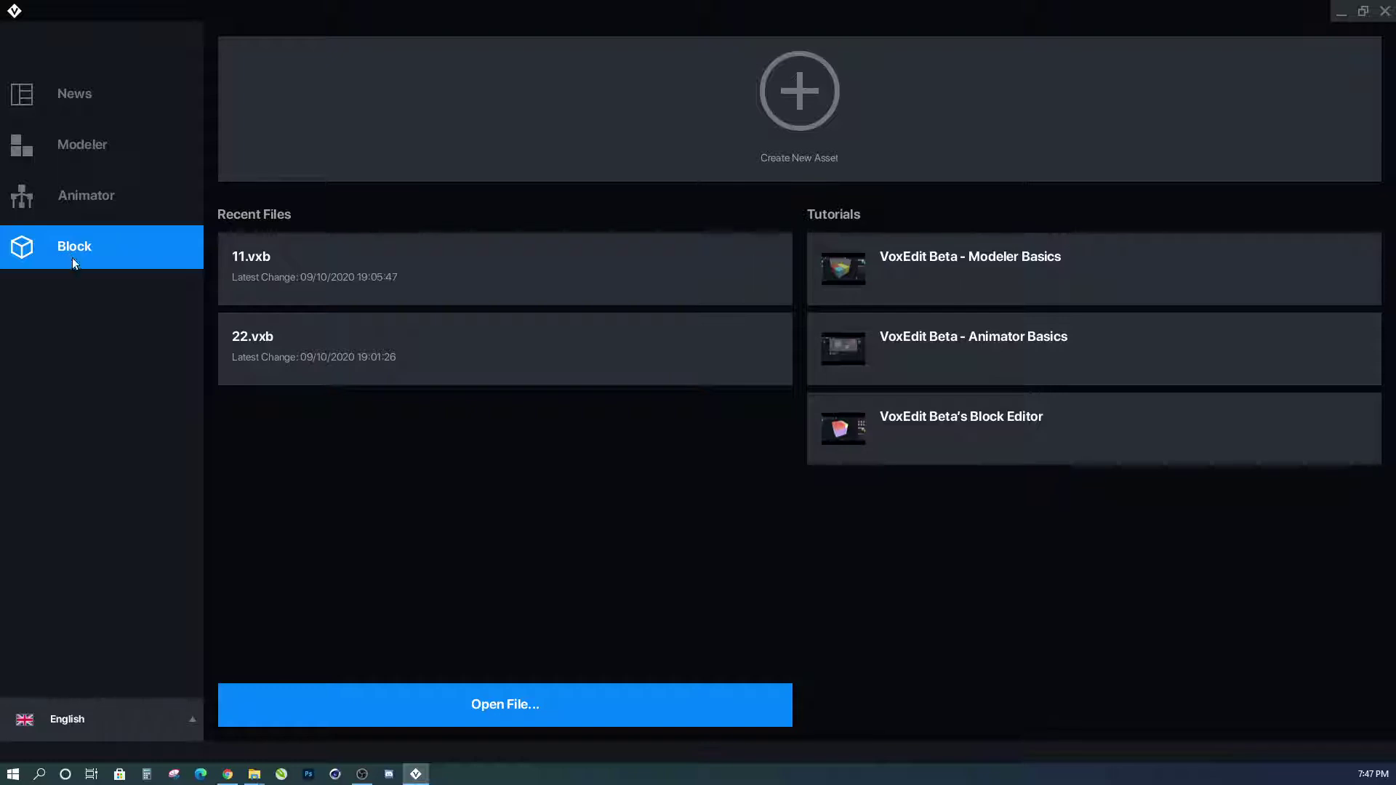
Open the VoxEdit Beta - Modeler Basics tutorial from the Modeler section, pause the video and close it.
click(93, 147)
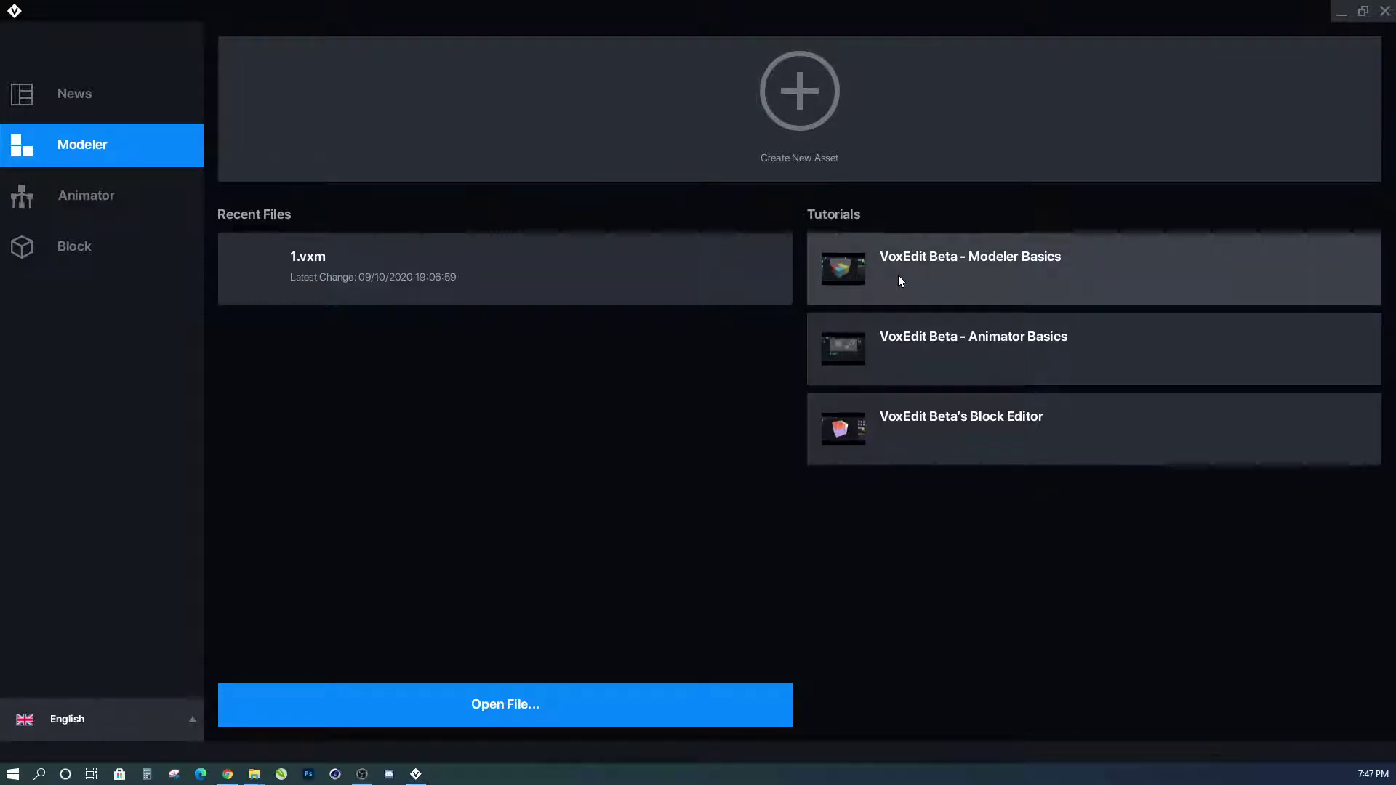
click(989, 271)
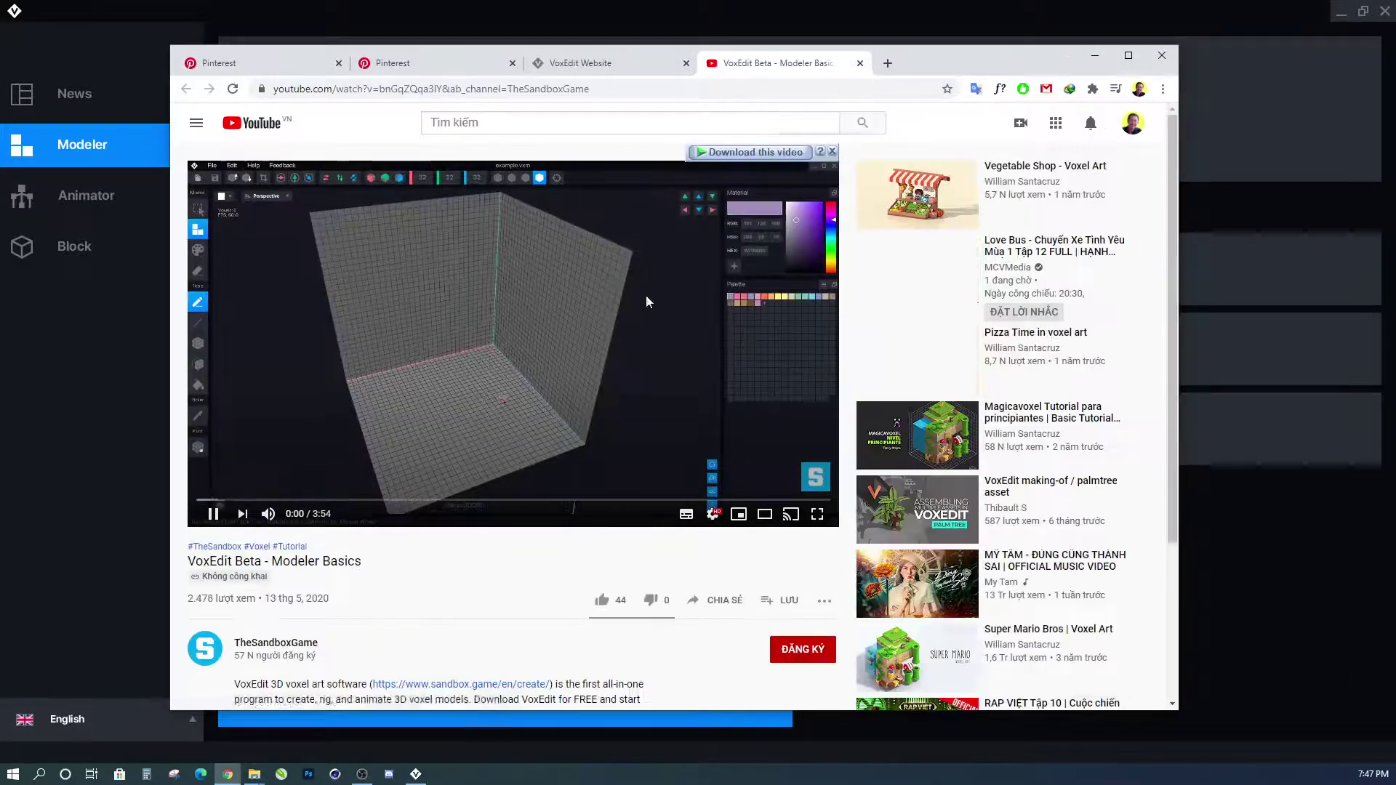
click(599, 320)
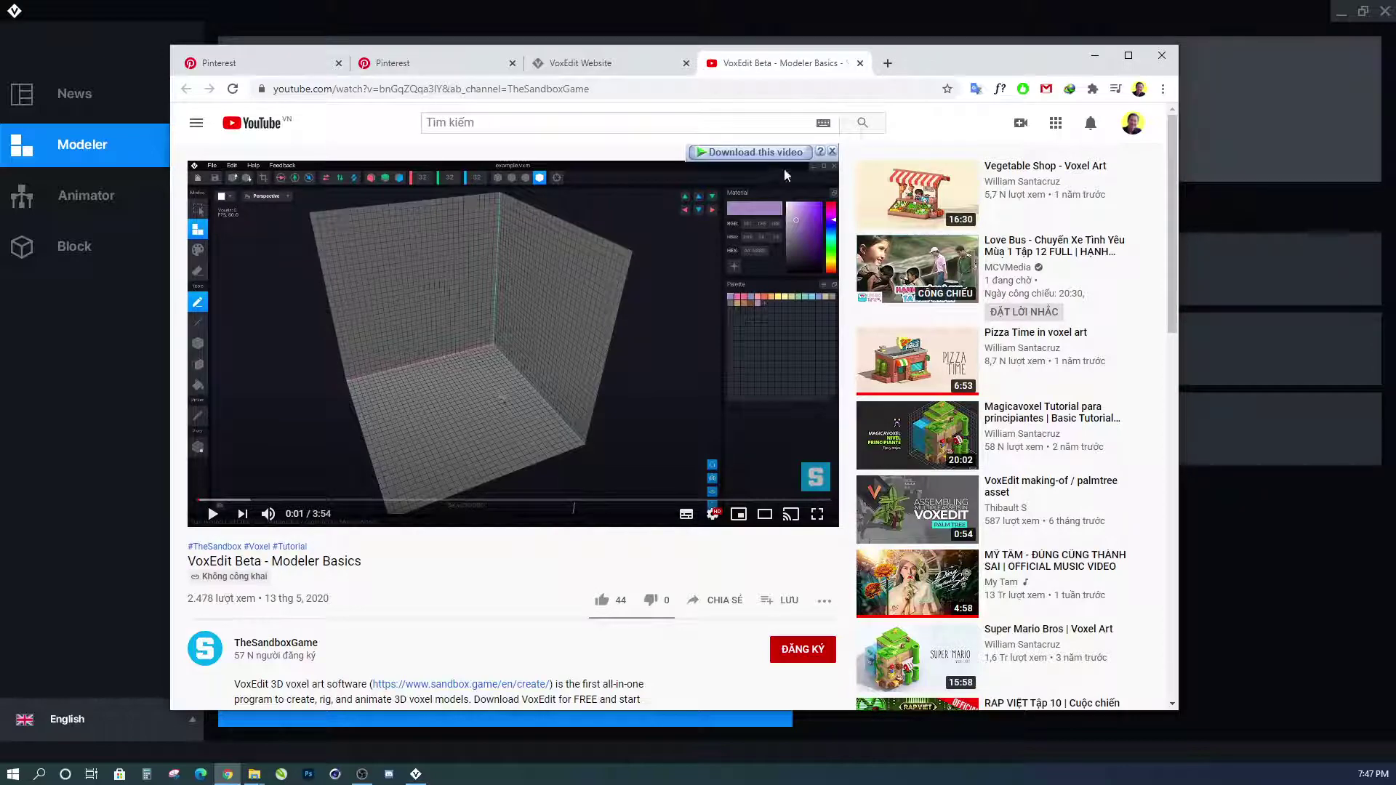
drag(933, 62, 737, 581)
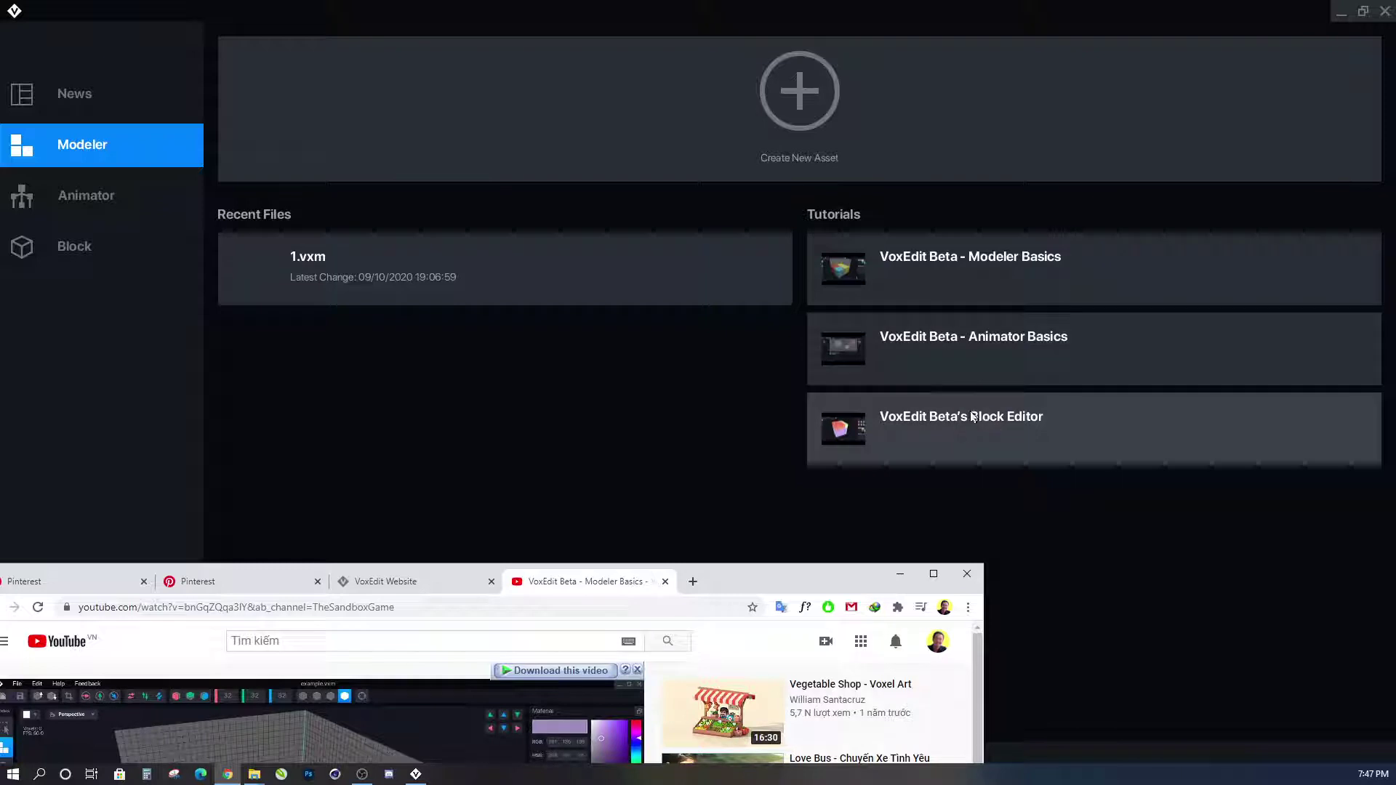
click(665, 582)
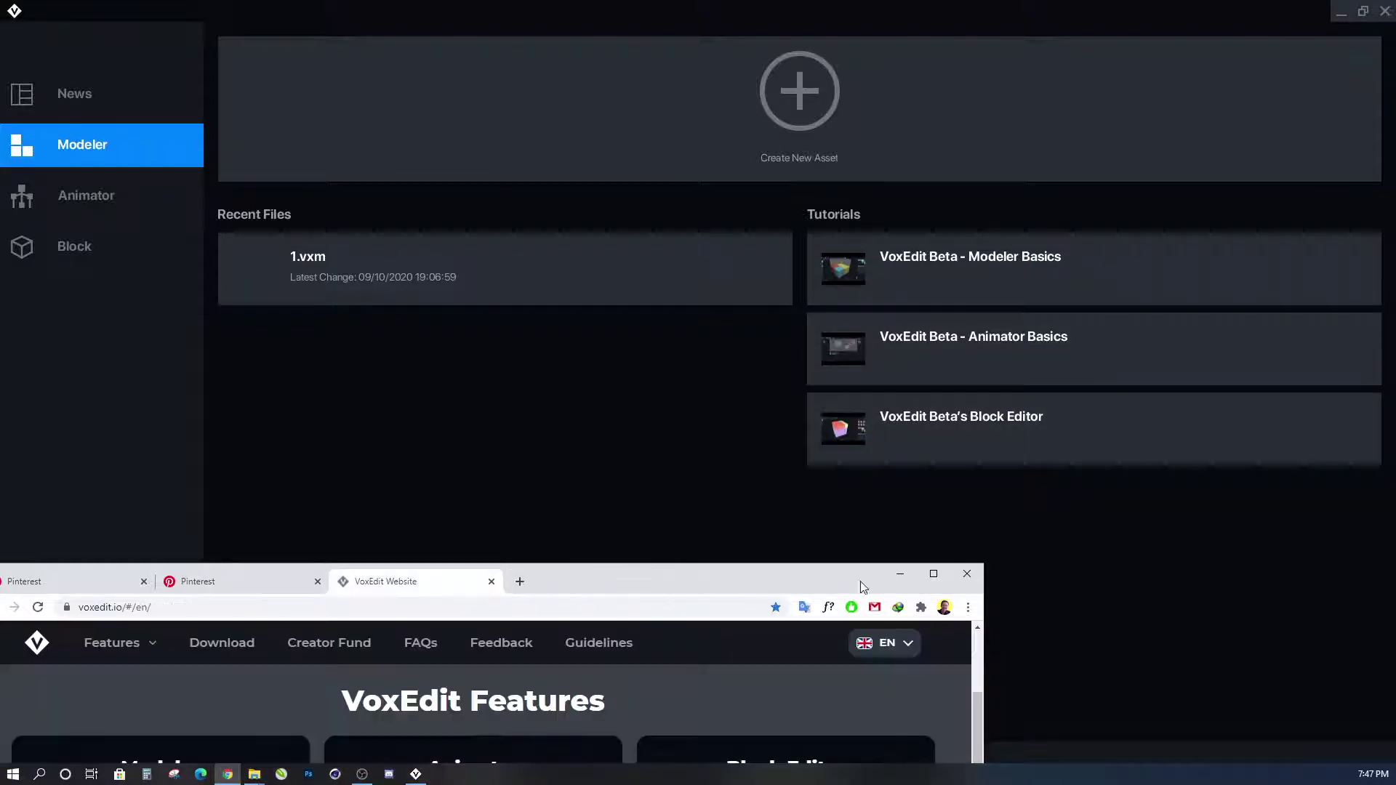
click(901, 573)
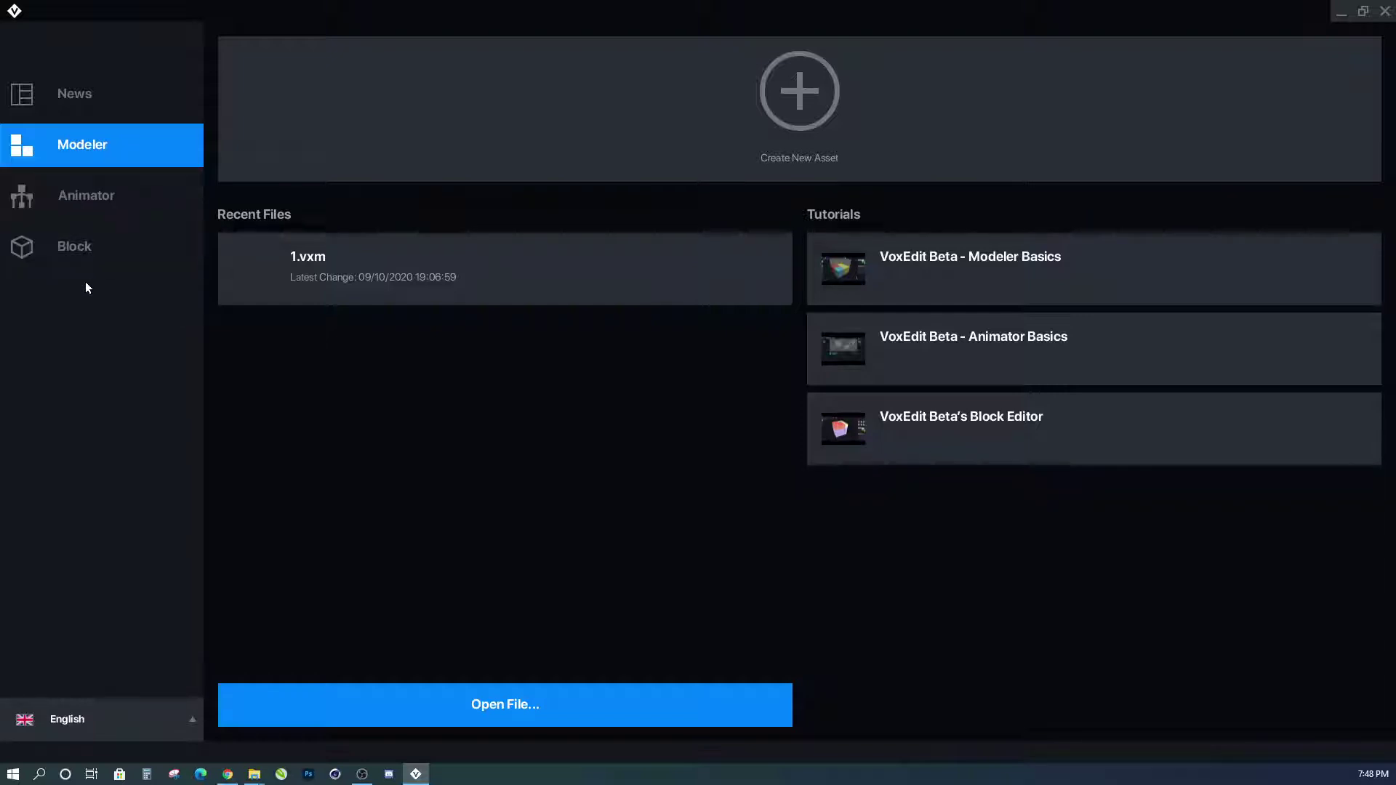
Create a new block asset named Untitled in the VoxEdit folder.
click(74, 248)
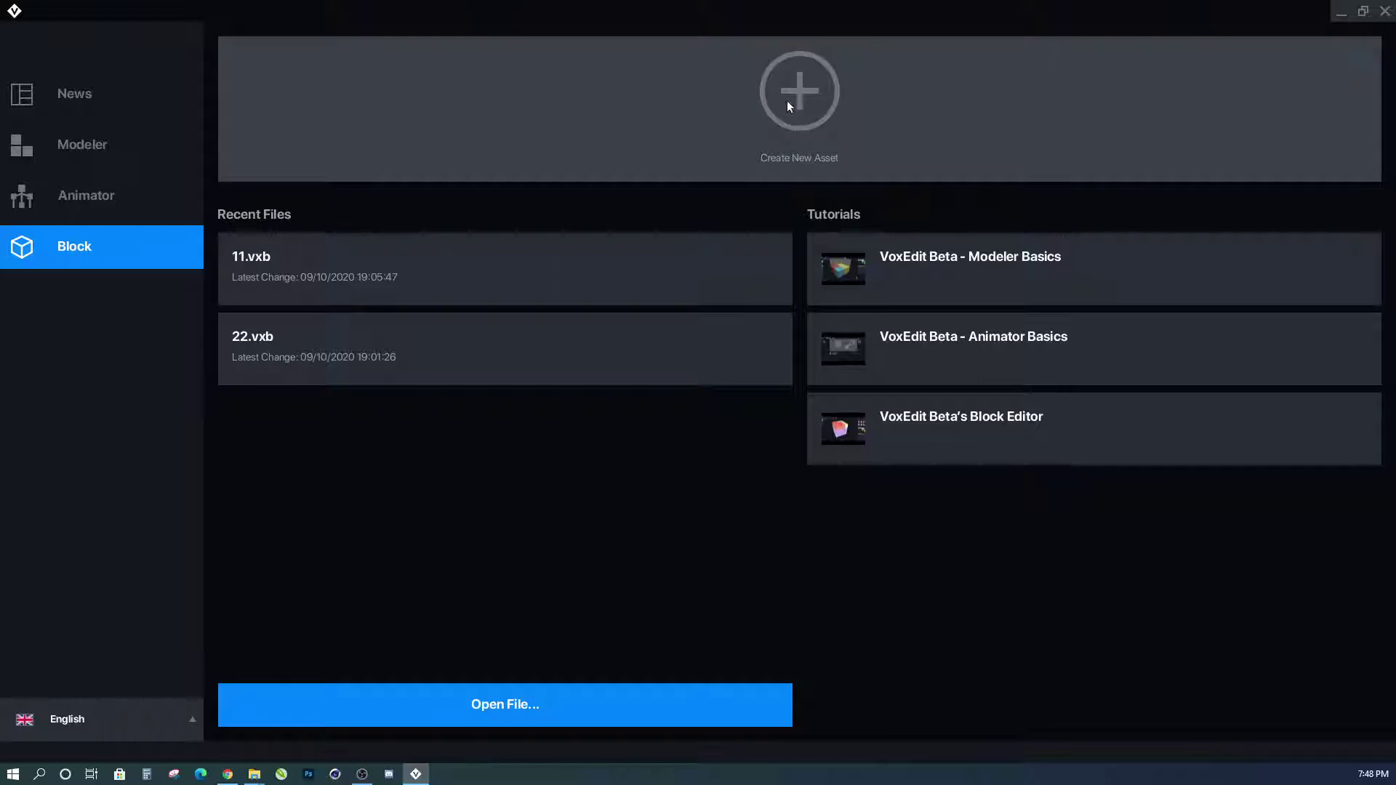
click(807, 101)
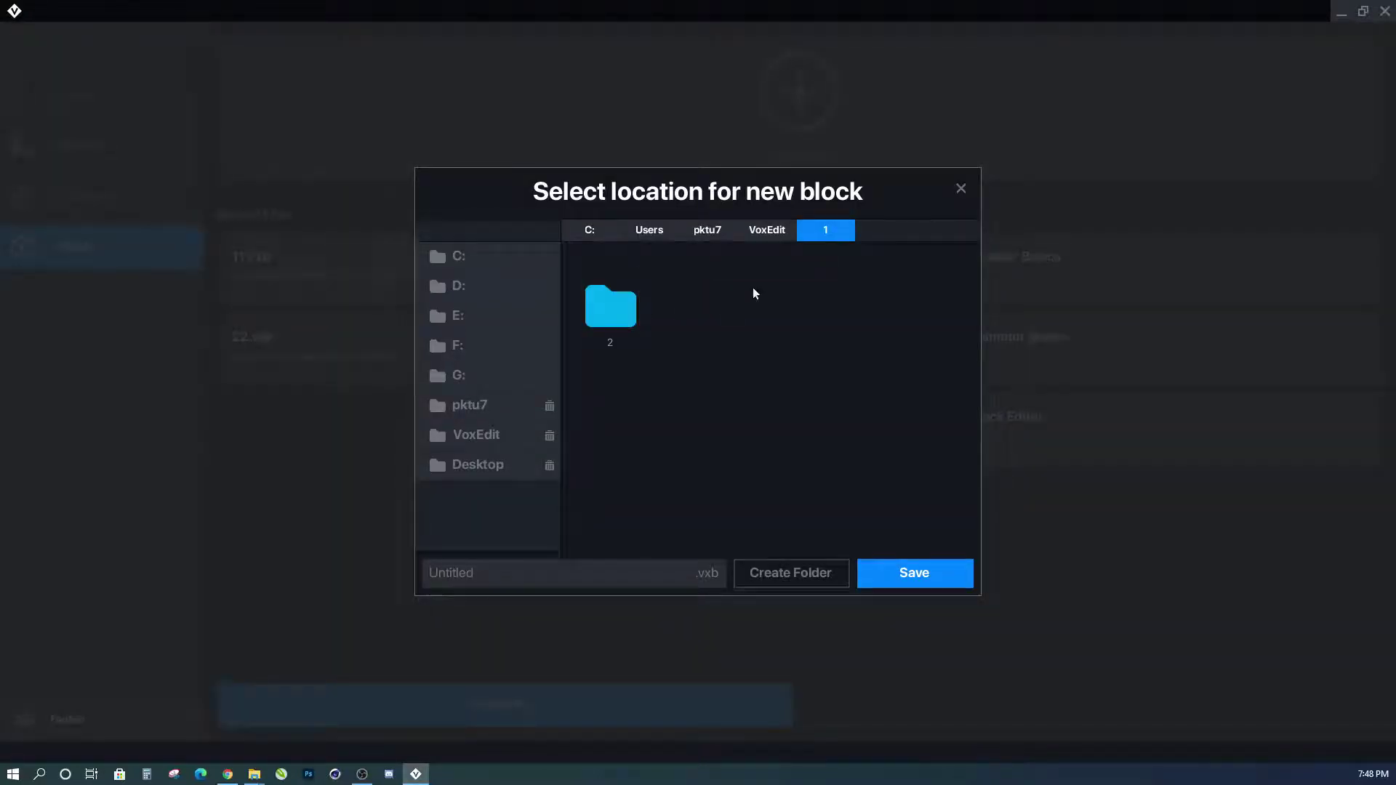
click(769, 230)
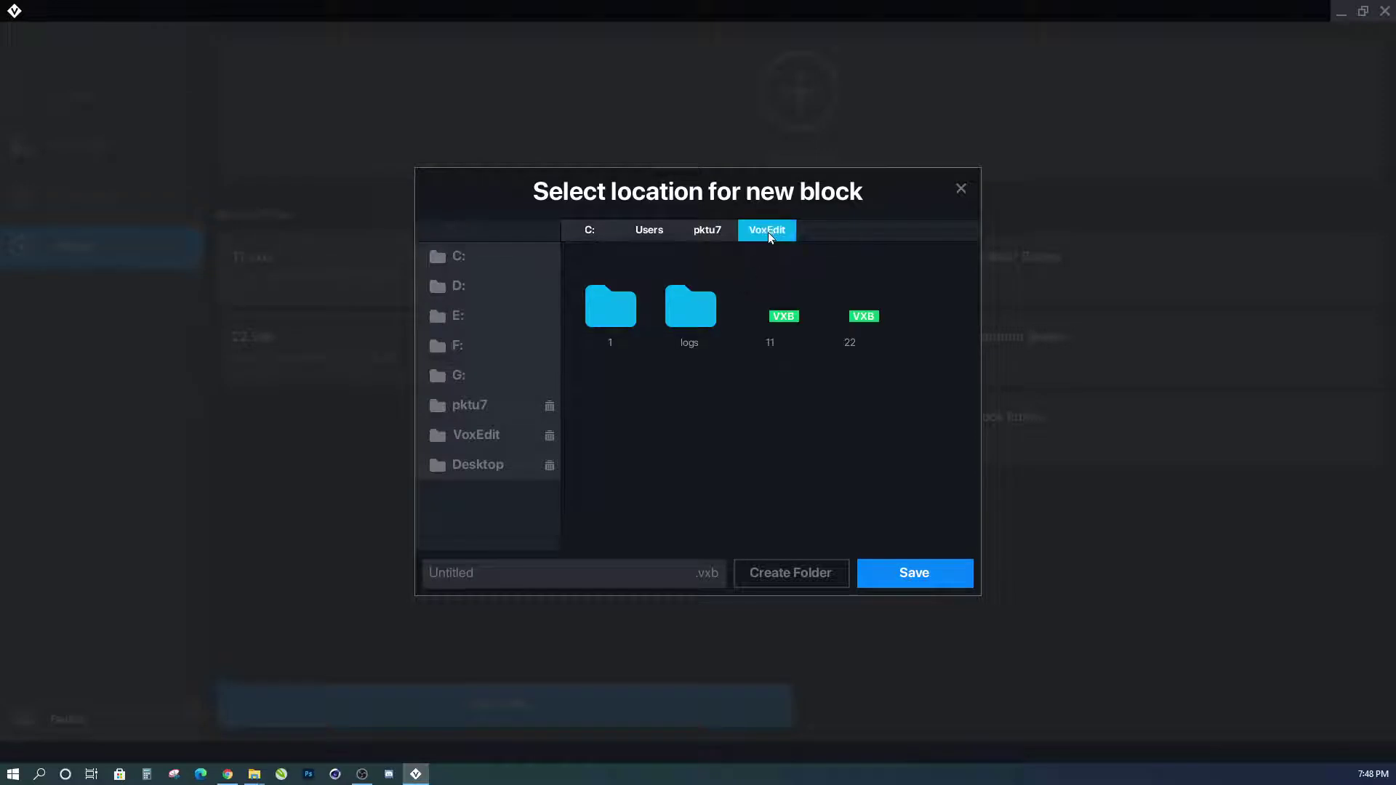
click(502, 578)
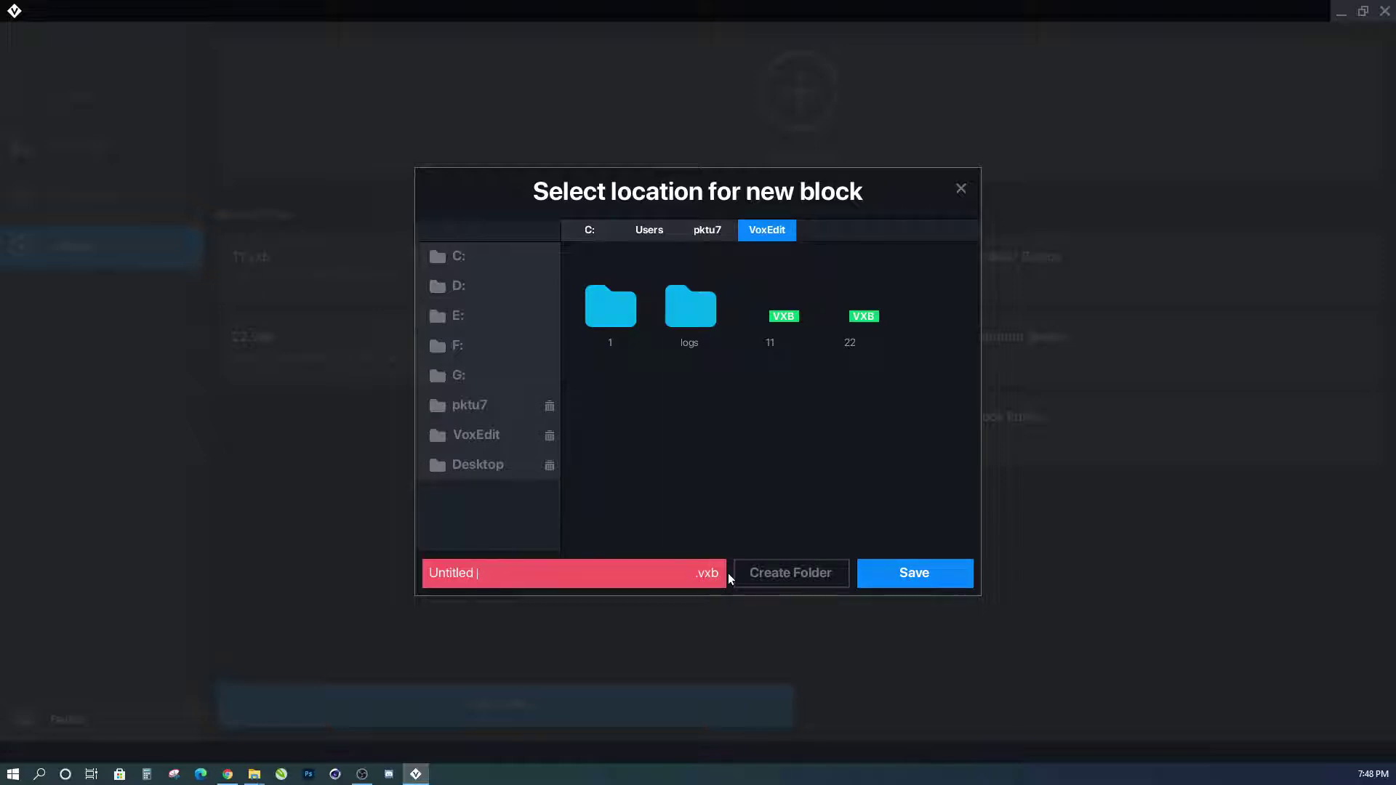
click(915, 575)
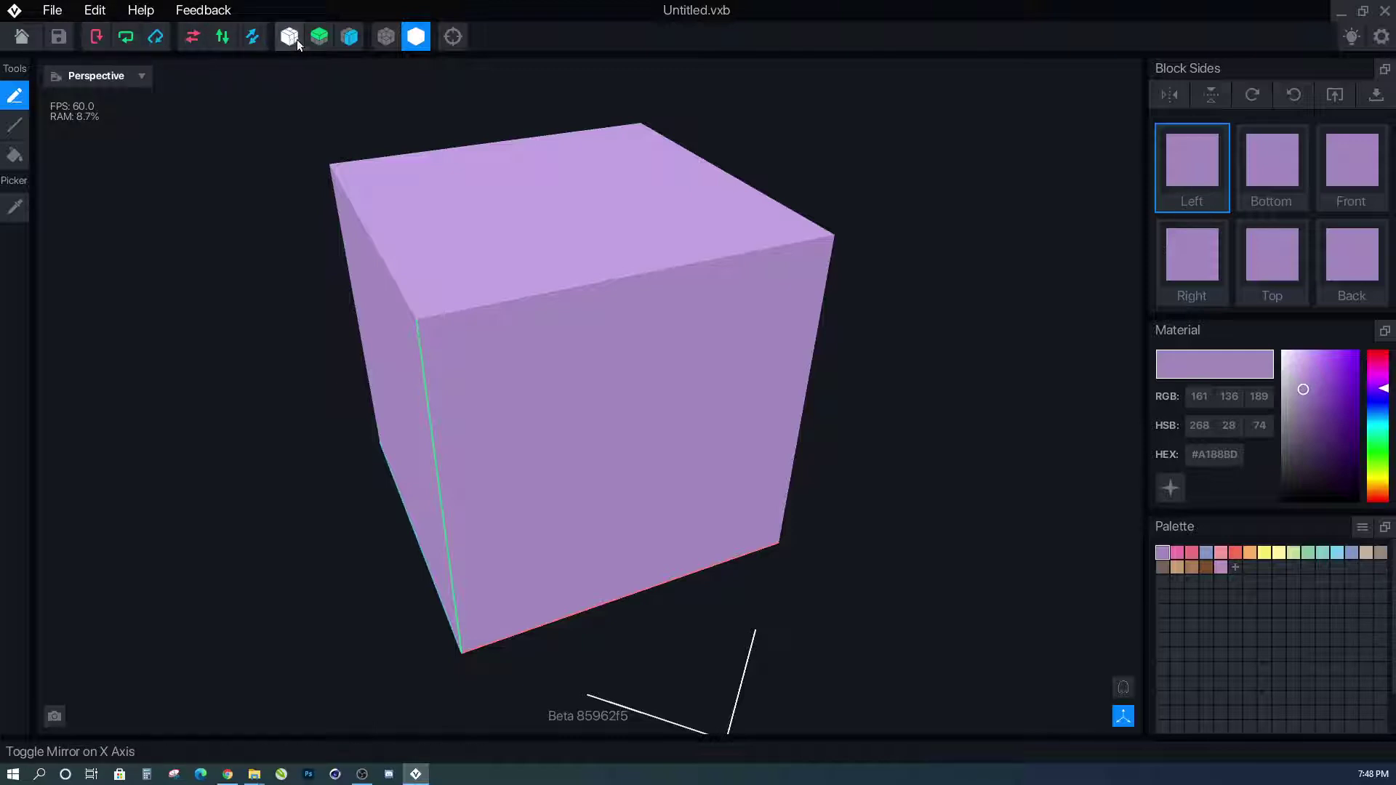
Preview the cube with voxel edges shown, return to the plain display and recentre the camera.
click(386, 36)
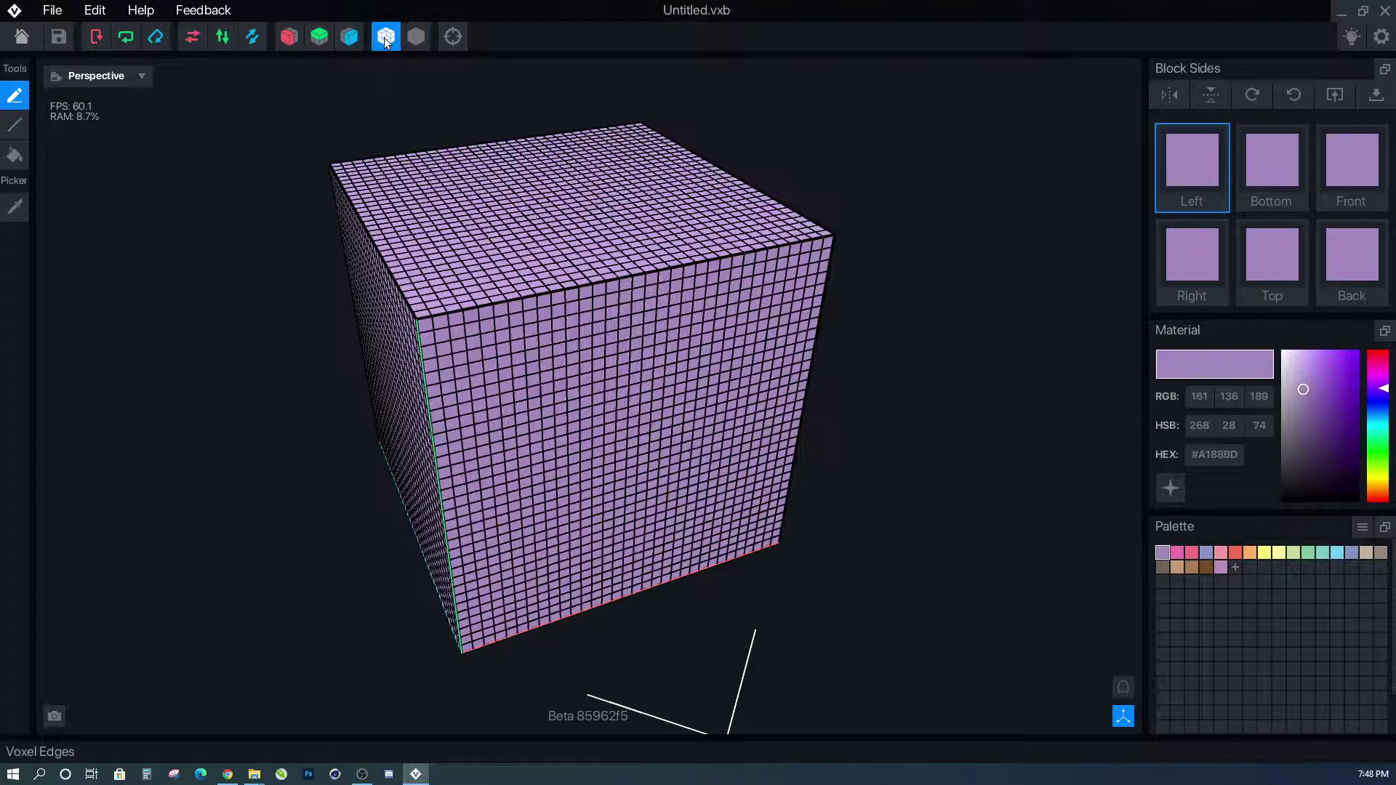
click(419, 40)
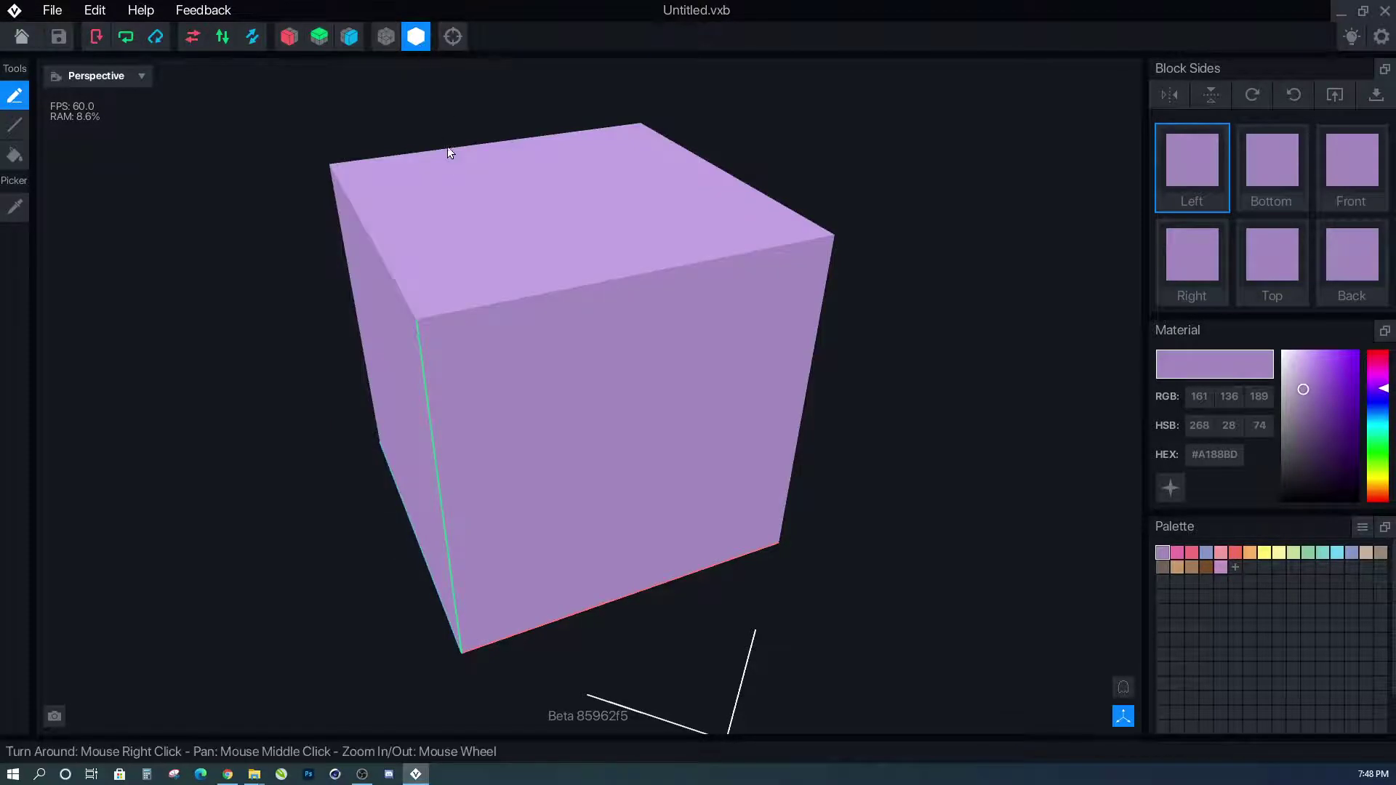
click(452, 38)
Examine the block from several distances and angles.
scroll(560, 326, up, 1)
scroll(604, 339, up, 1)
scroll(604, 339, up, 1)
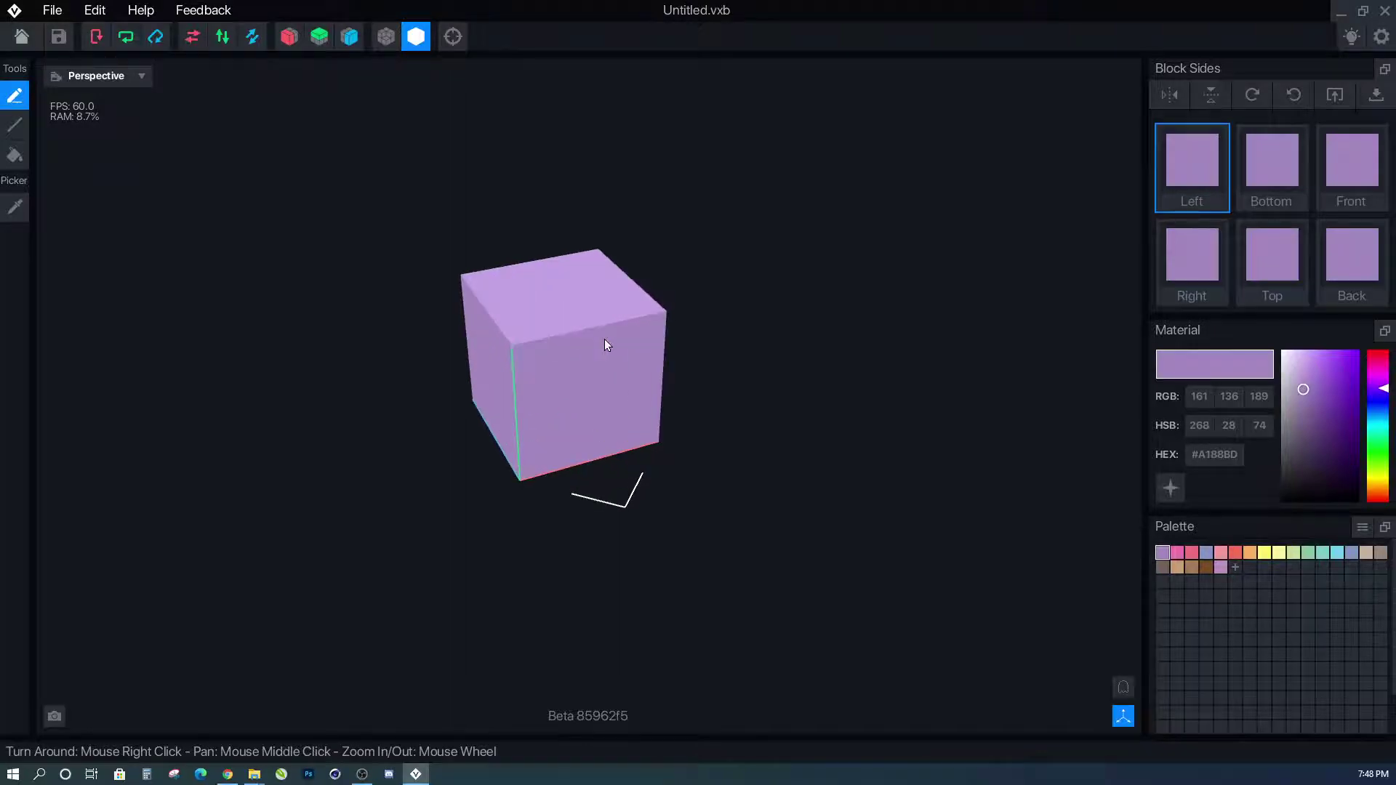
scroll(600, 339, up, 1)
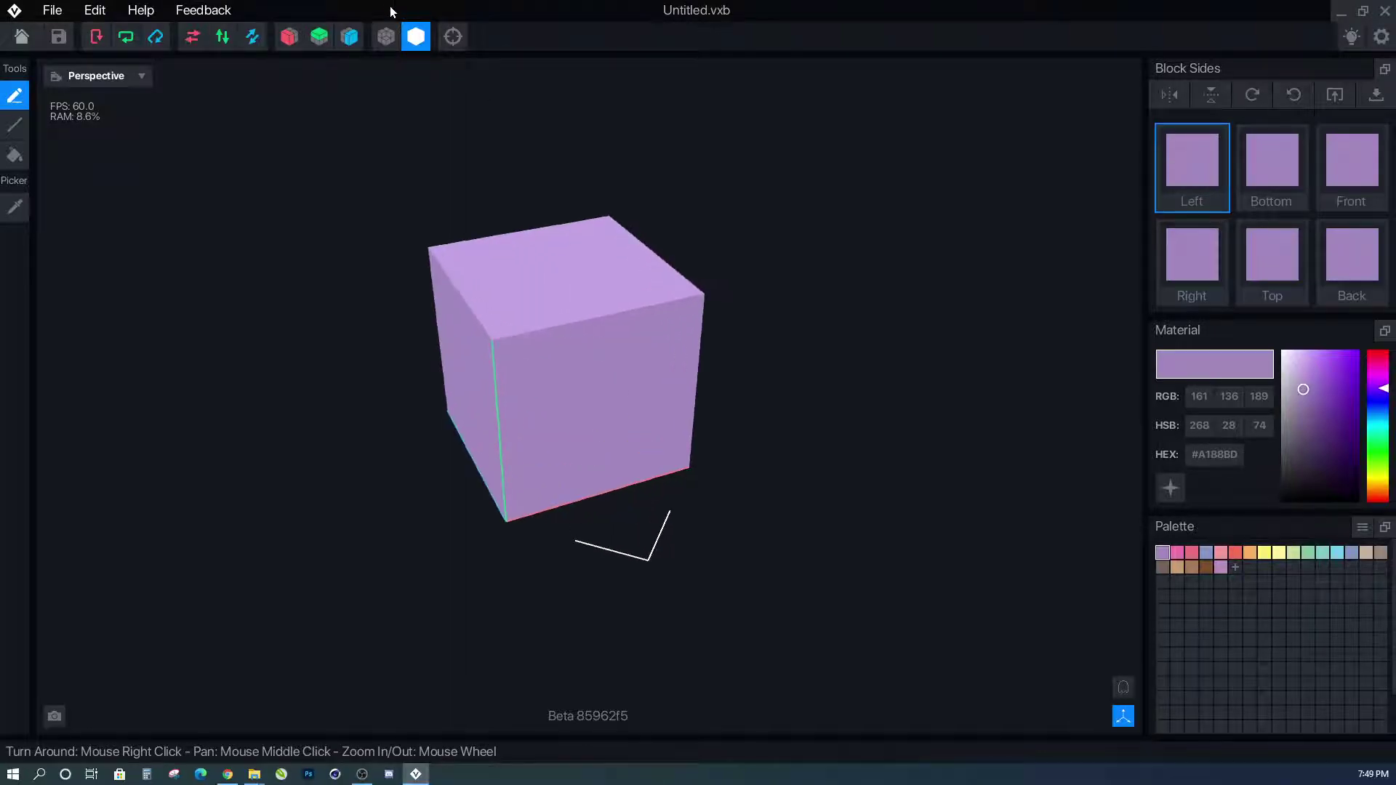
scroll(582, 298, up, 1)
scroll(605, 320, up, 1)
scroll(617, 382, up, 1)
scroll(617, 386, up, 1)
scroll(639, 414, down, 2)
scroll(639, 415, up, 2)
scroll(638, 420, down, 2)
middle_drag(678, 404, 845, 454)
middle_drag(770, 475, 649, 412)
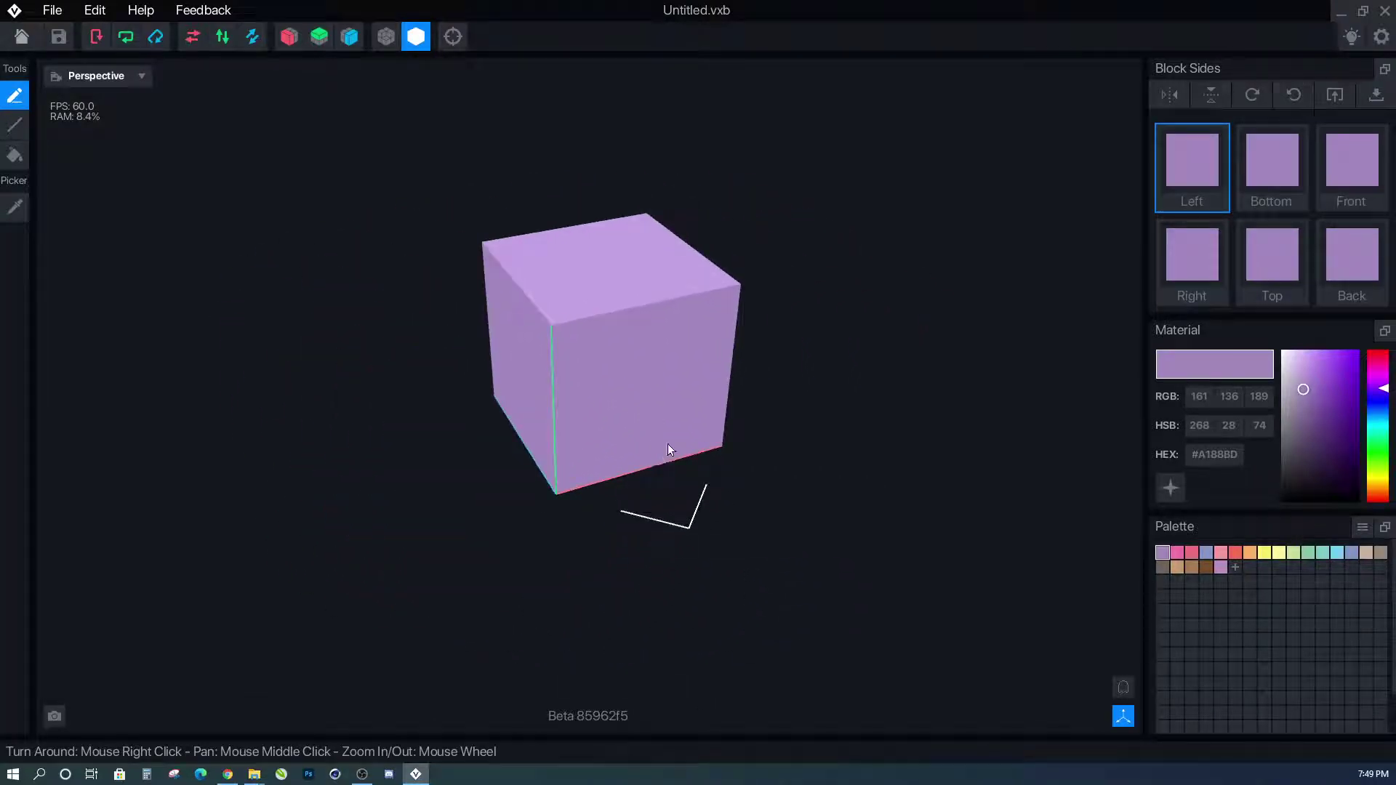
right_drag(624, 393, 623, 389)
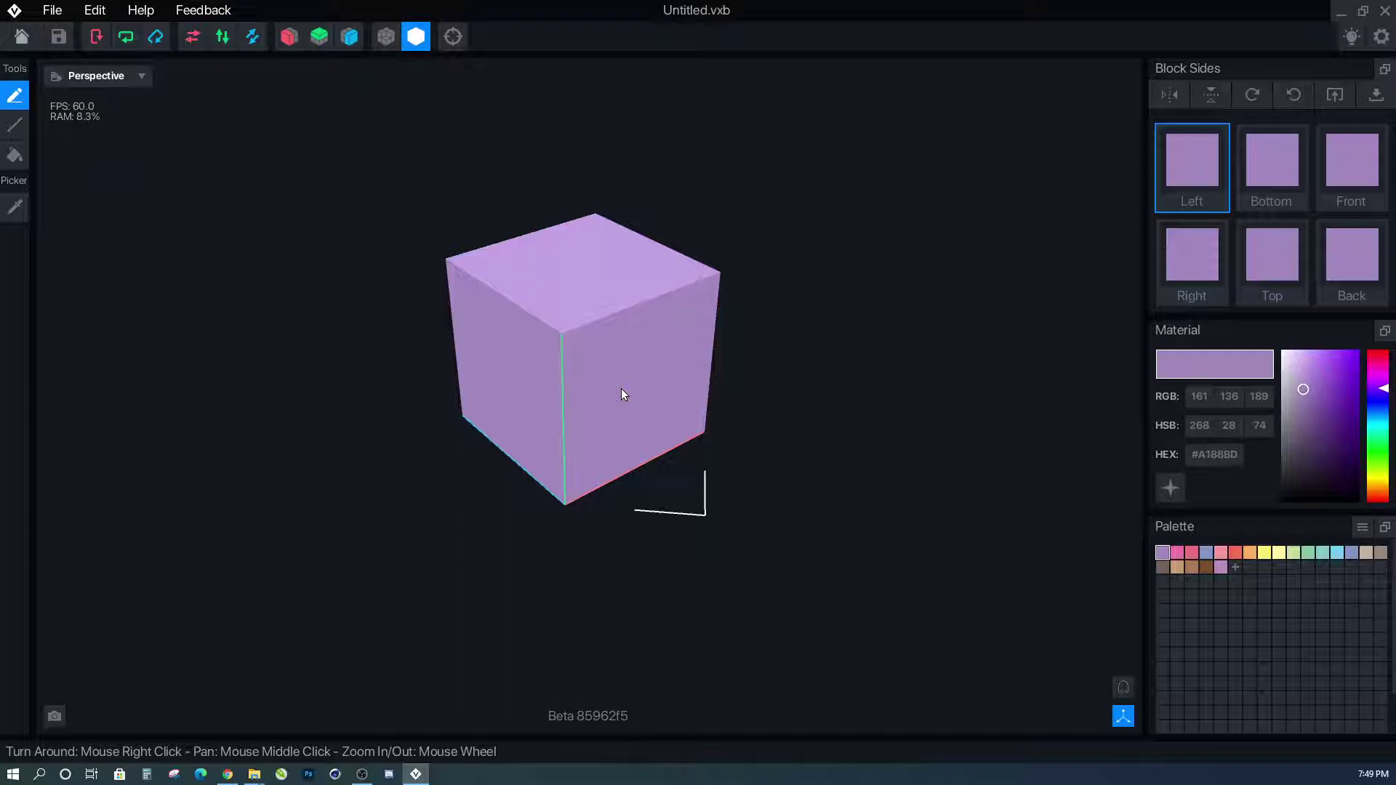
scroll(594, 401, up, 2)
scroll(594, 402, down, 2)
mouse_move(610, 405)
middle_down()
mouse_move(538, 407)
mouse_move(735, 399)
mouse_move(690, 413)
mouse_move(594, 405)
middle_up()
right_drag(595, 405, 582, 373)
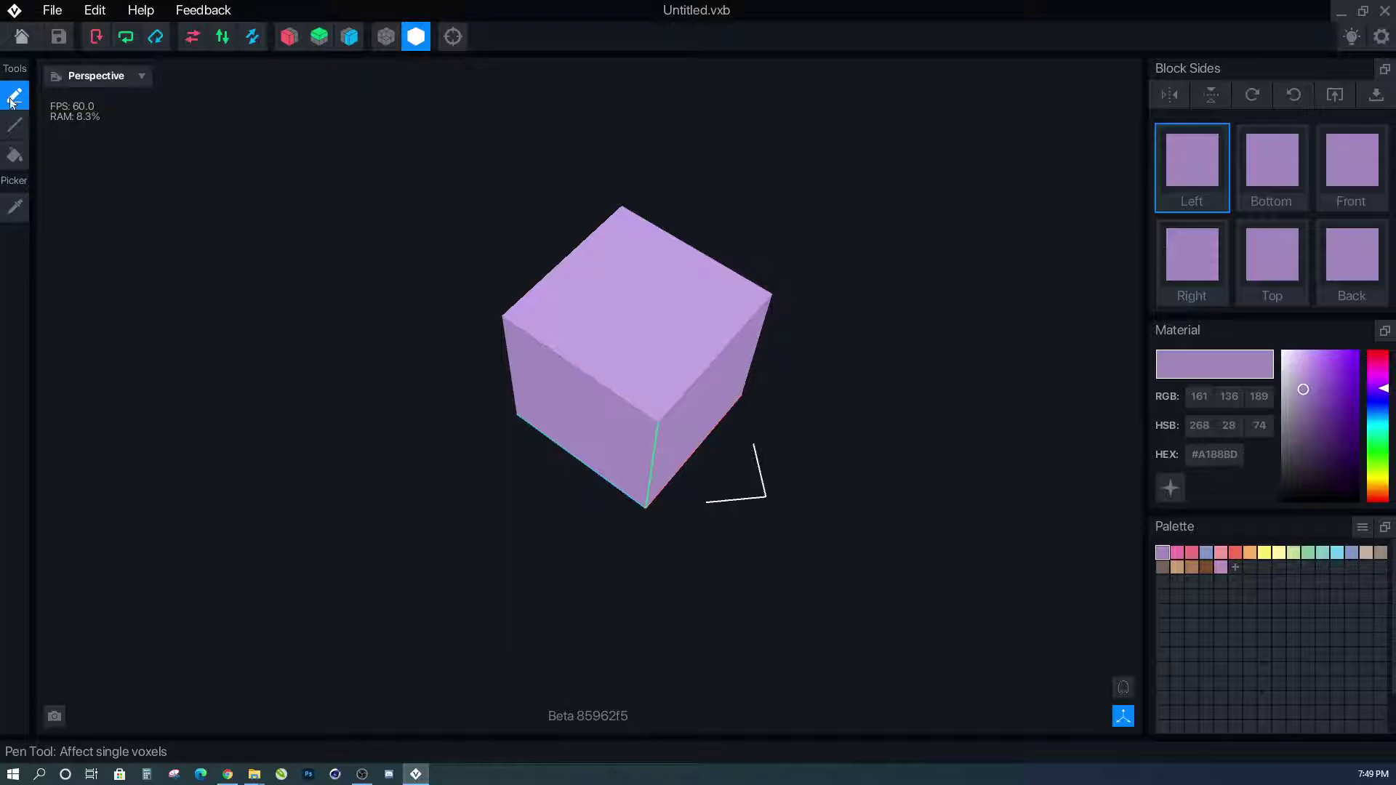
middle_drag(738, 330, 731, 357)
right_drag(619, 385, 661, 347)
scroll(665, 394, up, 2)
scroll(663, 386, up, 4)
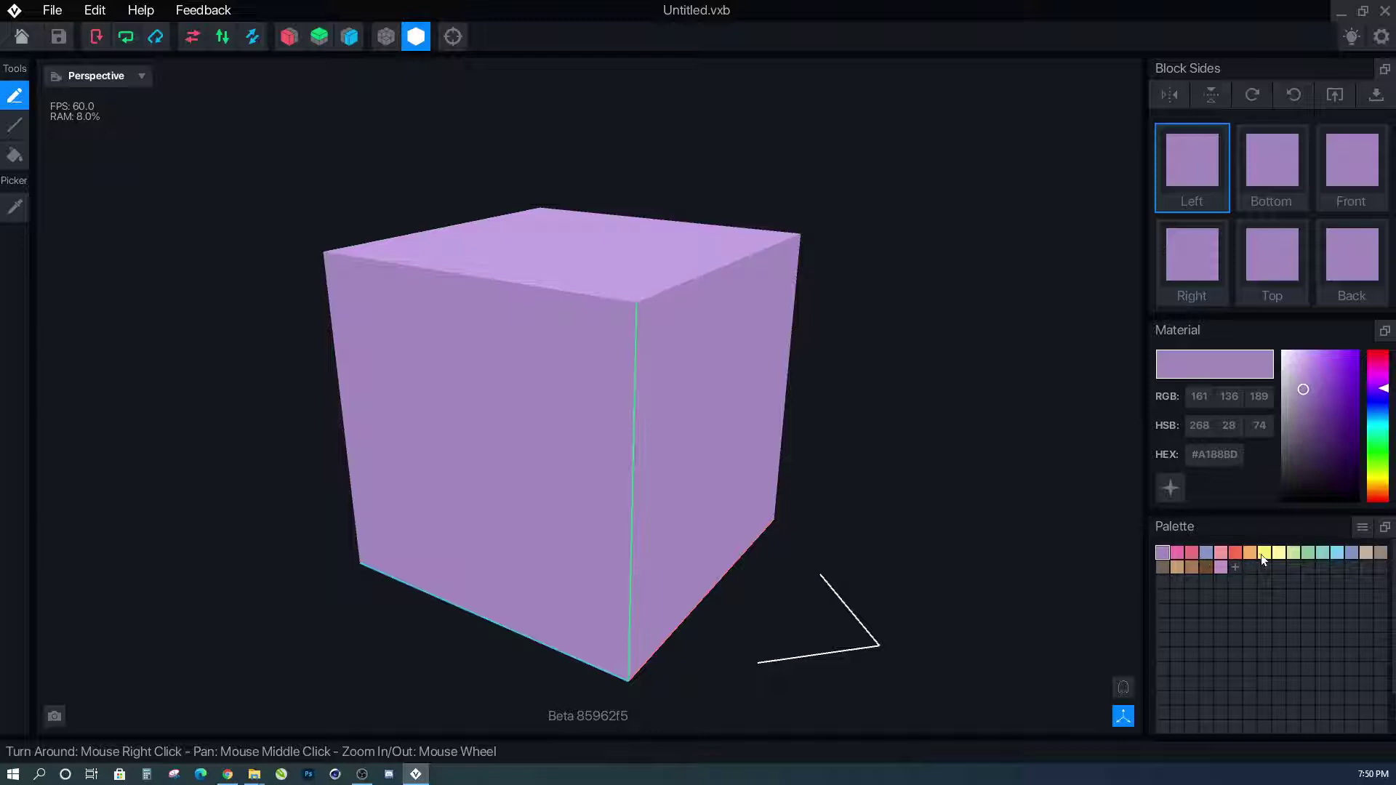
Paint two eyes and a nose in teal #7DCCC7 on the block's front side with the Pen tool.
click(1324, 554)
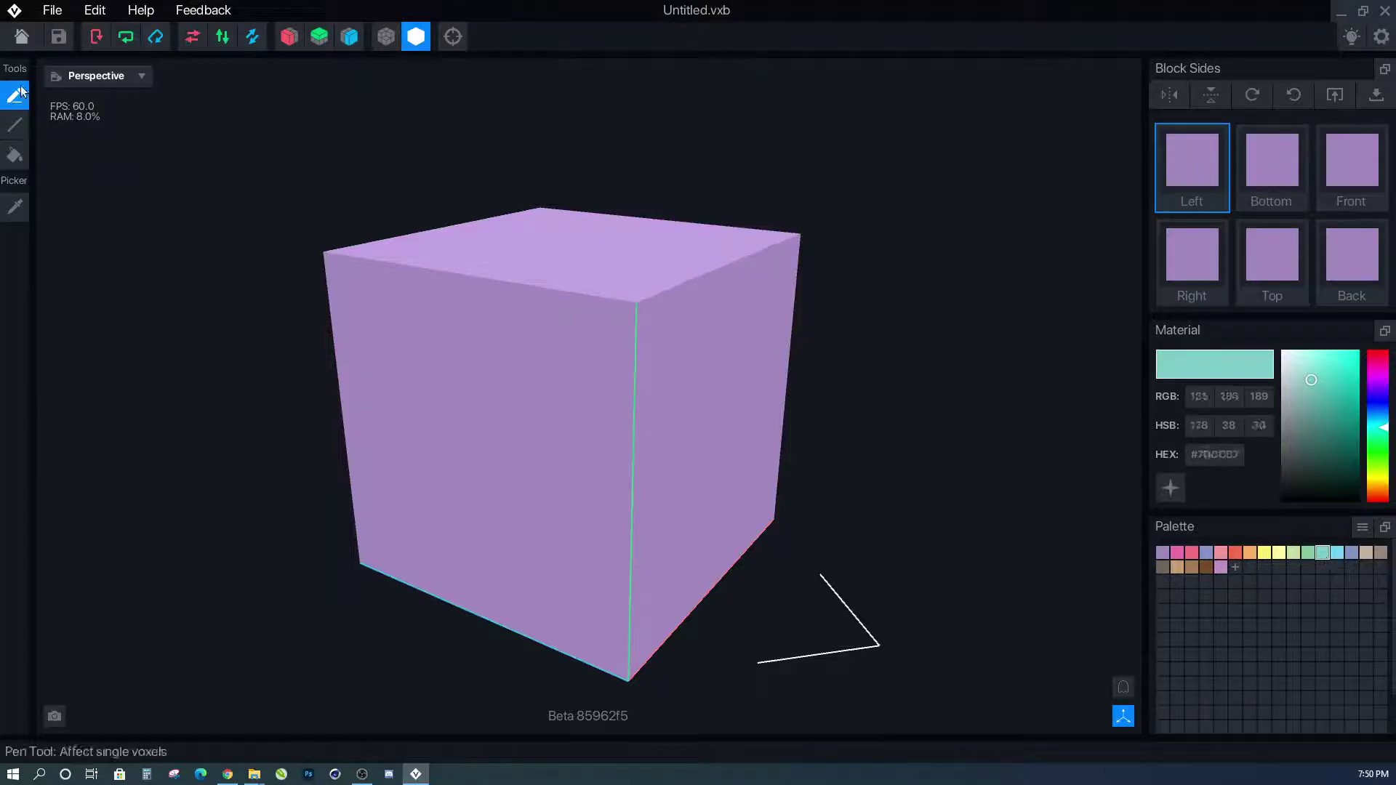
middle_drag(653, 378, 579, 393)
mouse_move(582, 393)
right_down()
mouse_move(648, 405)
mouse_move(661, 362)
right_up()
mouse_move(623, 291)
mouse_down()
mouse_move(646, 330)
mouse_move(641, 366)
mouse_move(674, 371)
mouse_up()
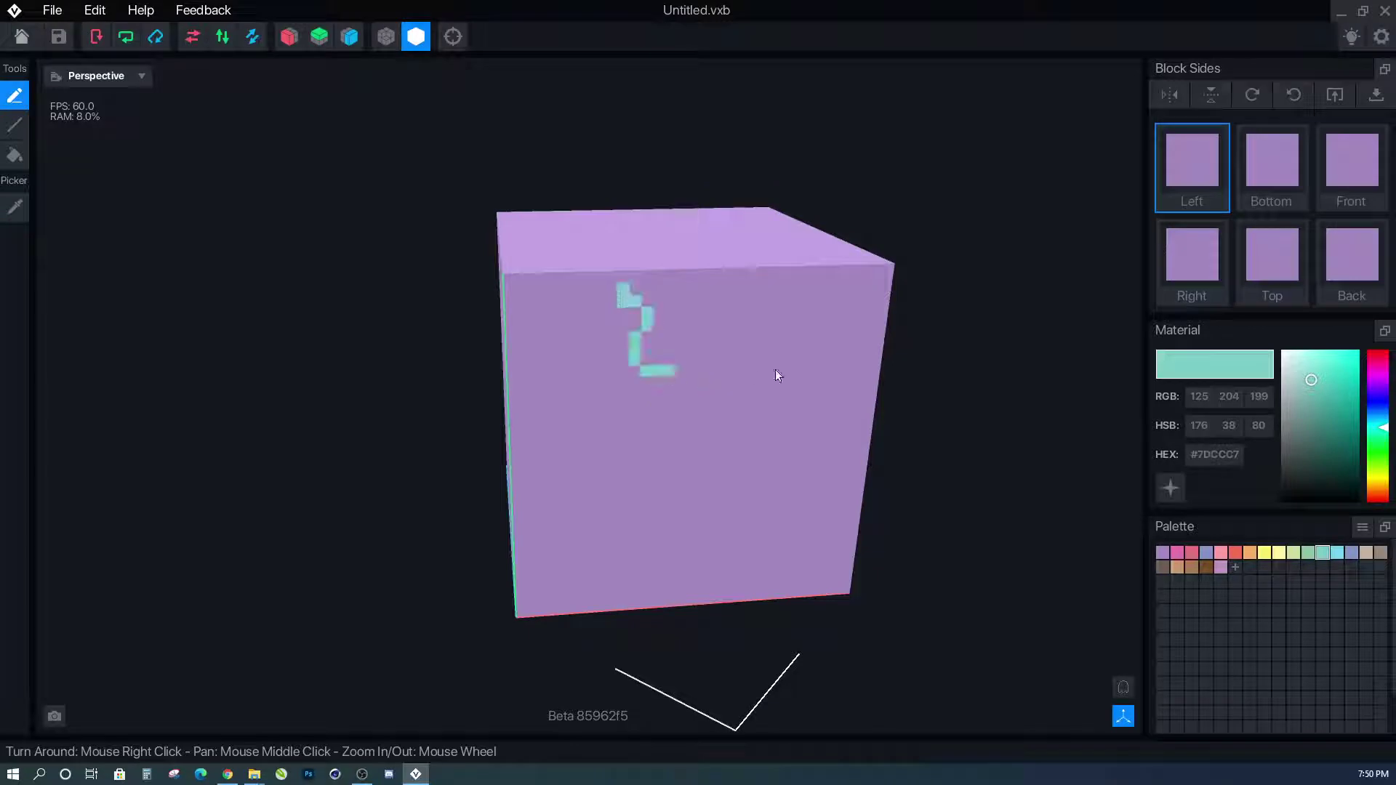
drag(783, 336, 800, 329)
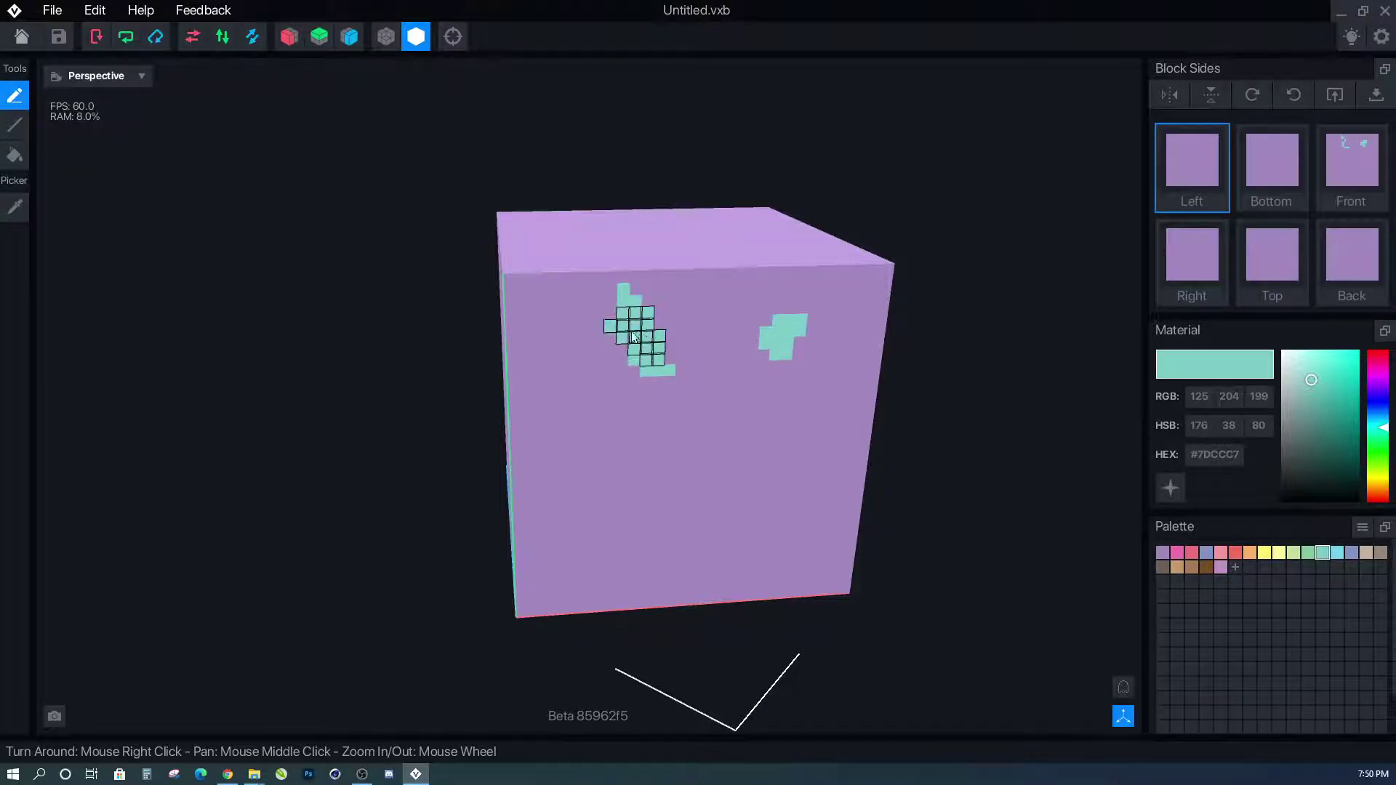
mouse_move(707, 412)
mouse_down()
mouse_move(695, 426)
mouse_move(705, 447)
mouse_move(711, 436)
mouse_up()
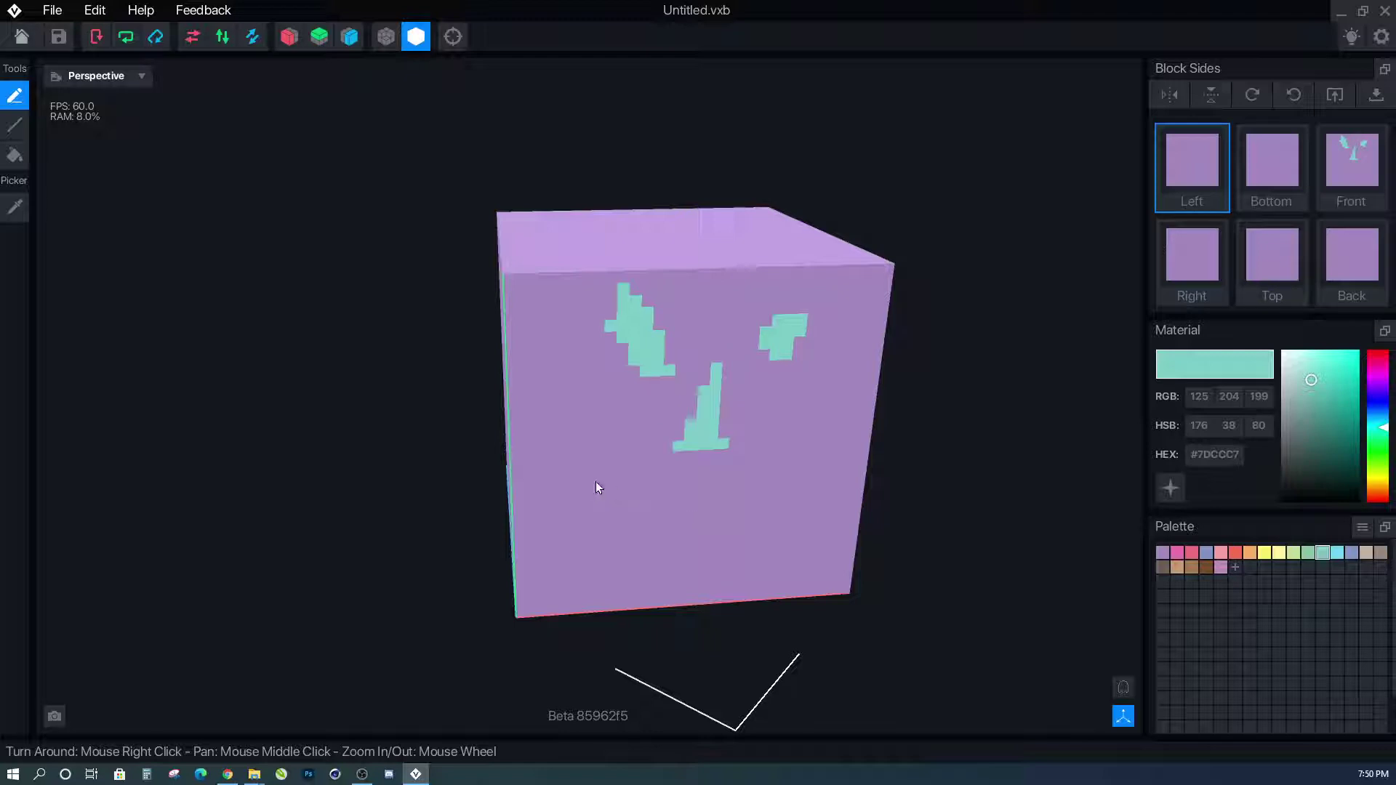
Paint a curved smiling mouth below the nose on the front side in the same teal.
mouse_move(580, 461)
mouse_down()
mouse_move(608, 500)
mouse_move(678, 520)
mouse_up()
mouse_move(791, 466)
mouse_down()
mouse_move(800, 451)
mouse_move(729, 515)
mouse_up()
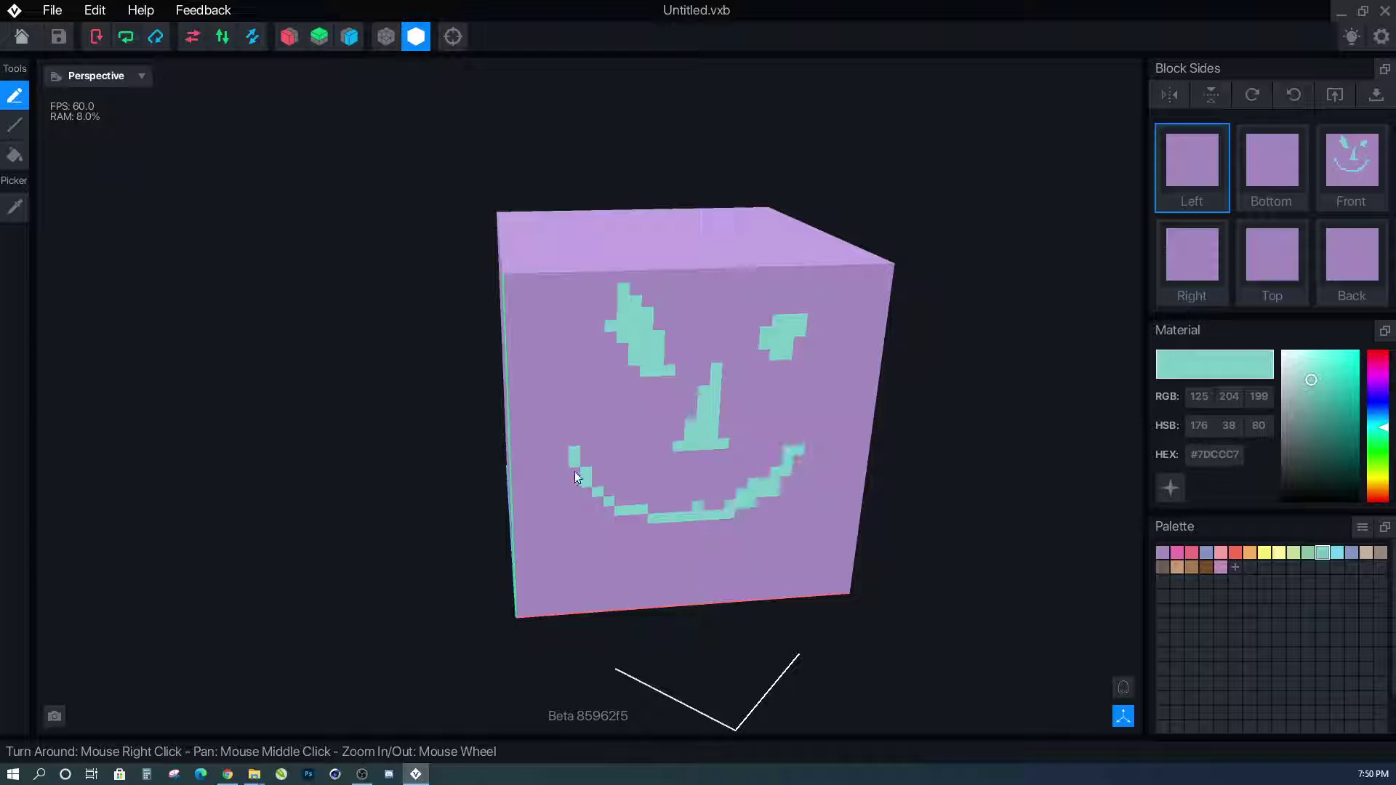
drag(637, 518, 621, 514)
Switch to the browser and look at the isometric block references on the Pinterest pin.
key(alt+Tab)
drag(609, 570, 834, 136)
click(408, 267)
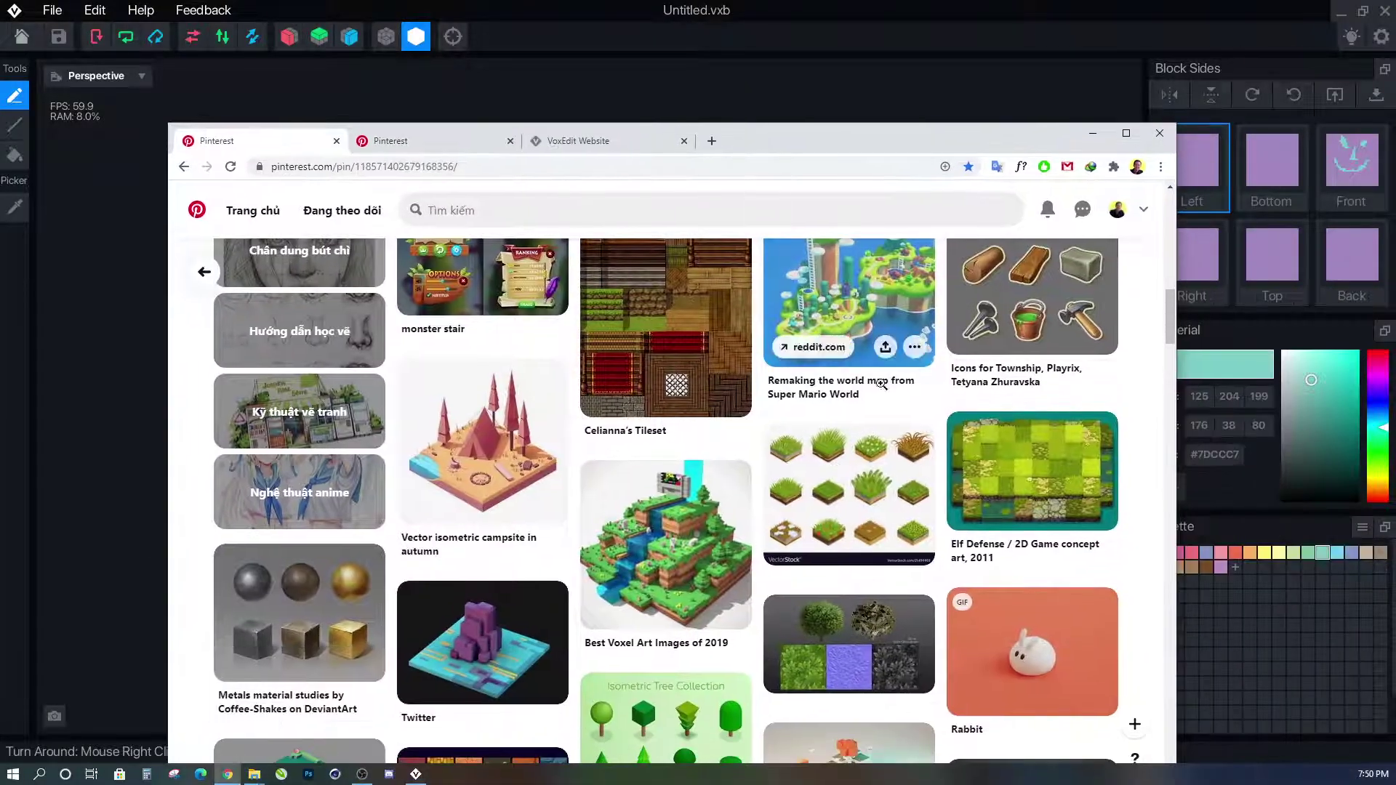
scroll(749, 384, up, 10)
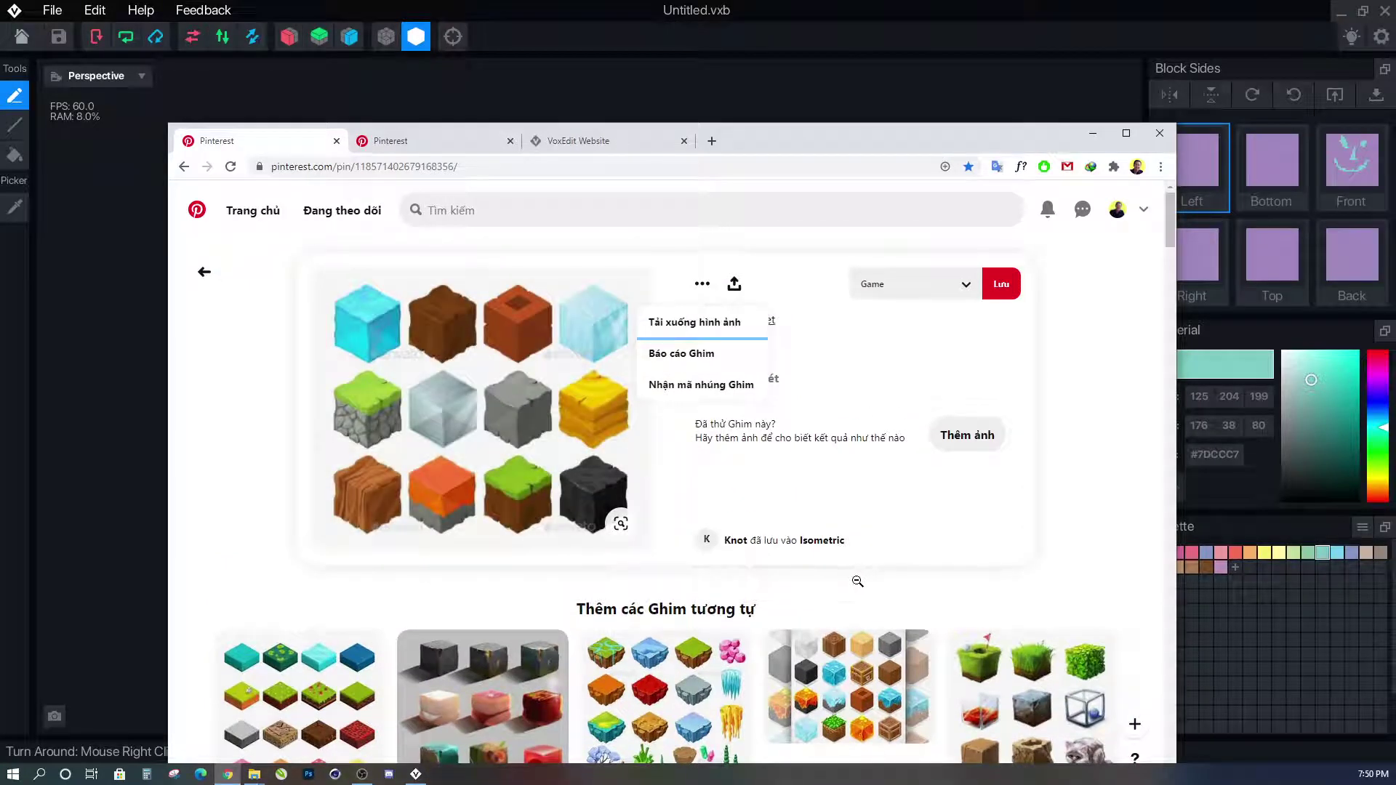
click(1093, 133)
Paint an irregular yellow #FFF373 patch on the lower half of the block's left side.
right_drag(876, 501, 375, 497)
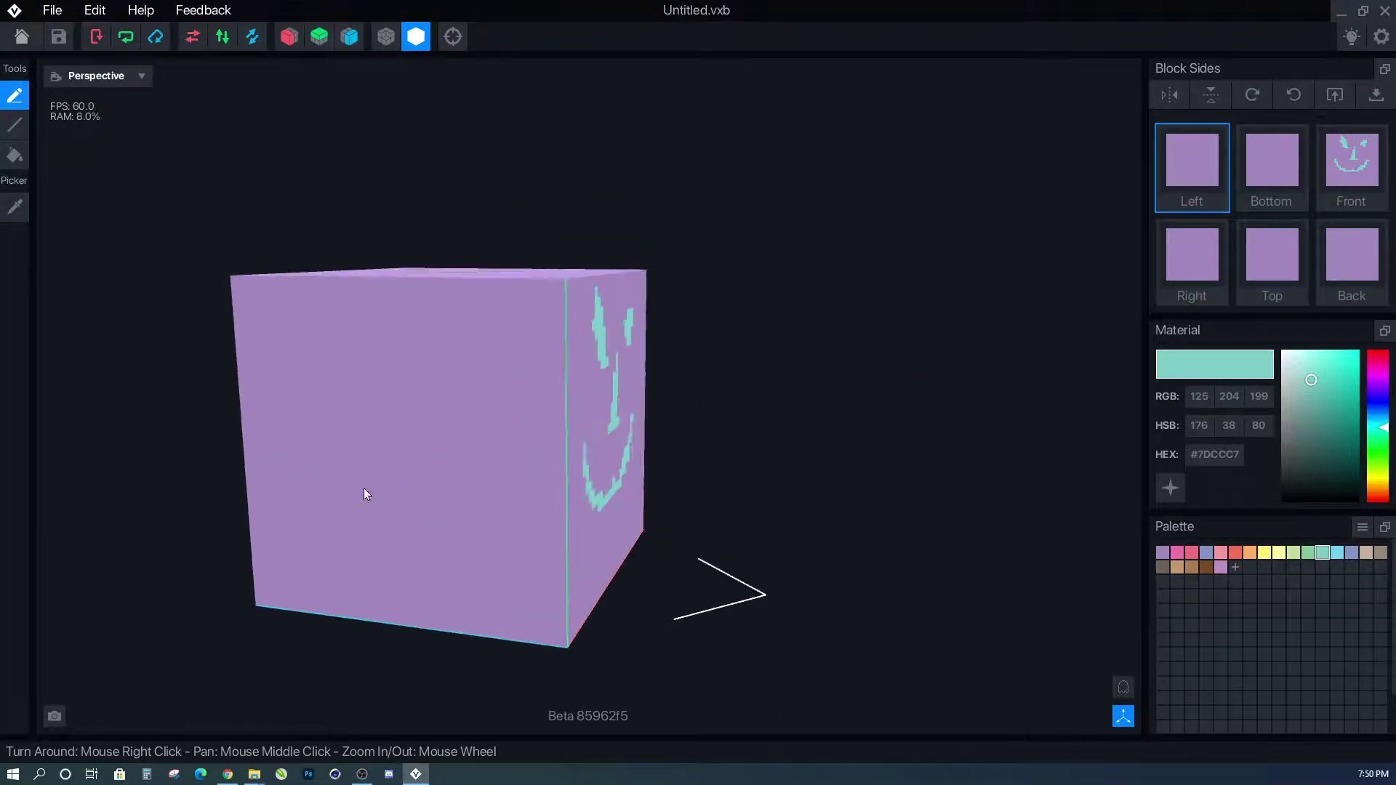
click(1266, 554)
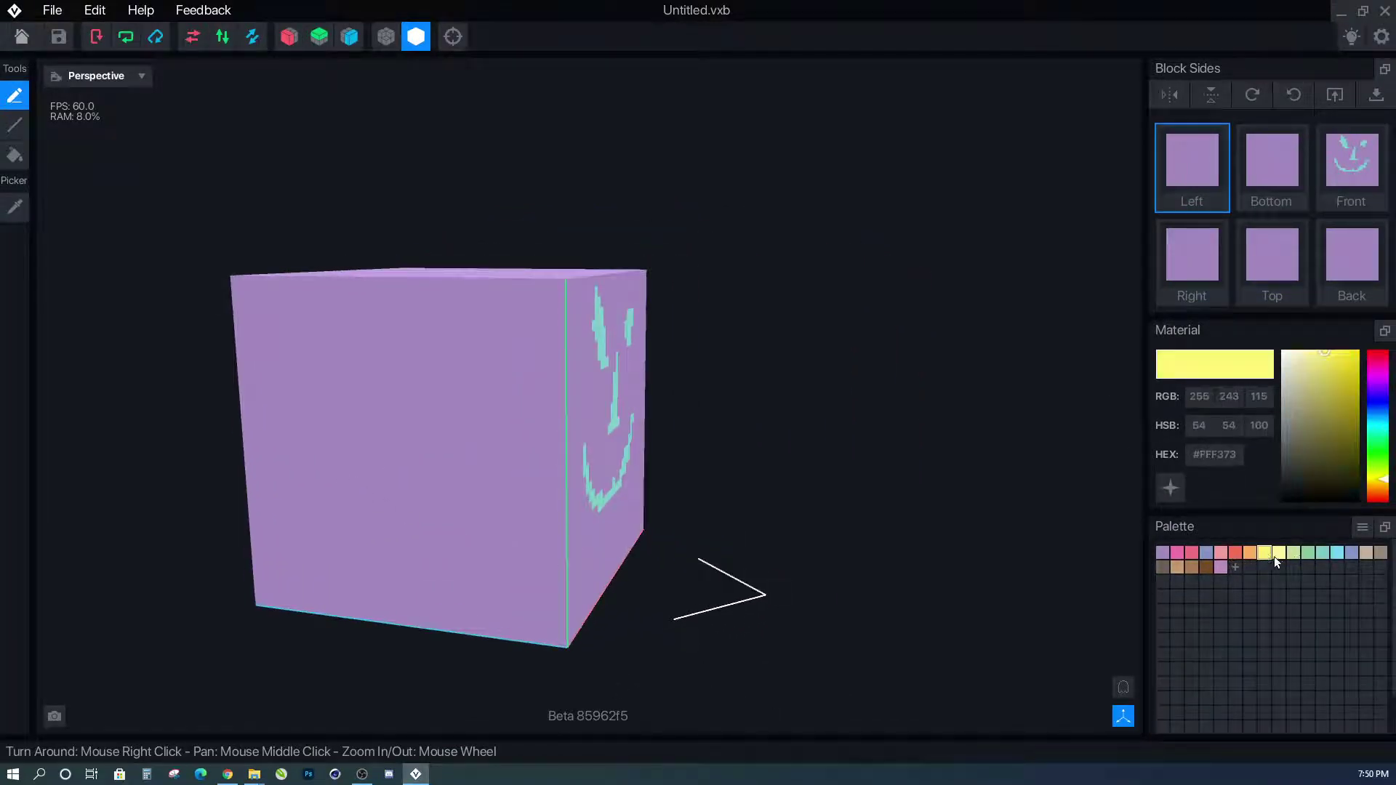
mouse_move(490, 491)
mouse_down()
mouse_move(403, 532)
mouse_move(455, 533)
mouse_move(452, 499)
mouse_move(383, 500)
mouse_move(471, 488)
mouse_move(434, 503)
mouse_move(345, 489)
mouse_move(430, 477)
mouse_up()
right_drag(775, 399, 535, 286)
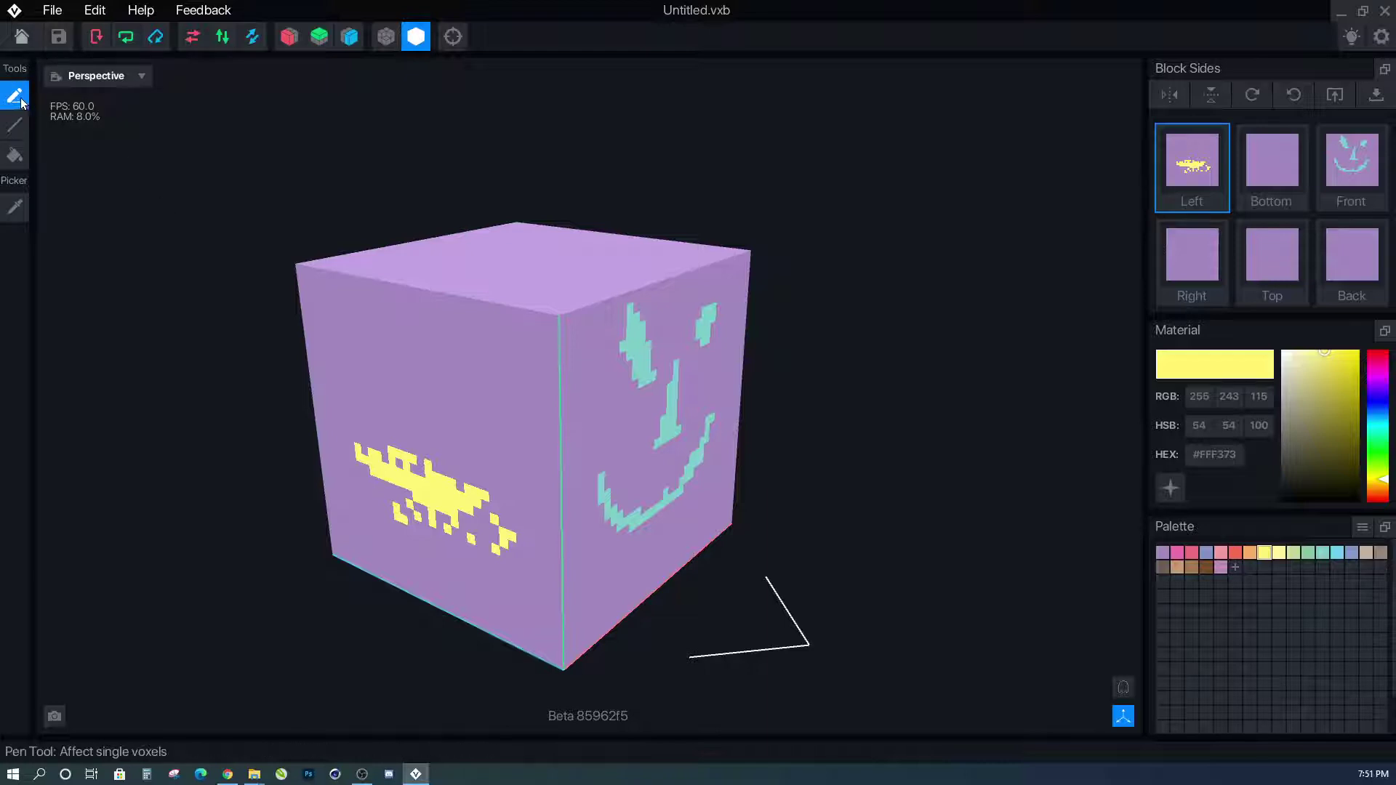
View the block through the Orthographic, Left and Right cameras, ending in the Perspective view.
click(131, 76)
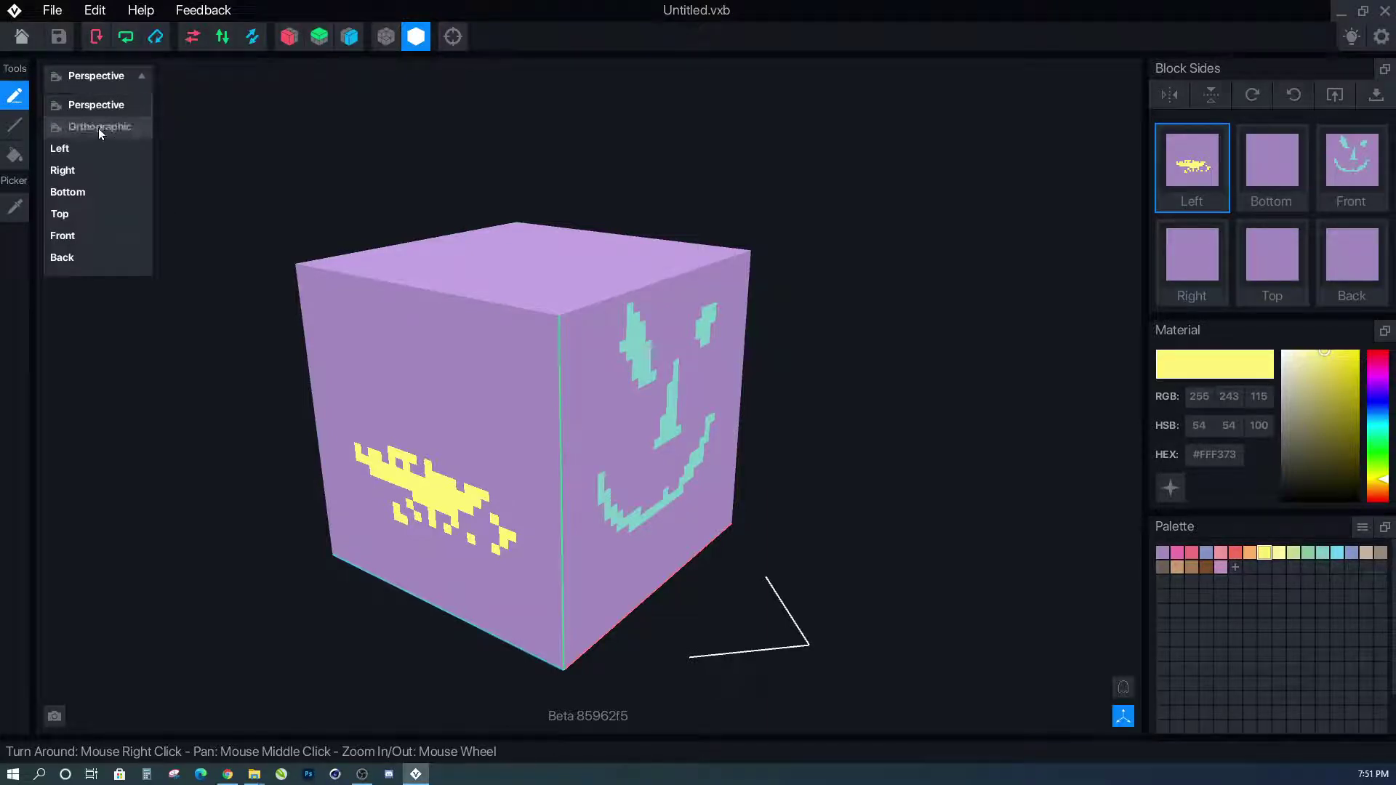
click(98, 127)
click(124, 84)
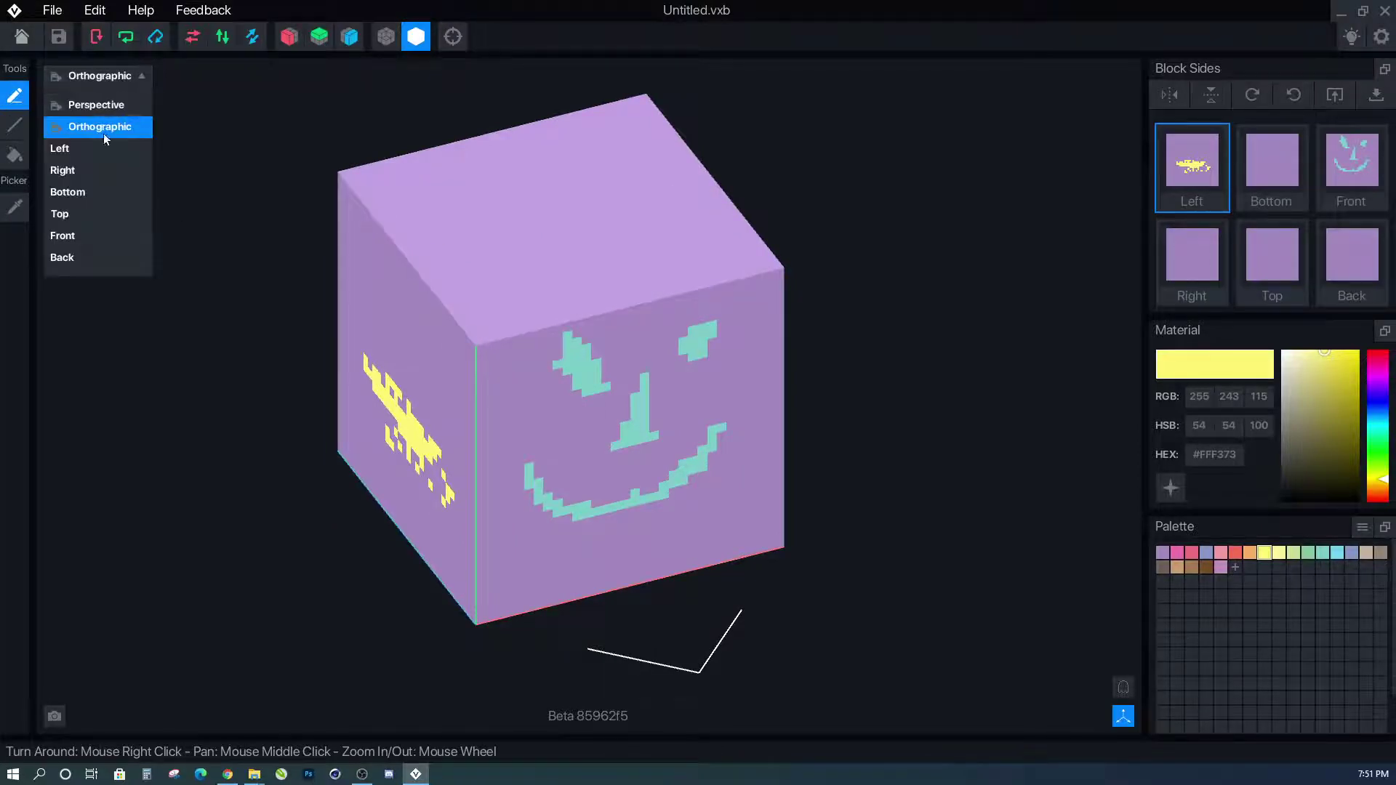
click(88, 145)
scroll(299, 273, down, 3)
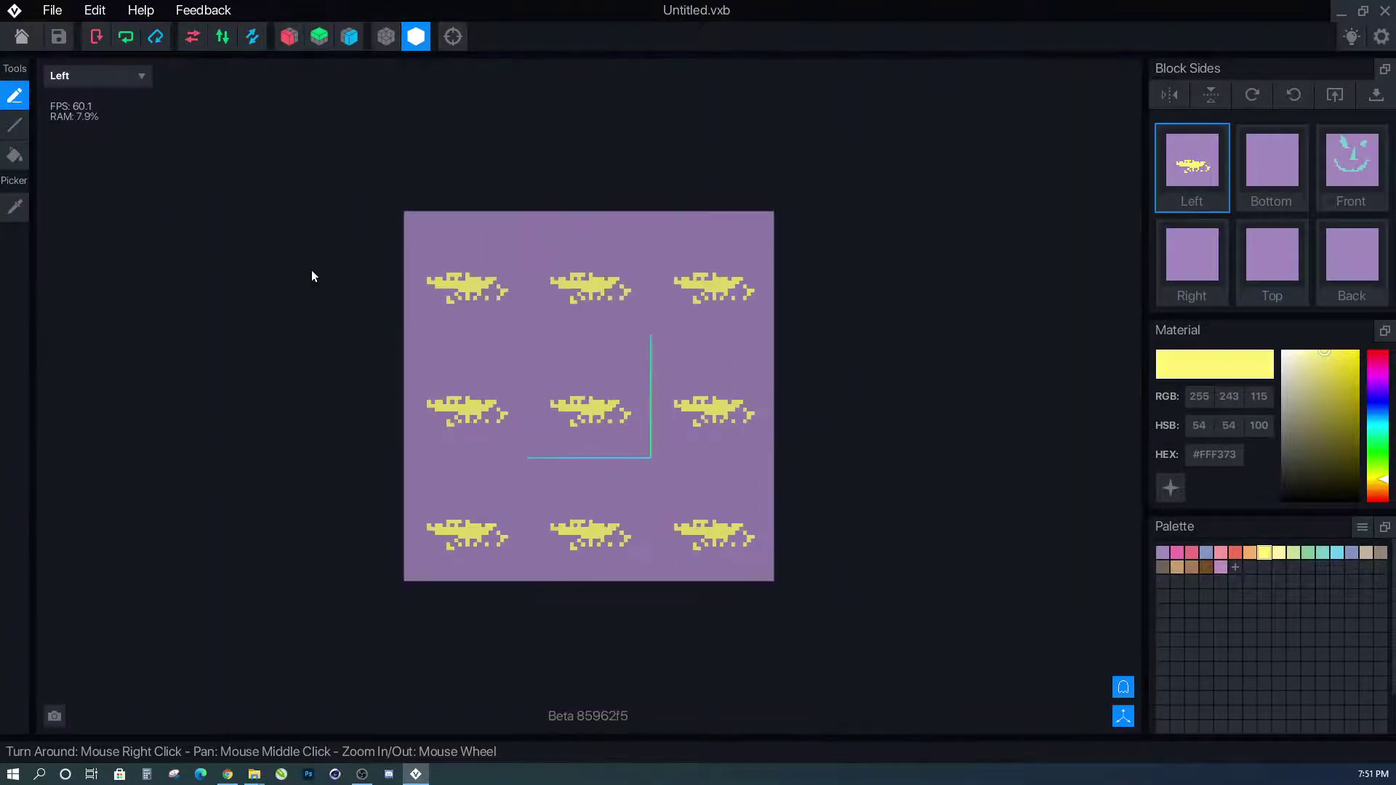
click(88, 77)
click(68, 169)
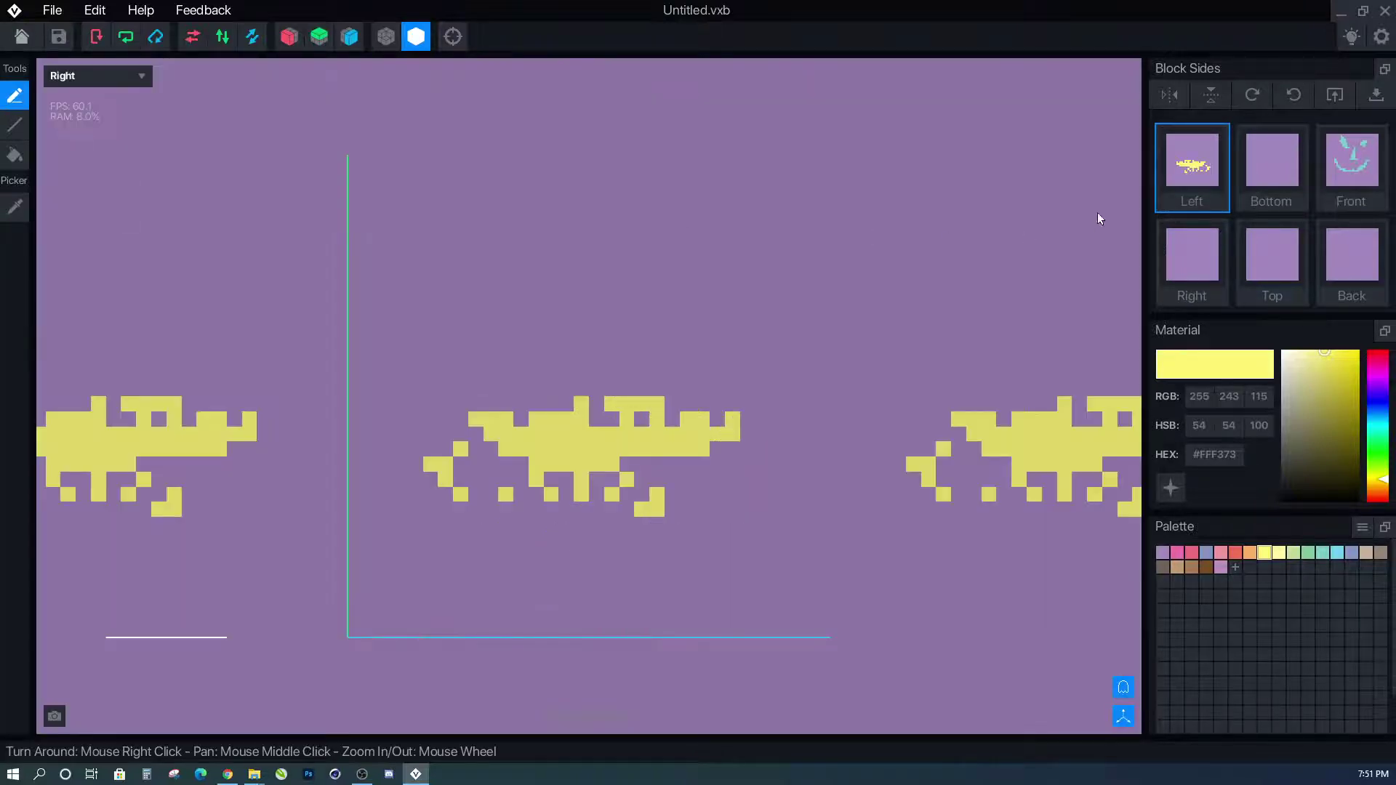
scroll(658, 301, down, 3)
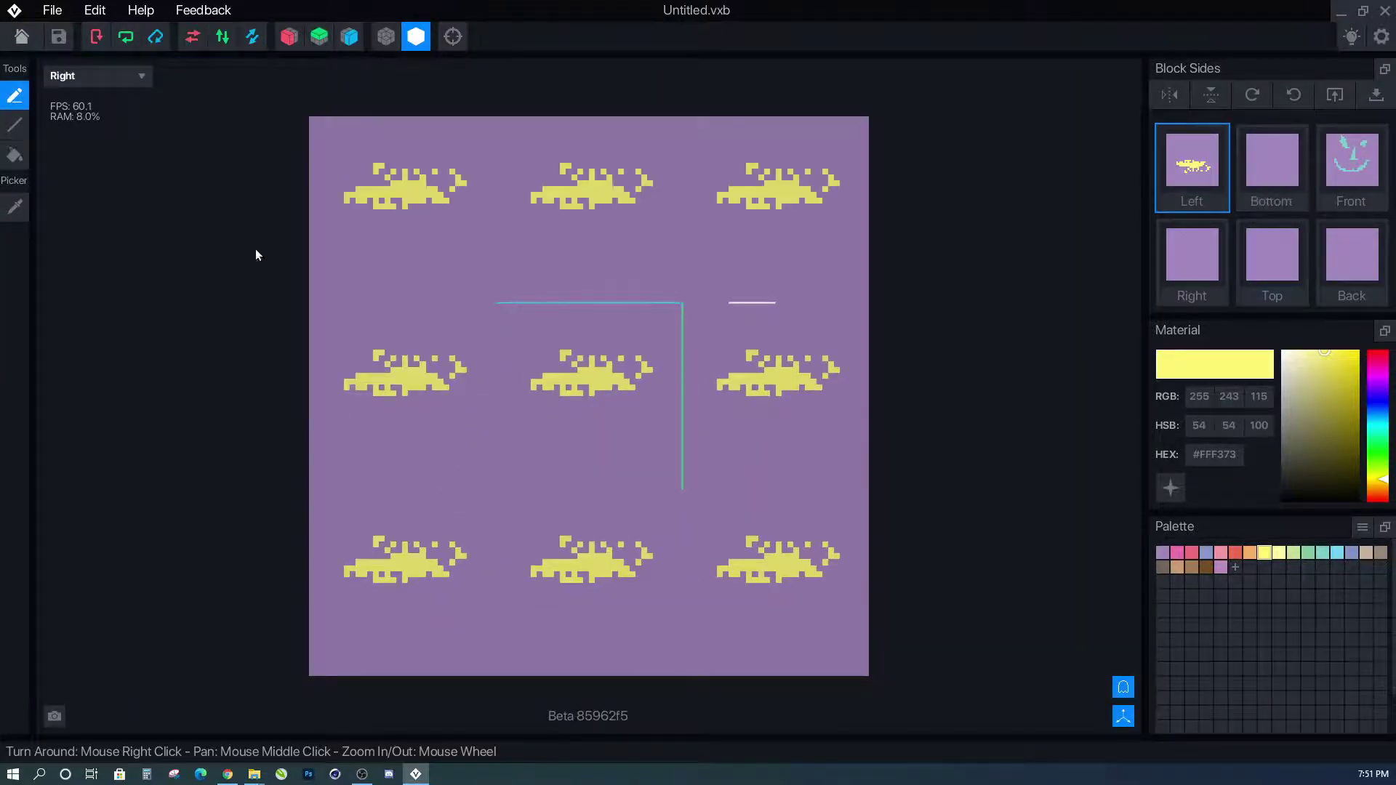
click(69, 81)
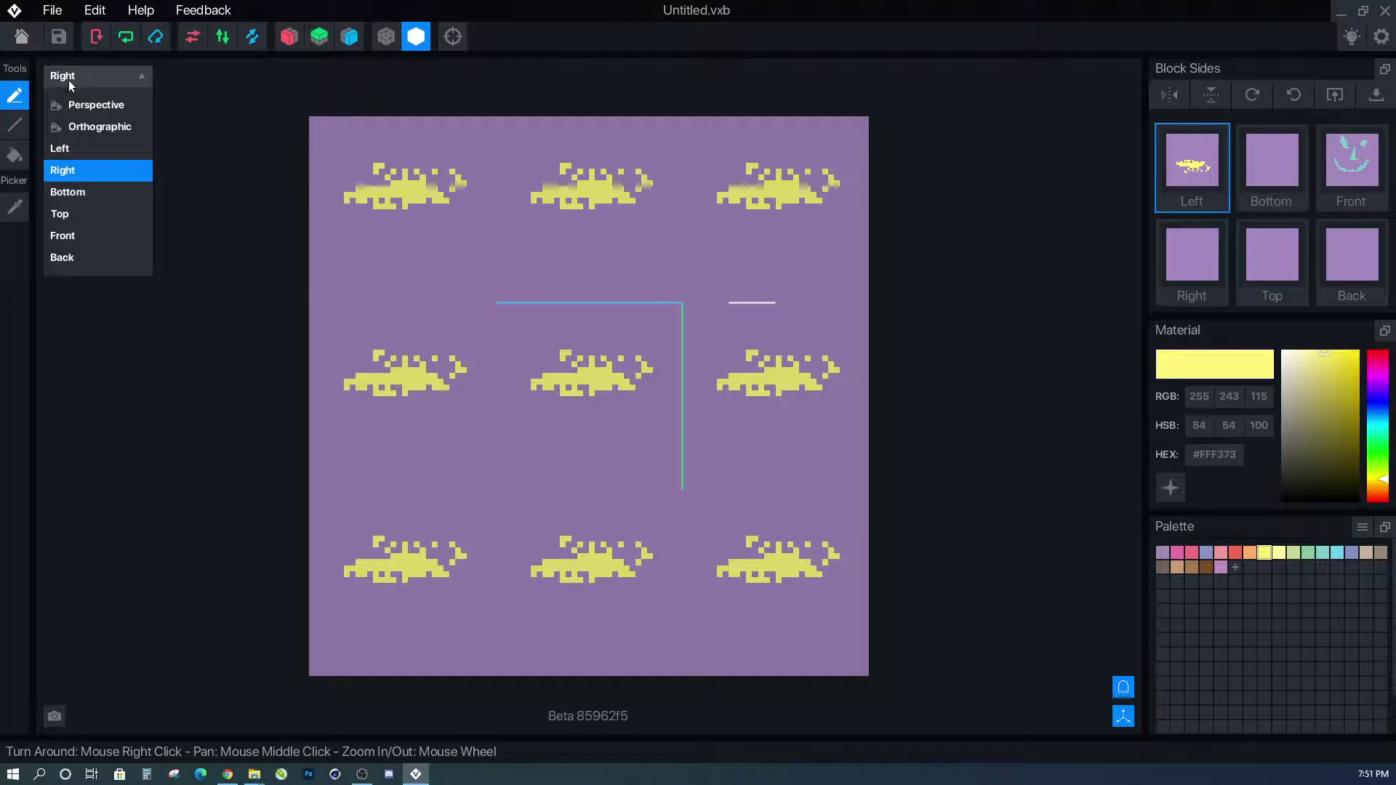
click(106, 104)
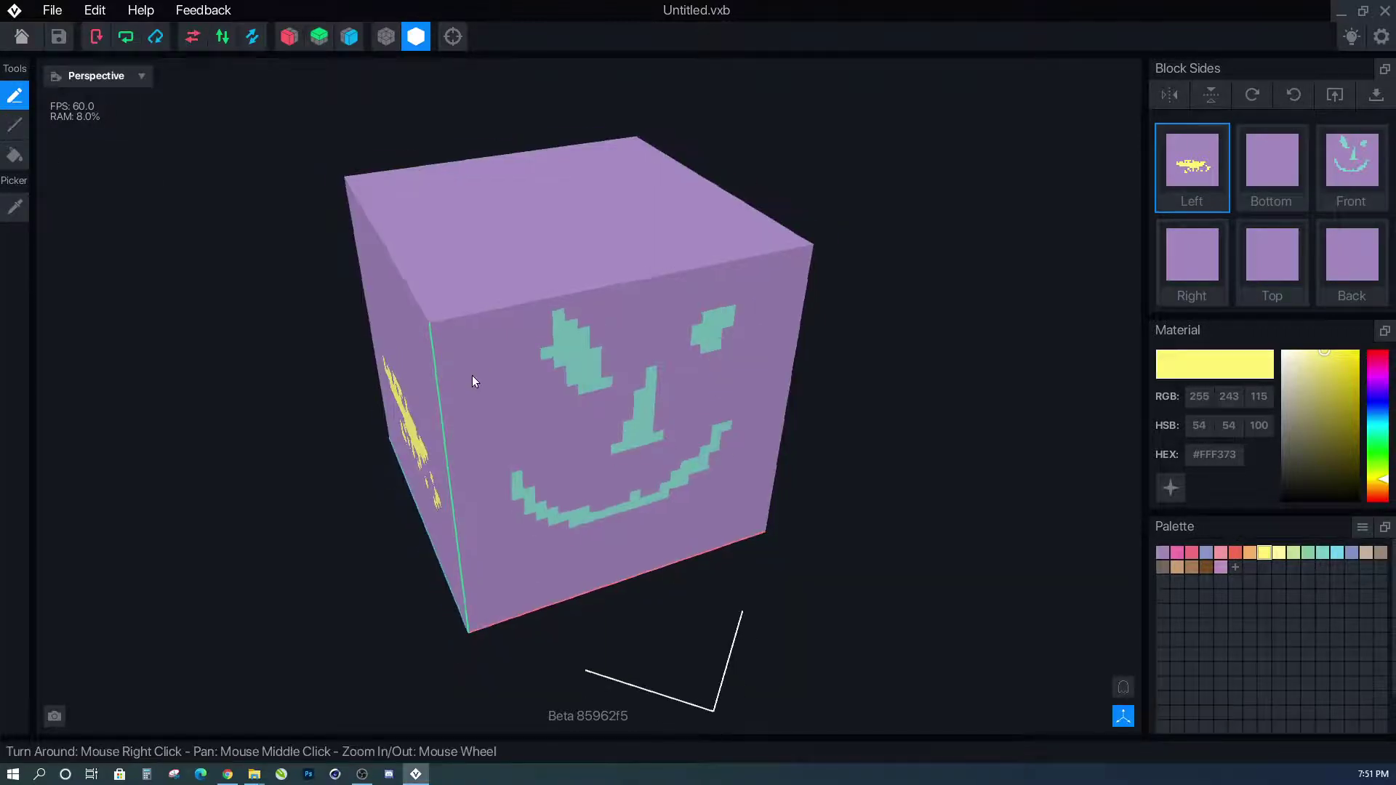
Draw a yellow diagonal line across the top side and a horizontal line along the left side's upper part with the Line tool.
right_drag(453, 394, 380, 387)
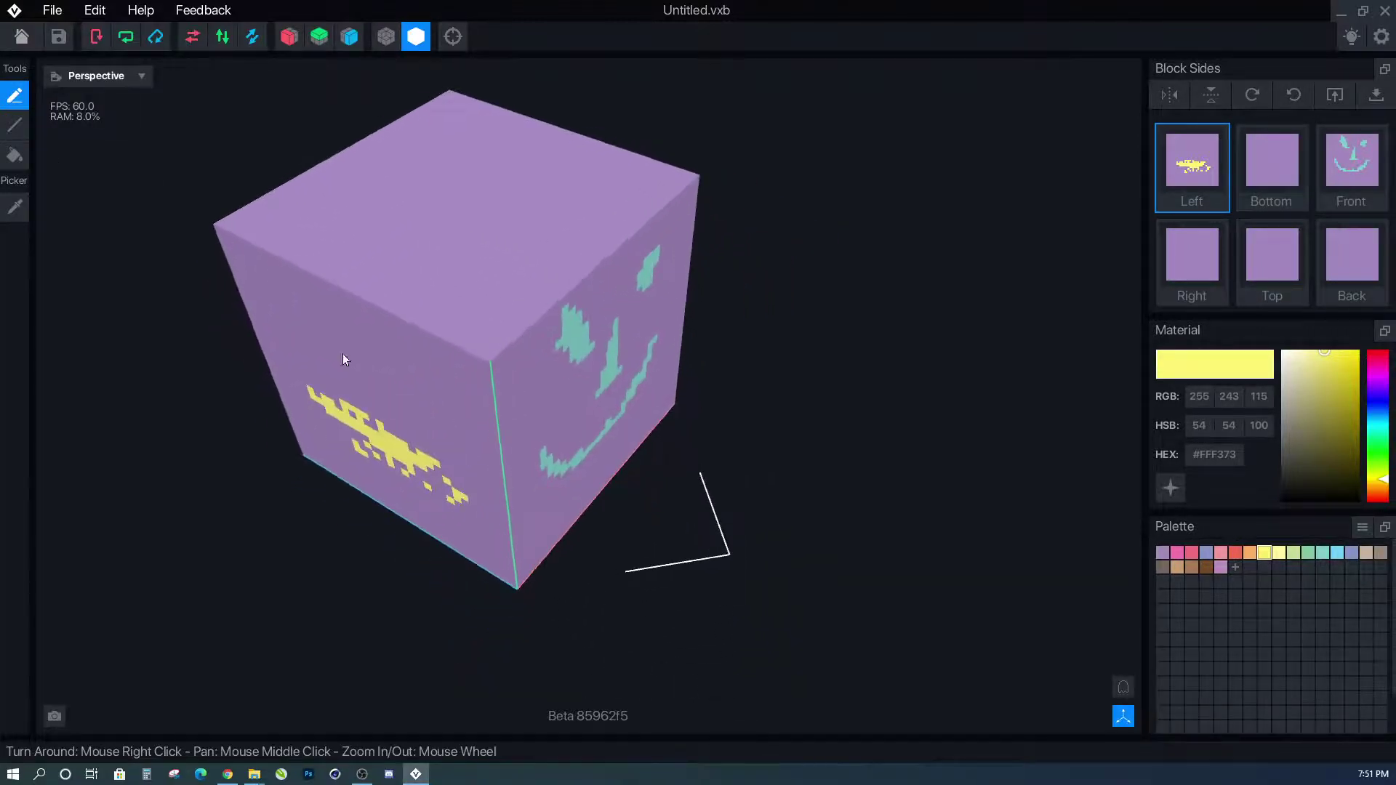
click(18, 129)
drag(320, 222, 627, 182)
drag(270, 290, 448, 375)
Fill the block's purple background with brown #744C28 on all sides.
right_drag(448, 375, 444, 310)
click(15, 155)
right_drag(515, 402, 482, 410)
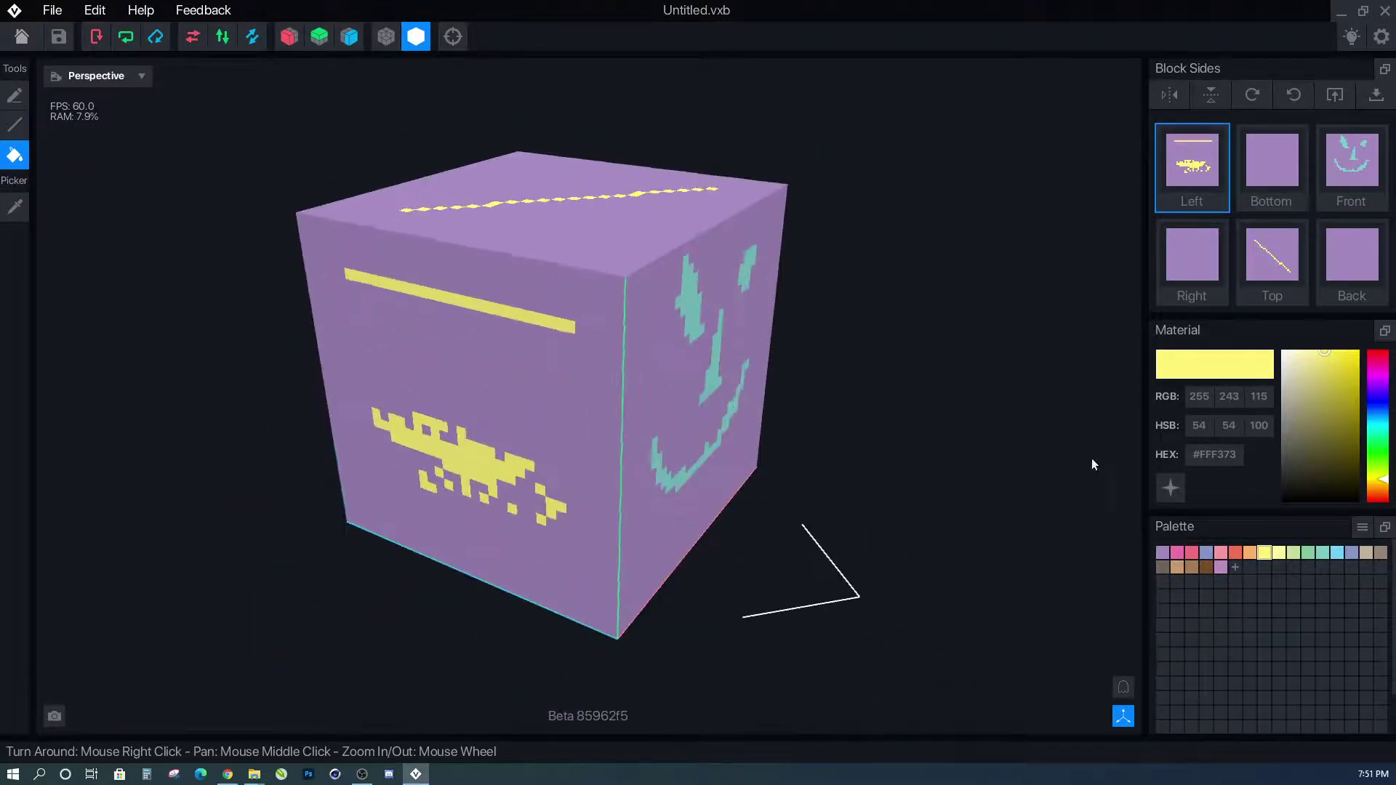
click(1351, 553)
click(1178, 552)
click(1193, 553)
click(1206, 568)
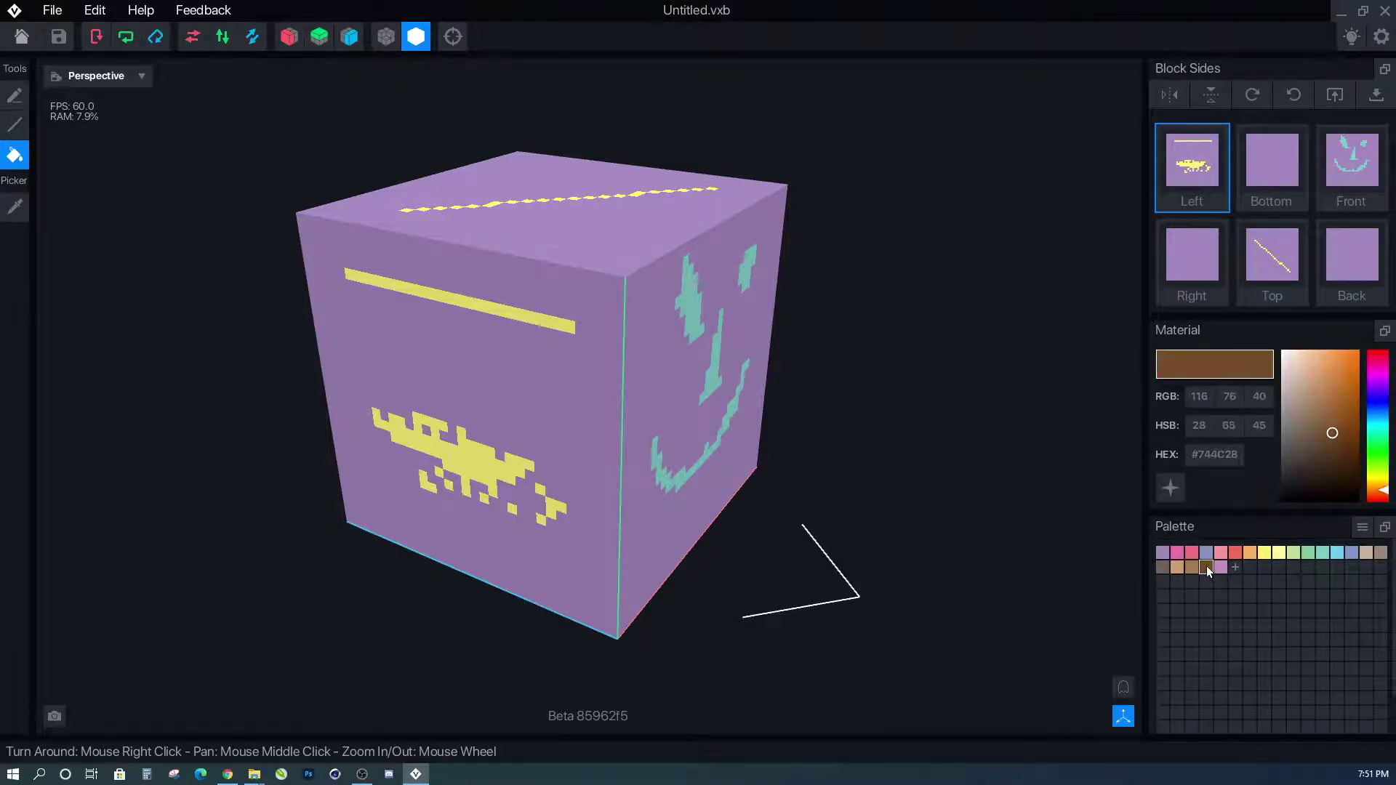
click(537, 365)
Sample the yellow of the left side's patch and then the teal of the front side's nose with the Picker tool.
right_drag(604, 495, 509, 502)
right_drag(704, 428, 530, 626)
scroll(538, 614, up, 2)
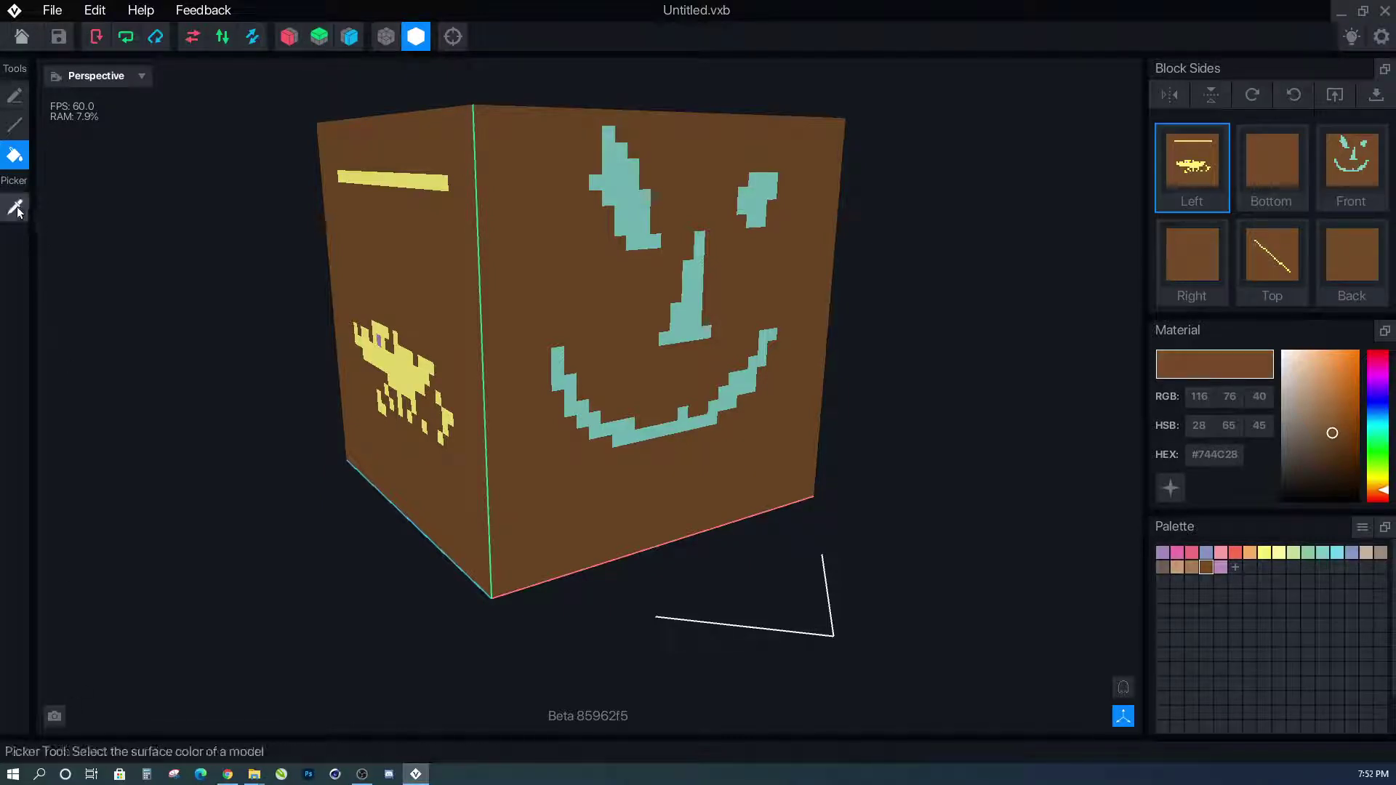
middle_drag(290, 352, 380, 461)
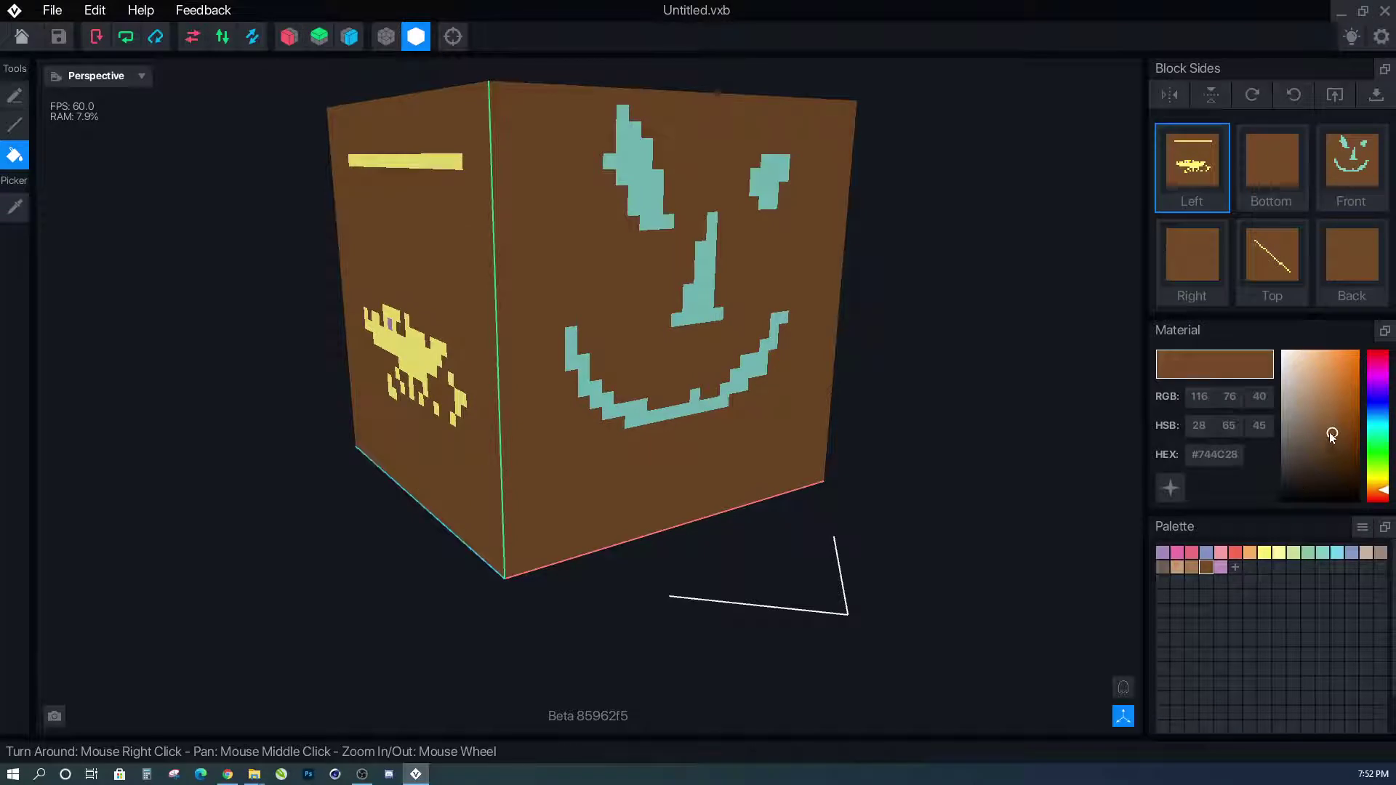
click(15, 207)
click(411, 346)
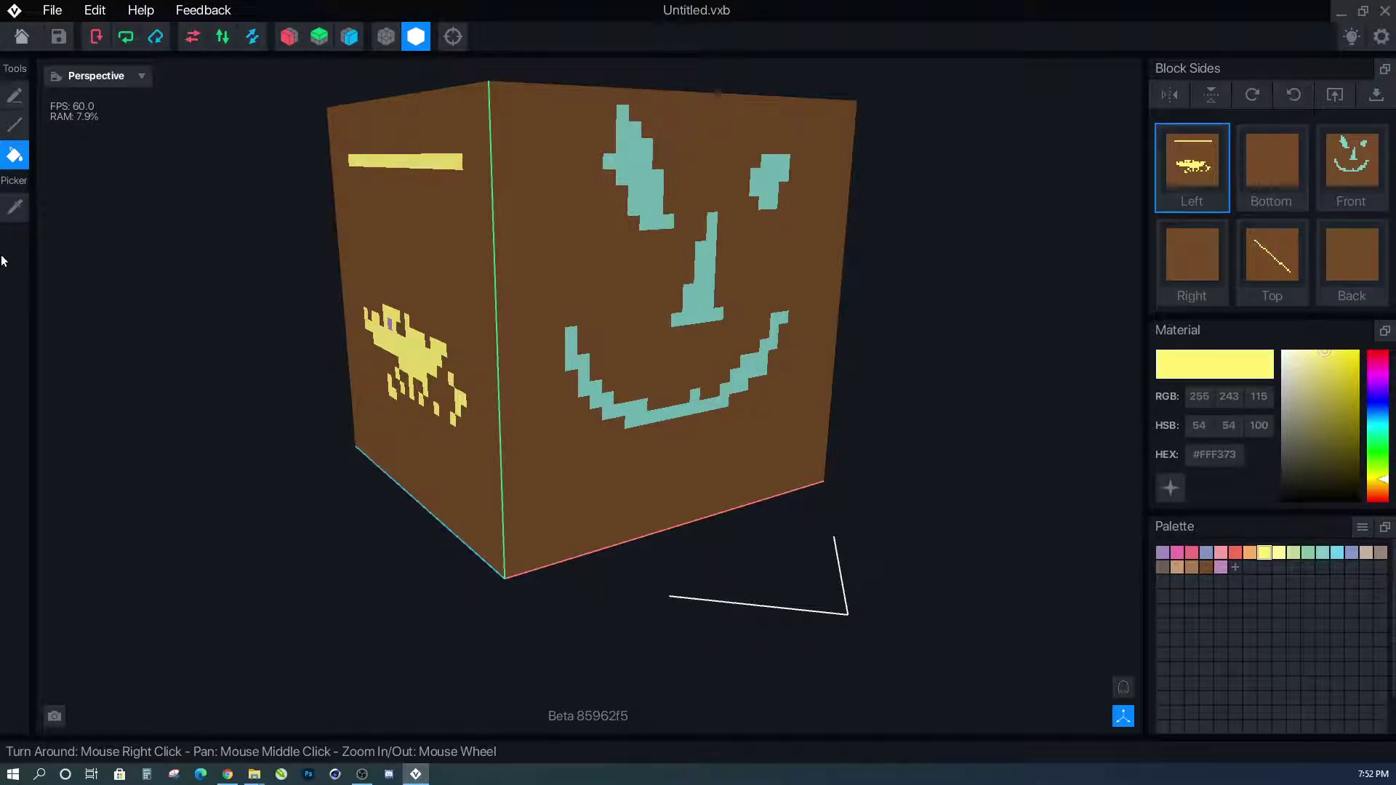
click(14, 208)
click(702, 301)
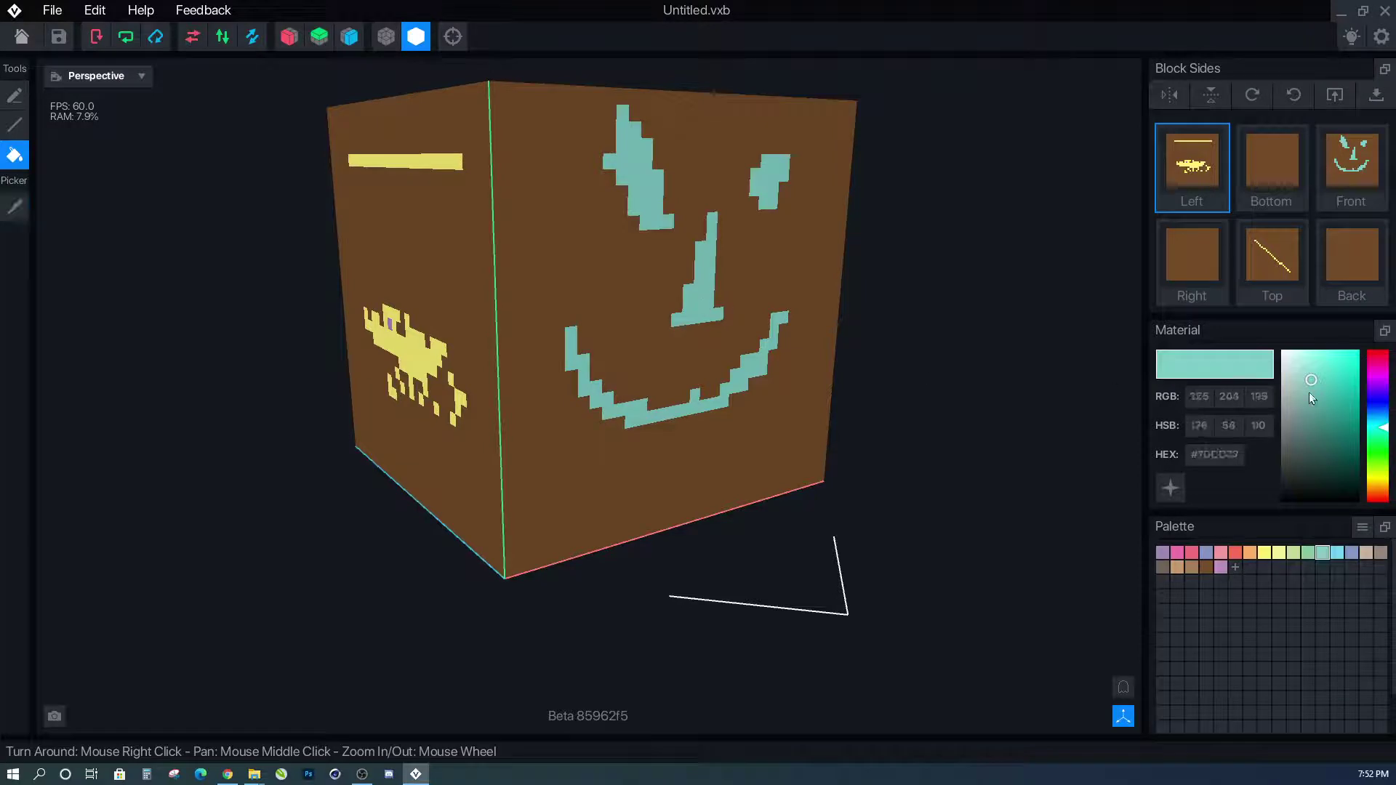
Hide the coloured axis lines around the block and show them again.
right_drag(775, 590, 675, 467)
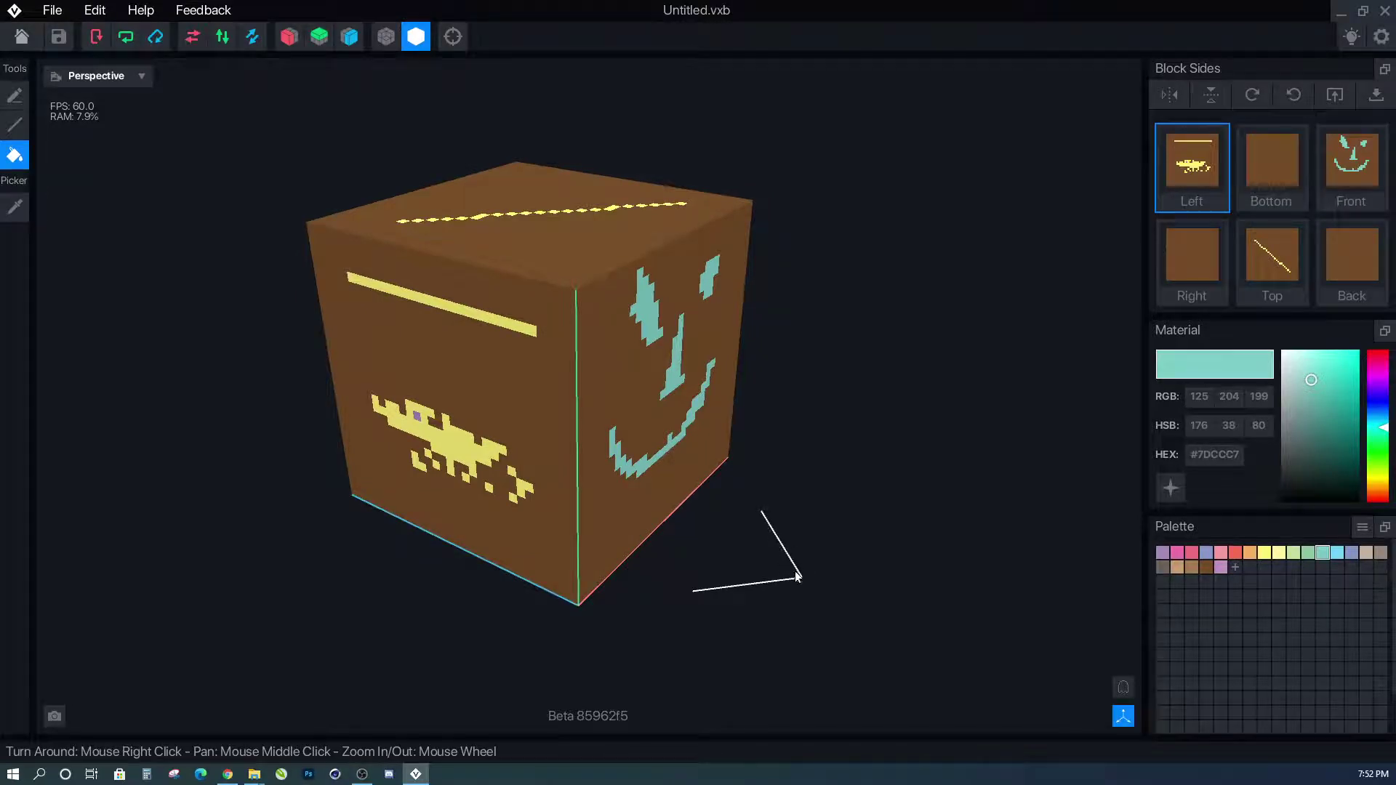
right_drag(783, 568, 800, 515)
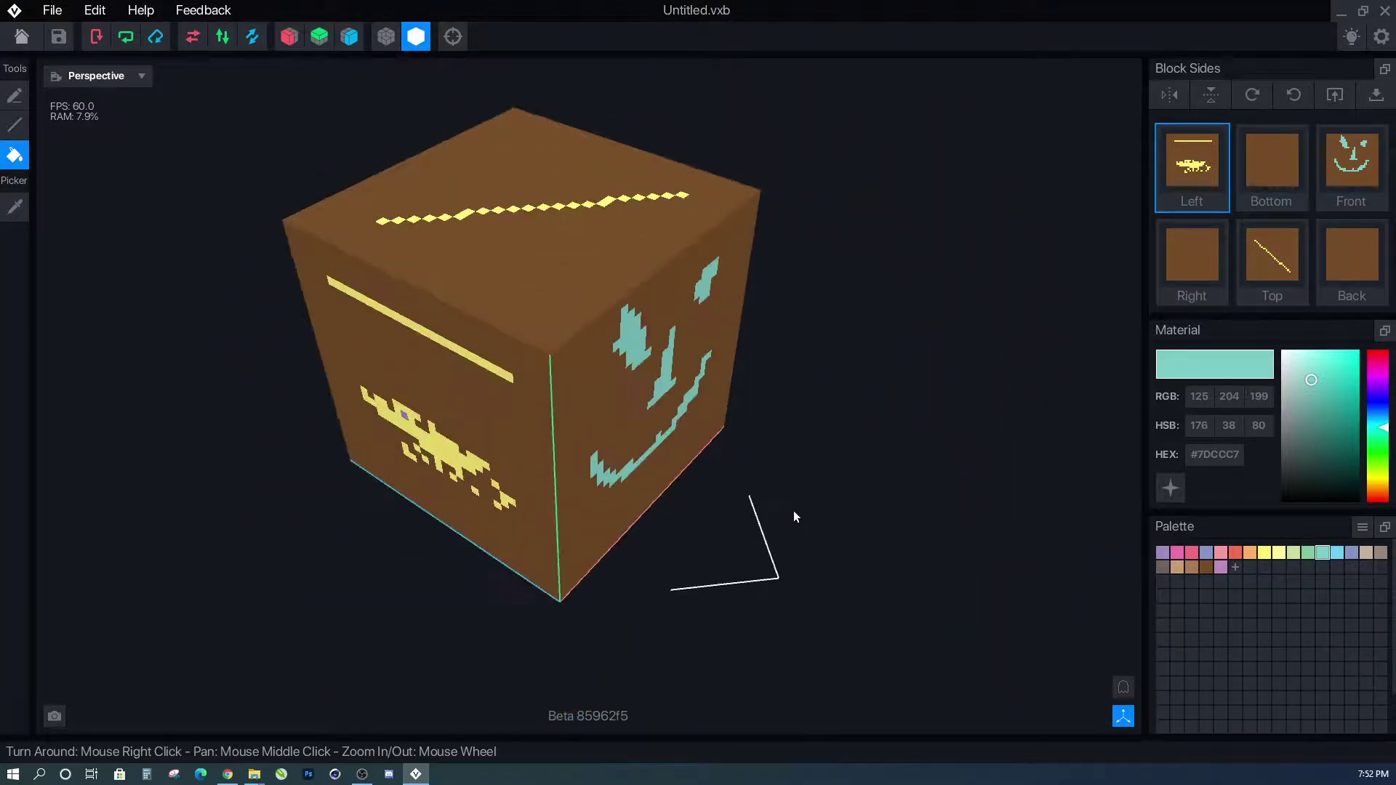
click(1125, 719)
click(1123, 720)
Turn on the repeated-tile preview, inspect how the sides tile from several angles, and turn it off again.
click(1124, 688)
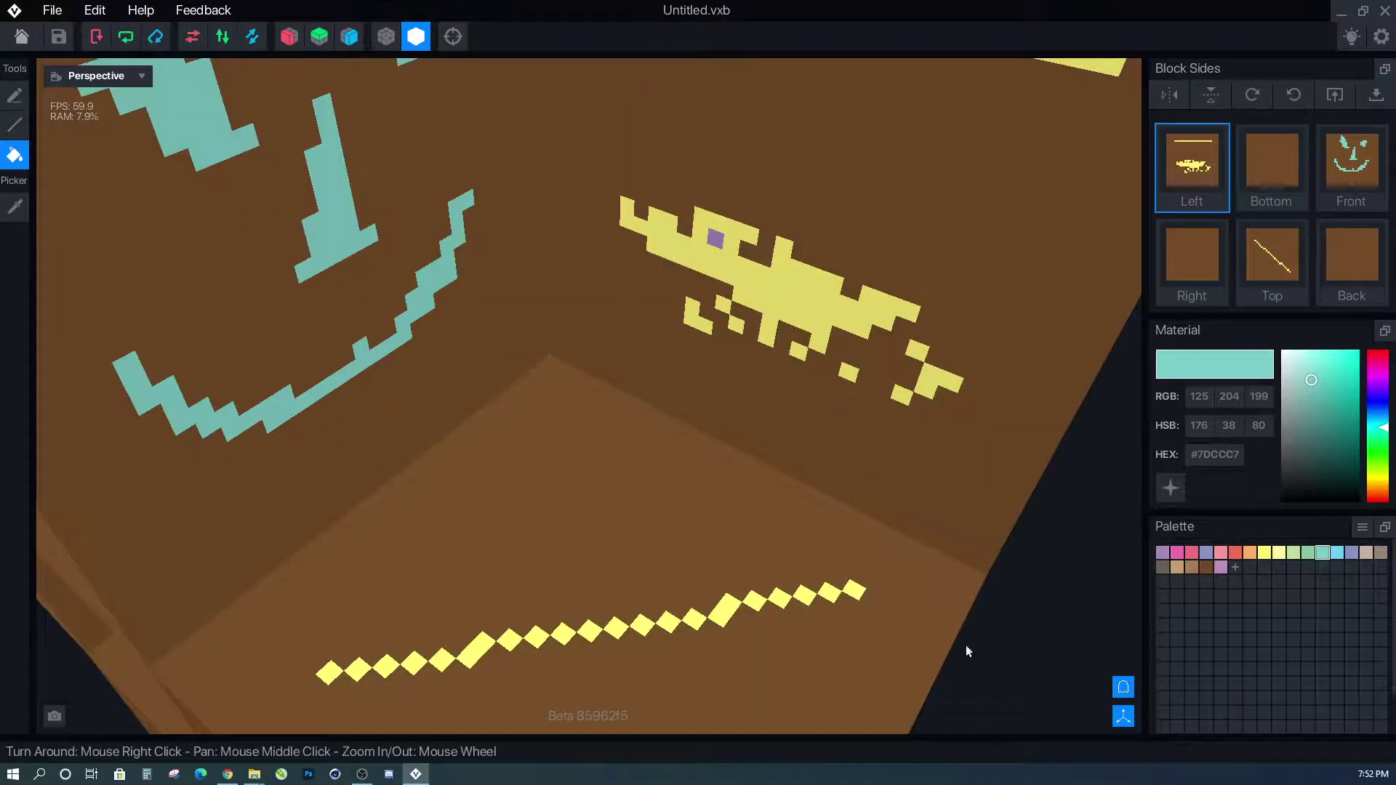
scroll(826, 624, down, 10)
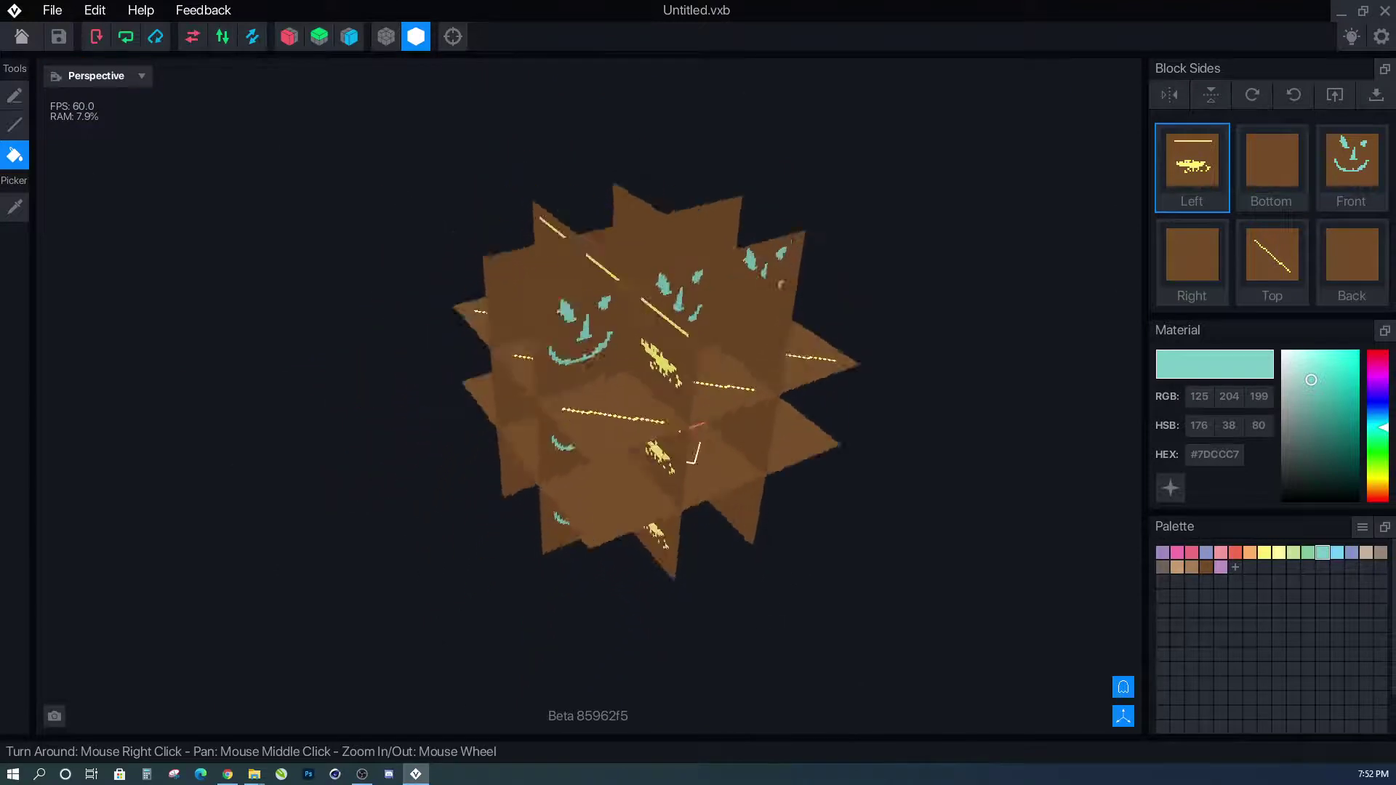
right_drag(826, 624, 744, 618)
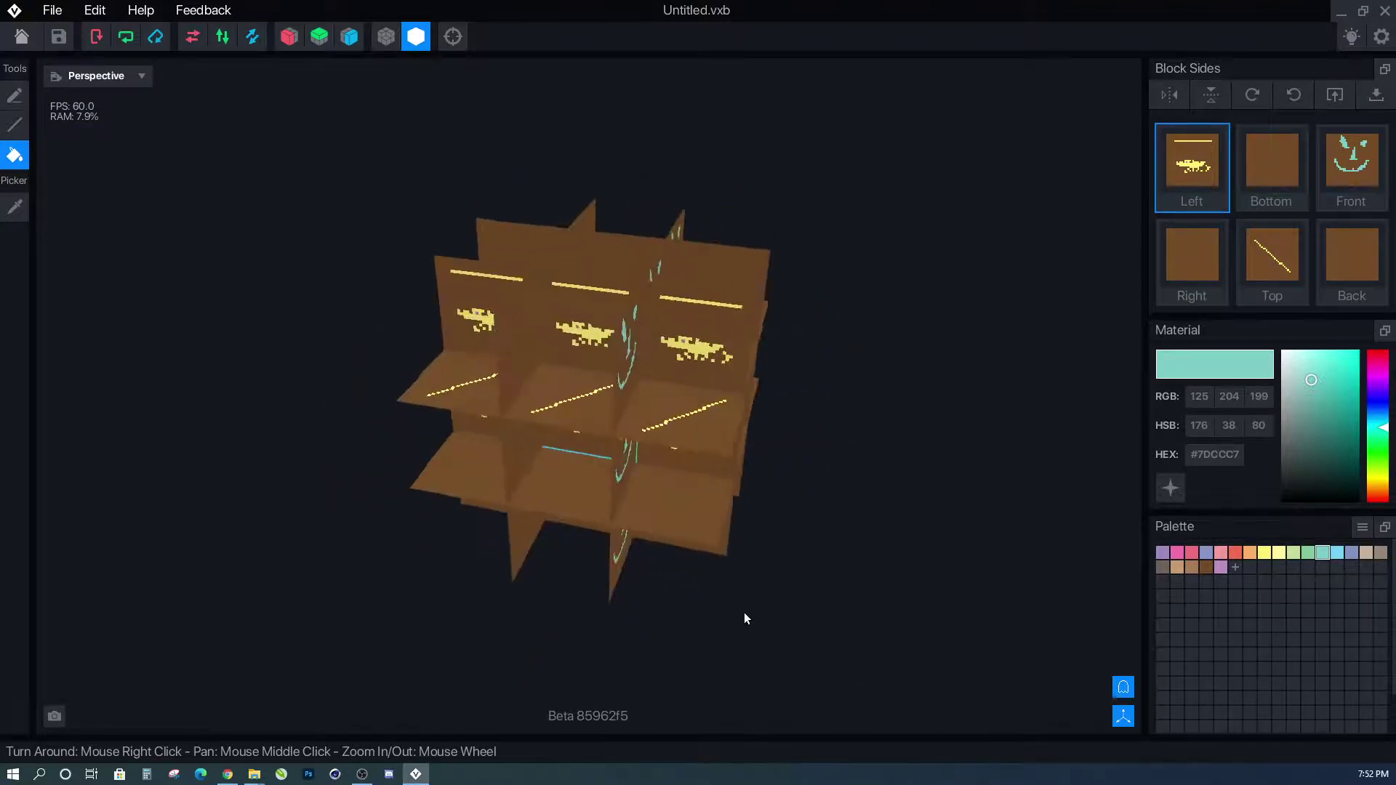
click(1124, 688)
right_drag(877, 643, 667, 463)
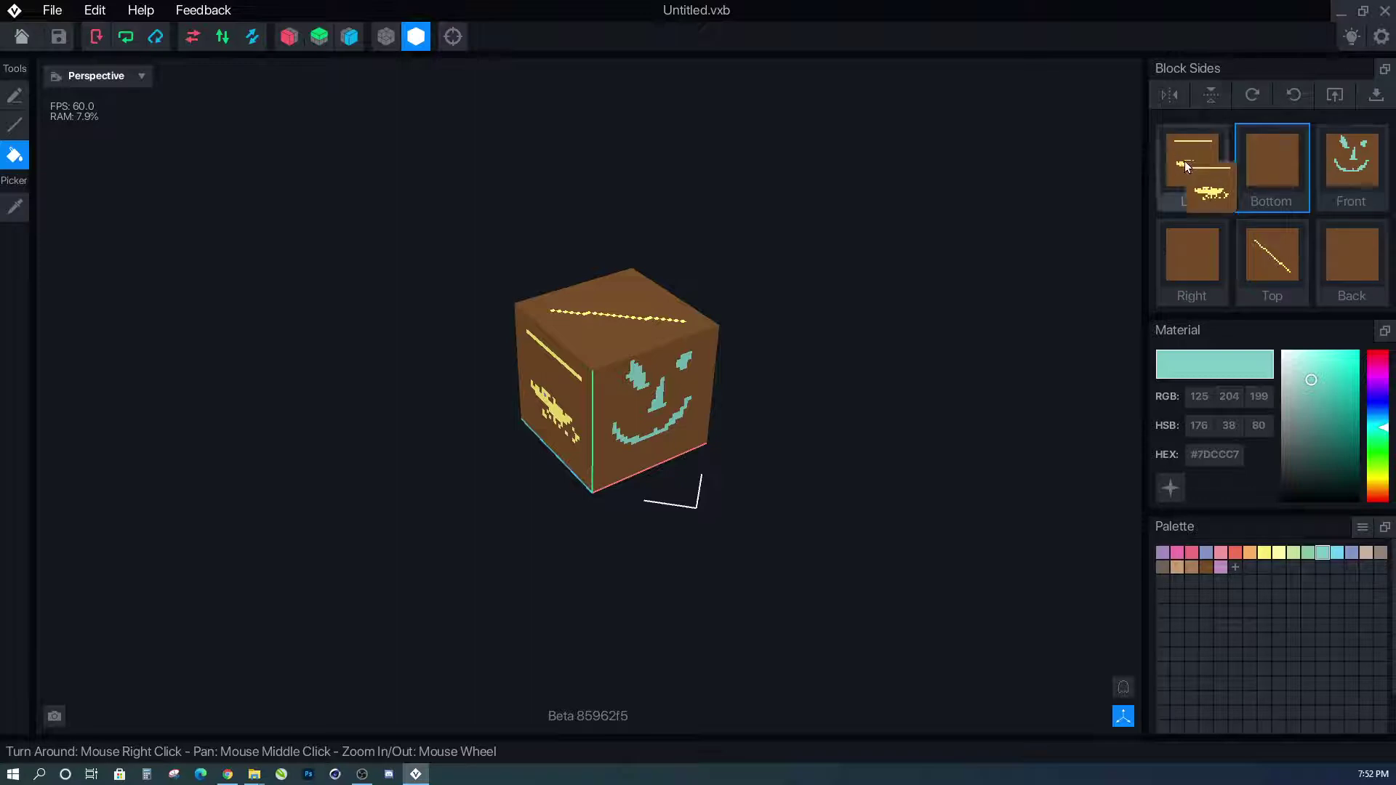
Try to flip the left side horizontally and check the block.
click(1168, 95)
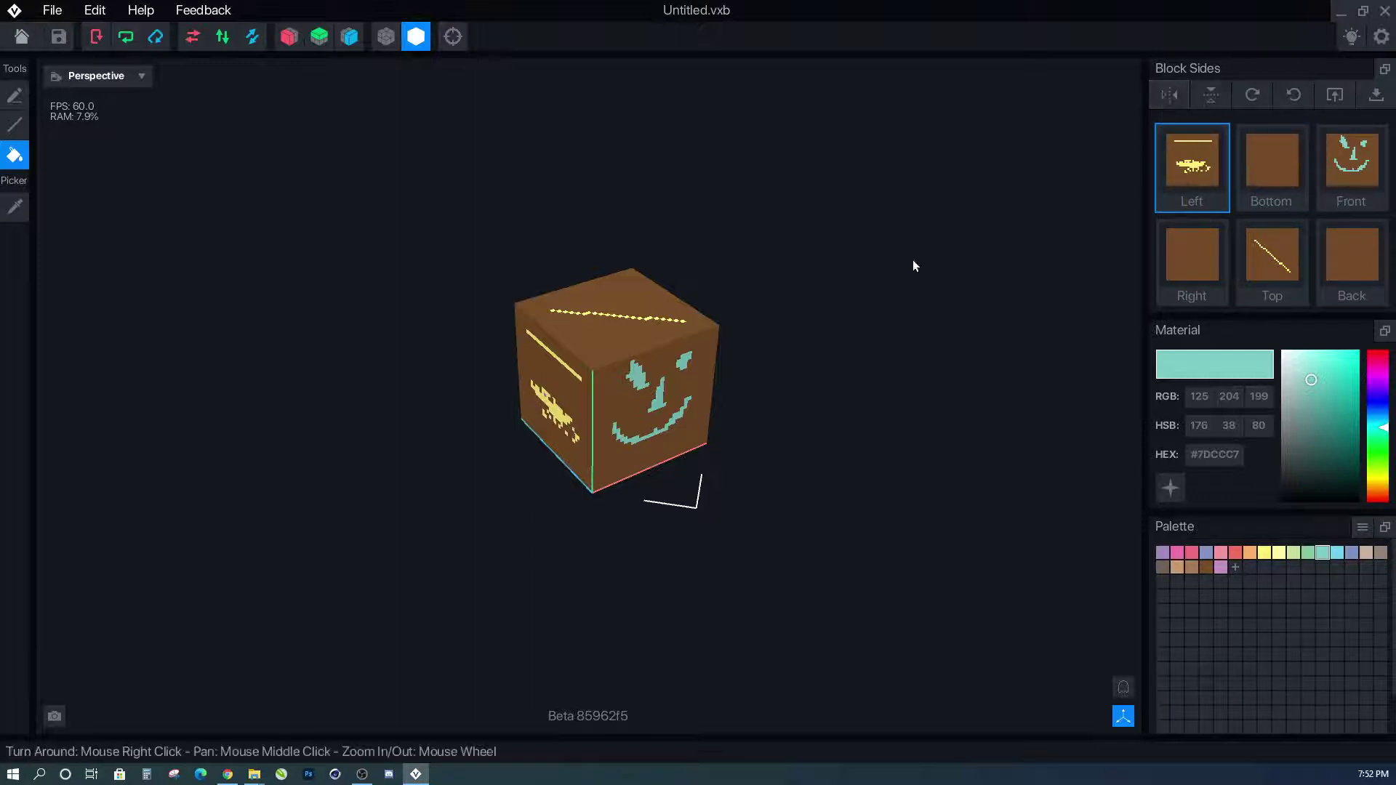
scroll(534, 419, up, 1)
right_drag(534, 419, 572, 397)
scroll(531, 407, up, 1)
scroll(526, 413, down, 2)
Fill the brown background, the main yellow patch and the horizontal line on the left side with teal #7DCCC7.
right_drag(733, 380, 581, 459)
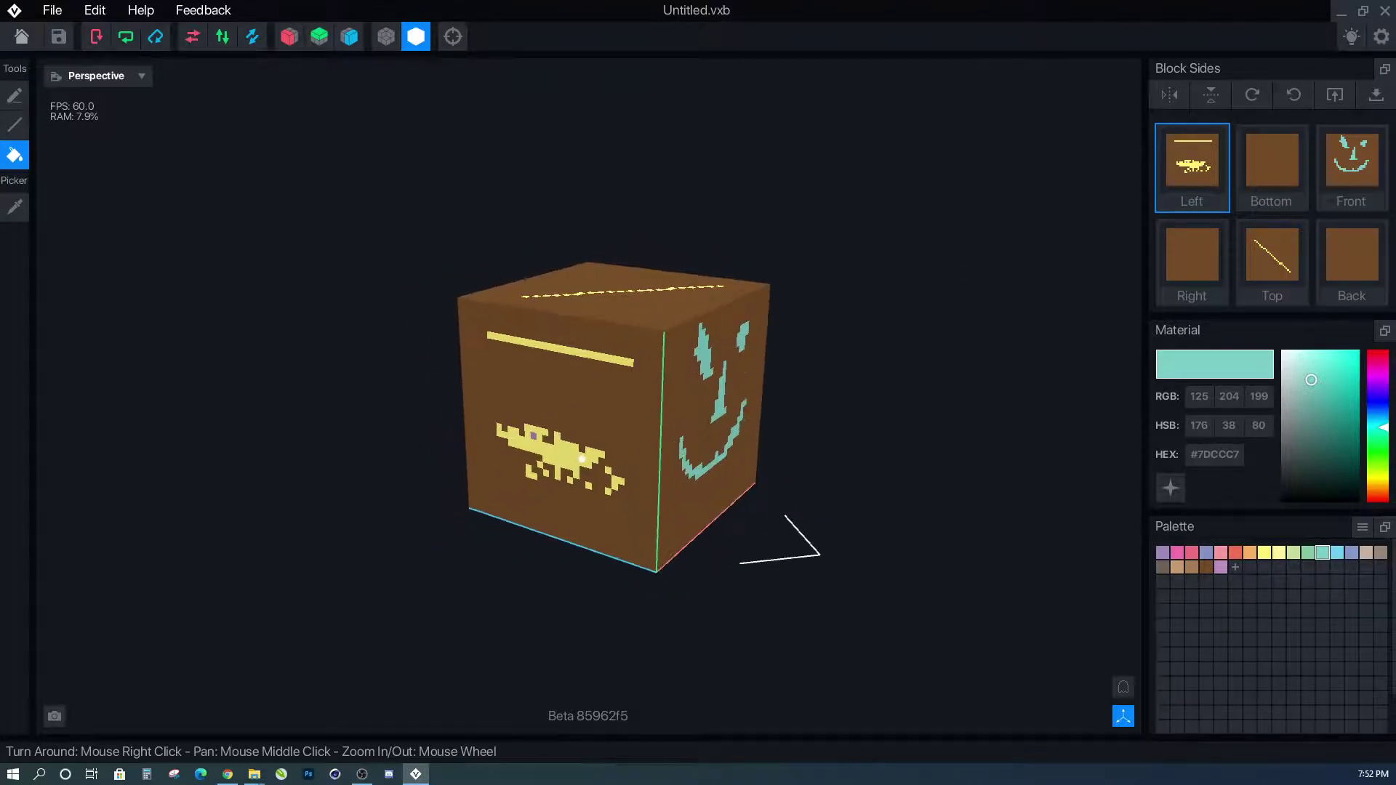
click(608, 432)
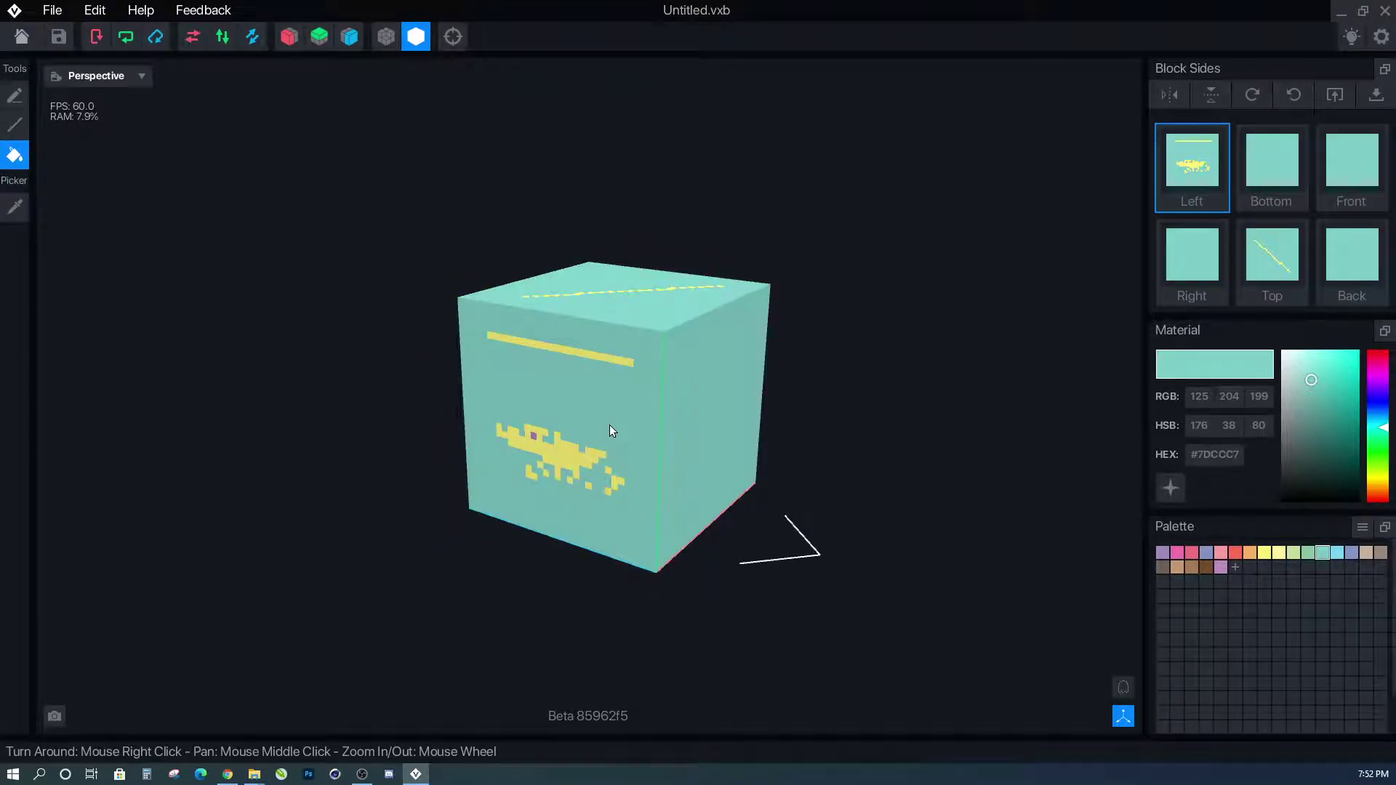
click(586, 472)
click(572, 346)
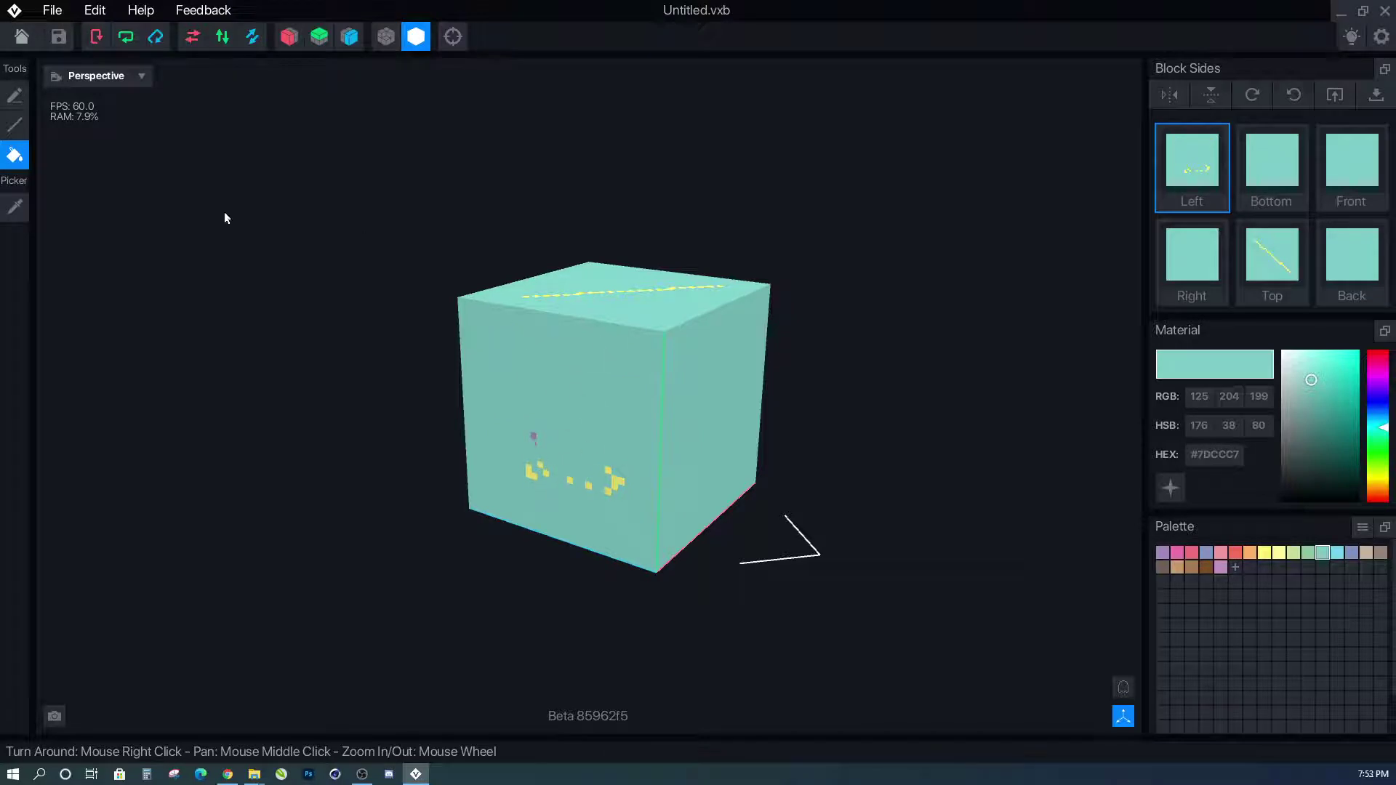
Paint a small red #F06D54 blob with the Pen tool at the right edge of the front side, about mid-height.
click(15, 96)
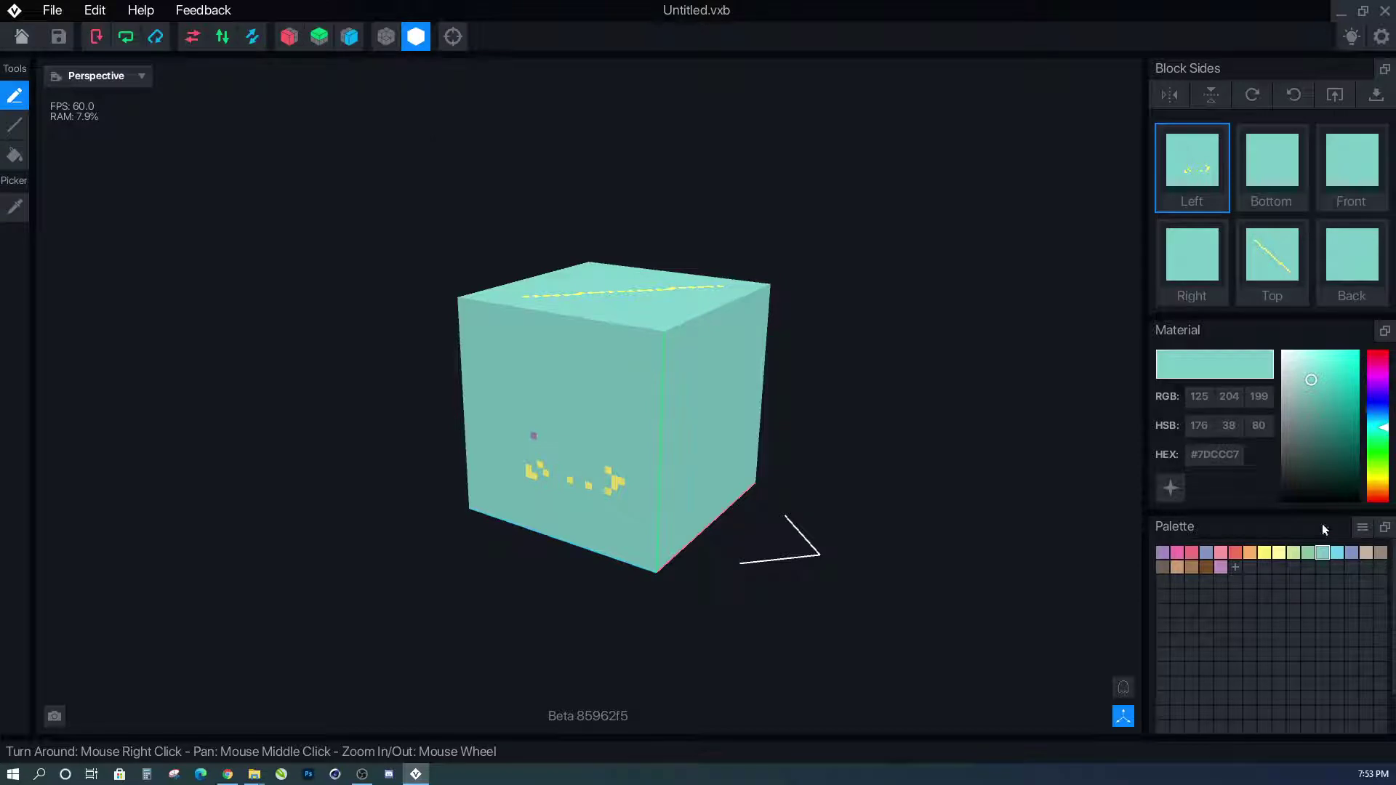
click(1235, 553)
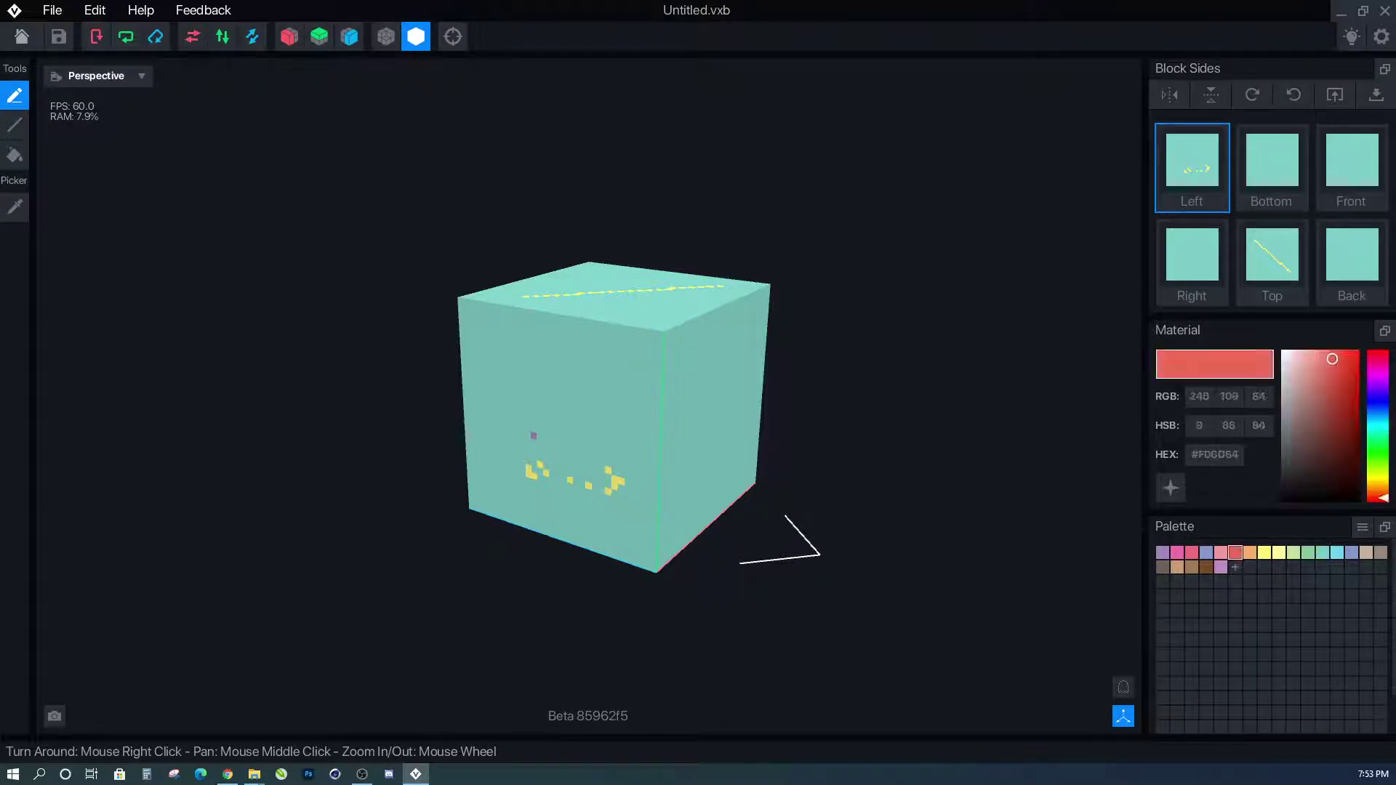
middle_drag(674, 438, 573, 433)
right_drag(573, 436, 677, 447)
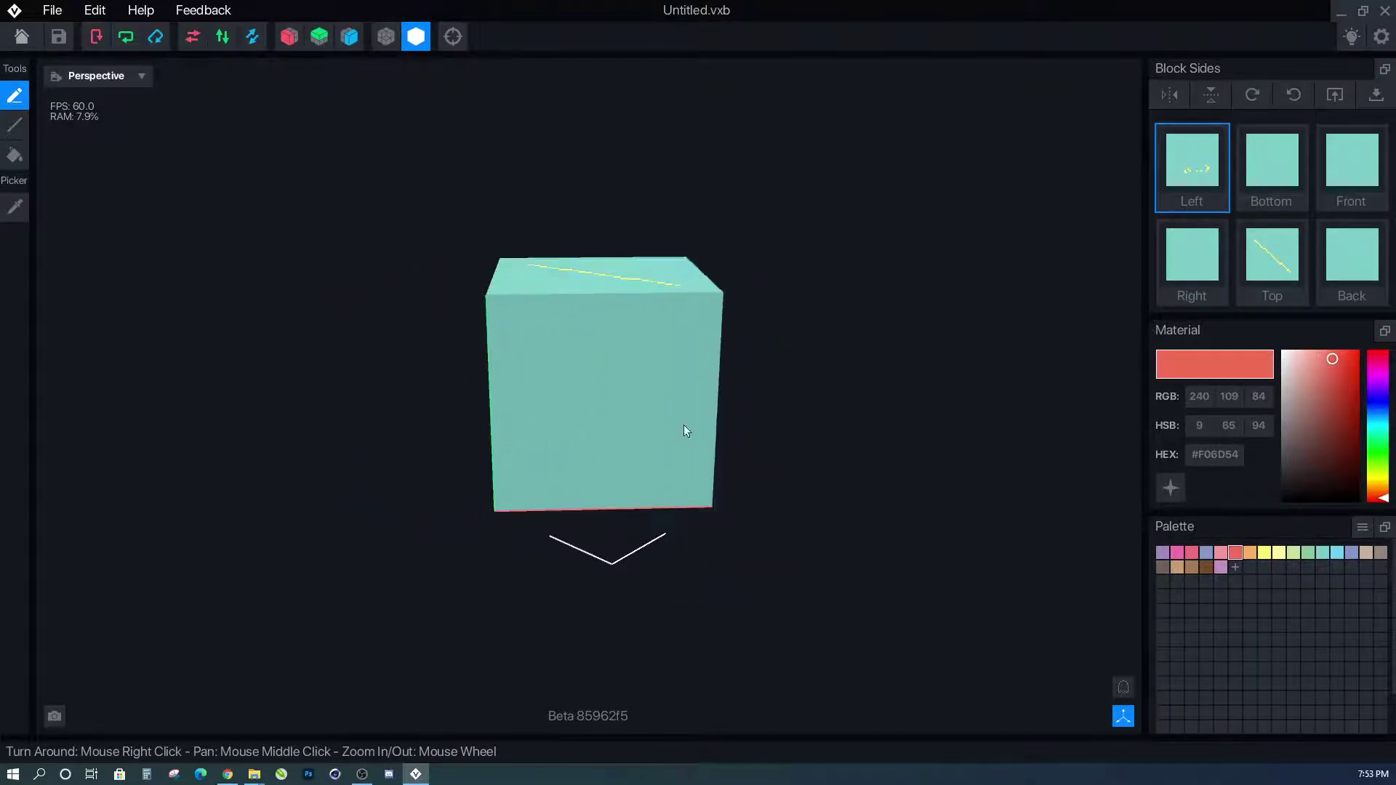
mouse_move(671, 411)
mouse_down()
mouse_move(712, 420)
mouse_move(698, 396)
mouse_up()
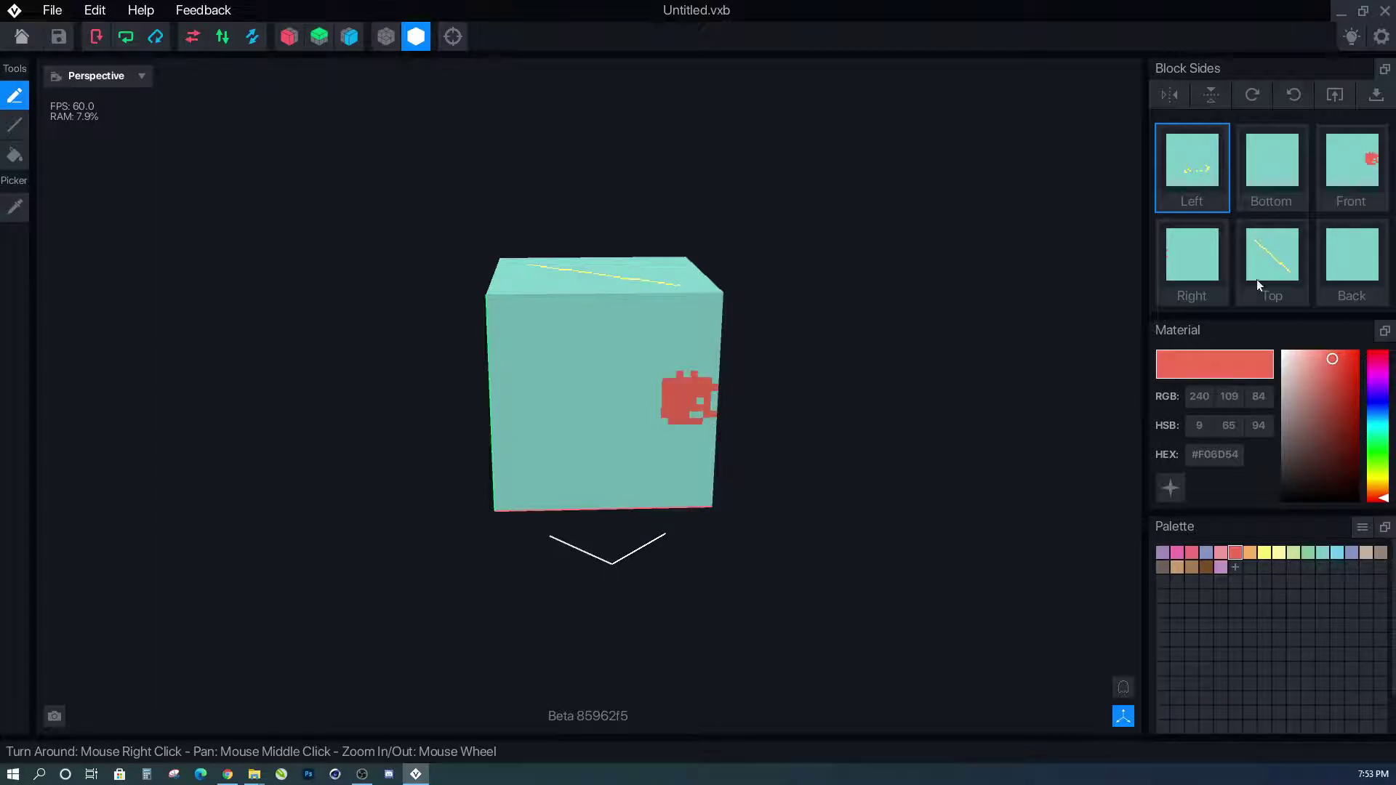
Flip the front side horizontally and back, and do the same vertically.
click(1342, 174)
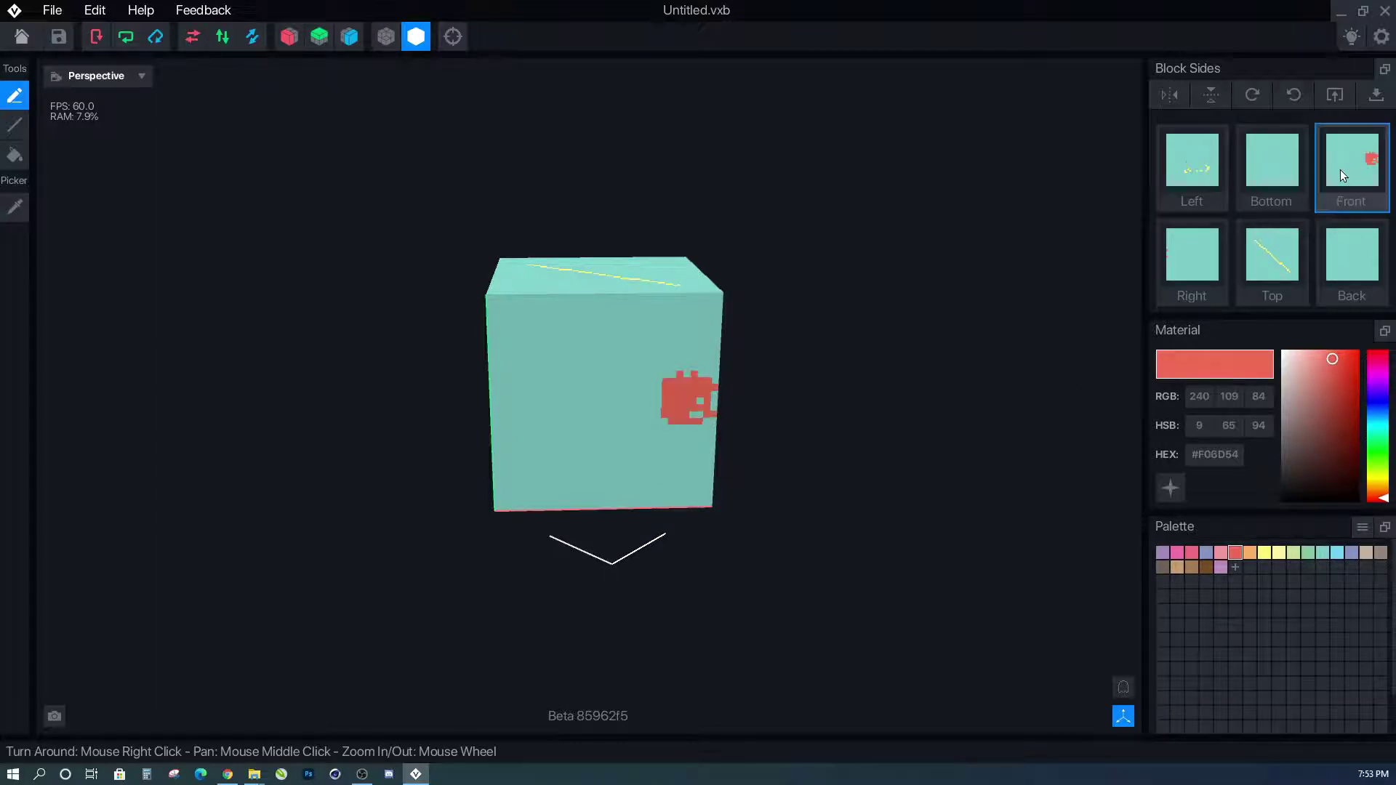
click(1168, 94)
click(1168, 94)
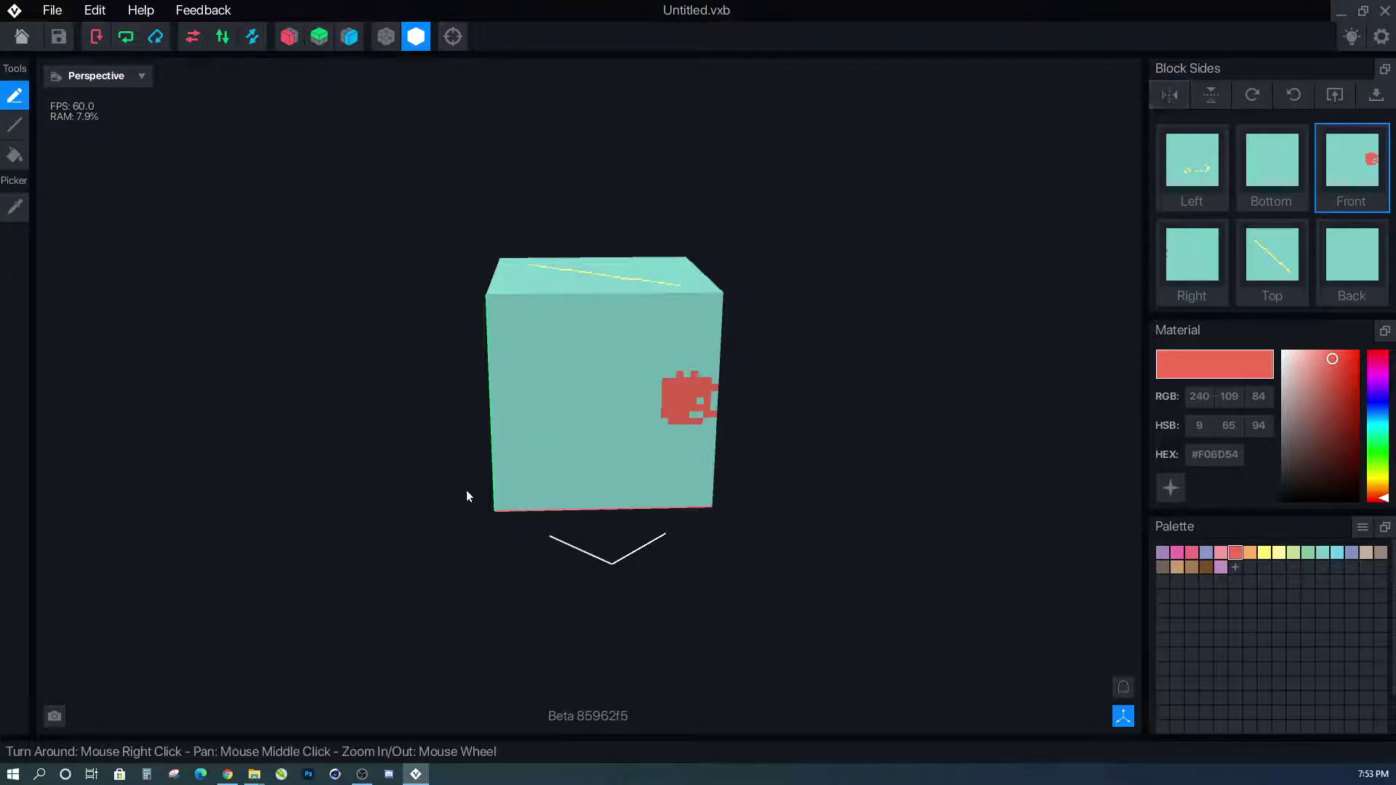
scroll(468, 492, up, 2)
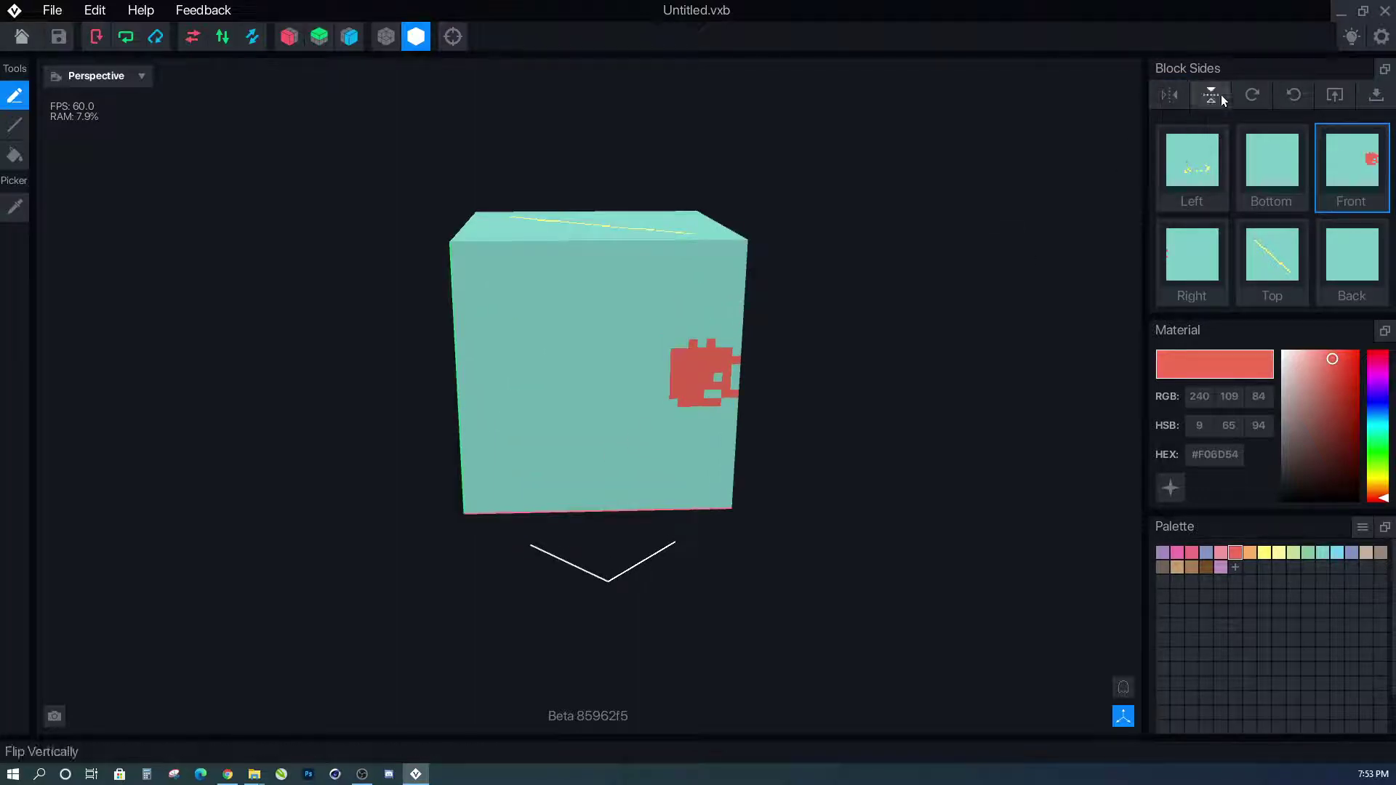
click(1211, 94)
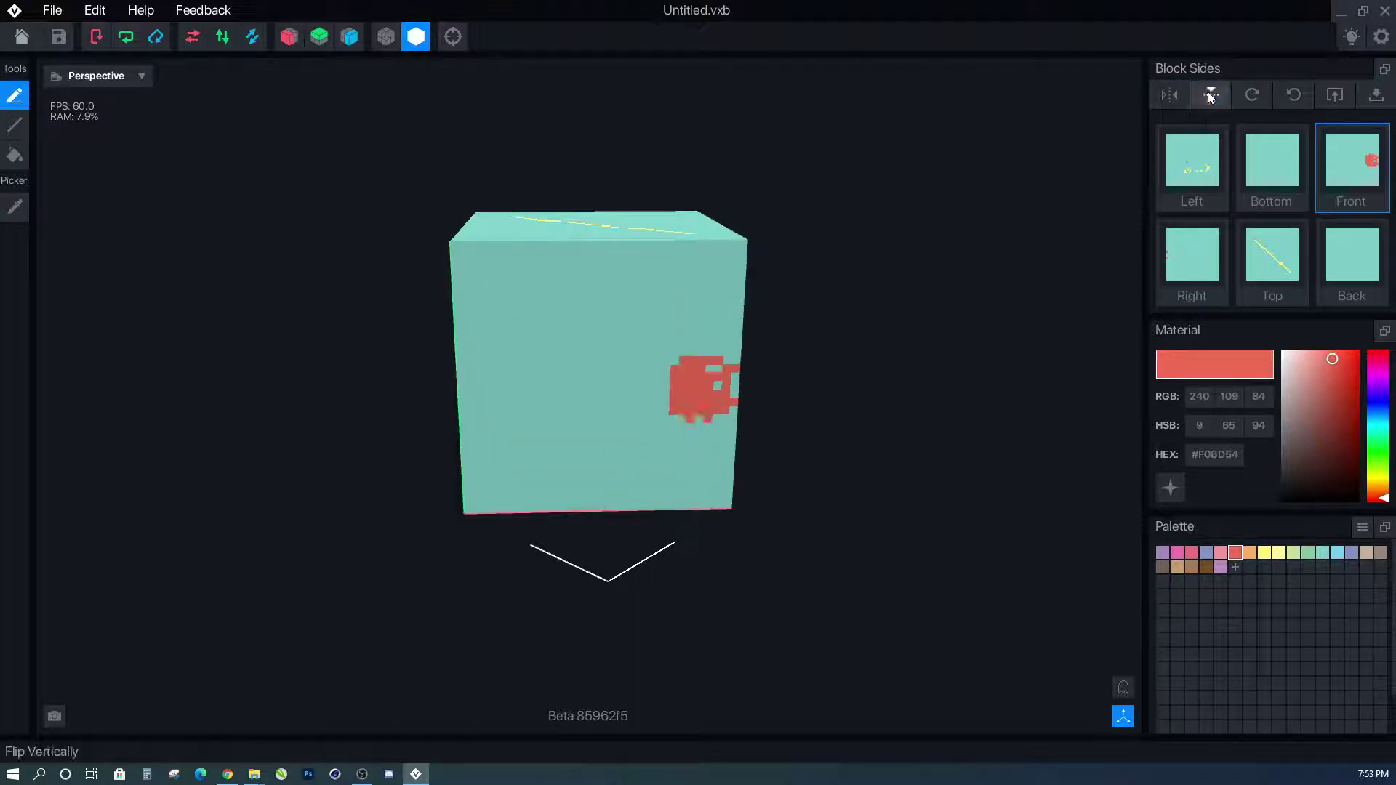
click(1208, 94)
Rotate the front side clockwise four times and counterclockwise four times.
click(1252, 96)
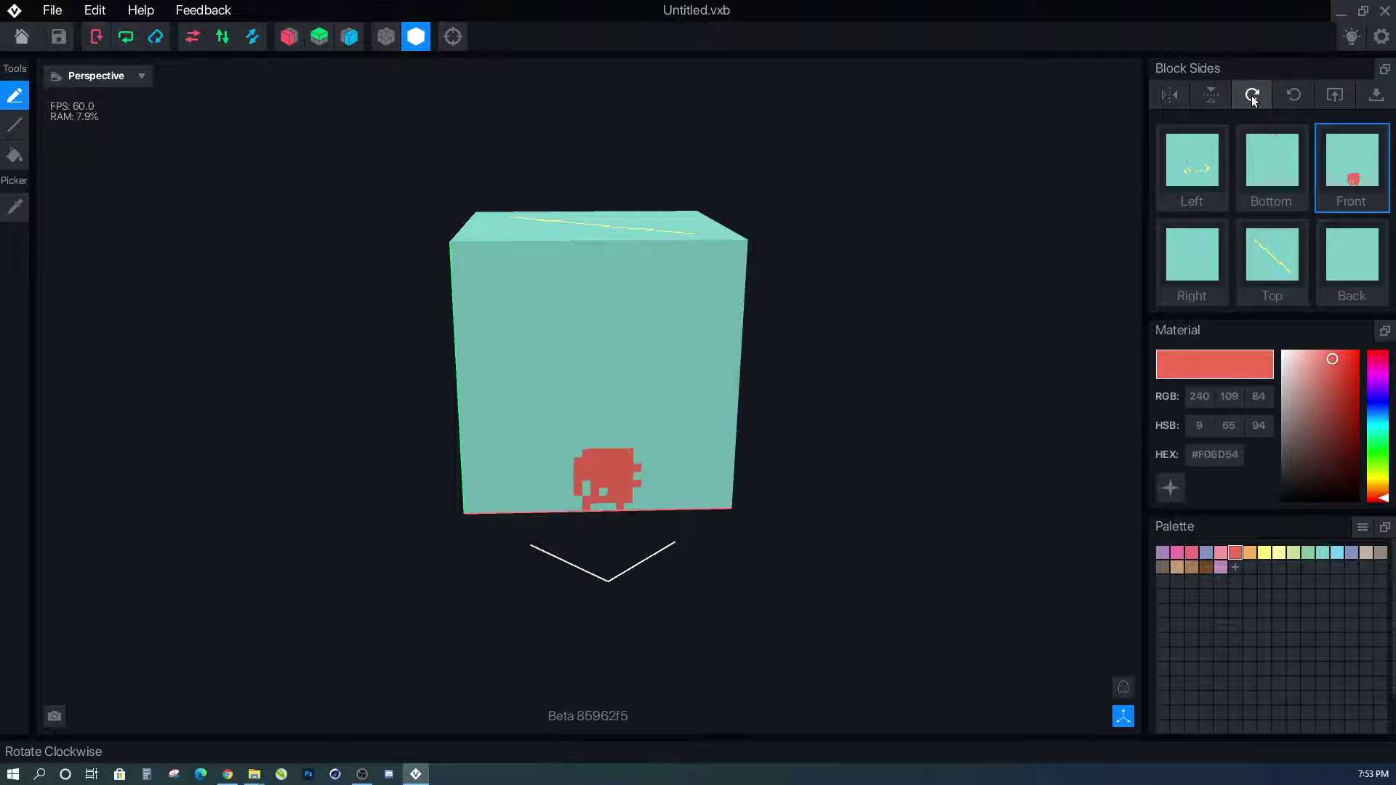
click(1252, 96)
click(1252, 96)
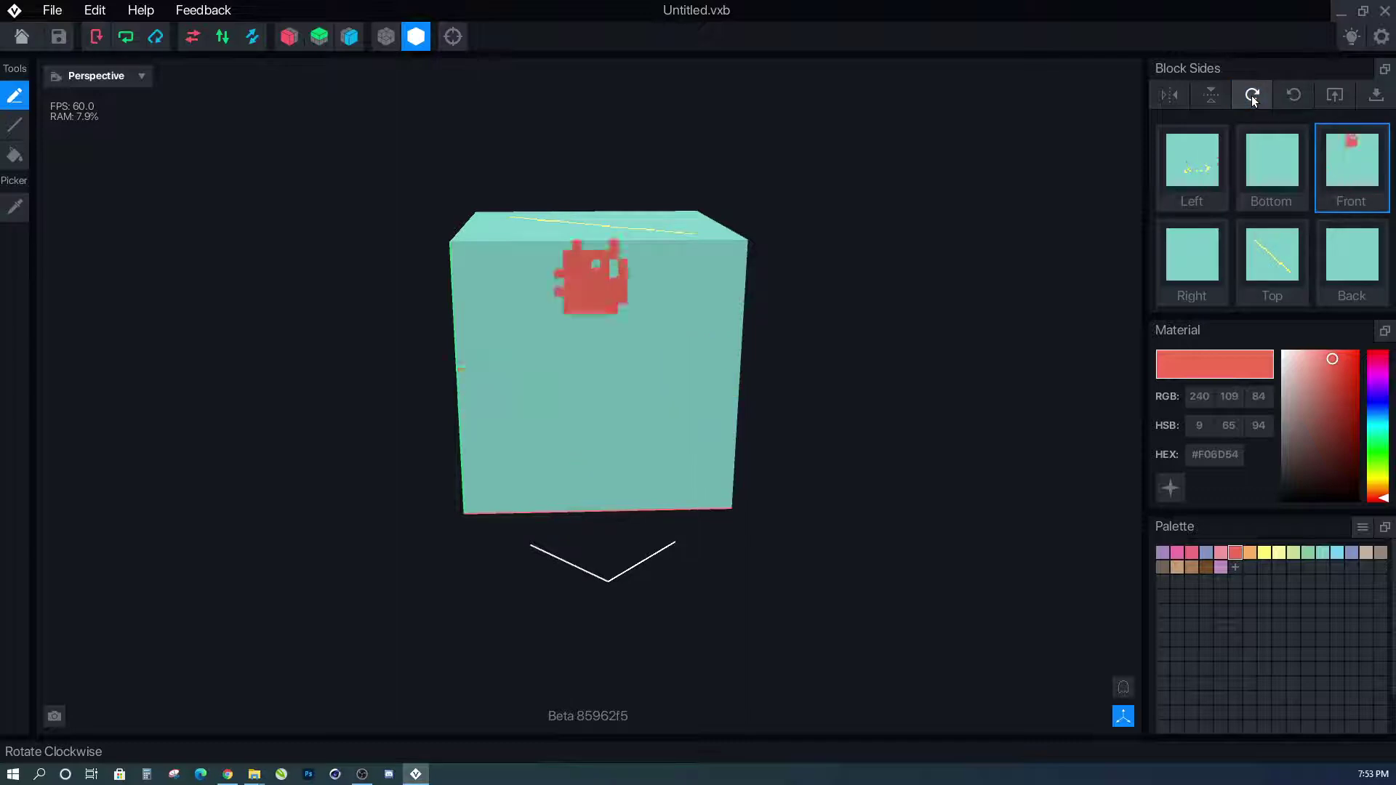
click(1252, 97)
click(1294, 97)
click(1293, 96)
click(1294, 97)
click(1294, 97)
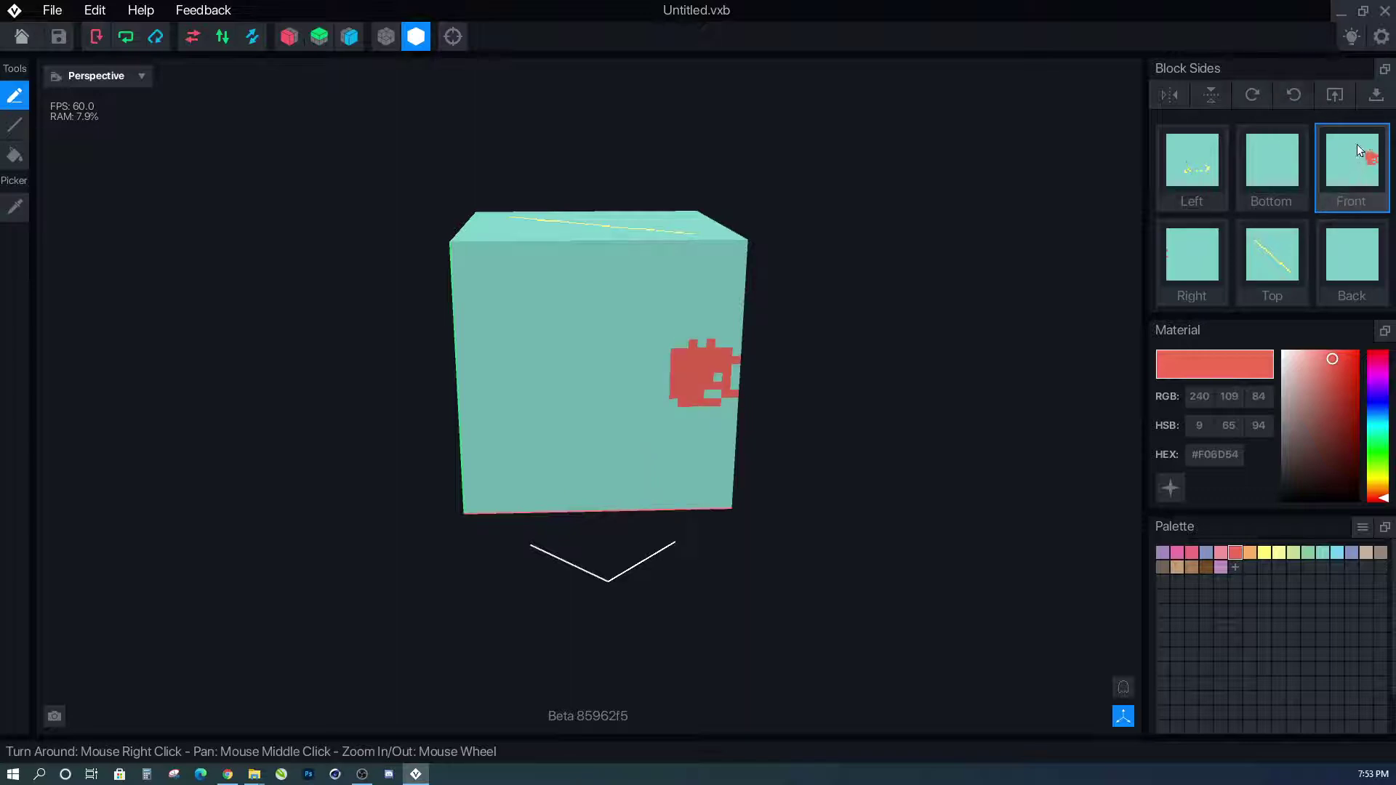
Open the front side's export and import file dialogs and close each without choosing a file.
click(1376, 96)
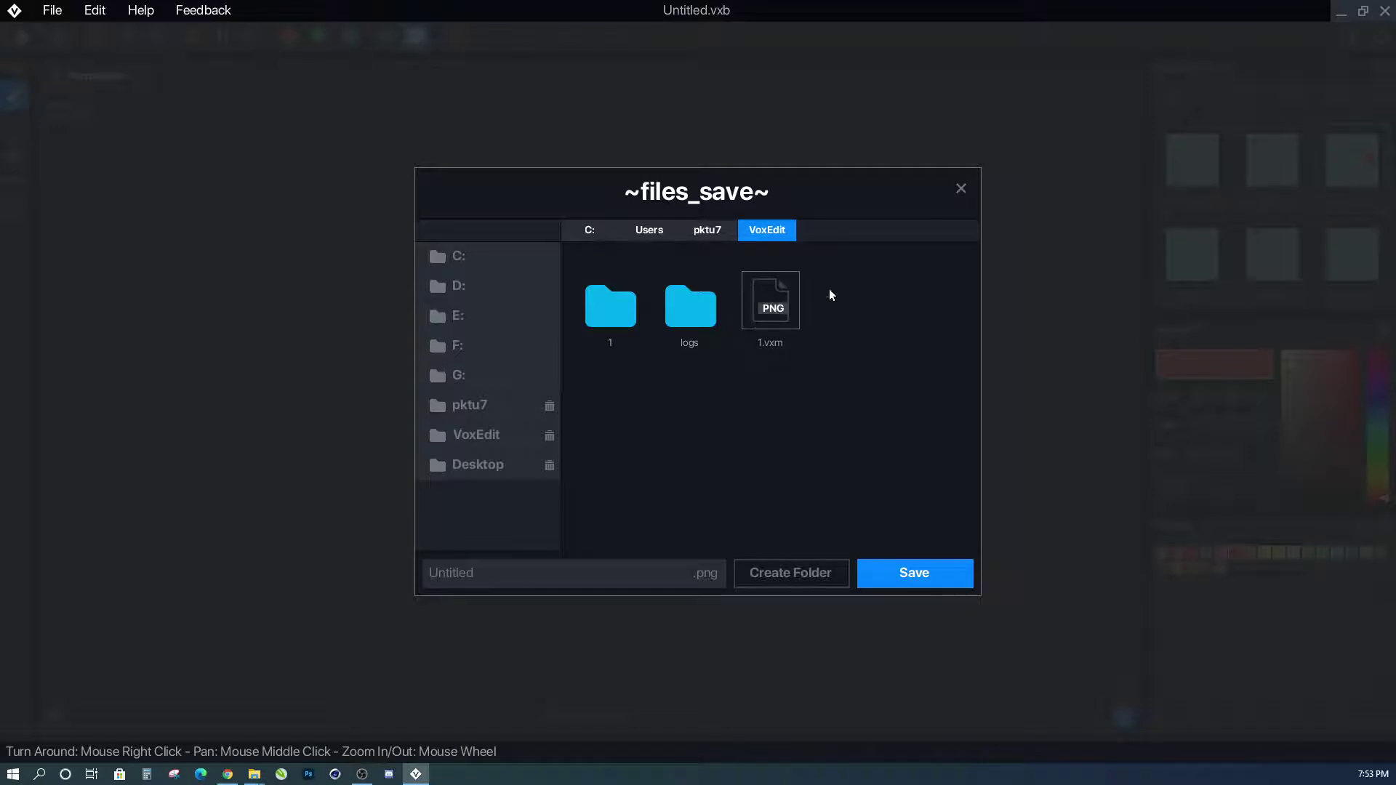
click(962, 189)
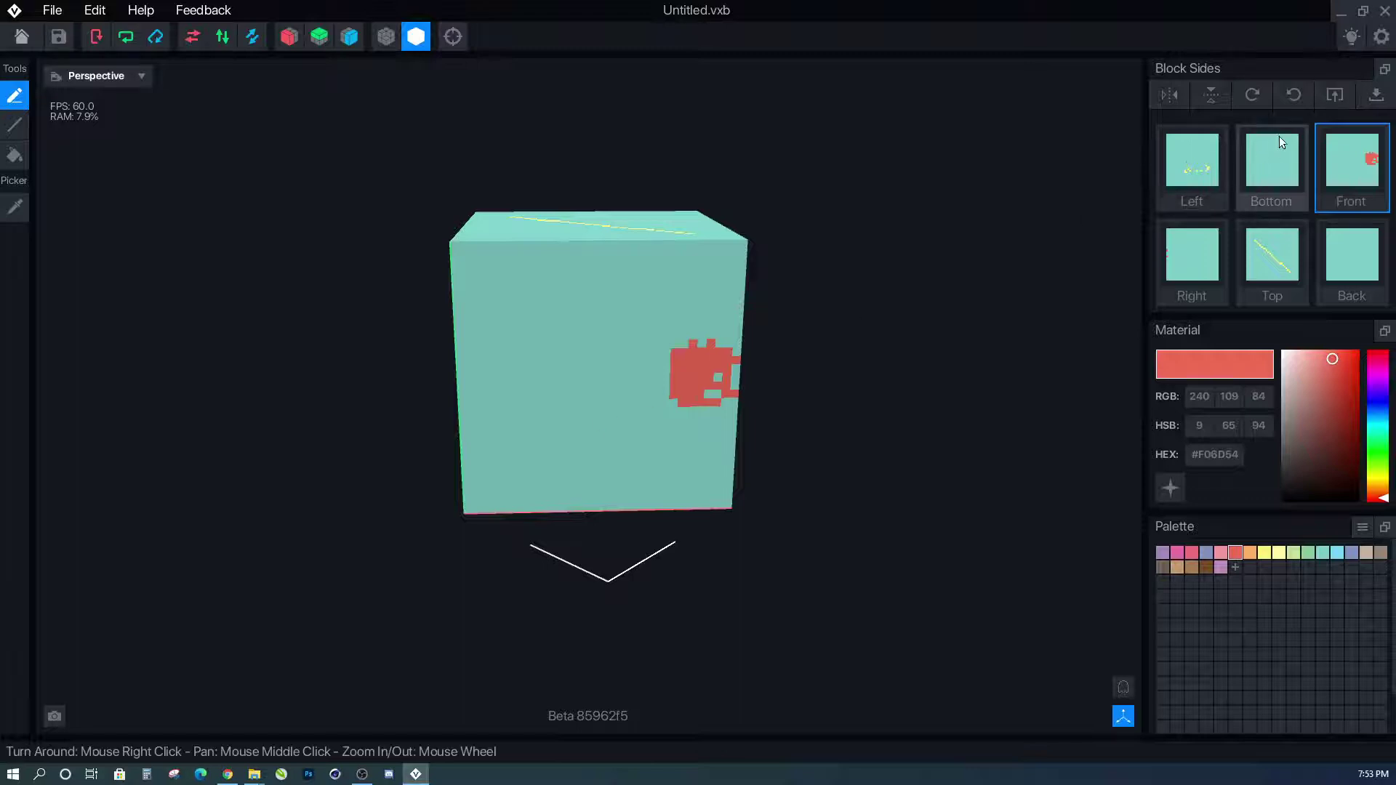
click(1335, 94)
click(960, 189)
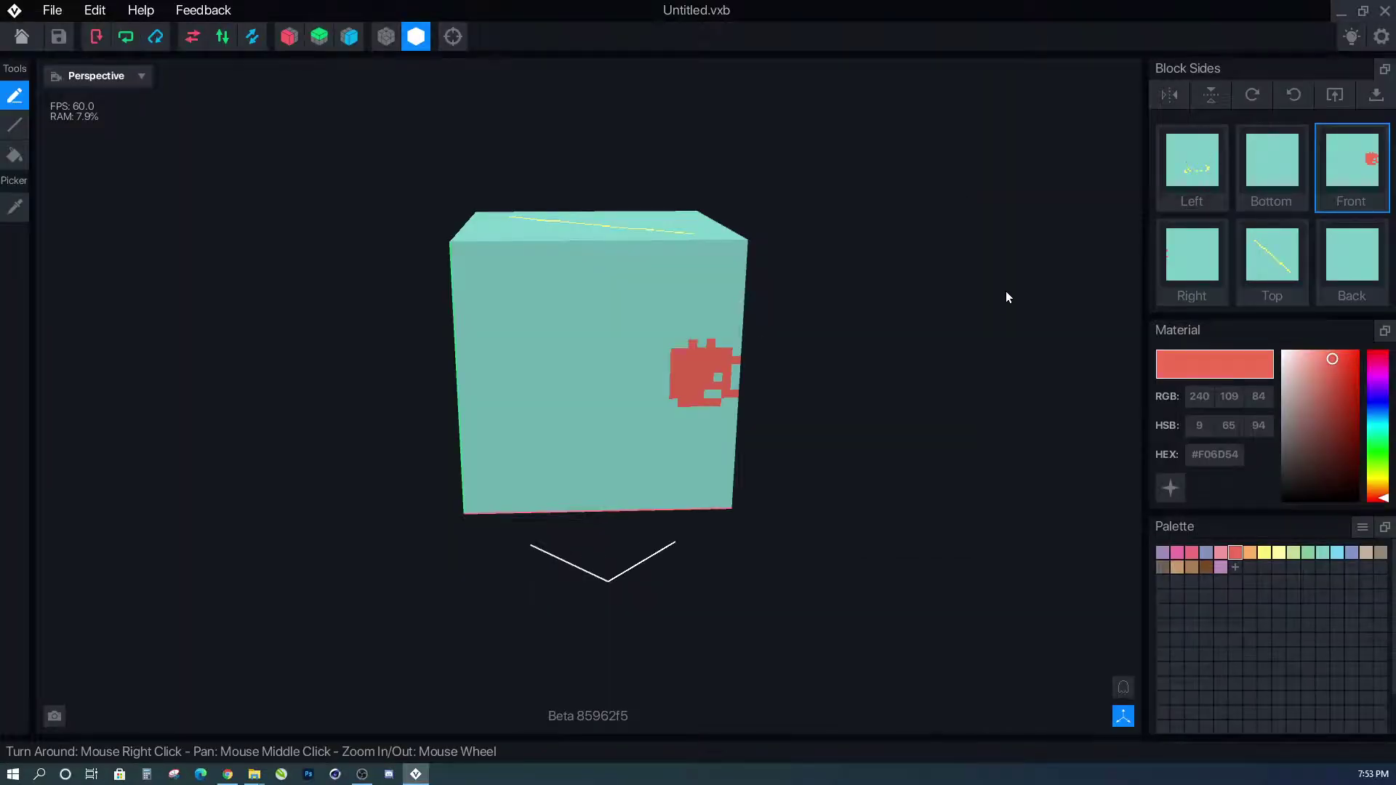
Rotate the whole block four times around the X axis, and flip it twice along the X axis.
click(99, 38)
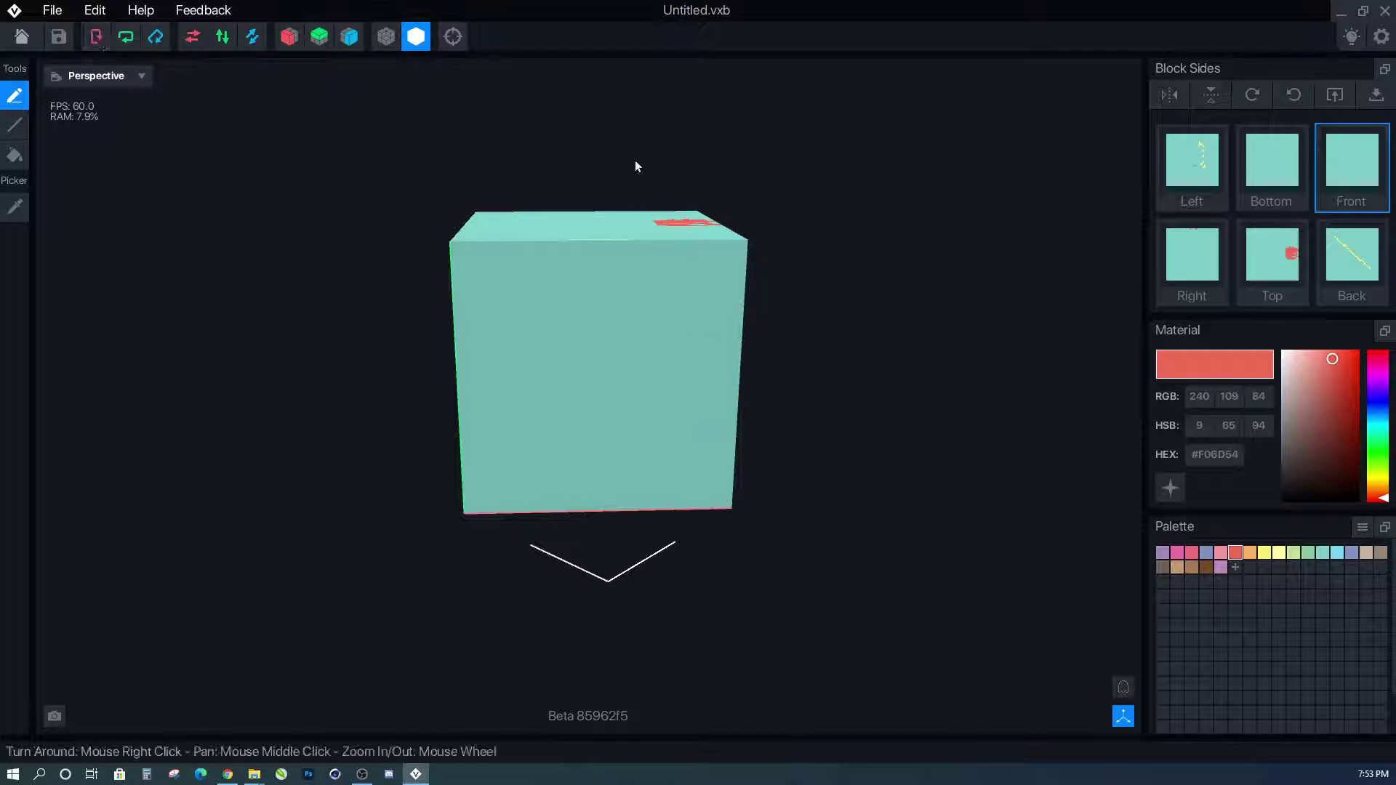
right_drag(623, 499, 626, 500)
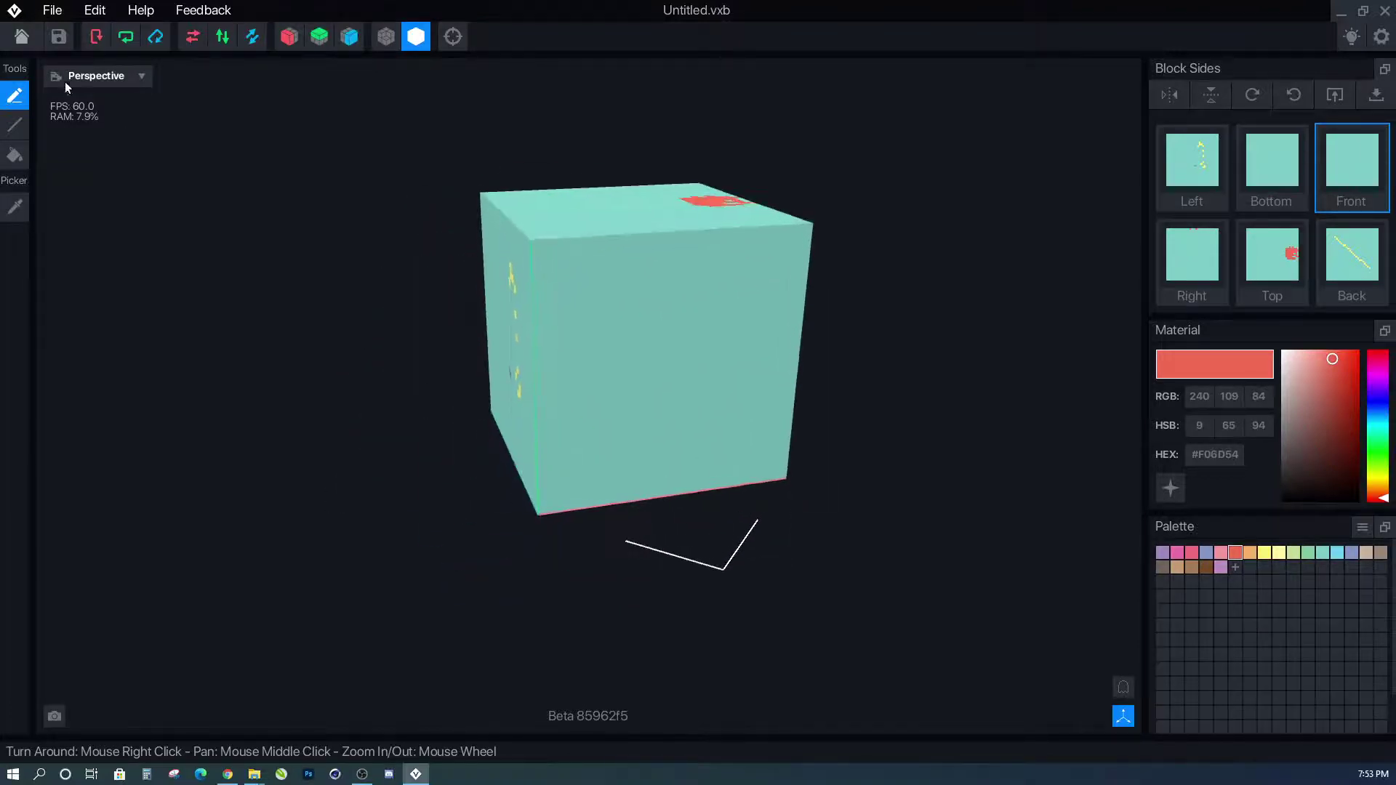
click(97, 36)
click(97, 37)
click(97, 37)
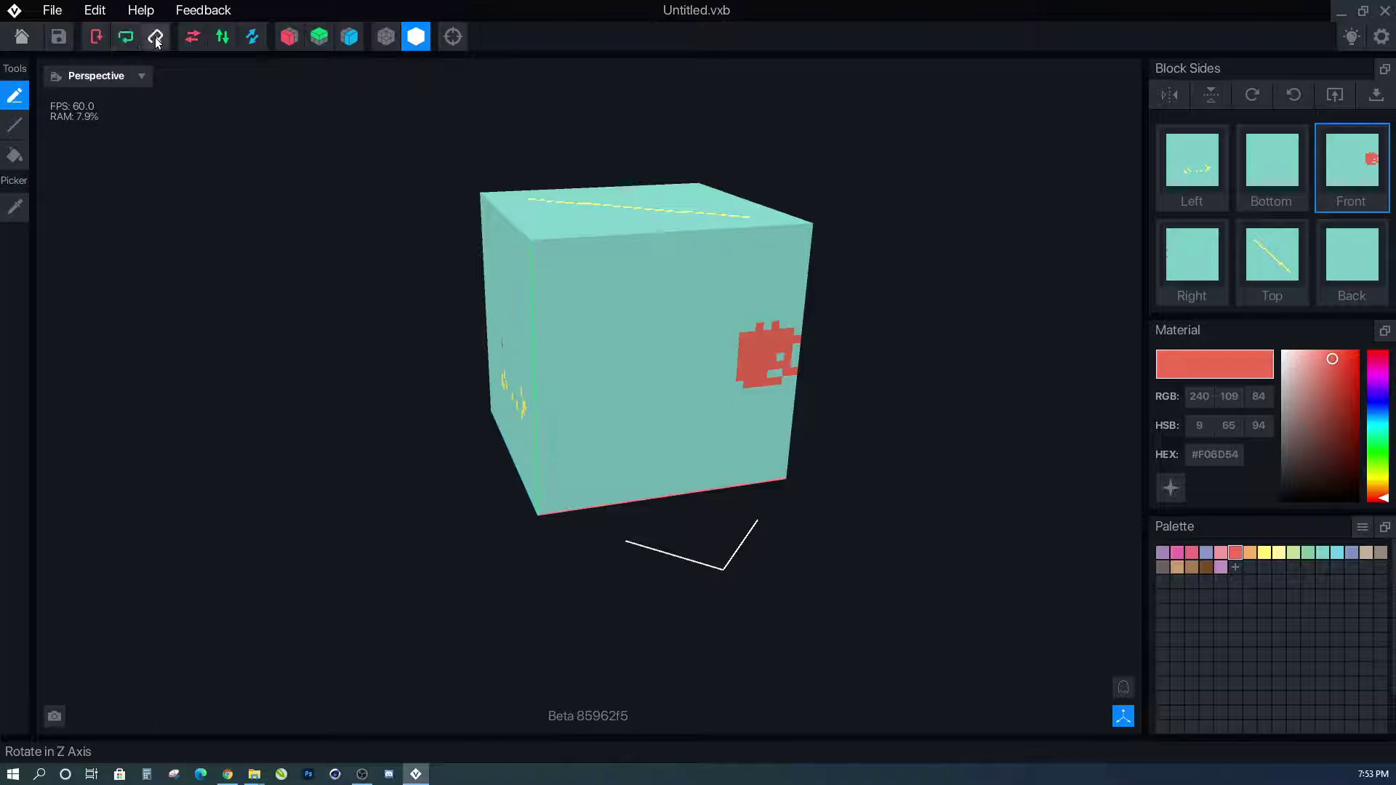
click(193, 38)
click(194, 38)
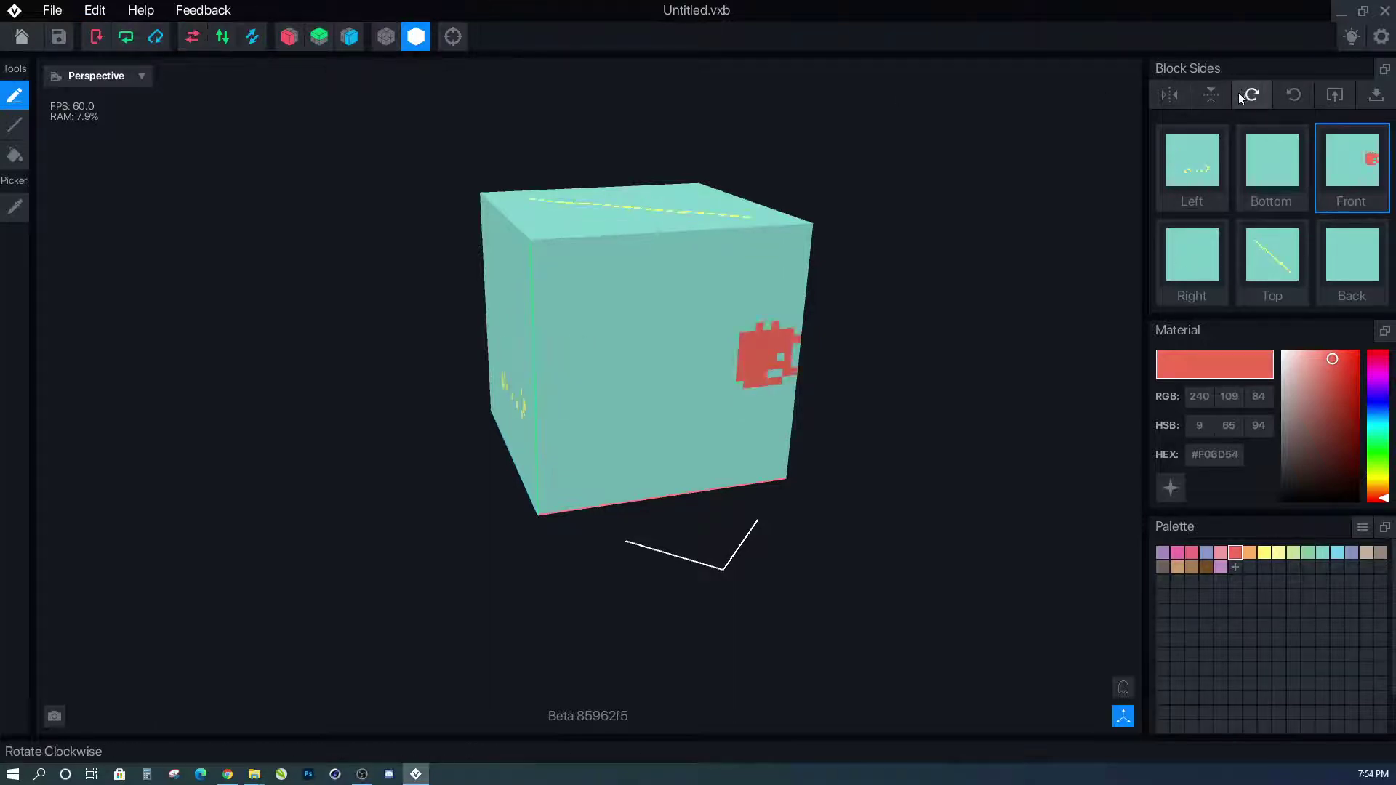
Turn on X-axis mirroring and fill the block's teal background and the teal specks inside the front blob with #F06D54.
click(290, 38)
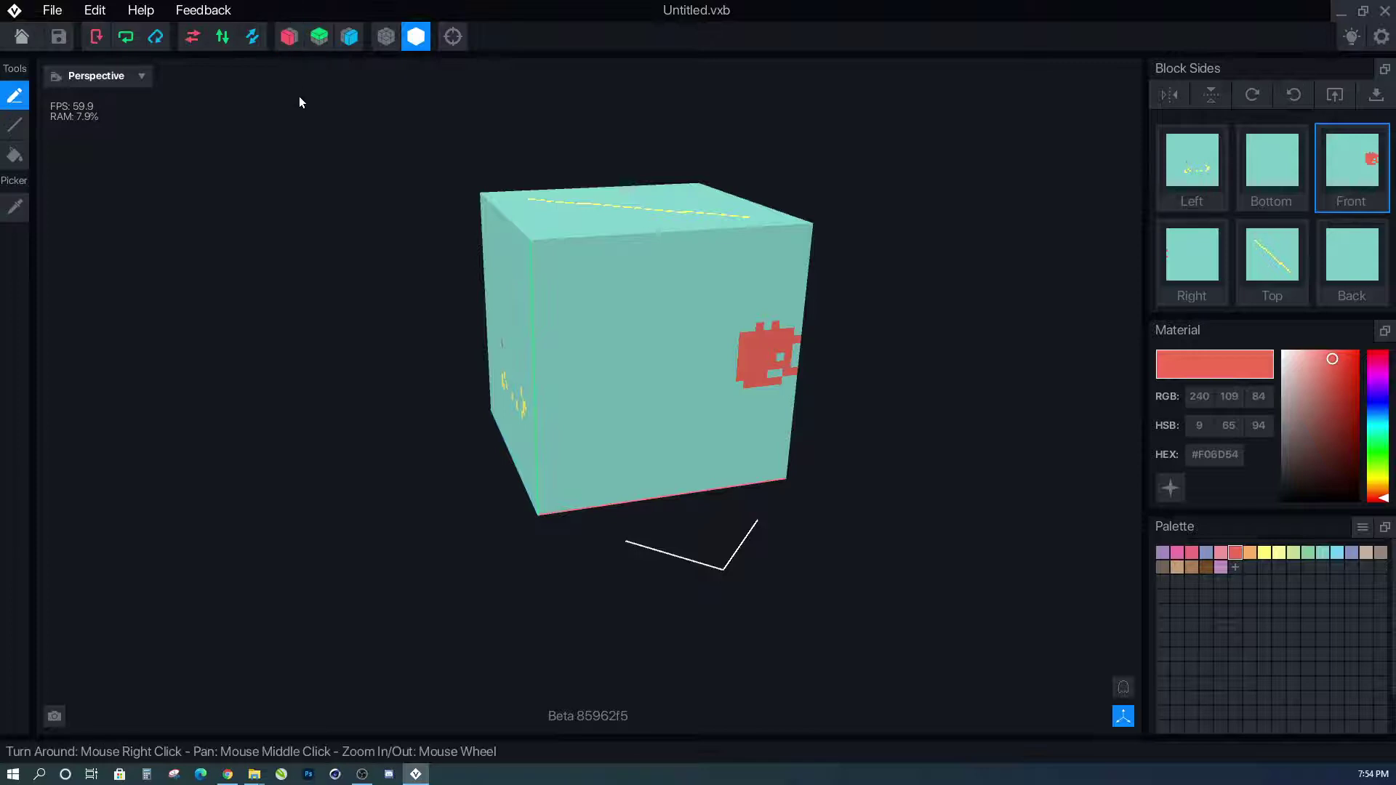
click(290, 40)
middle_drag(514, 435, 558, 446)
middle_drag(608, 396, 585, 395)
right_drag(581, 395, 511, 442)
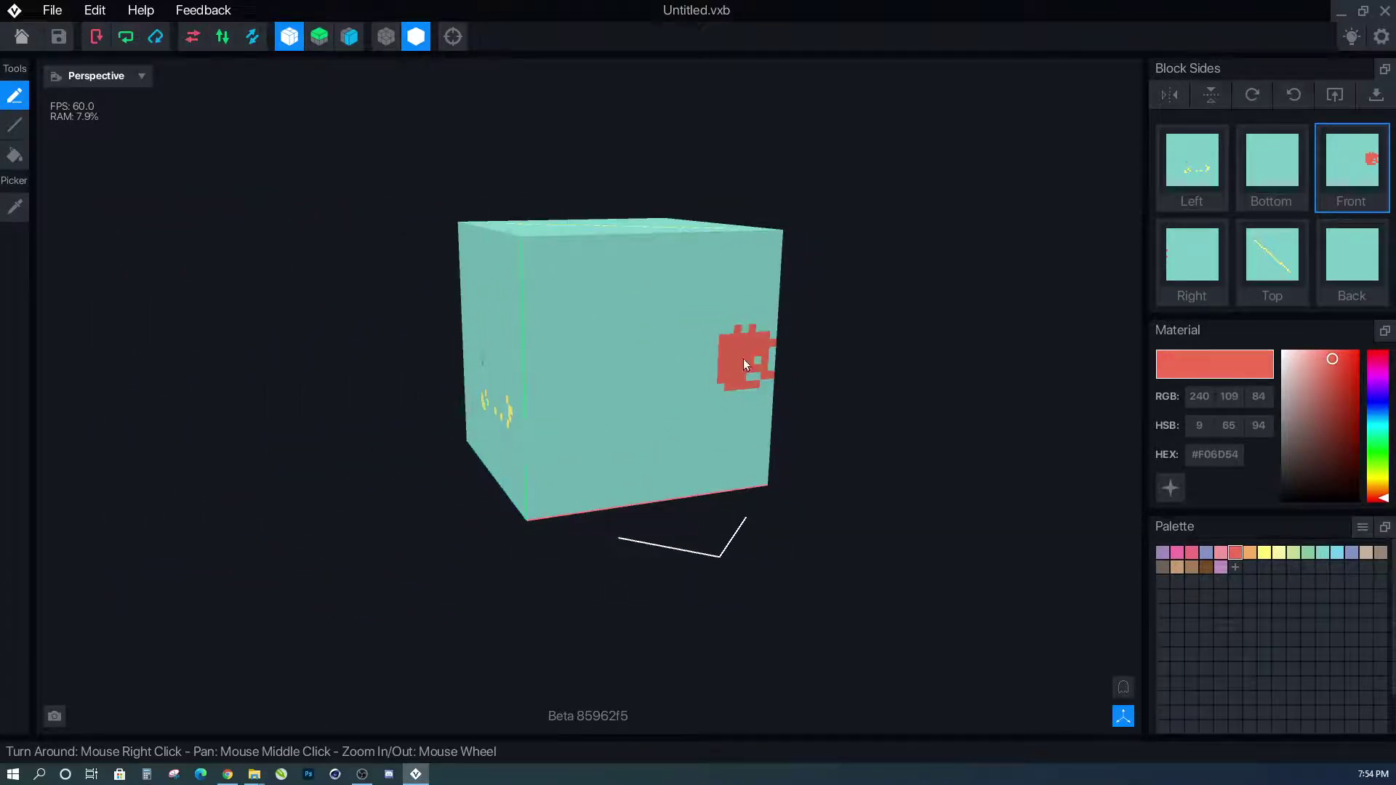
click(14, 155)
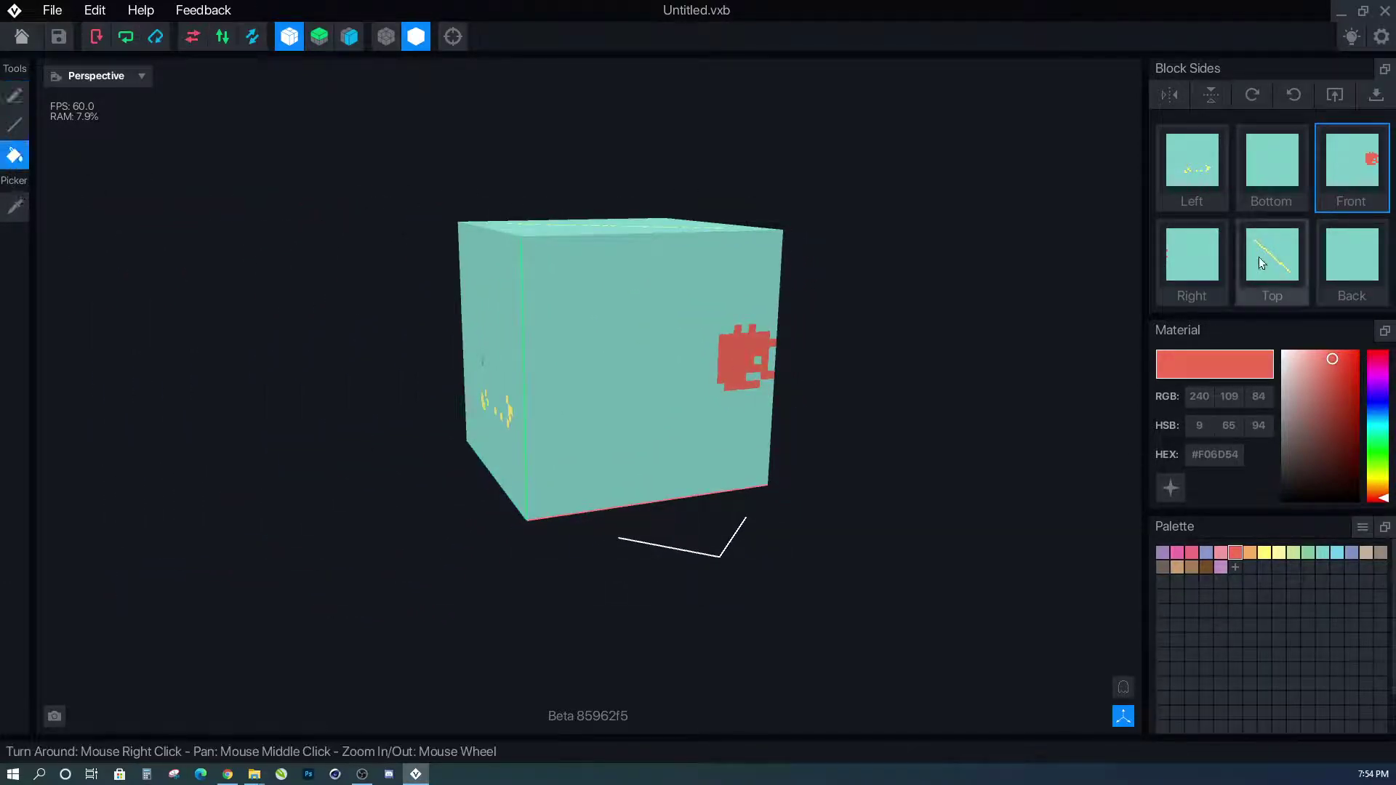
click(727, 364)
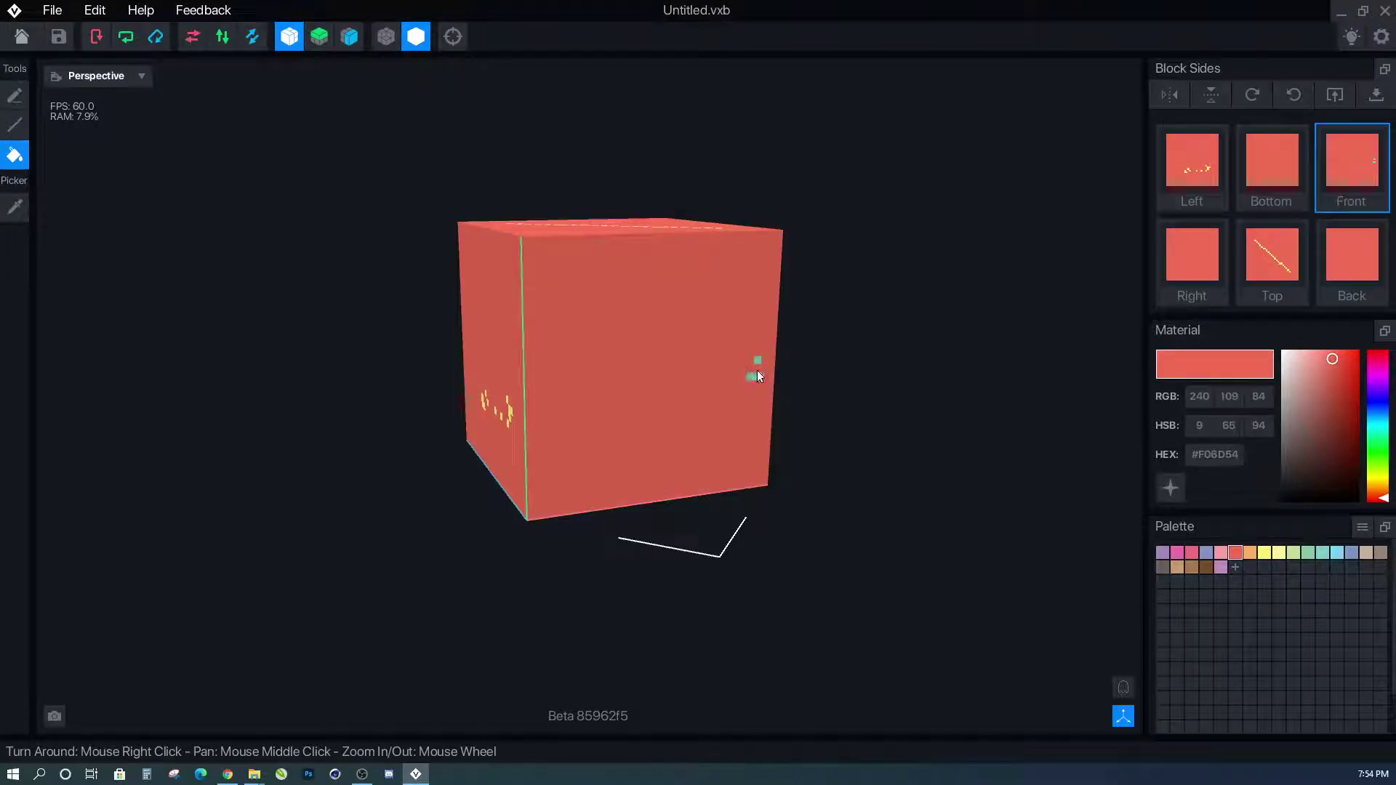
click(753, 375)
right_drag(765, 378, 383, 351)
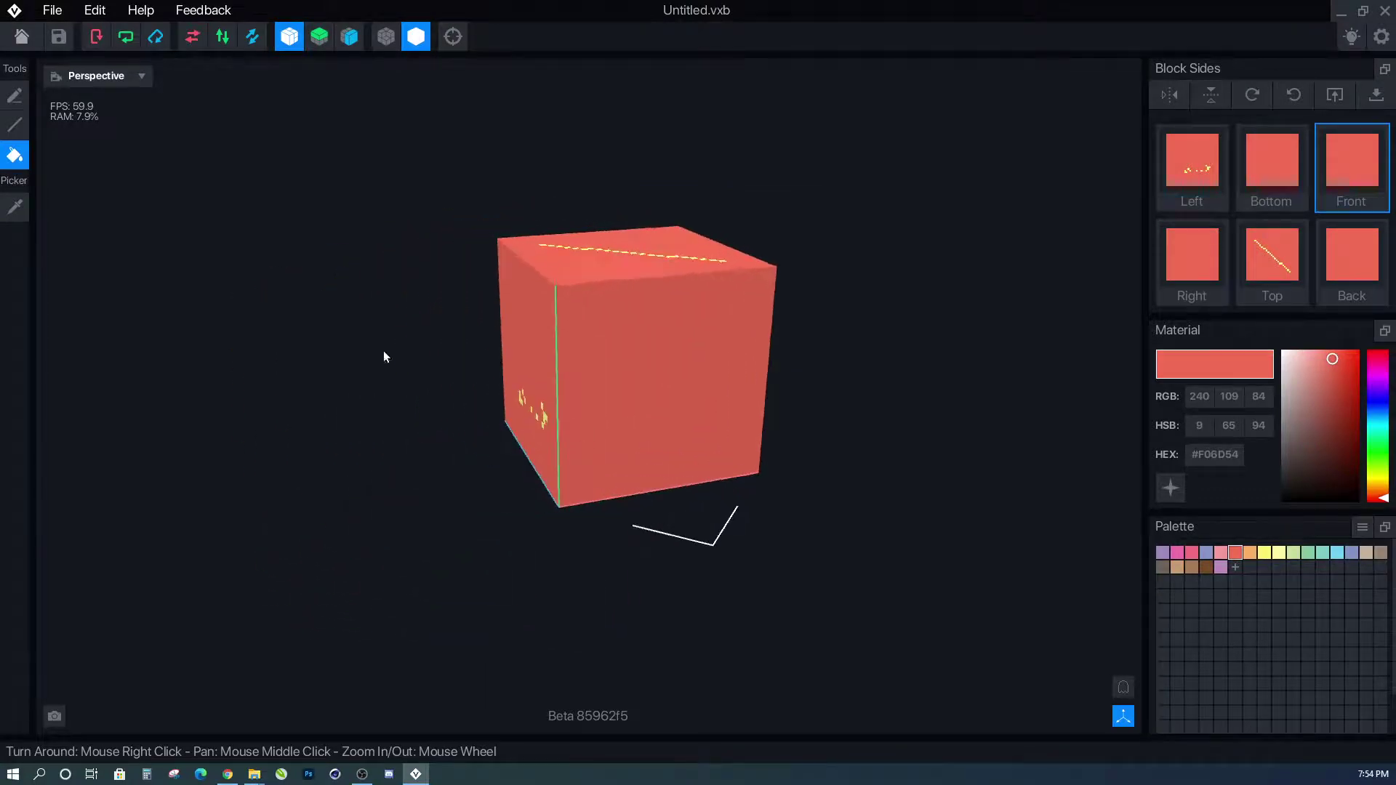
Paint a mirrored pair of yellow #FFF373 blobs across the middle of the front side with the Pen tool.
click(15, 95)
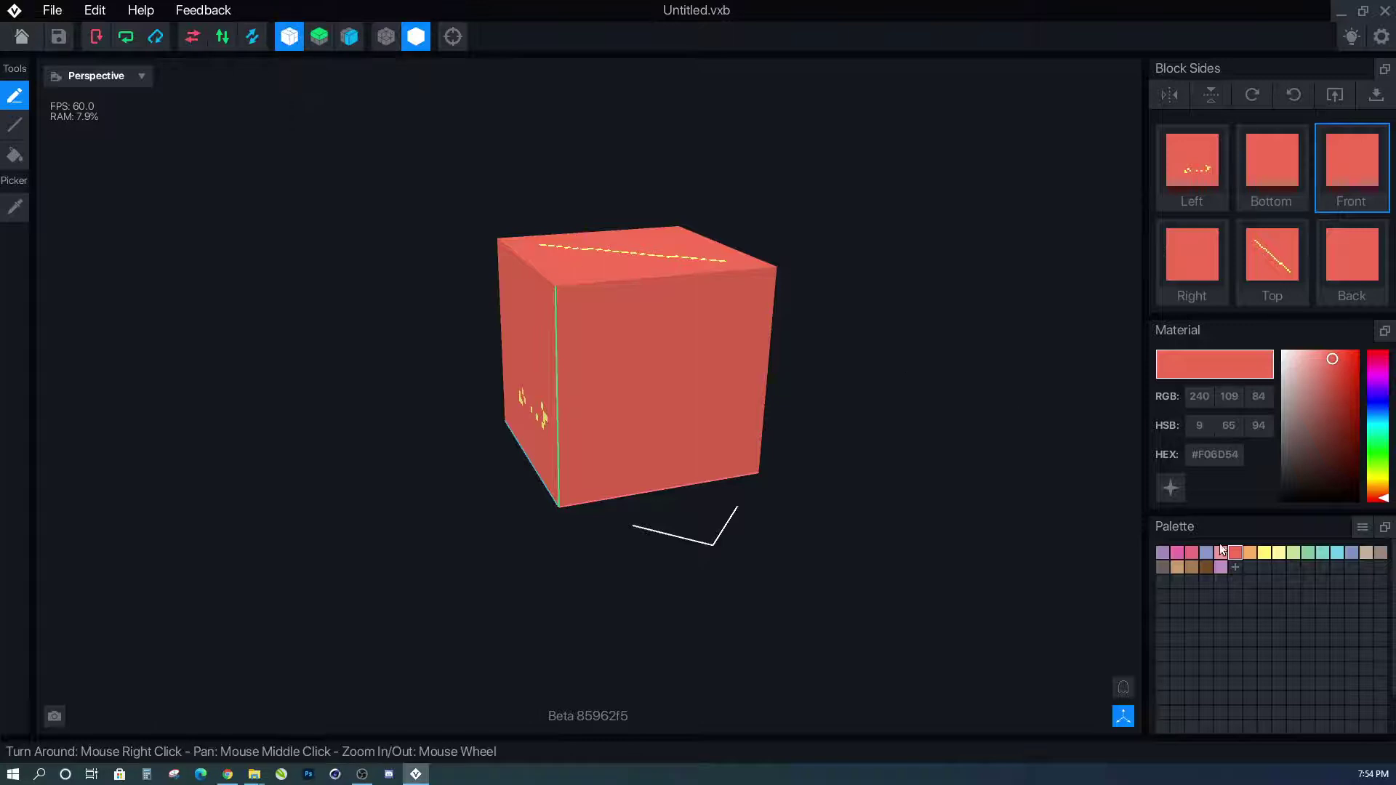
click(1264, 553)
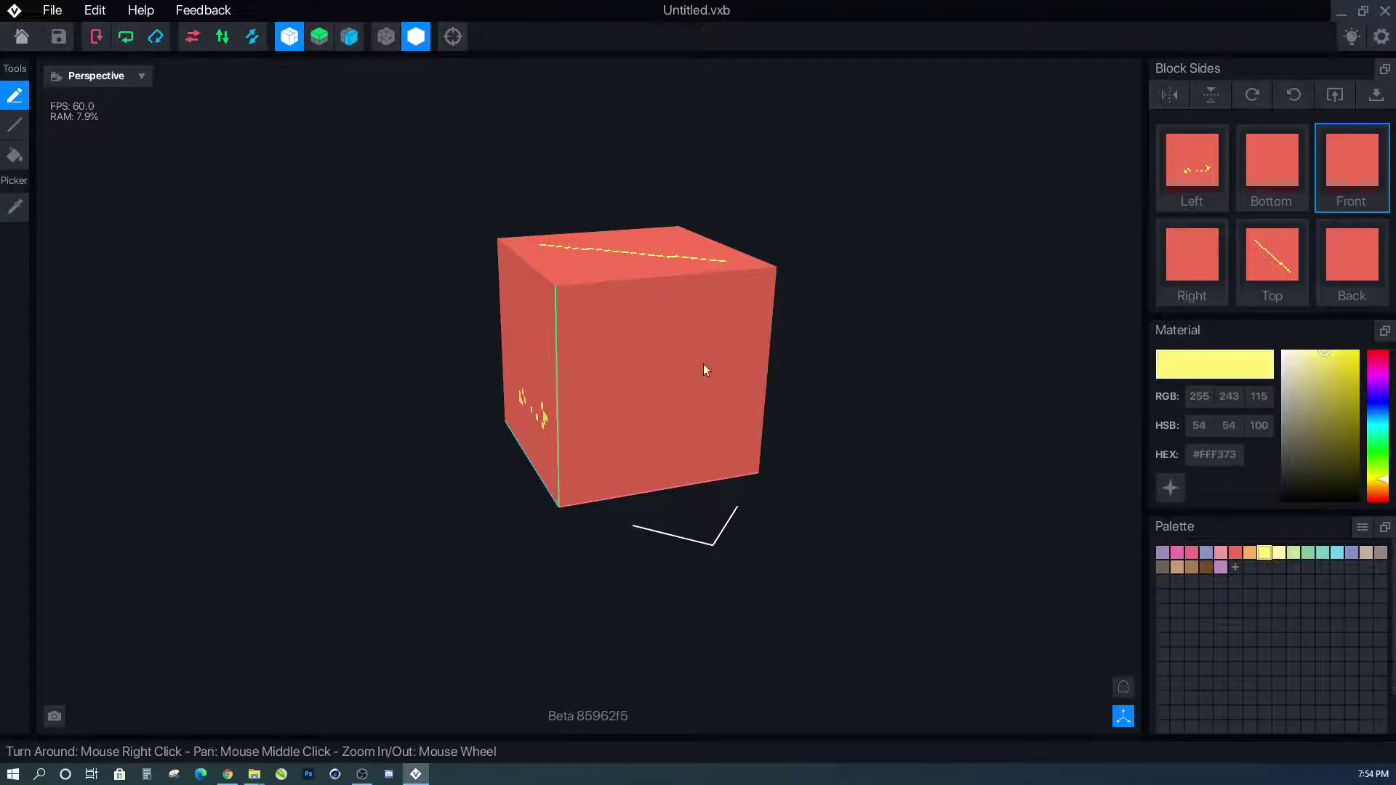
mouse_move(689, 388)
mouse_down()
mouse_move(702, 364)
mouse_move(712, 374)
mouse_move(627, 458)
mouse_up()
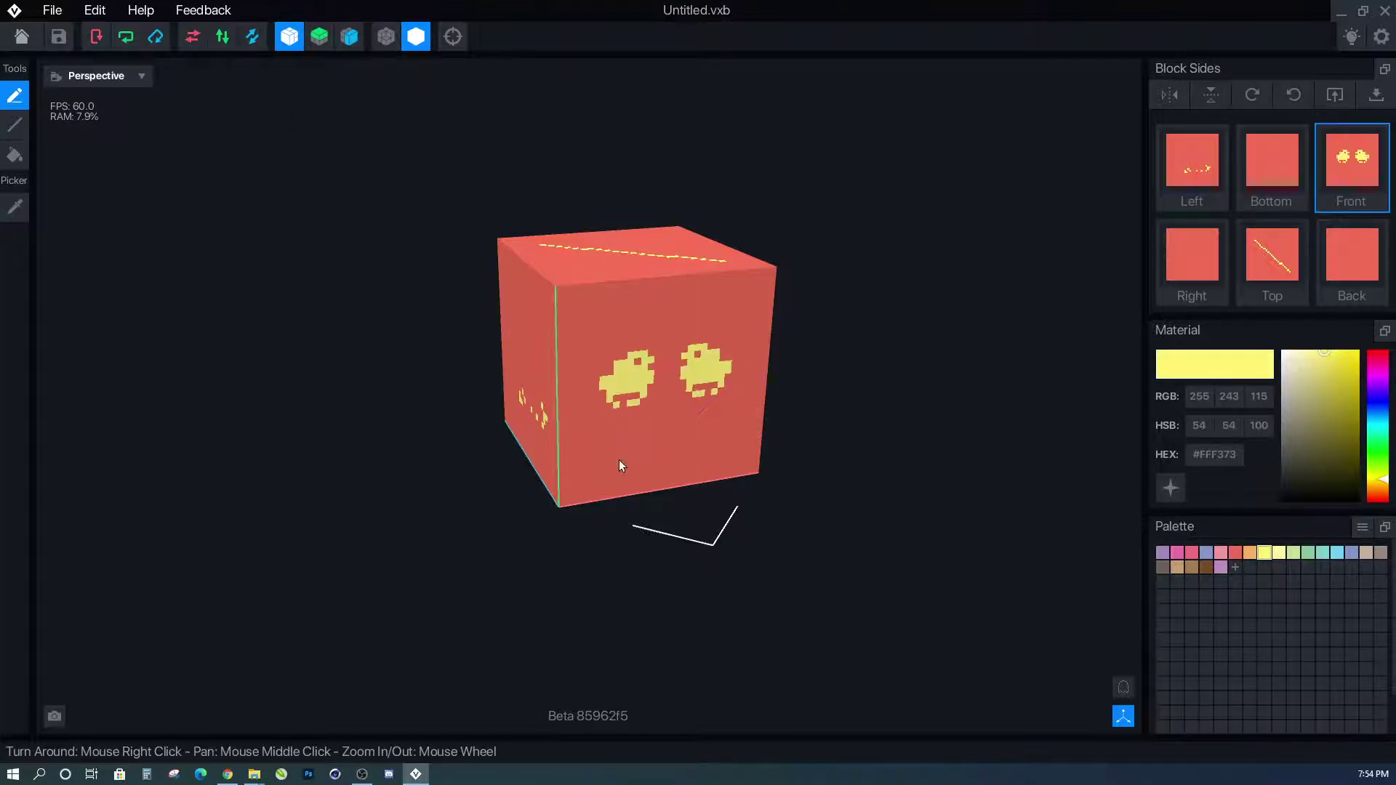
scroll(612, 445, up, 2)
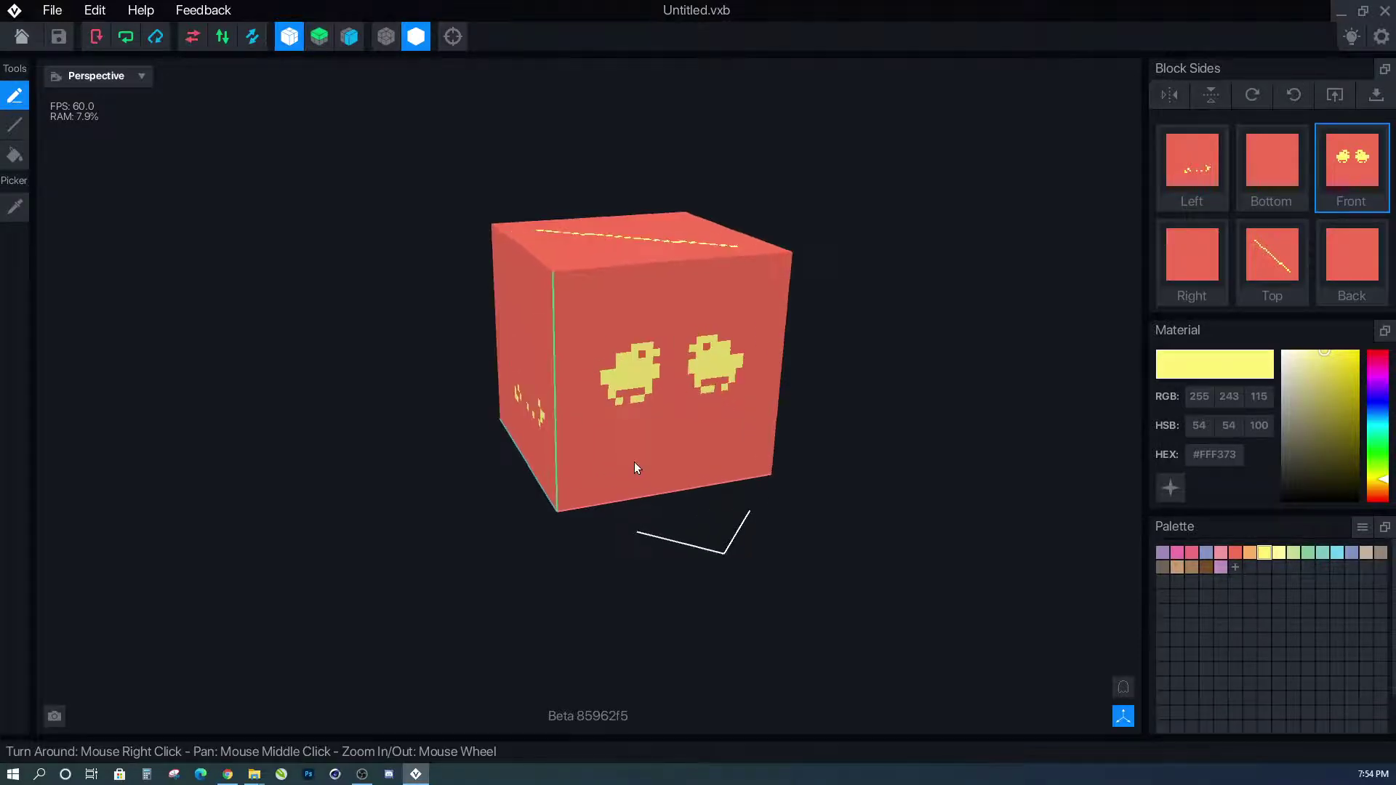
right_drag(646, 472, 626, 474)
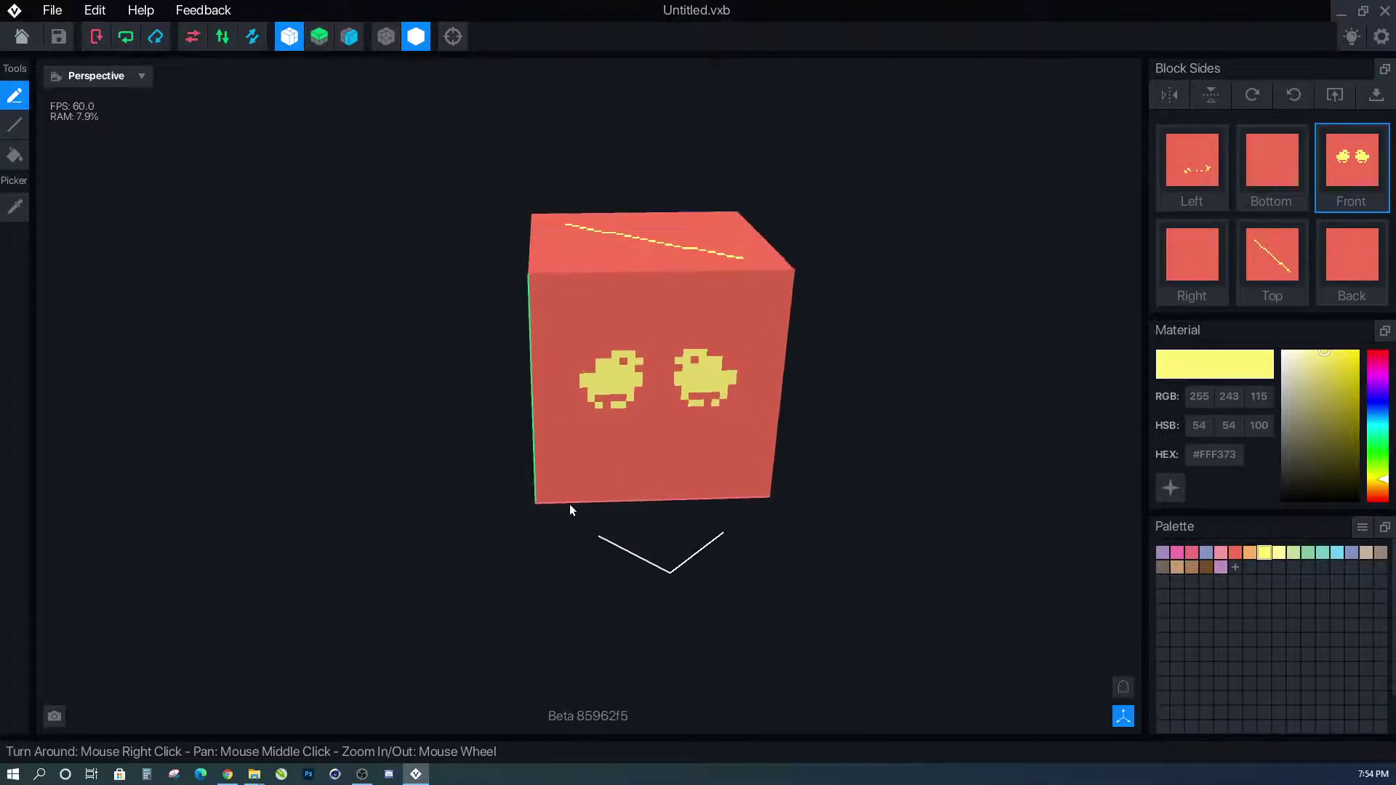
scroll(553, 511, up, 3)
scroll(604, 497, up, 1)
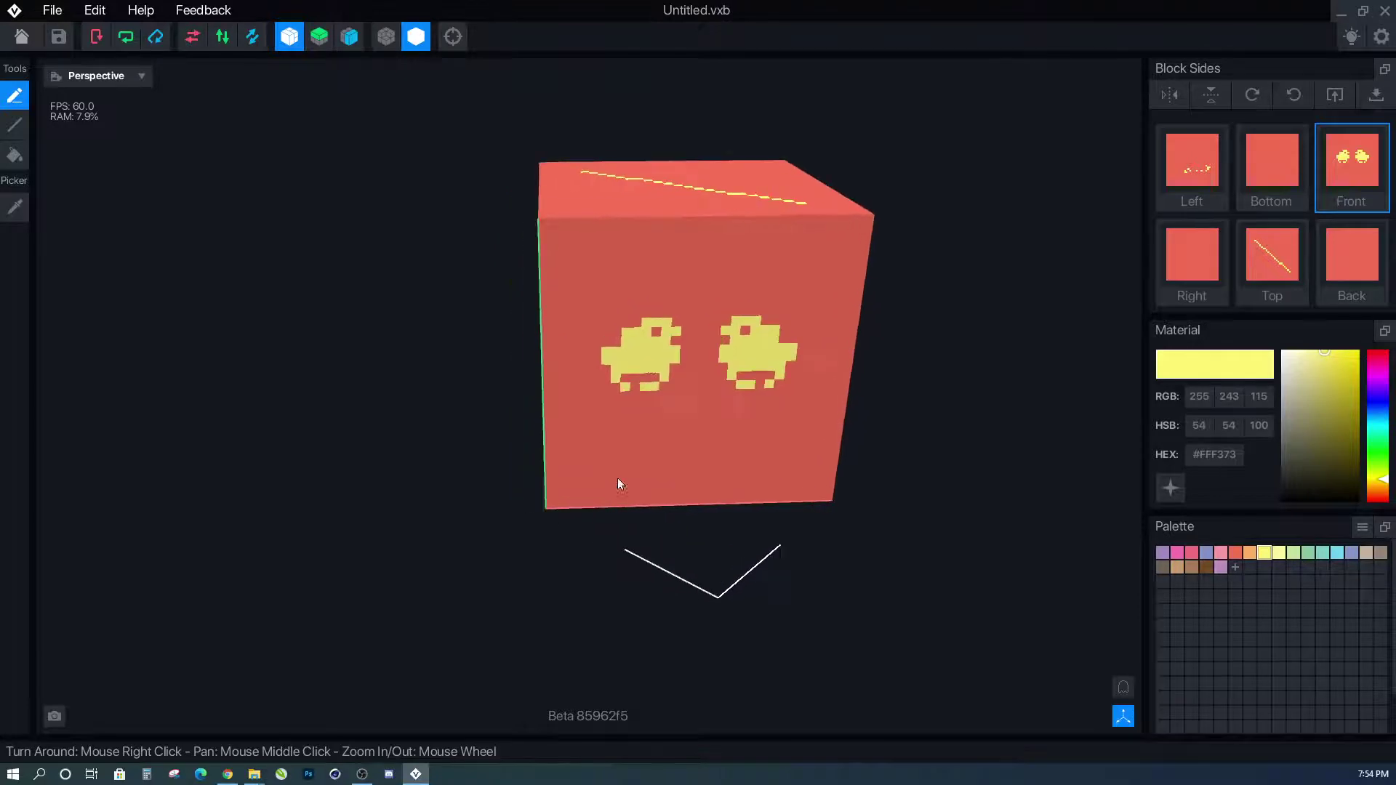
right_drag(577, 483, 554, 515)
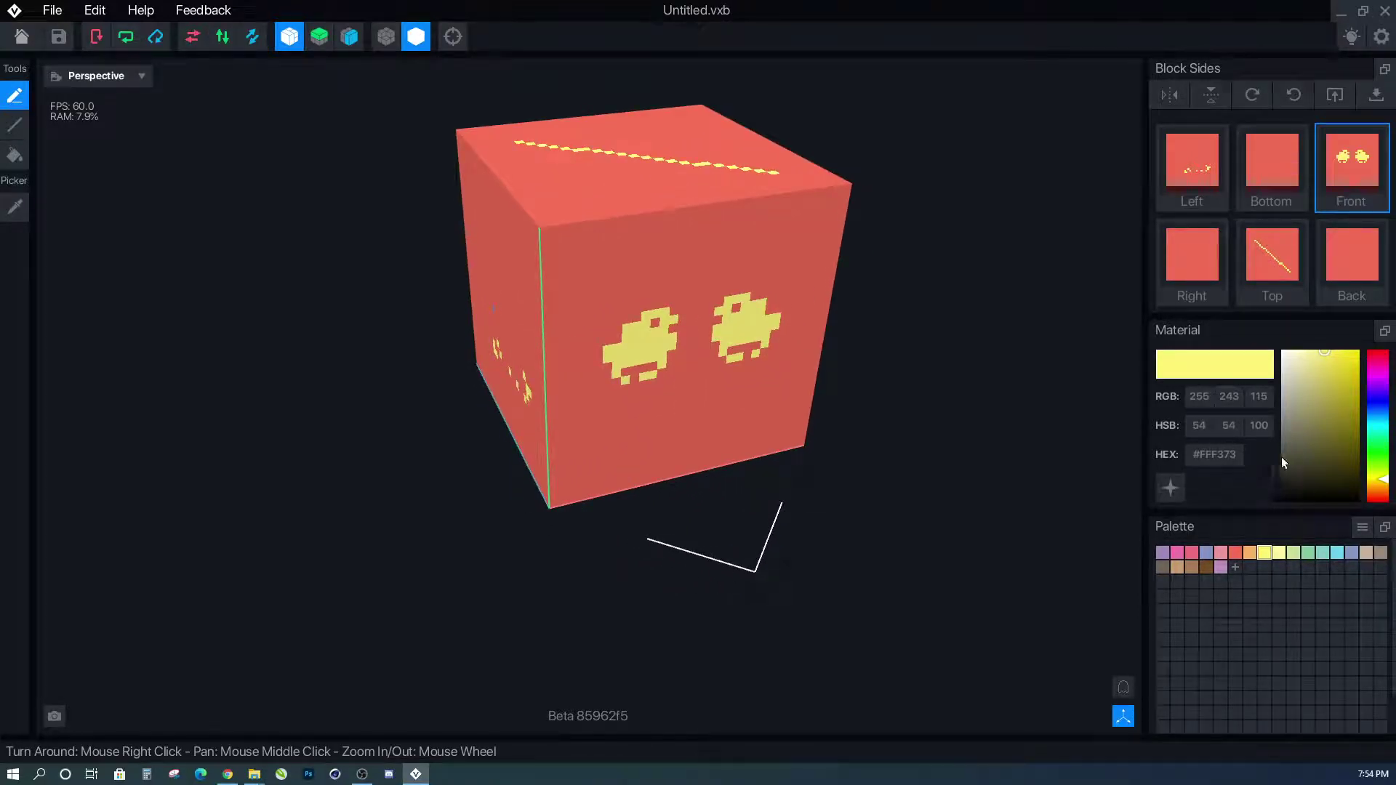
Fill the block's red background on all sides with light blue #72D0F4.
key(f)
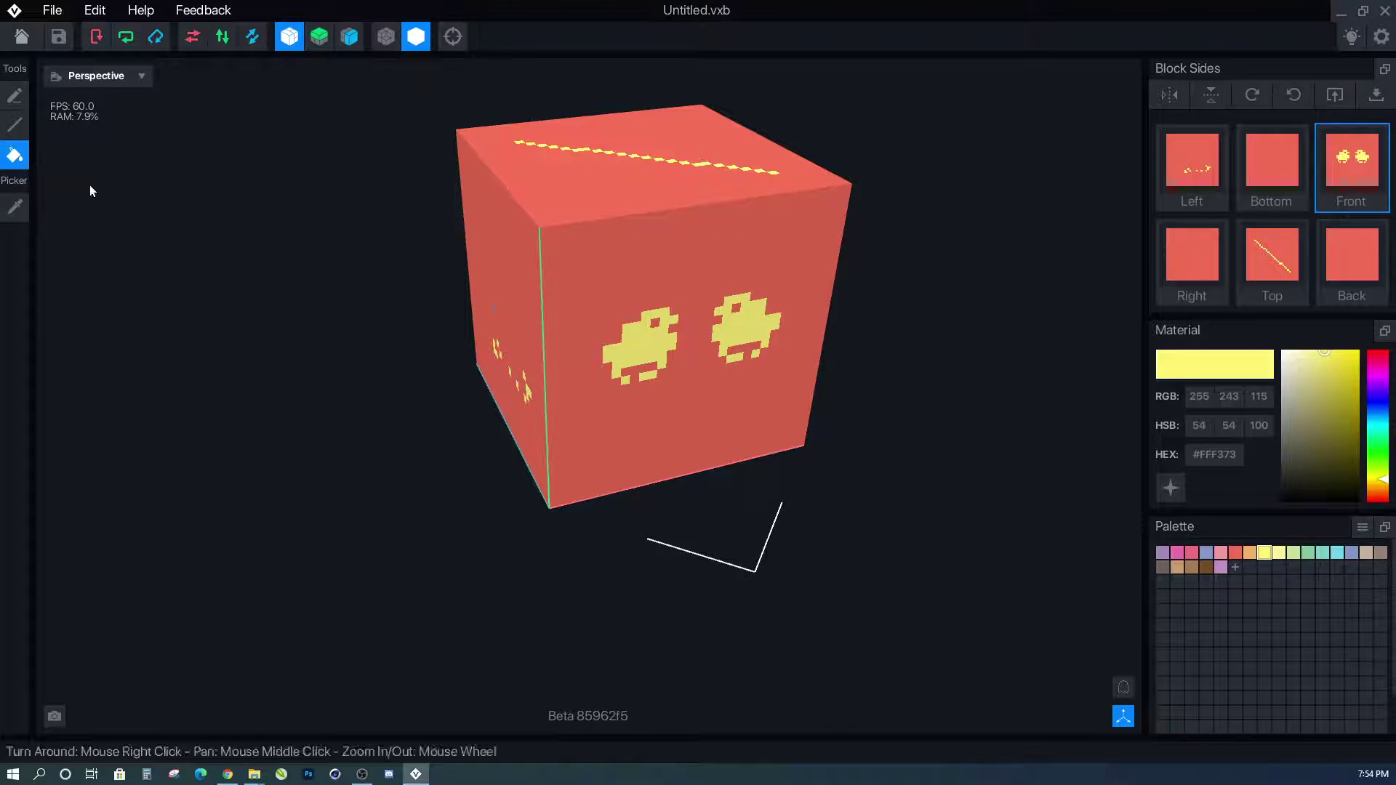
click(1342, 552)
click(609, 291)
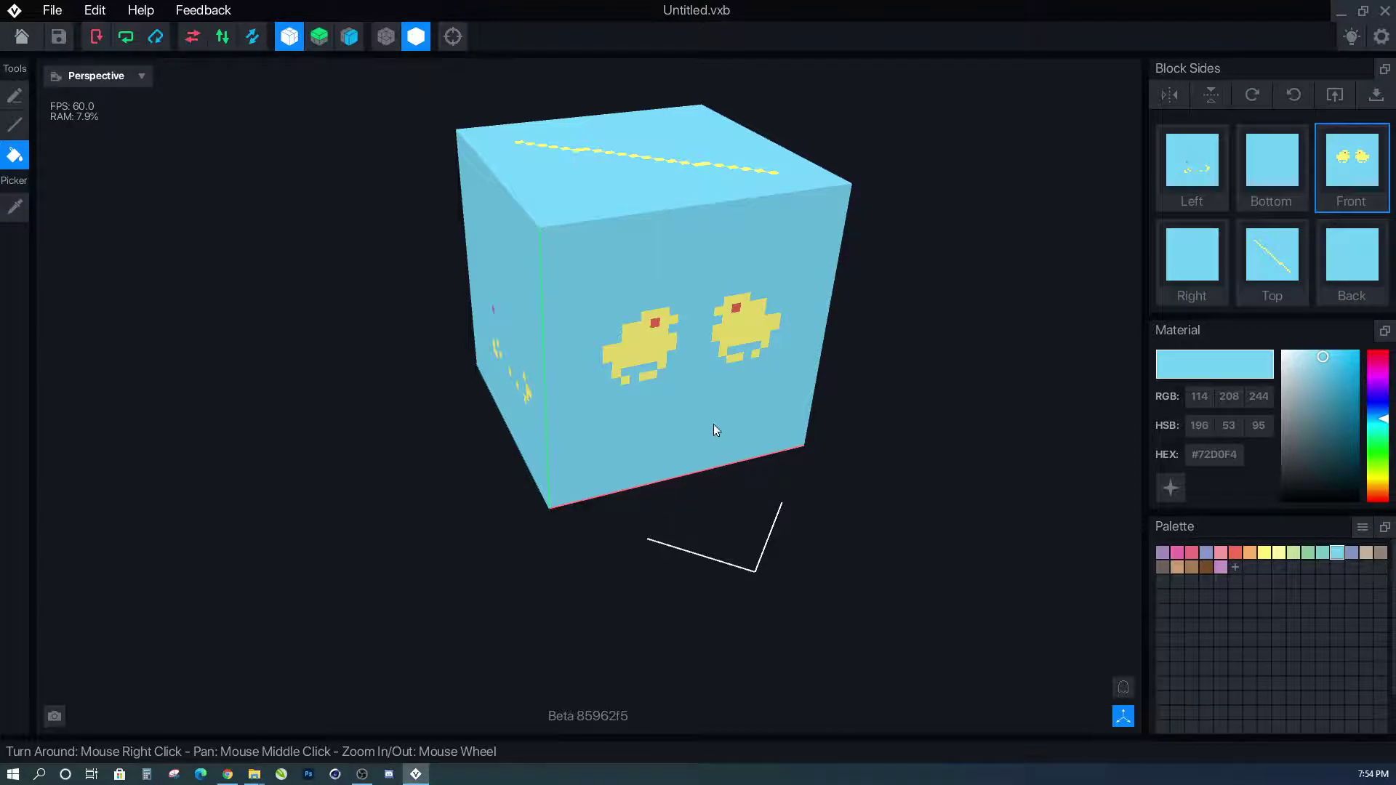
Switch mirroring from X to Y and paint small #F06D54 blobs near the front side's lower-left and upper-left corners with the Pen tool.
click(289, 38)
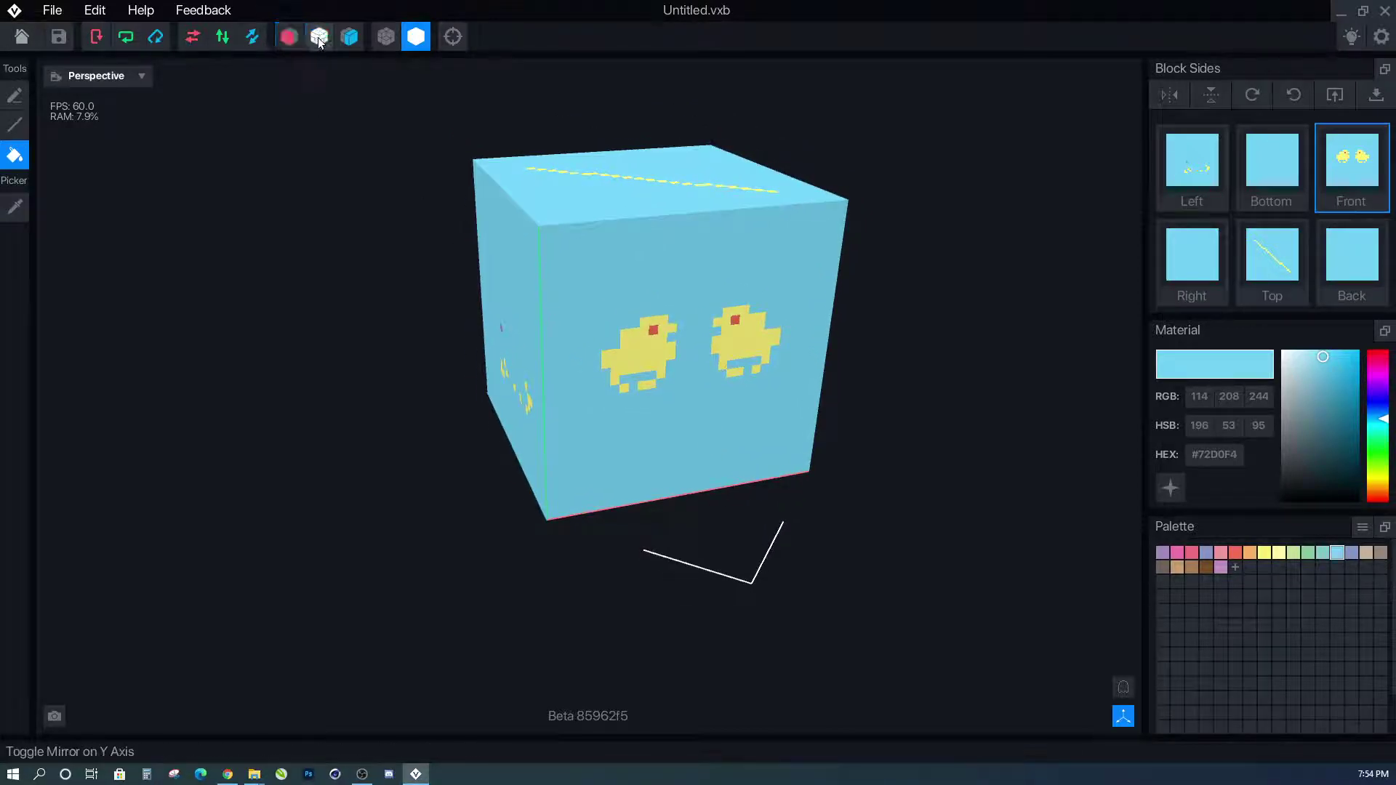
click(320, 38)
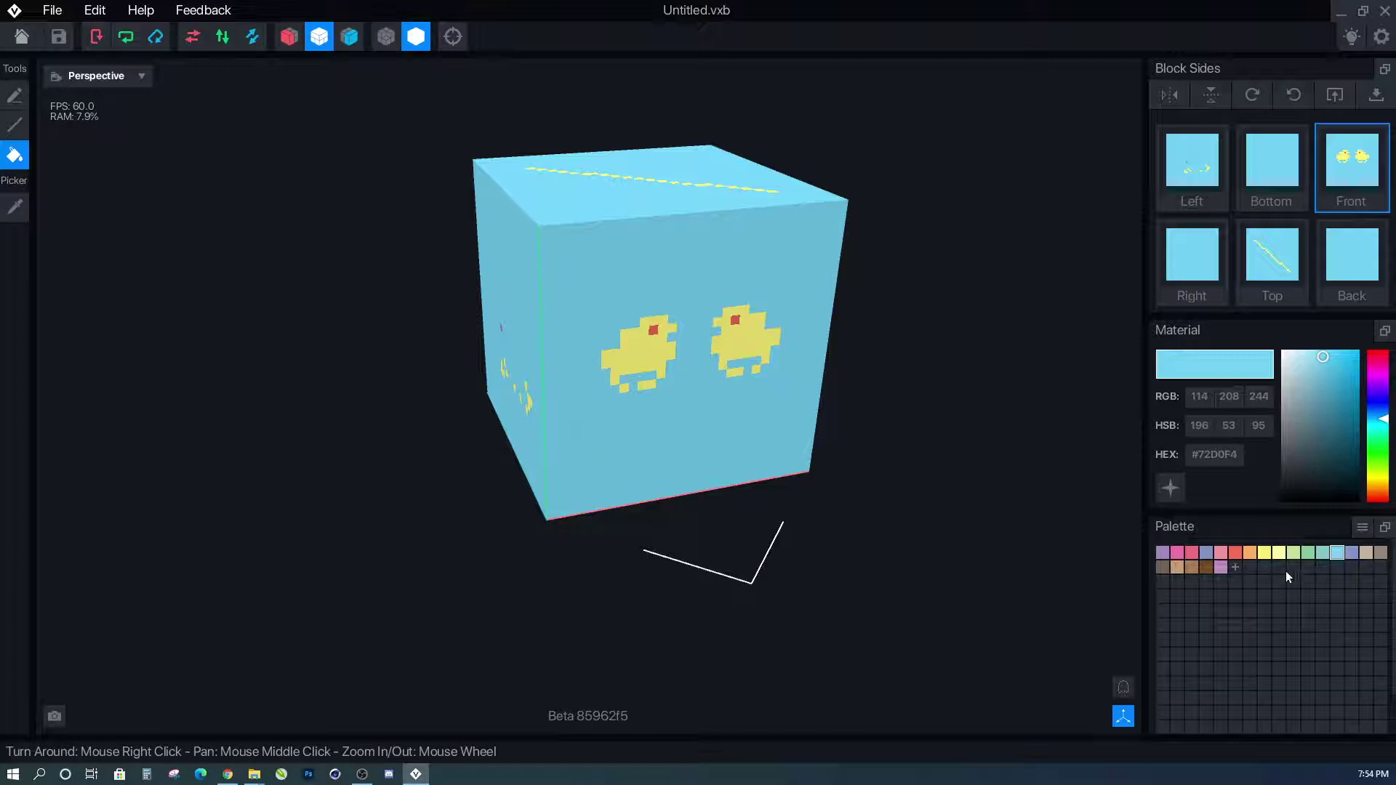
click(1235, 552)
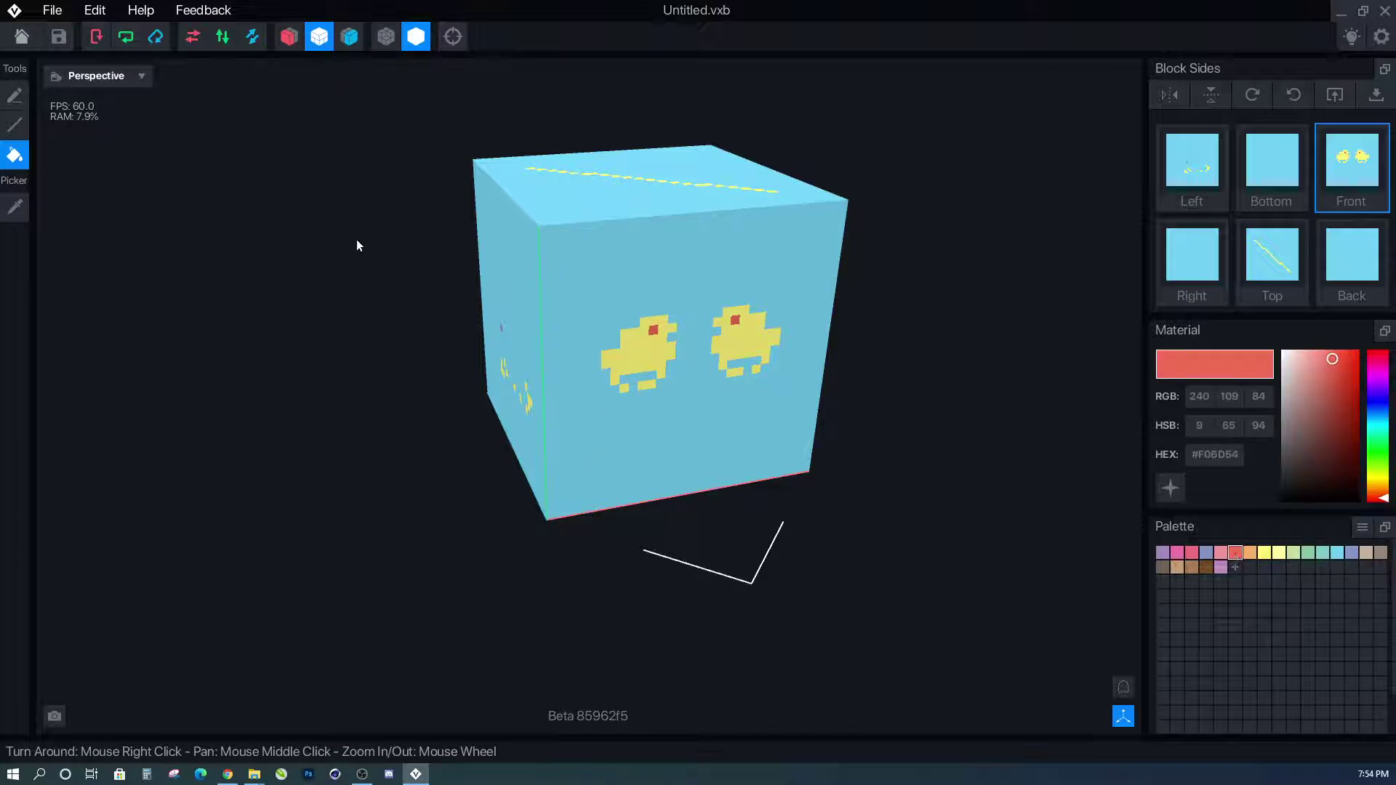
click(15, 95)
drag(568, 484, 595, 466)
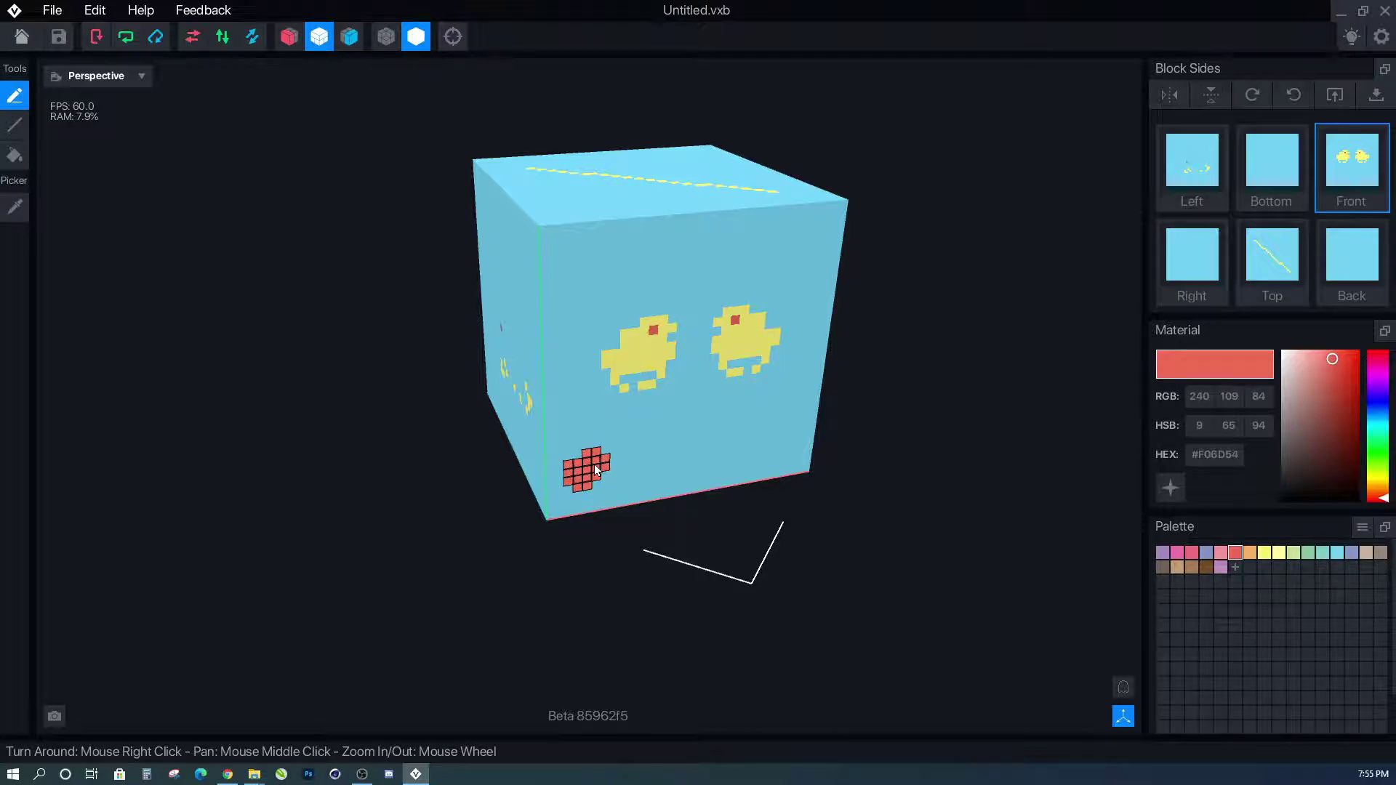
drag(574, 272, 592, 288)
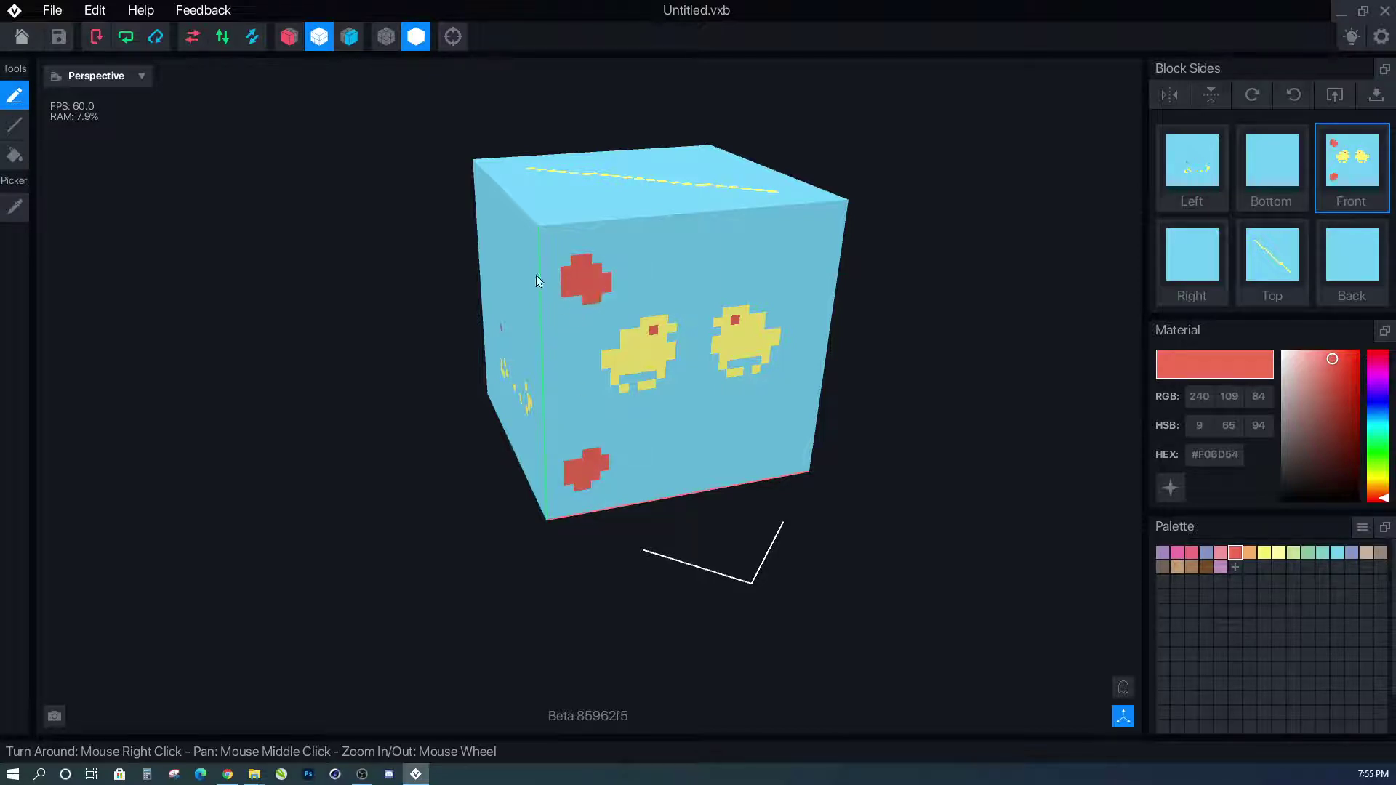
Switch mirroring to the Z axis only and paint a small #F06D54 blob at the left side's lower-right corner, mirrored to the lower-left.
click(350, 40)
click(320, 36)
click(289, 37)
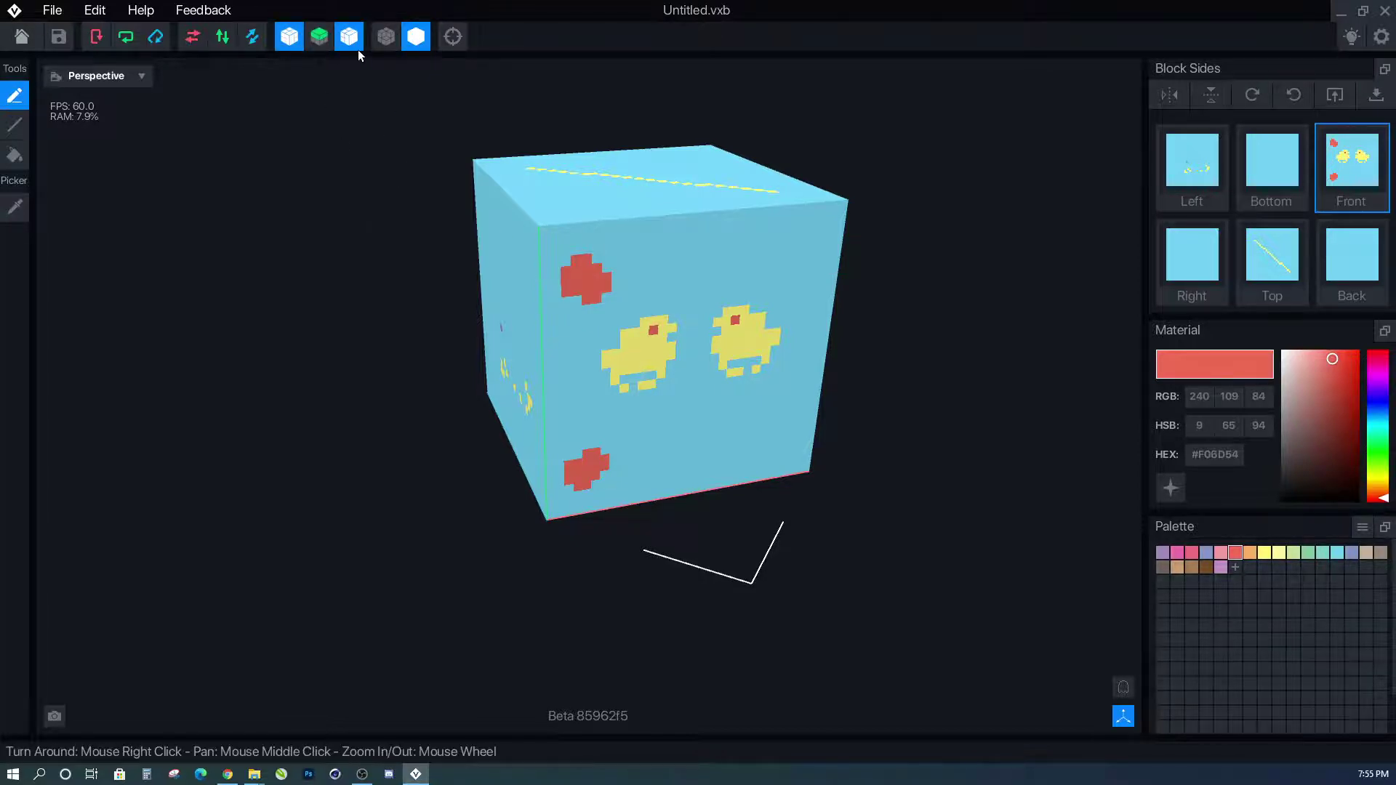
click(352, 44)
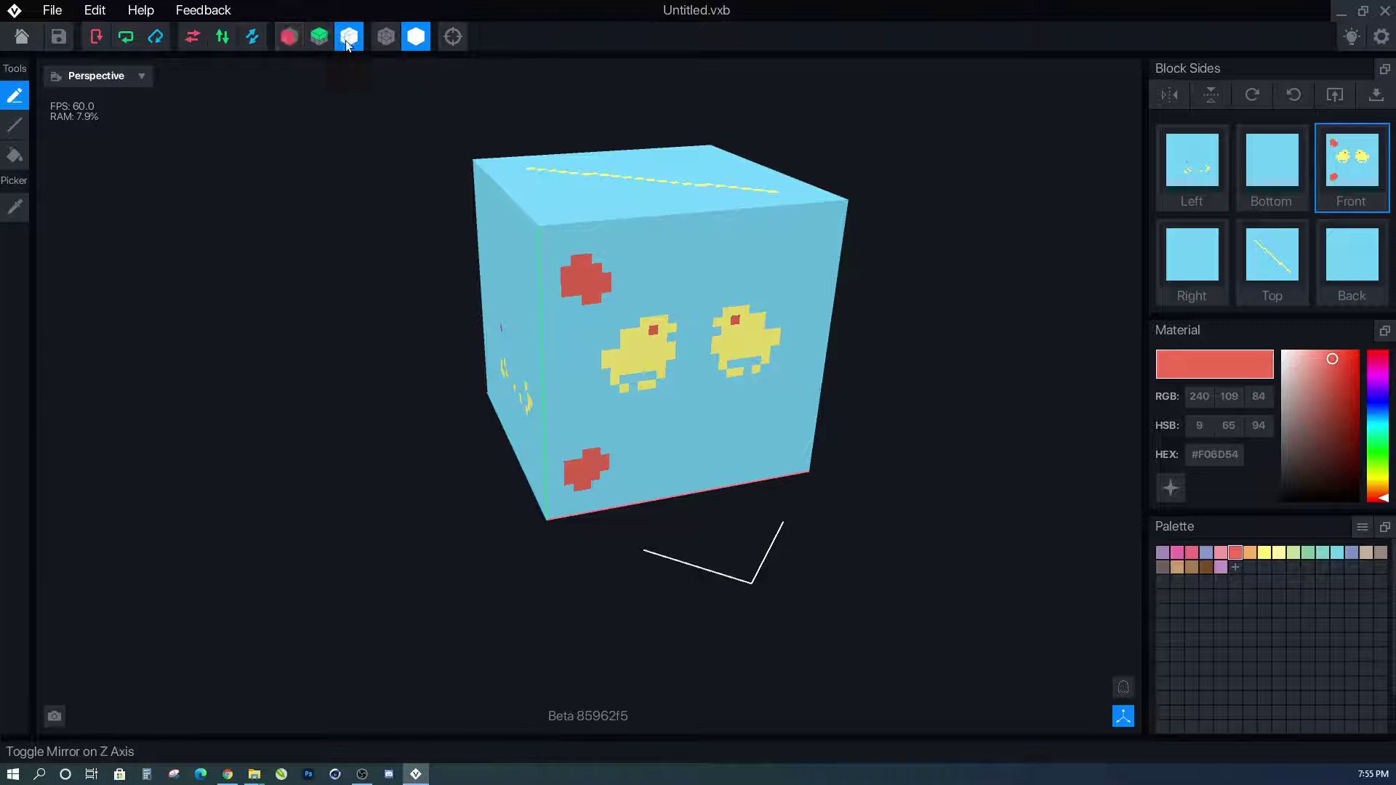
right_drag(560, 424, 550, 436)
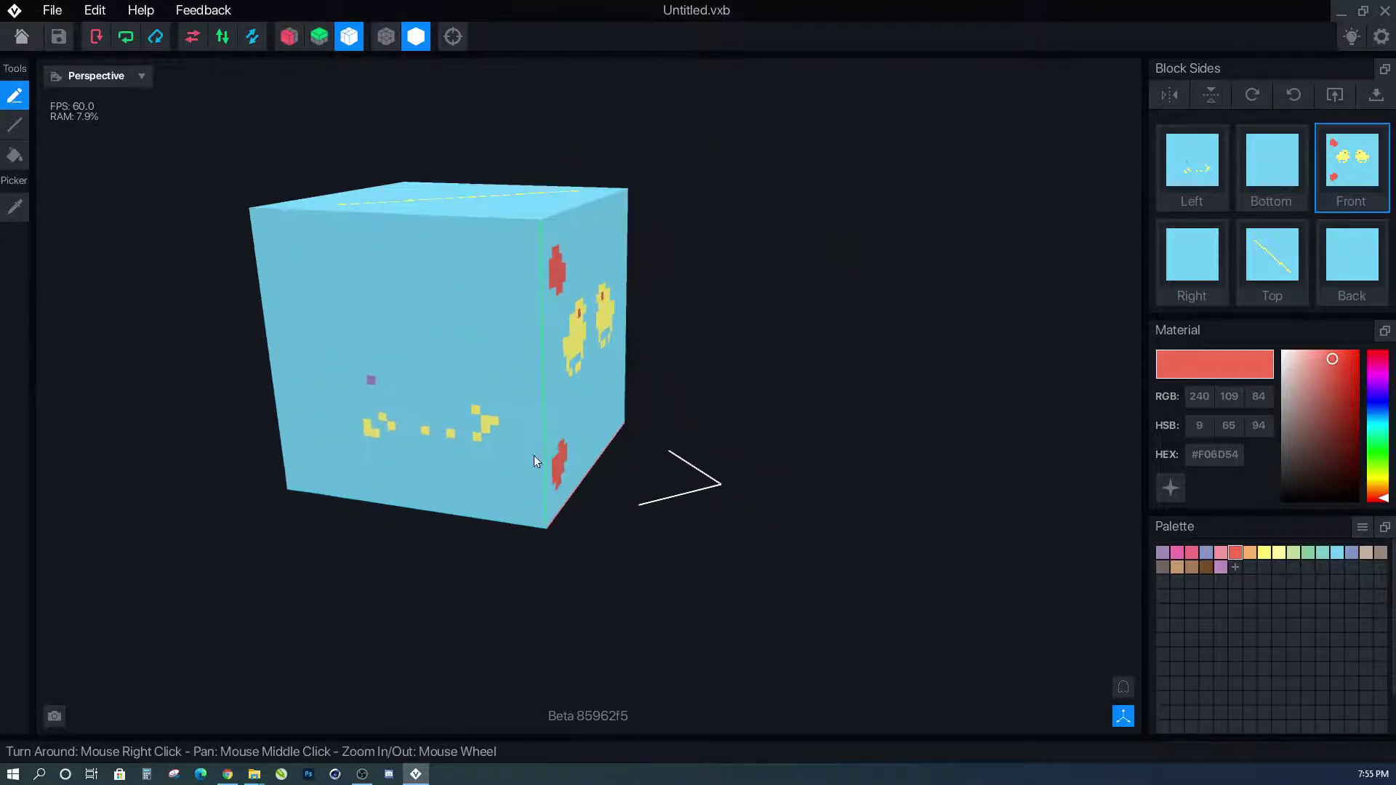
drag(495, 484, 511, 486)
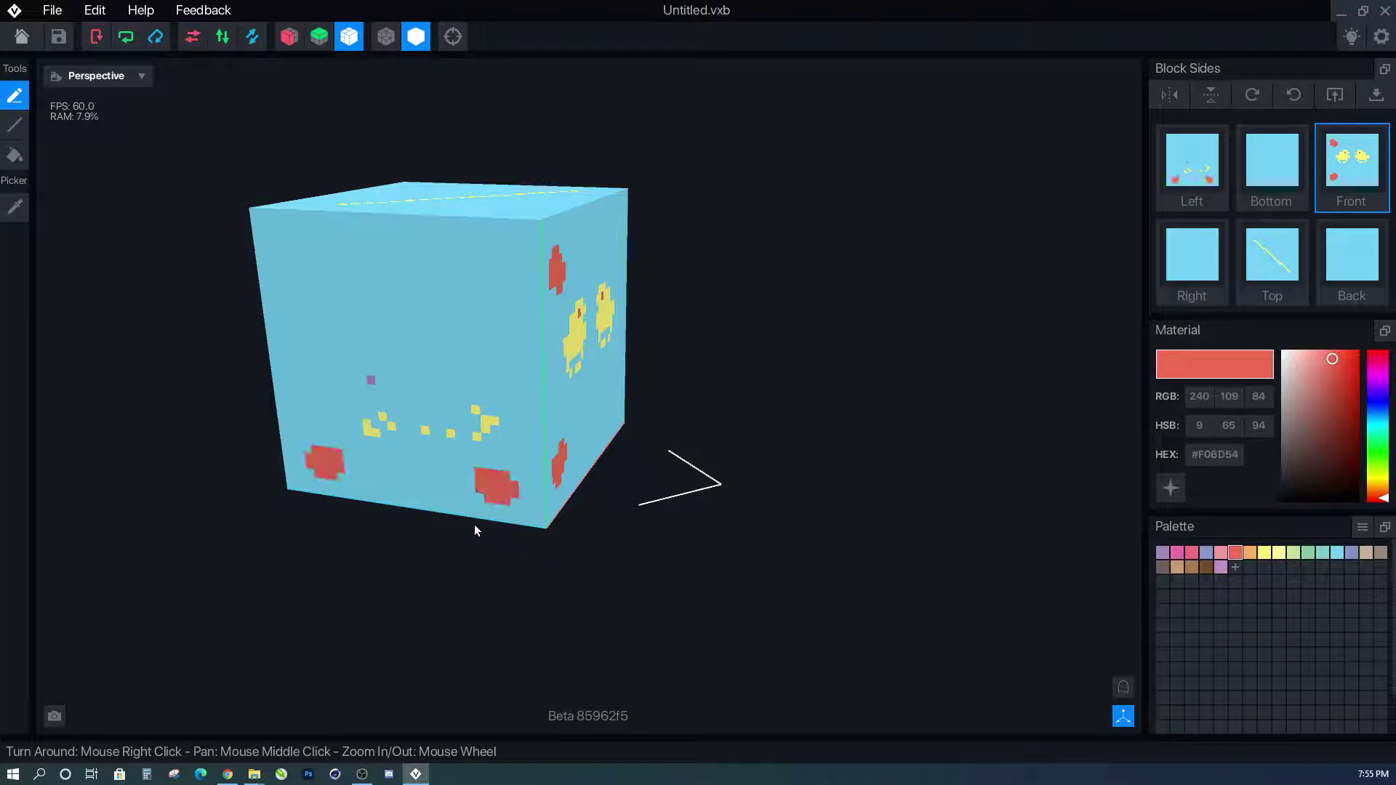
right_drag(557, 470, 530, 452)
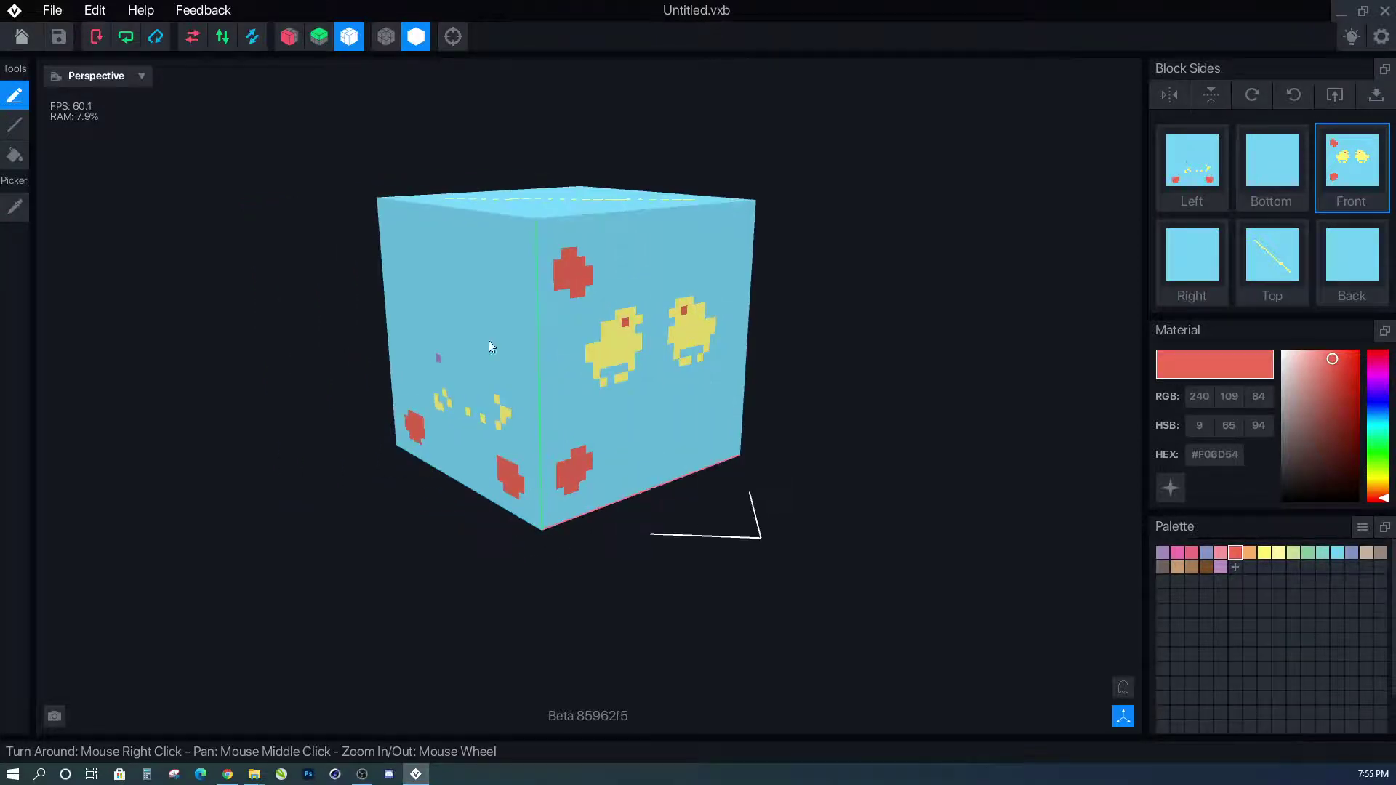
Turn on X and Y mirroring alongside Z, and switch off mirroring on all three axes.
click(293, 39)
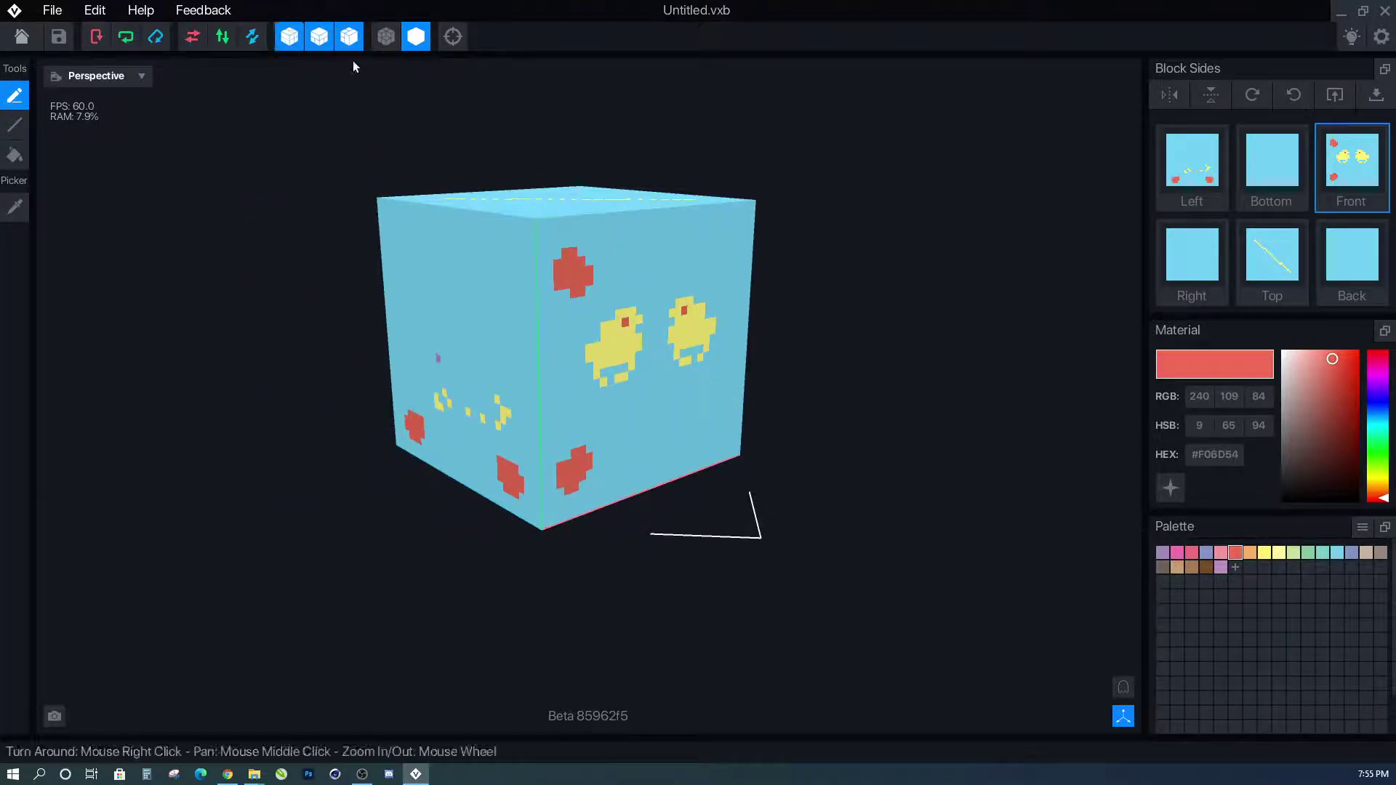
click(349, 37)
click(319, 36)
click(289, 36)
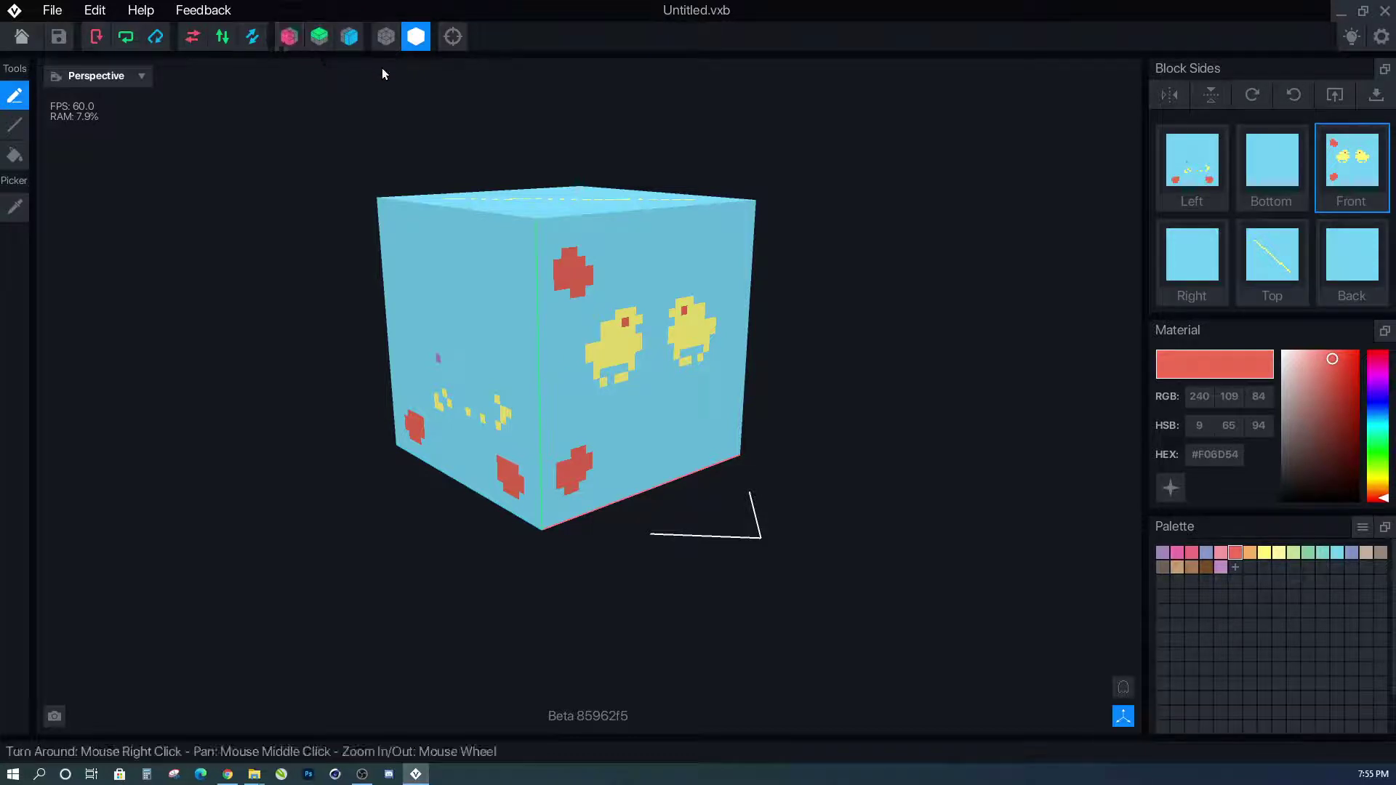
scroll(513, 460, up, 3)
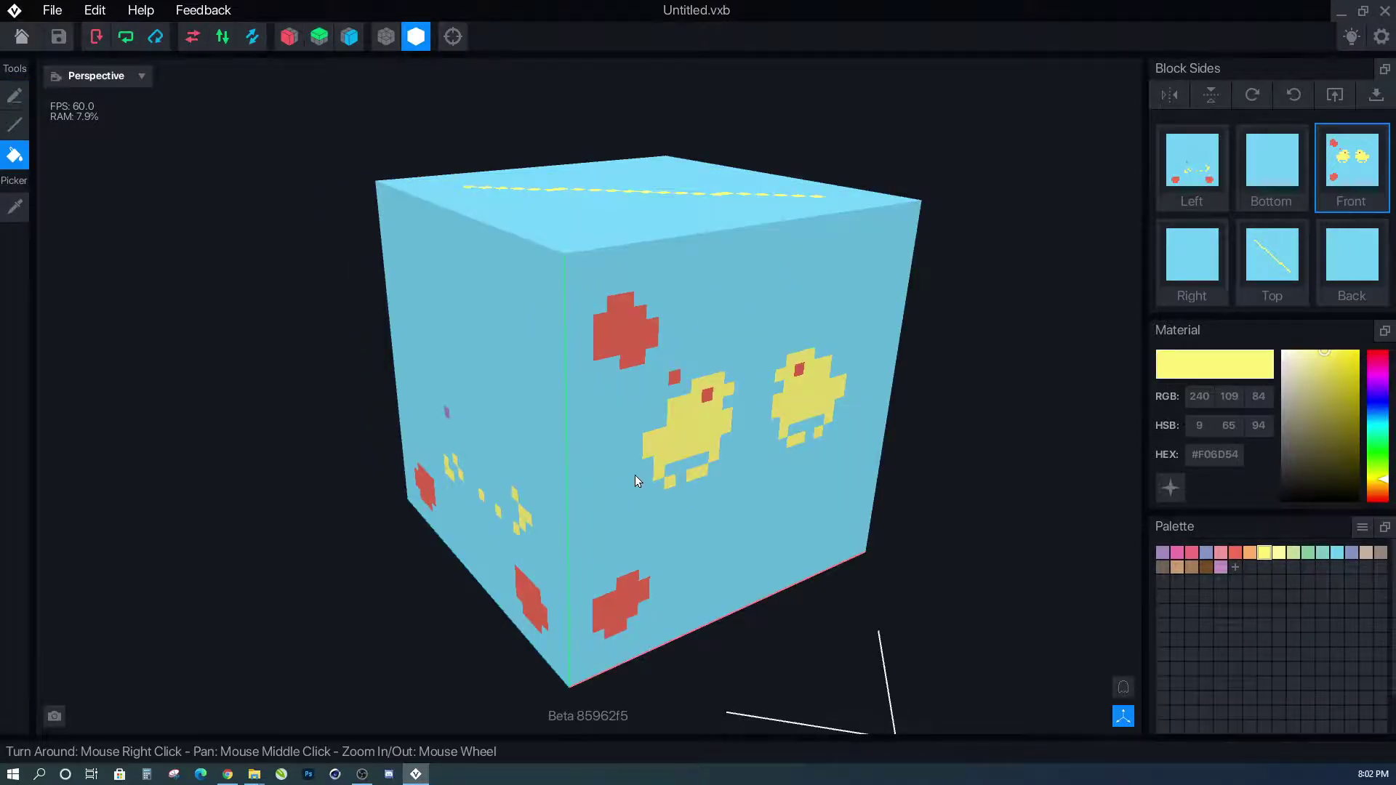
click(52, 10)
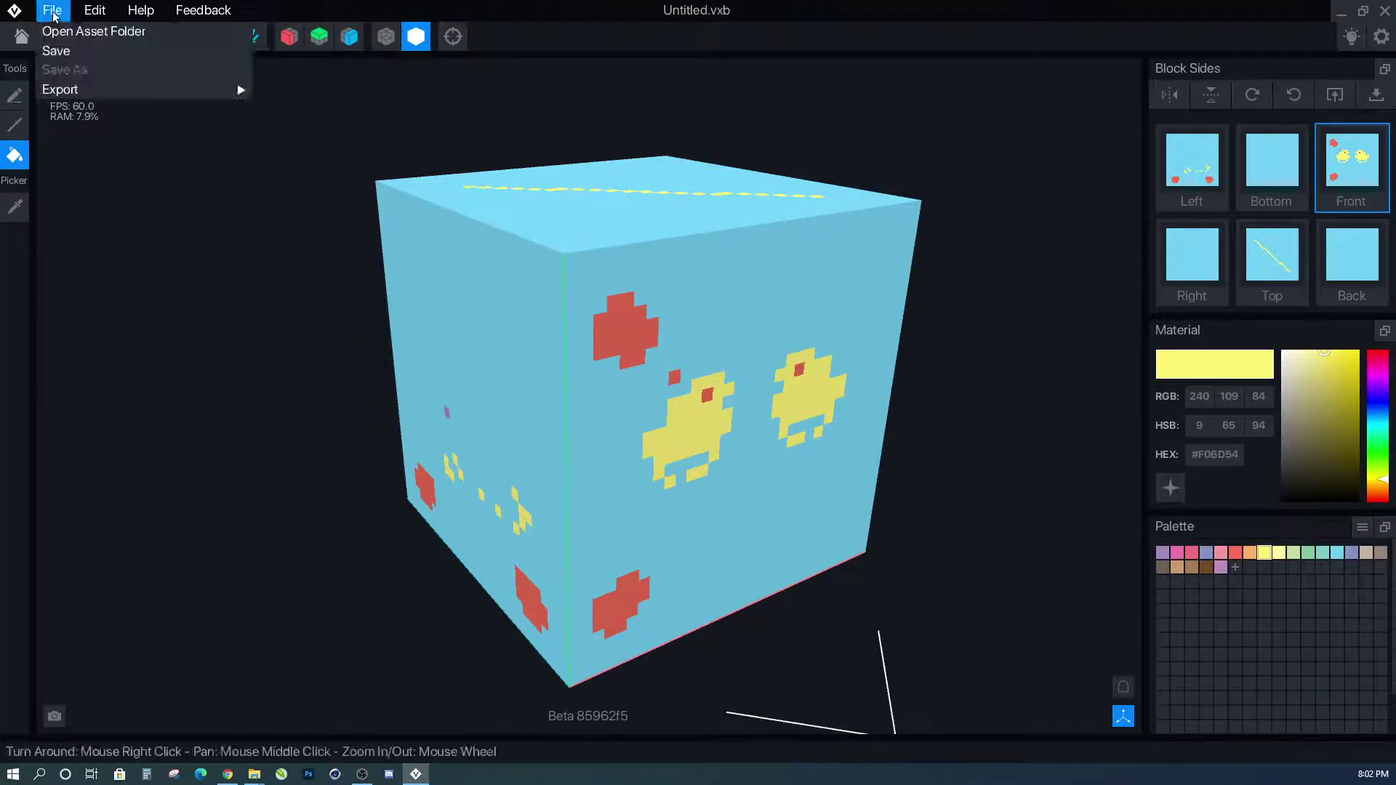
mouse_move(80, 90)
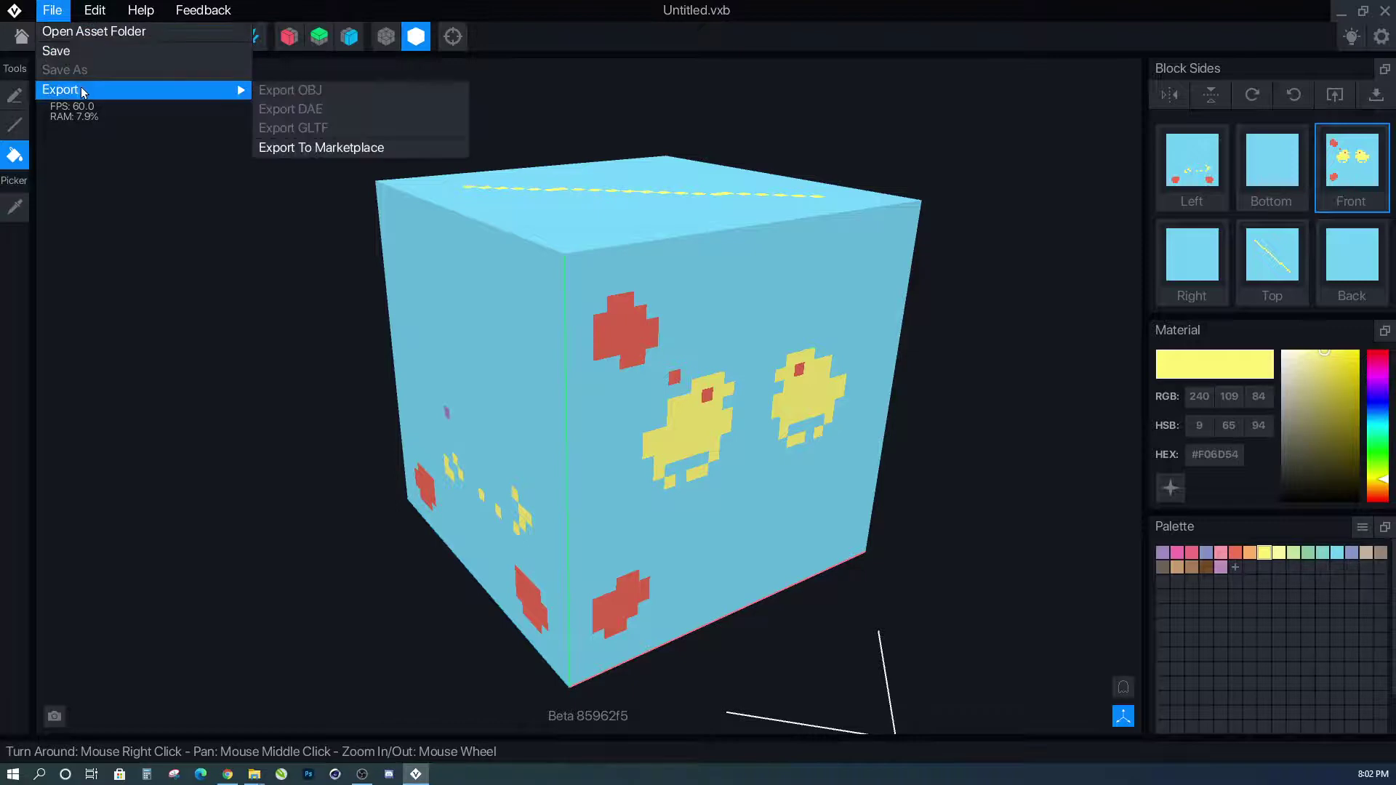
click(313, 151)
click(95, 10)
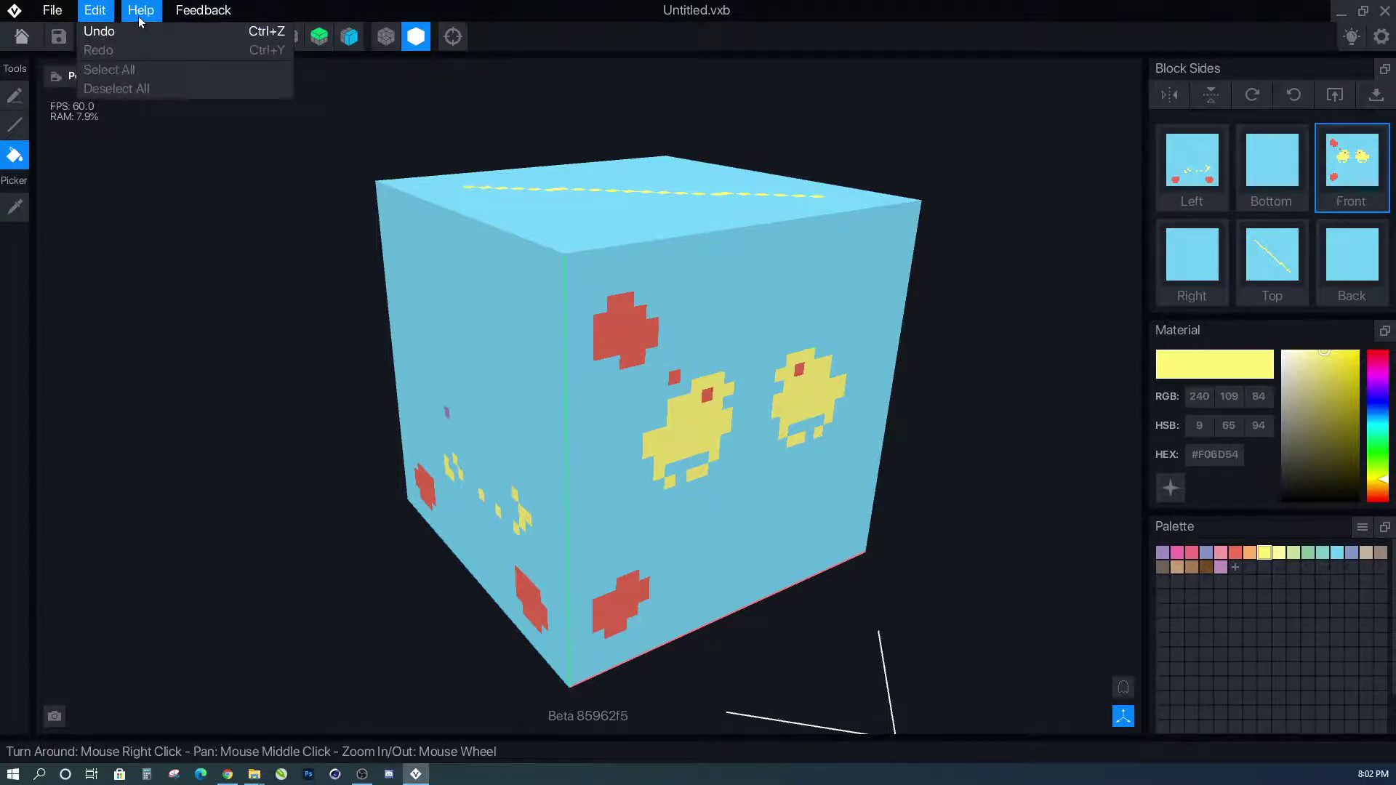
click(115, 106)
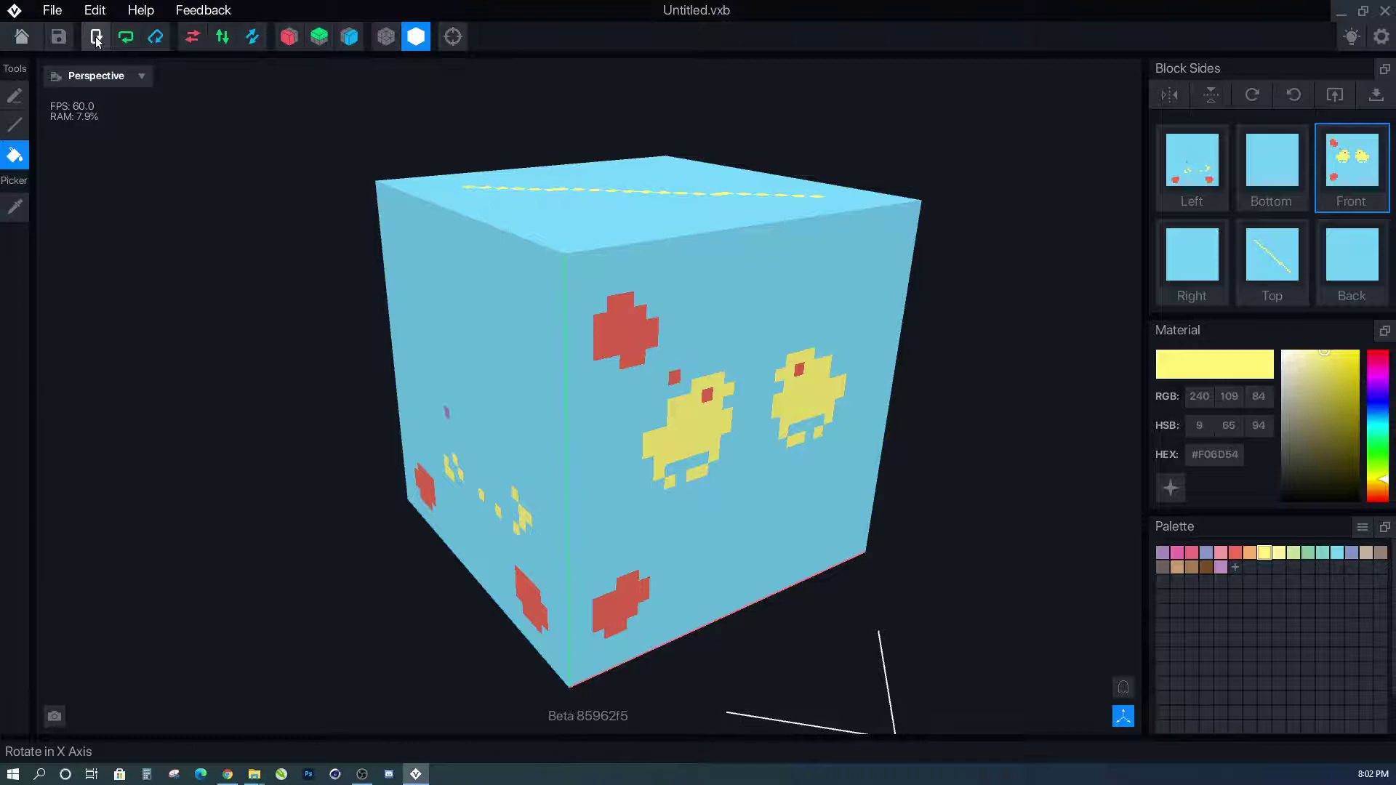
Show the voxel edges, try filling the block's light blue background with yellow, and undo the fill.
click(387, 38)
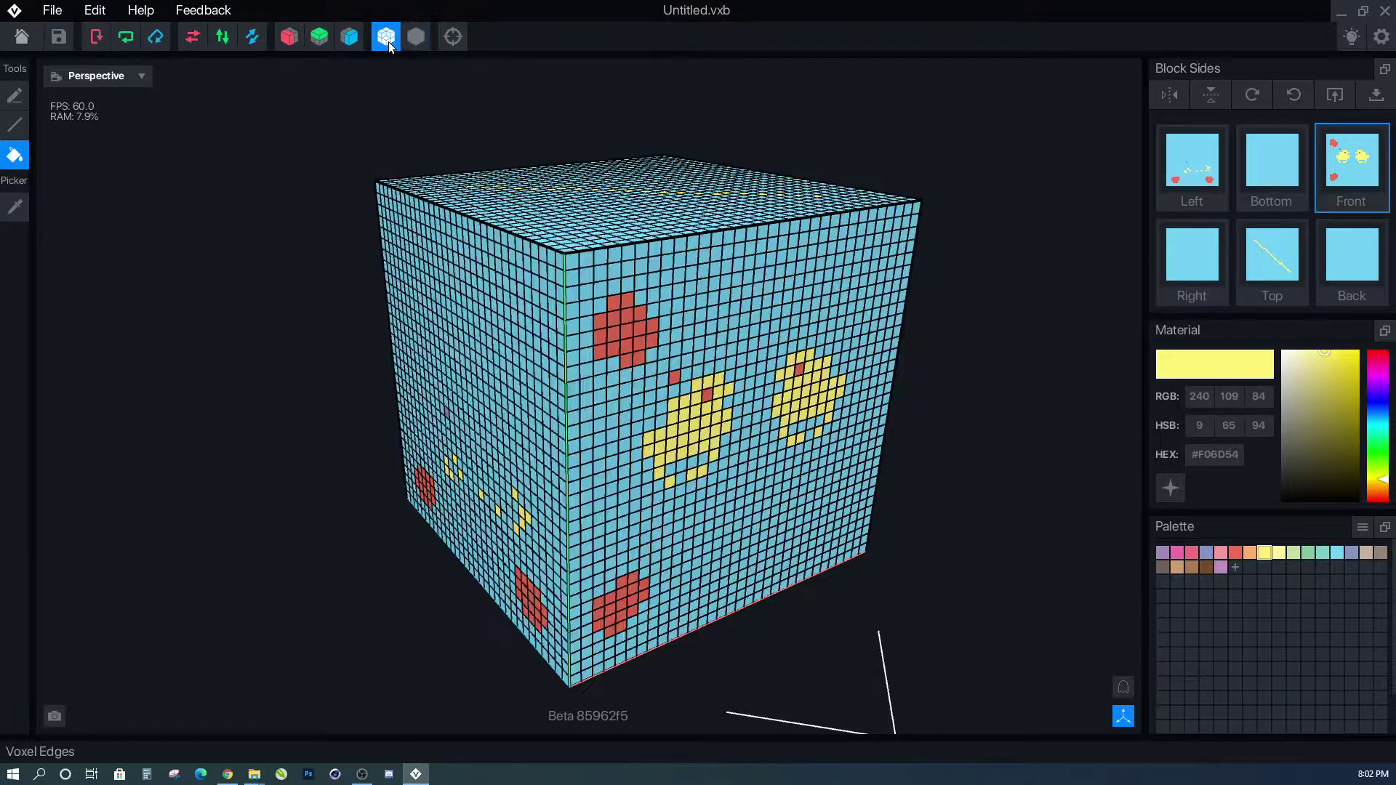
scroll(566, 323, up, 3)
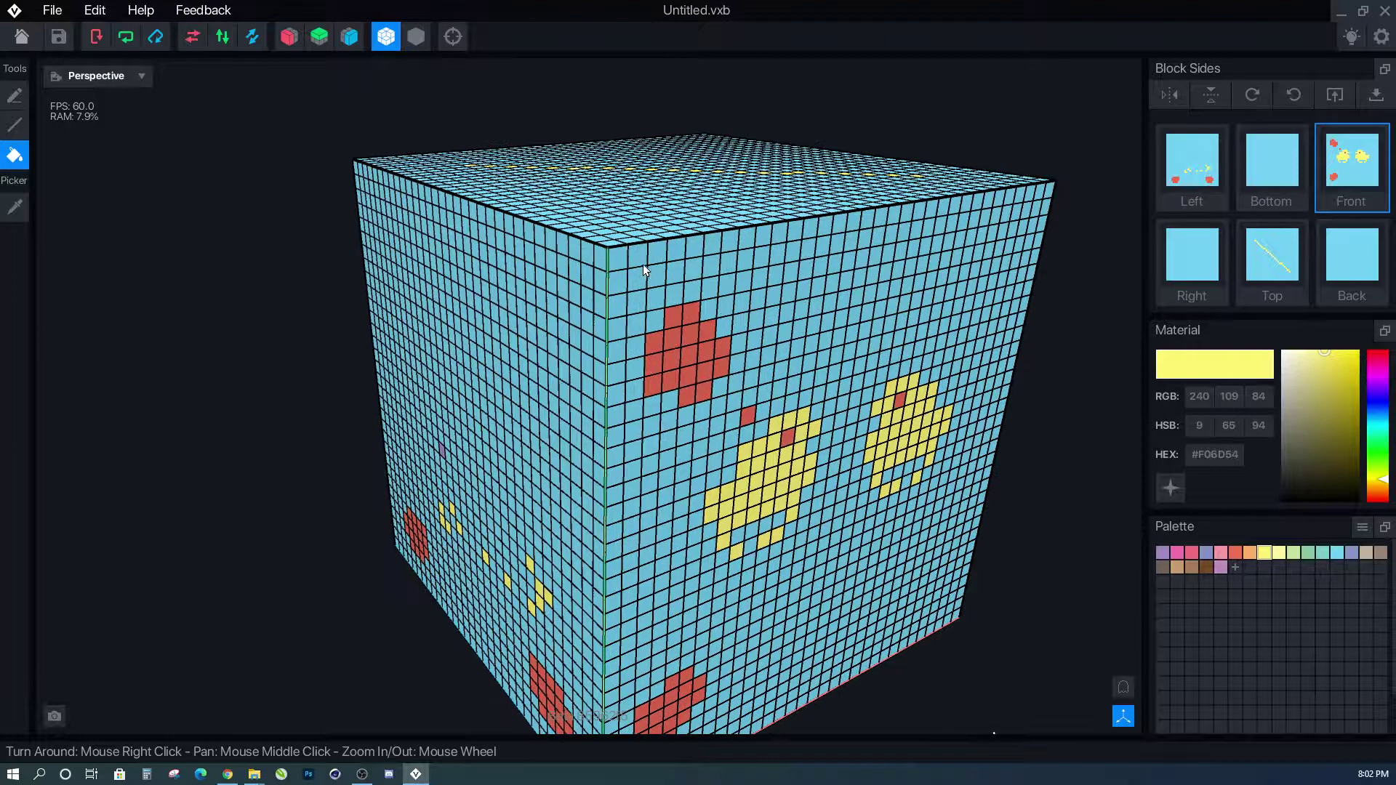
click(678, 289)
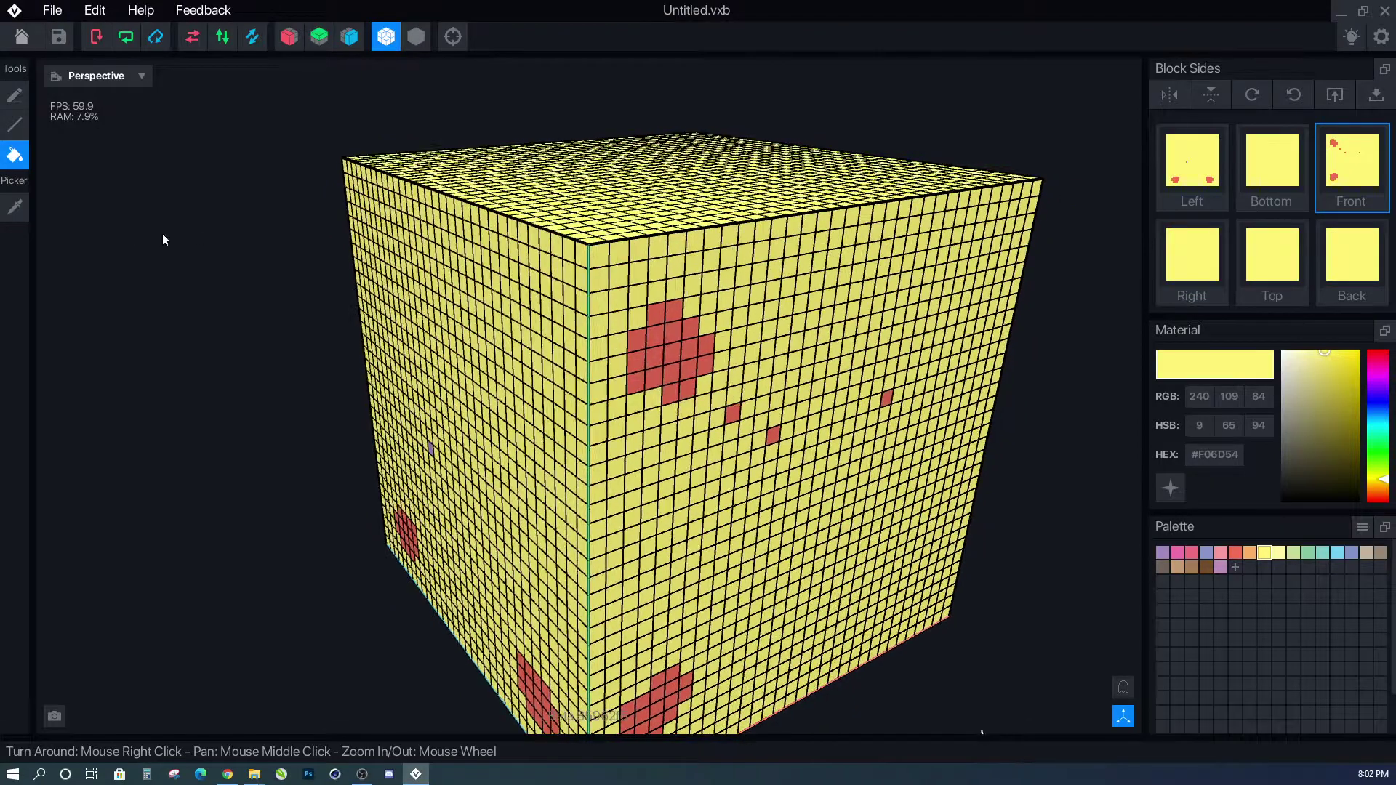
click(15, 94)
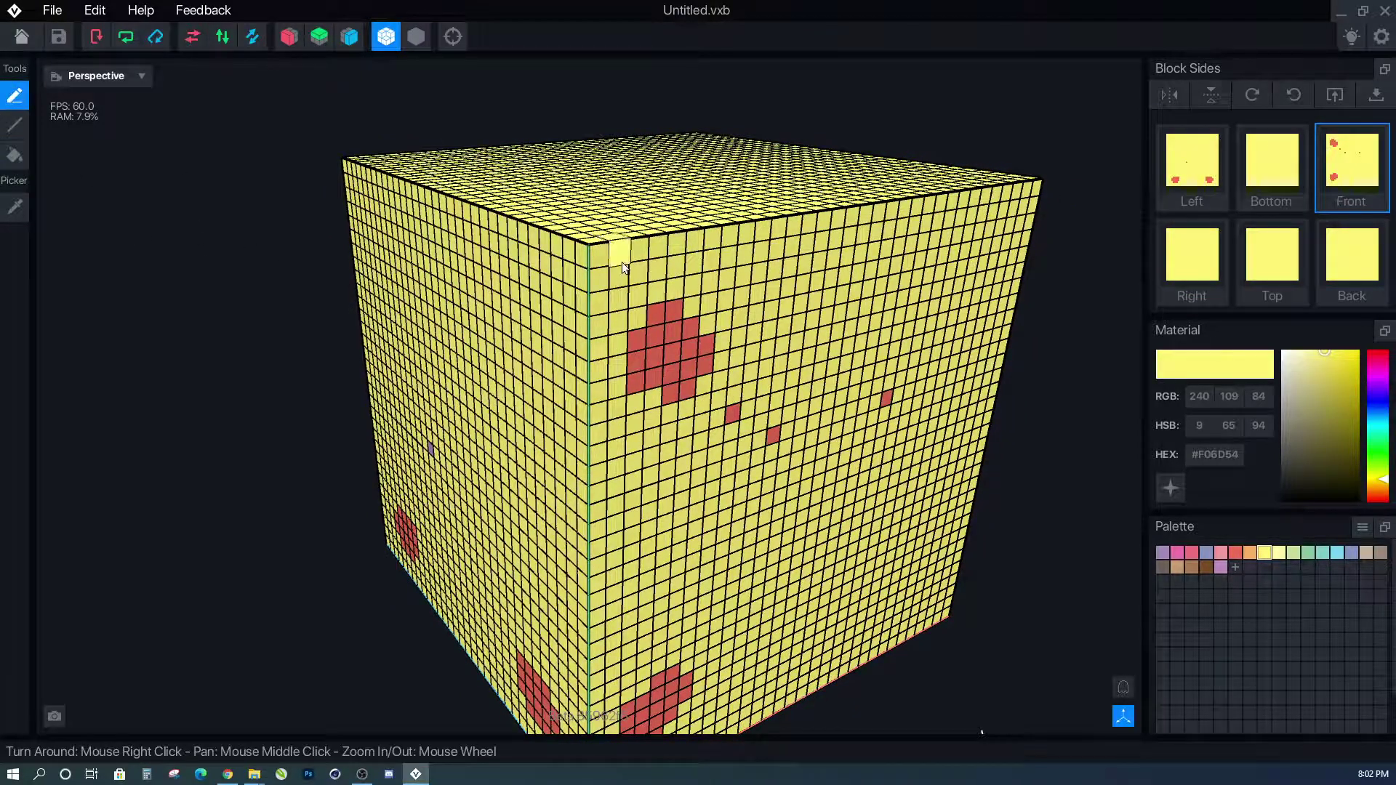
key(ctrl+z)
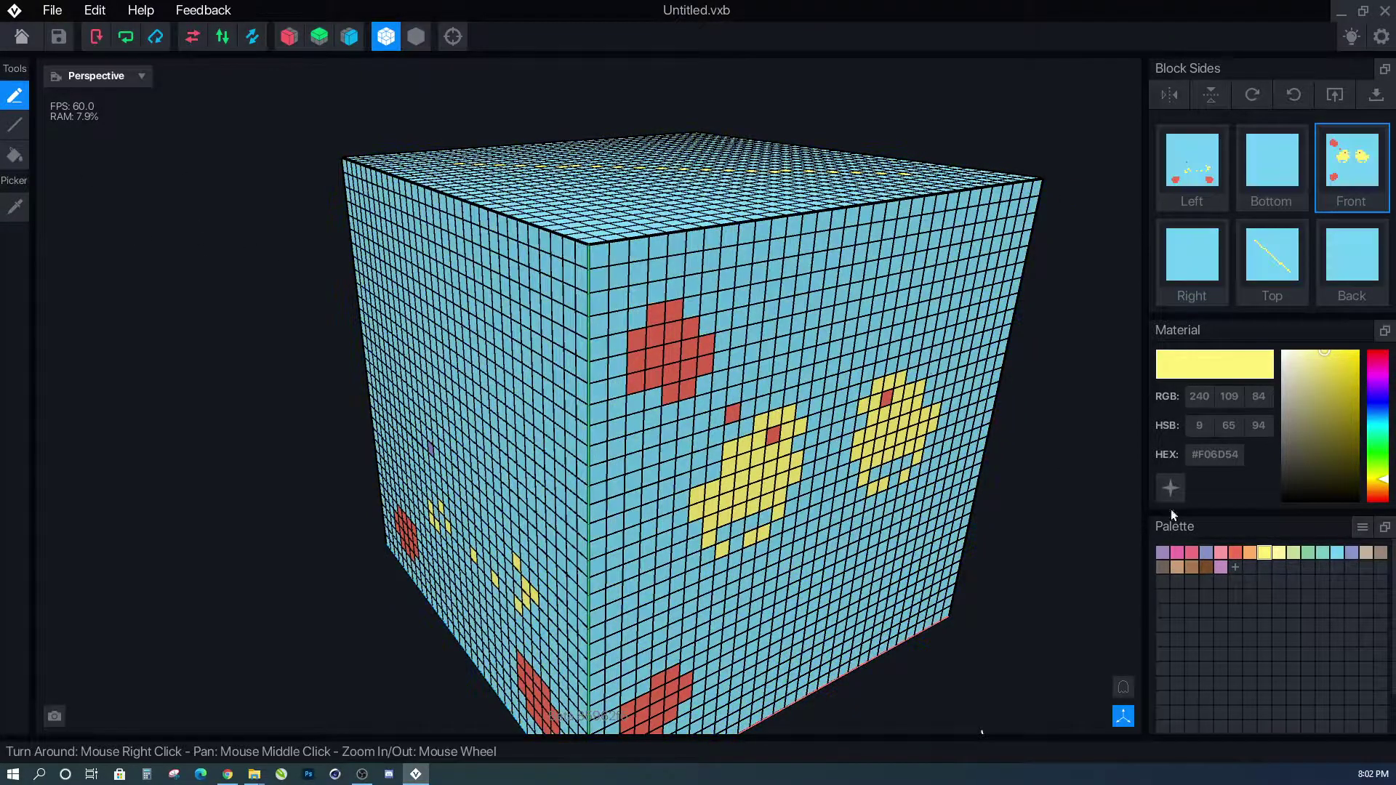
Paint a yellow squiggle above the two chicks on the front side with the Pen tool, and hide the voxel edges.
mouse_move(827, 331)
mouse_down()
mouse_move(850, 365)
mouse_move(765, 317)
mouse_move(825, 302)
mouse_move(736, 302)
mouse_up()
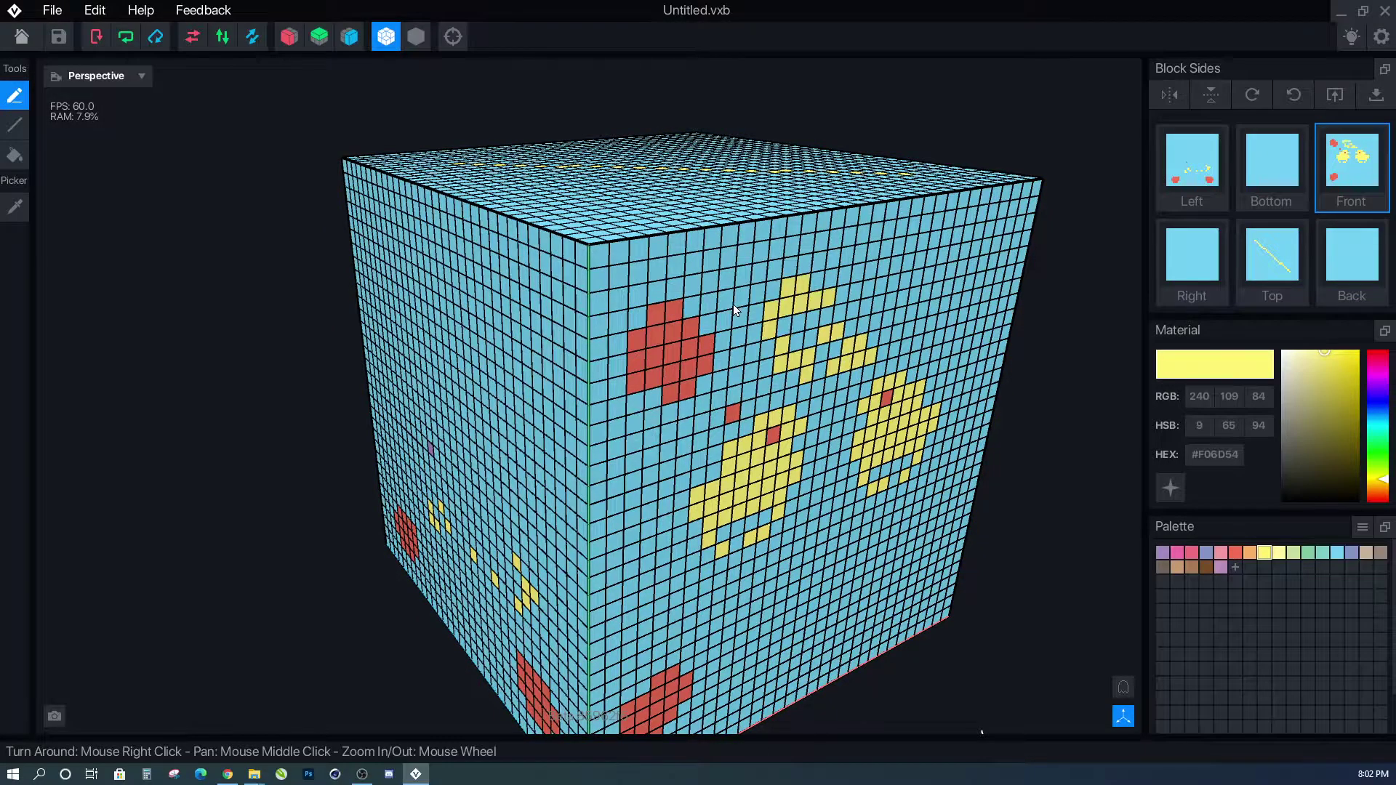
right_drag(740, 320, 710, 324)
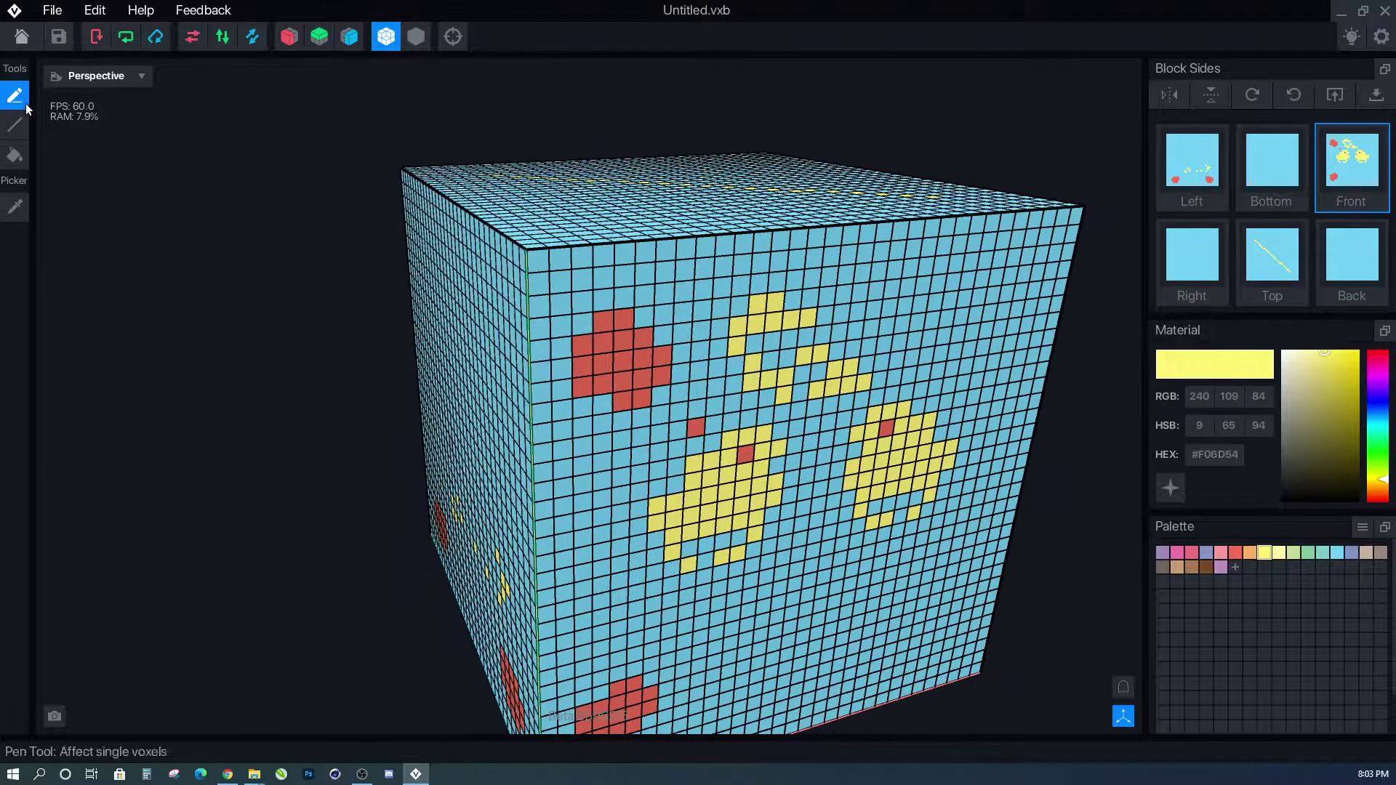
click(417, 36)
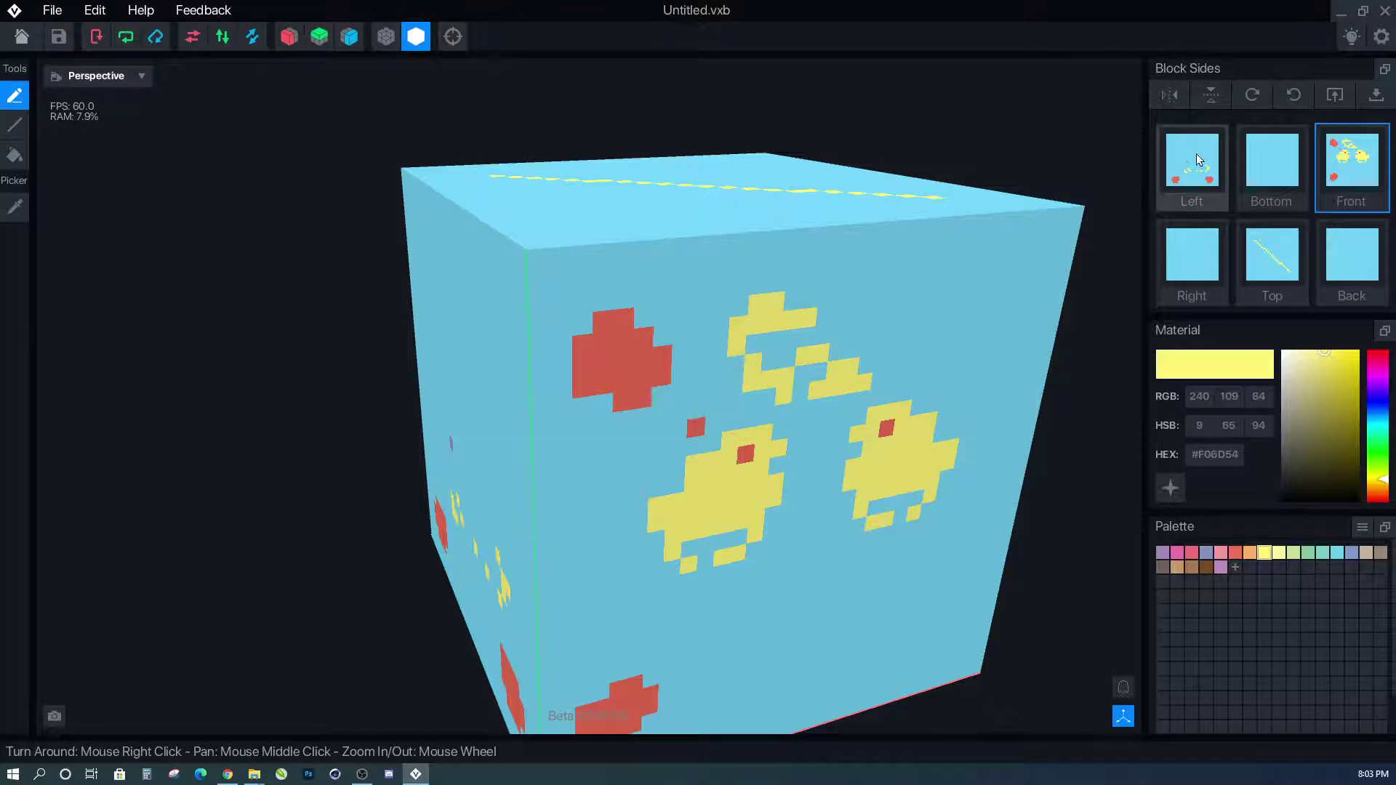
Make the yellow #FFF373 material glow, view it on the block, and turn its glow off again.
click(1171, 489)
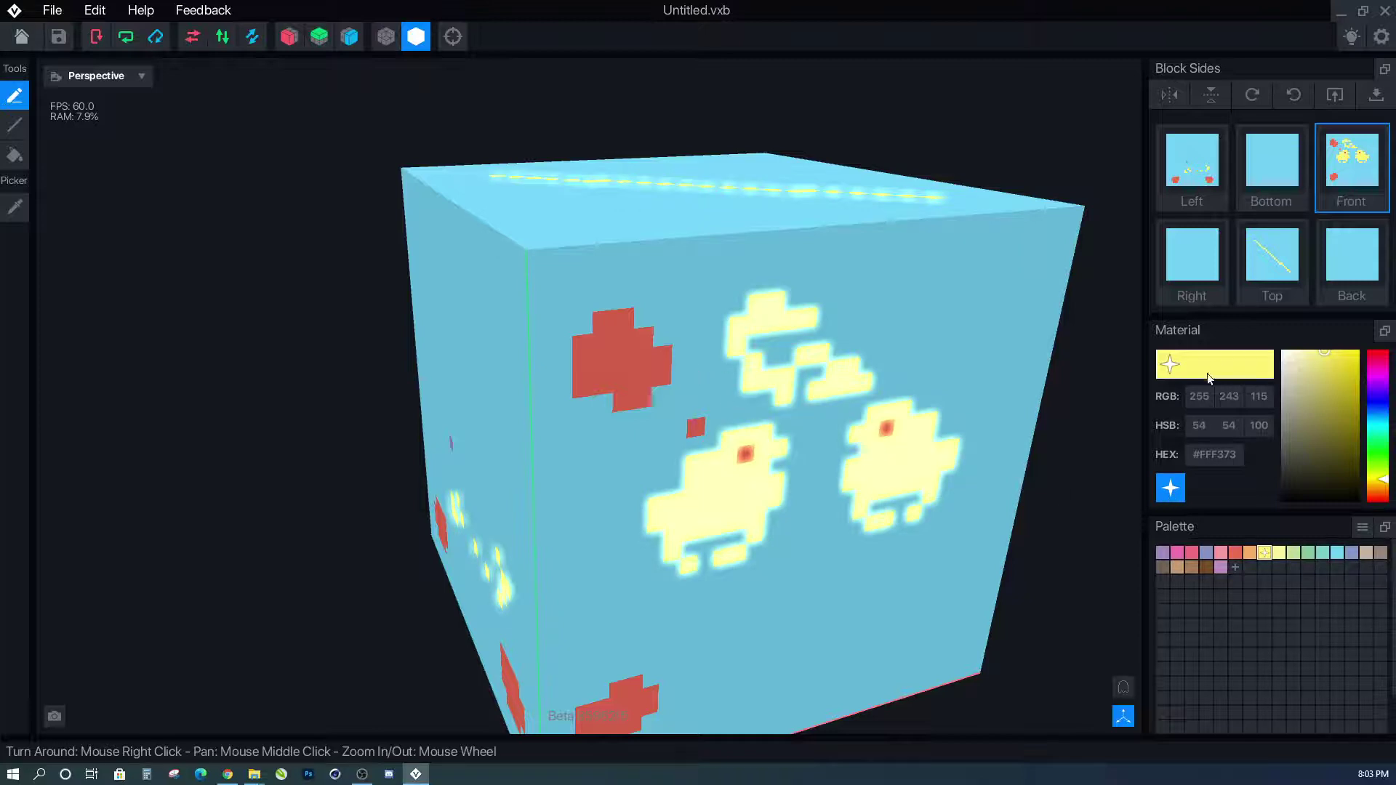
scroll(727, 482, up, 5)
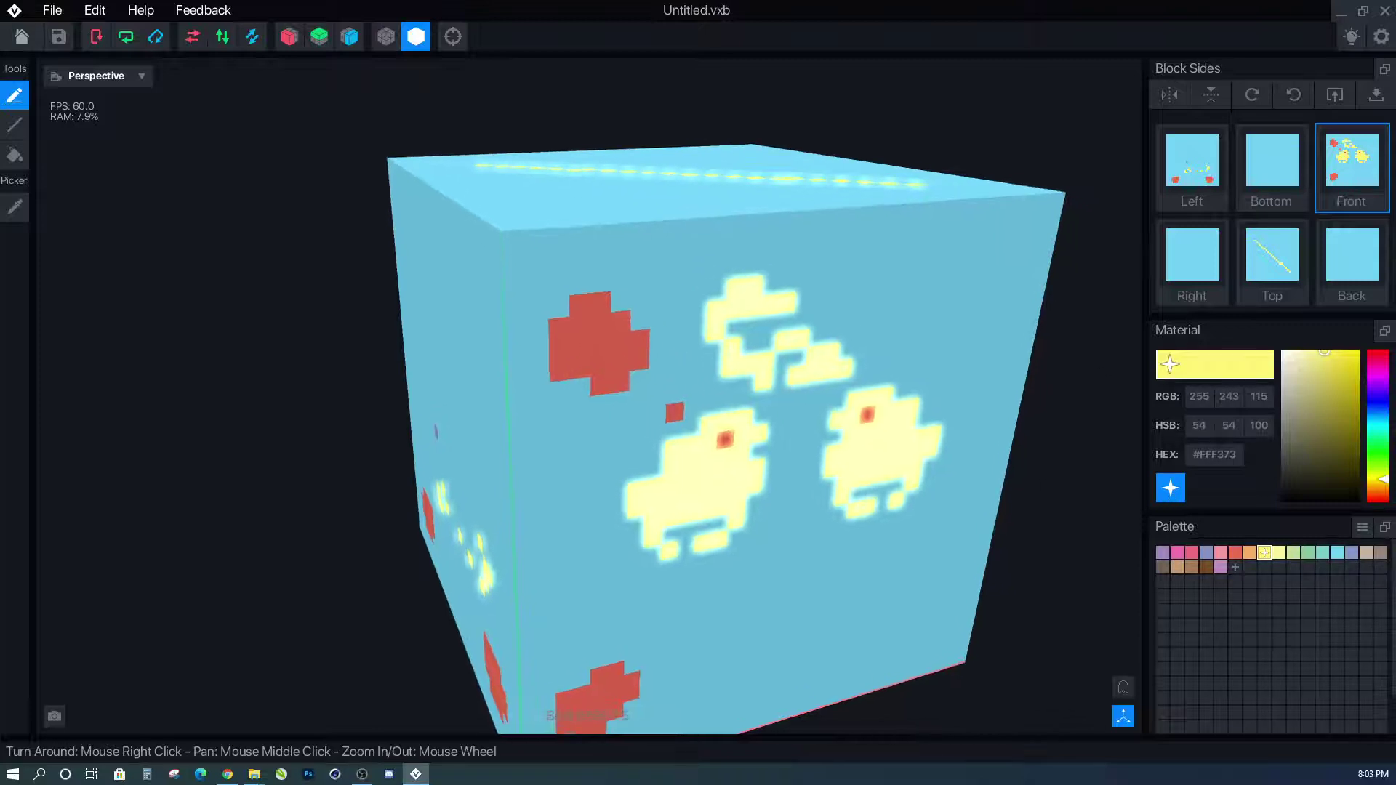
mouse_move(729, 483)
right_down()
mouse_move(714, 531)
mouse_move(793, 517)
mouse_move(1017, 536)
right_up()
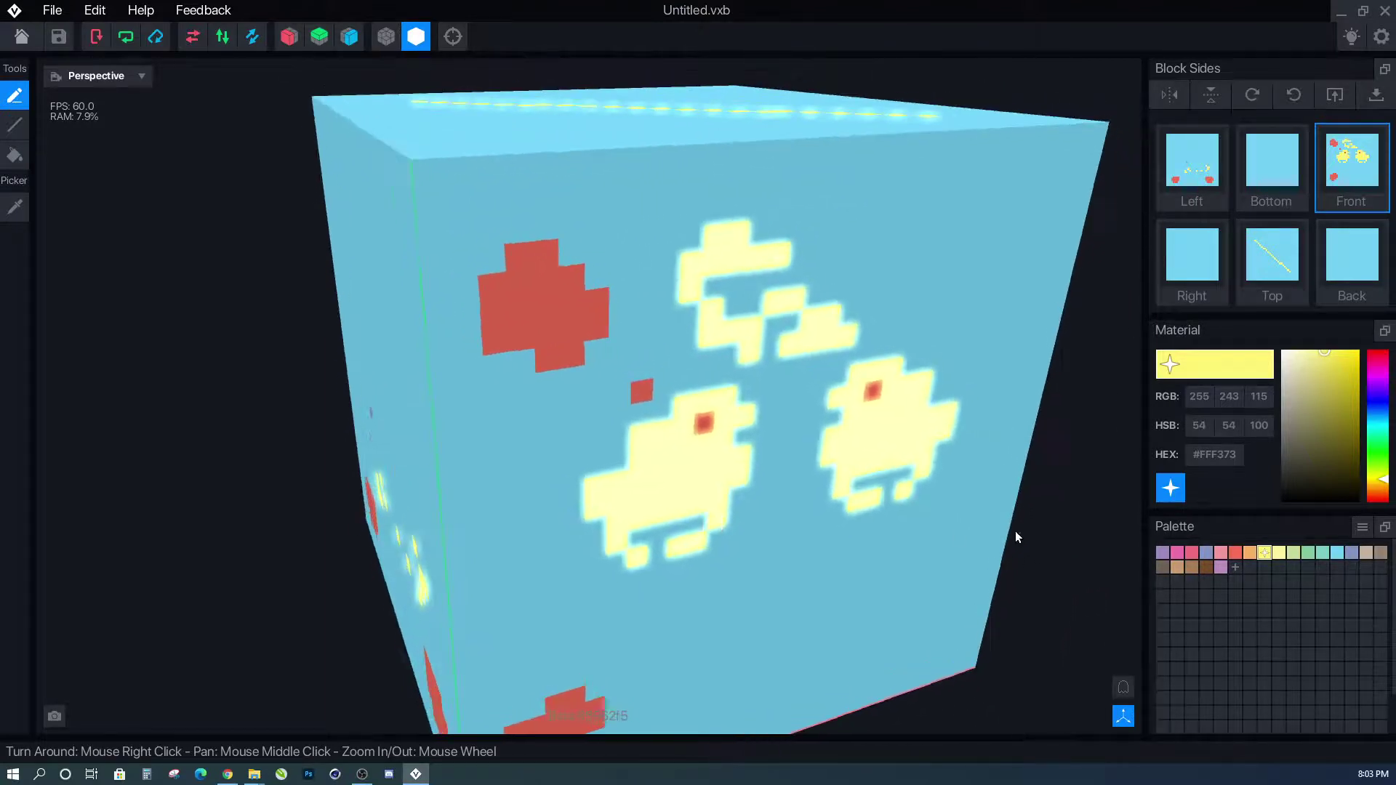
click(1171, 487)
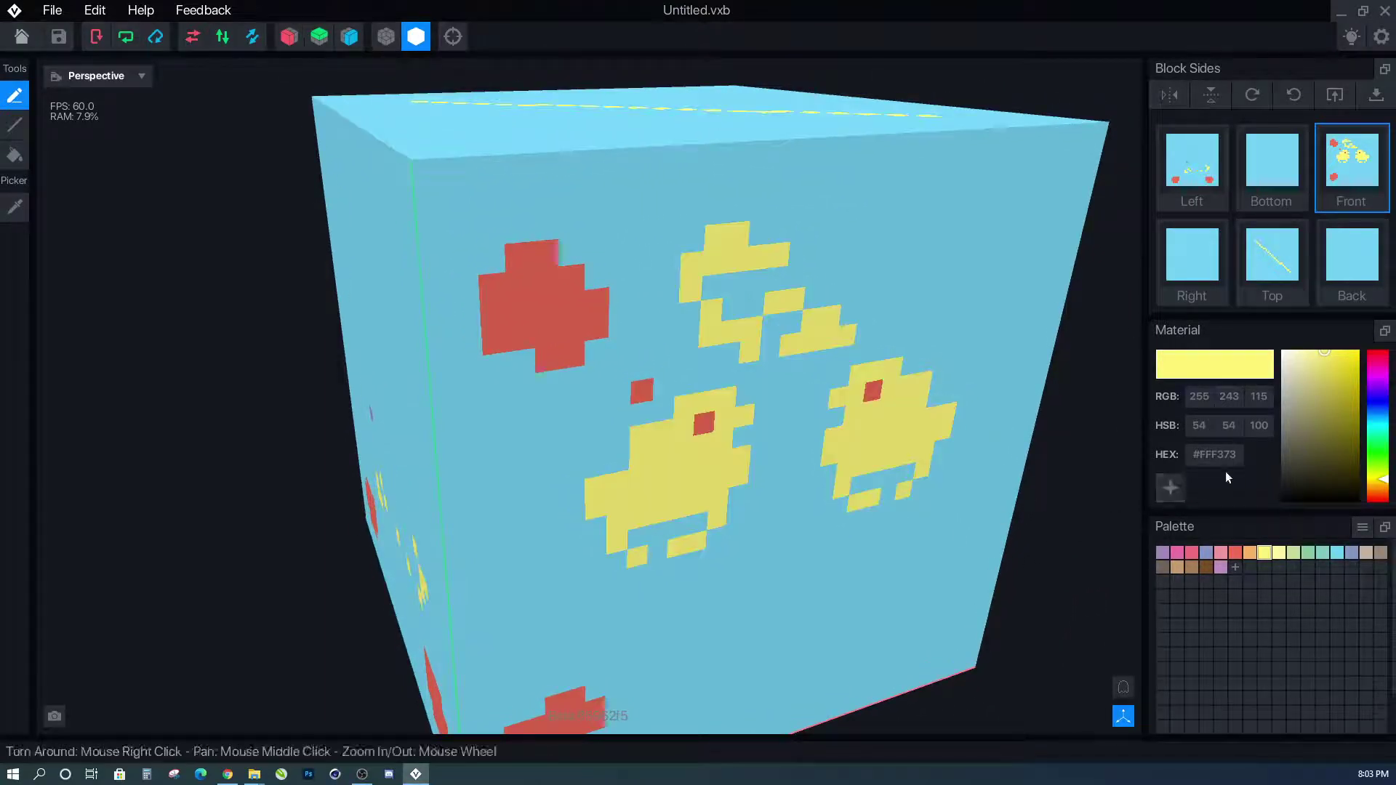
With the red #F06D54 material glowing, paint a small stroke below and between the chicks on the front side, and turn the glow off.
click(1236, 552)
click(1177, 488)
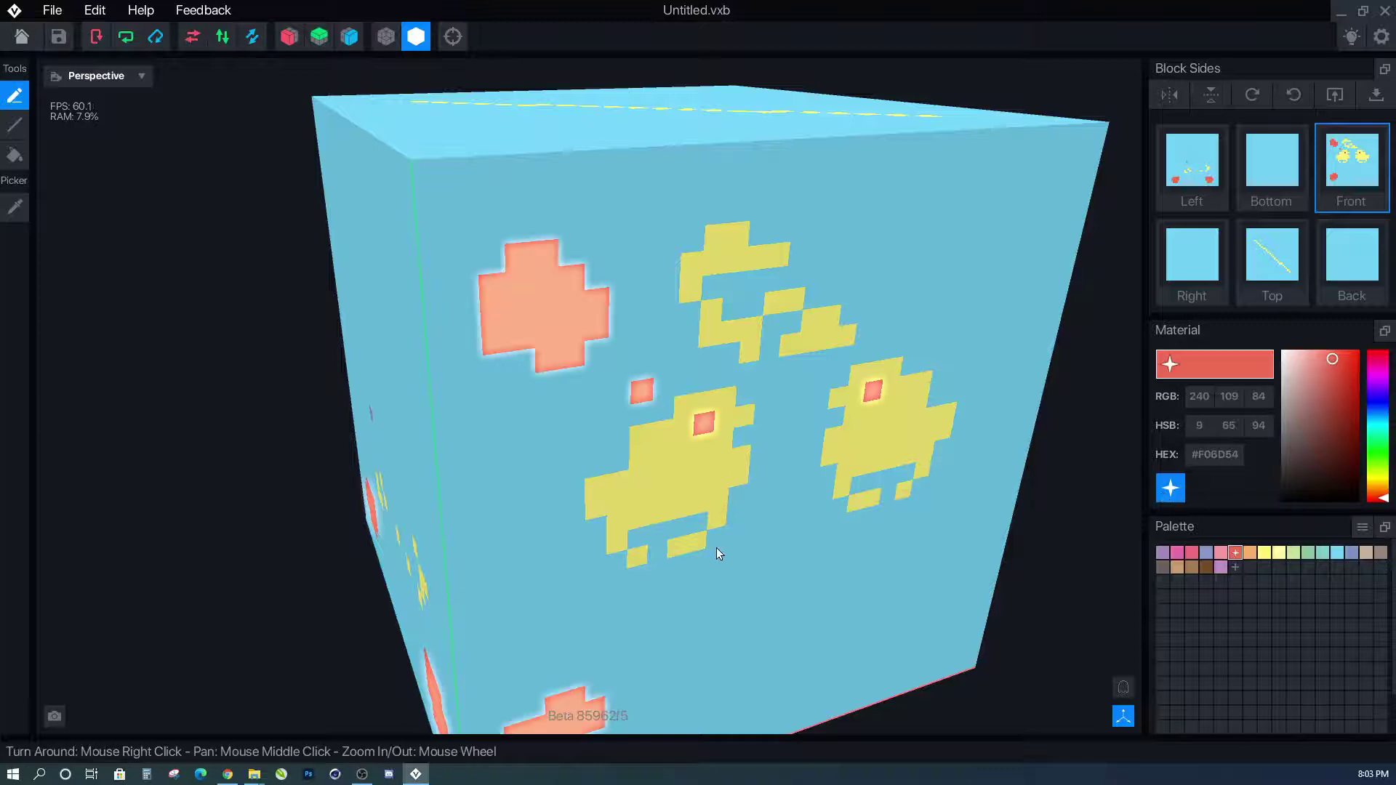
drag(779, 582, 808, 525)
click(1164, 495)
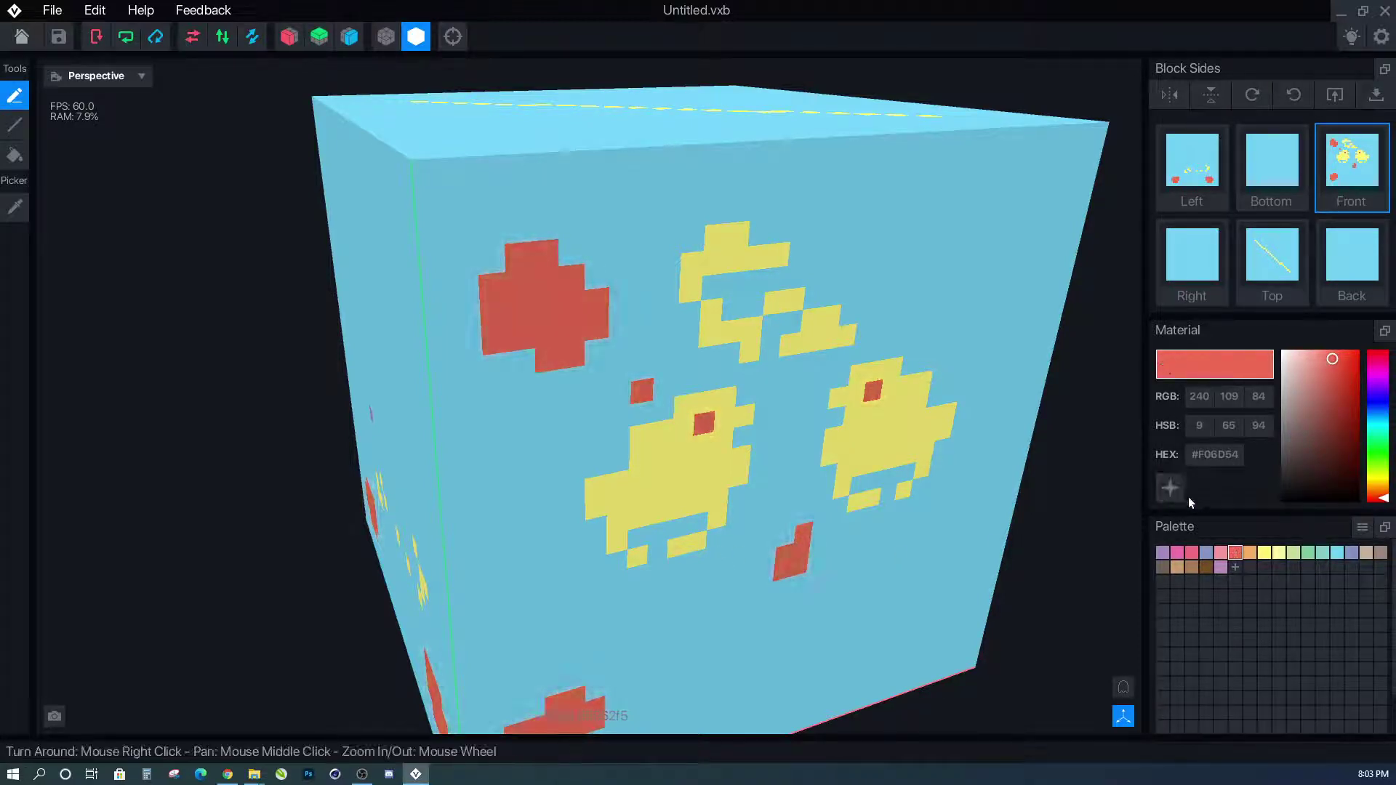
Review the camera sensitivity setting and the azimuth and altitude controls of both lights.
click(1382, 40)
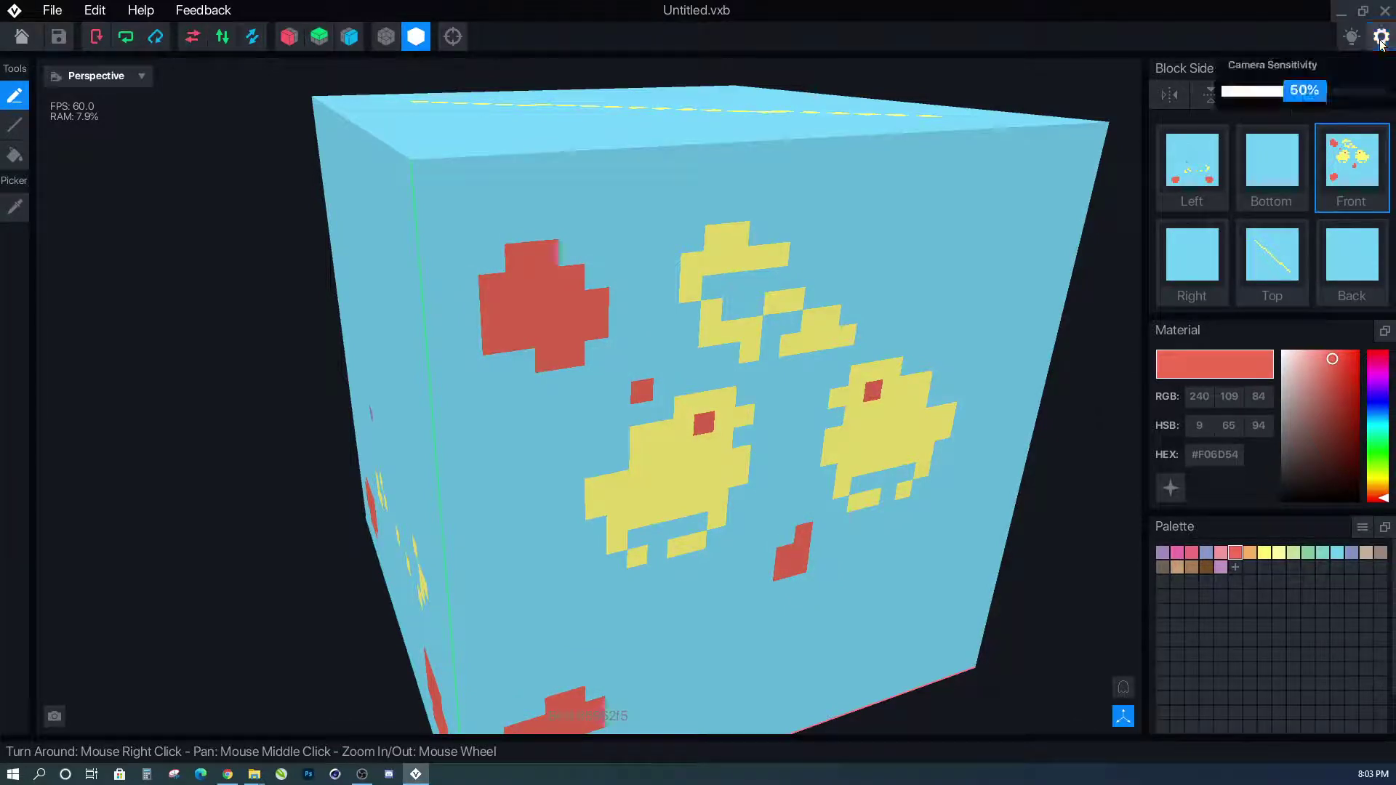
click(1353, 38)
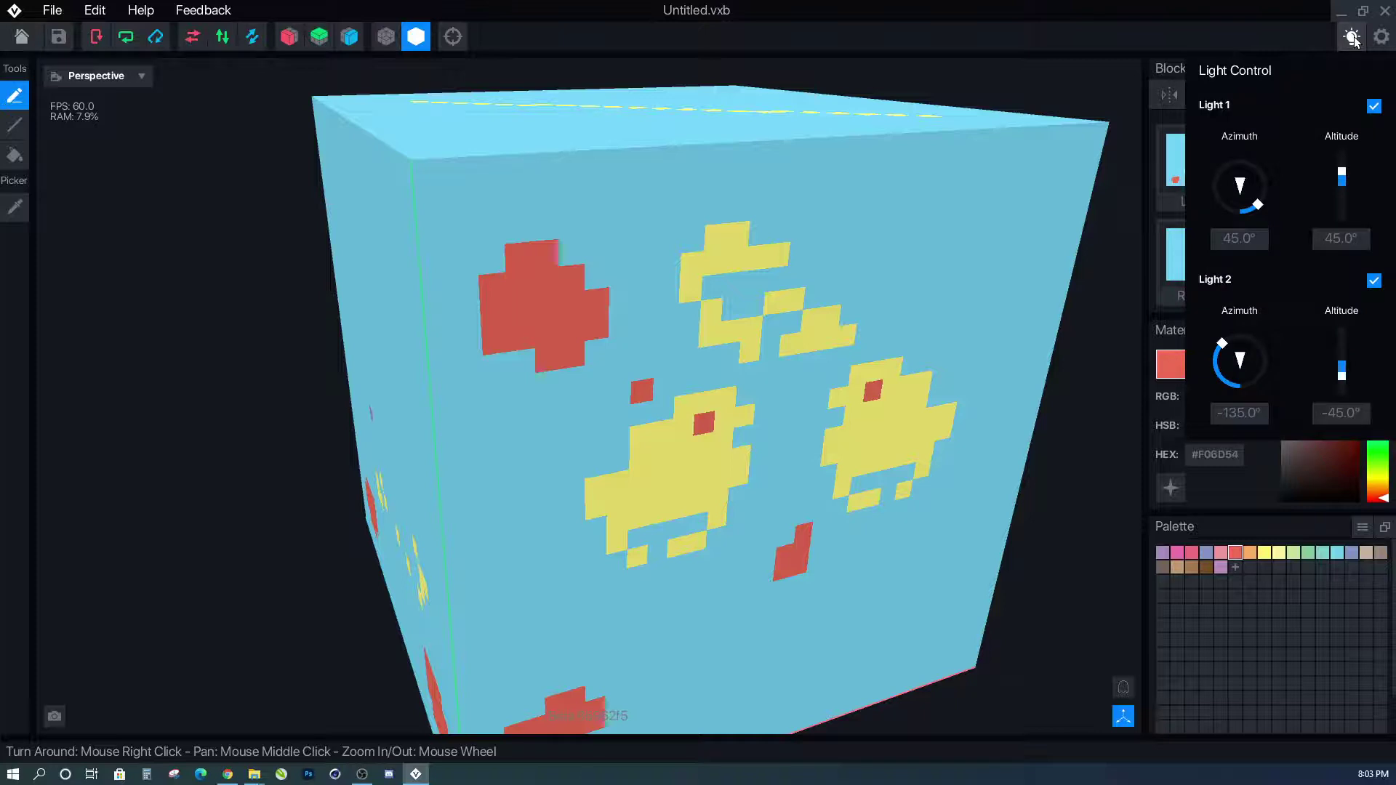
click(1353, 38)
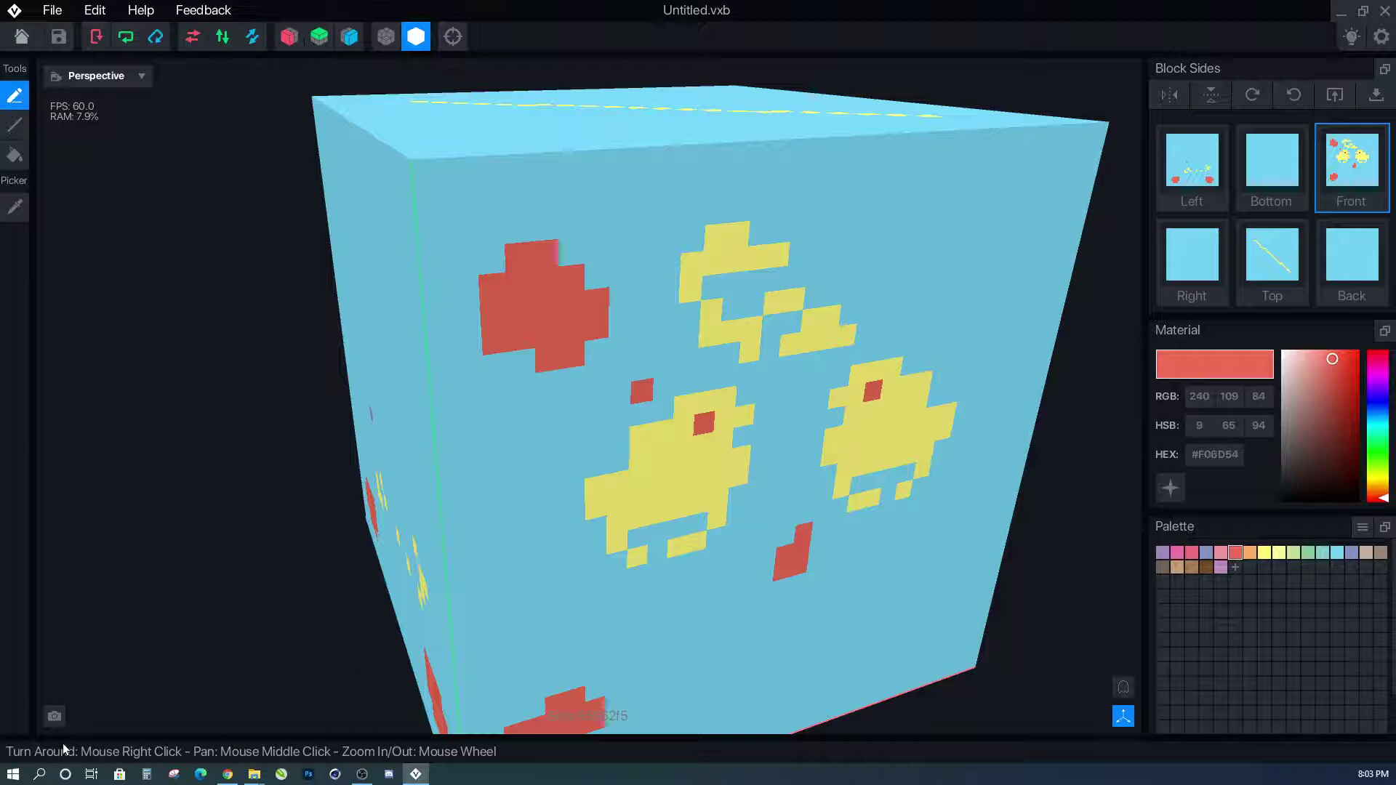
right_drag(500, 590, 385, 682)
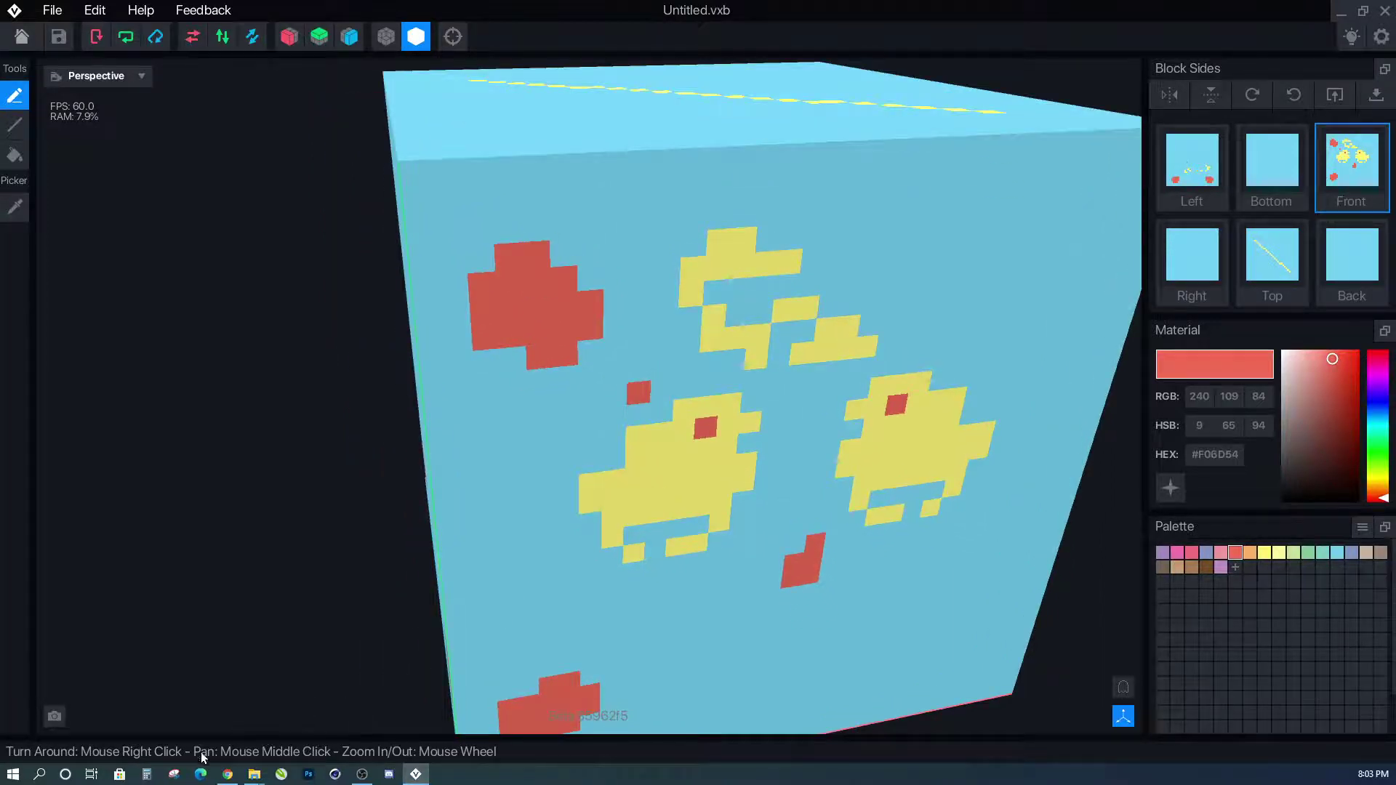
right_drag(646, 577, 643, 544)
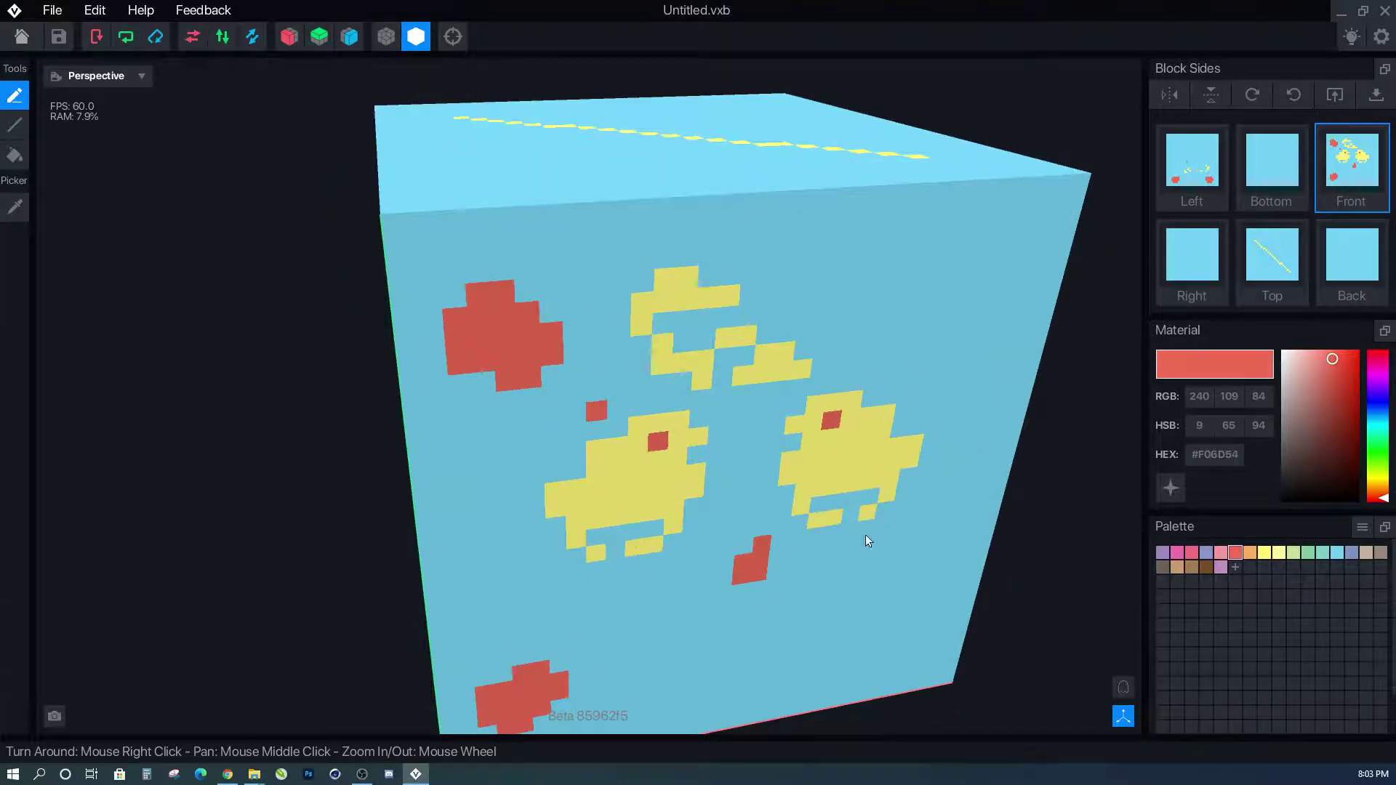
click(54, 10)
click(55, 11)
Return to the welcome screen without saving the changes to Untitled.vxb.
scroll(691, 427, down, 5)
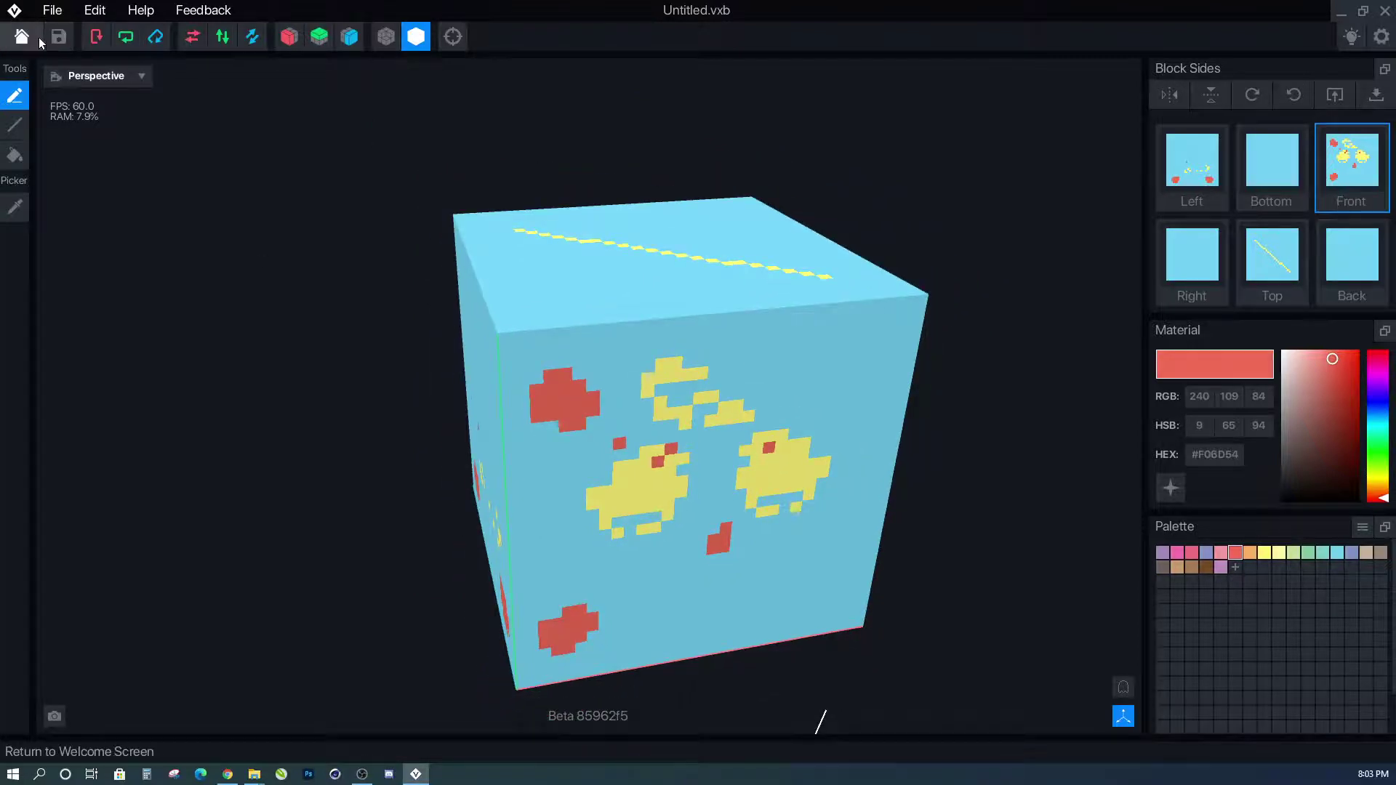
click(22, 37)
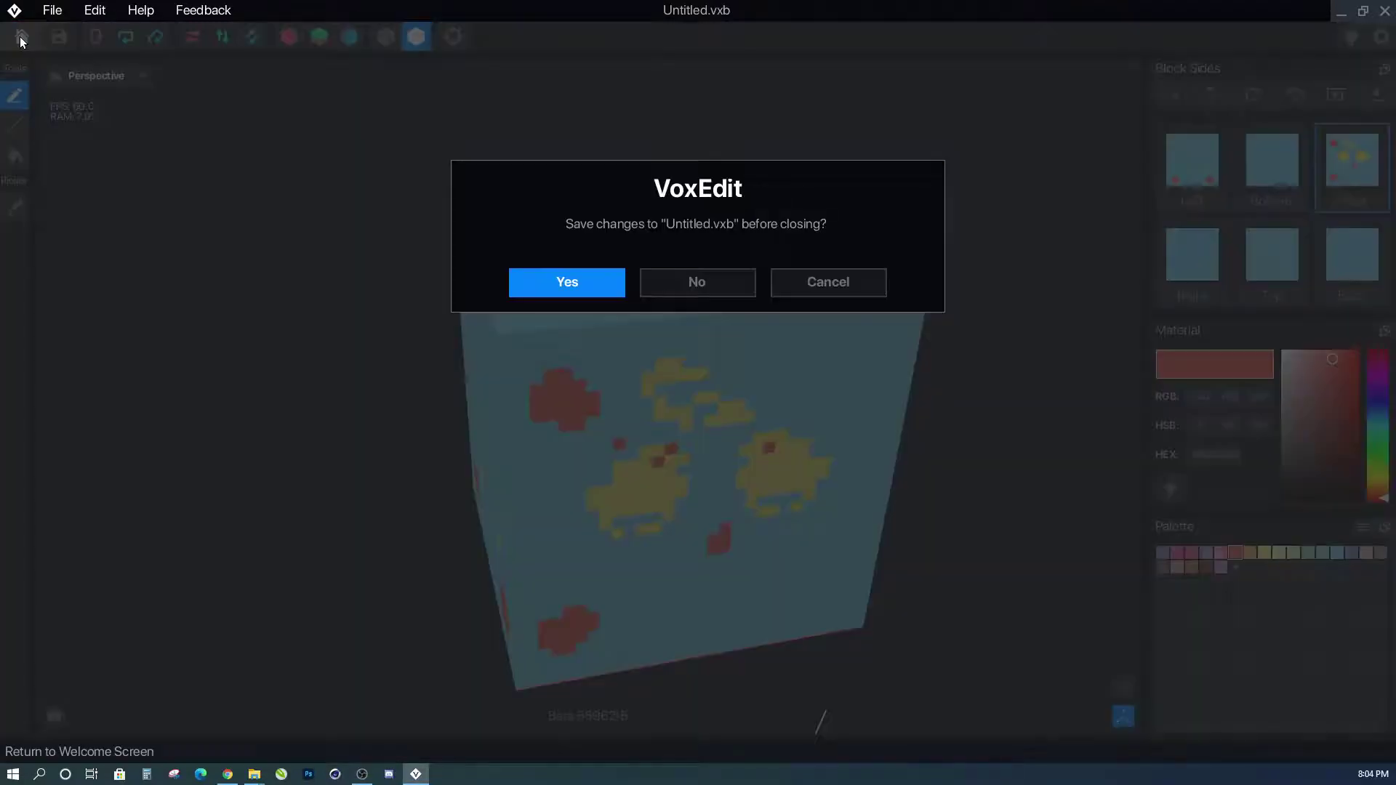
click(694, 285)
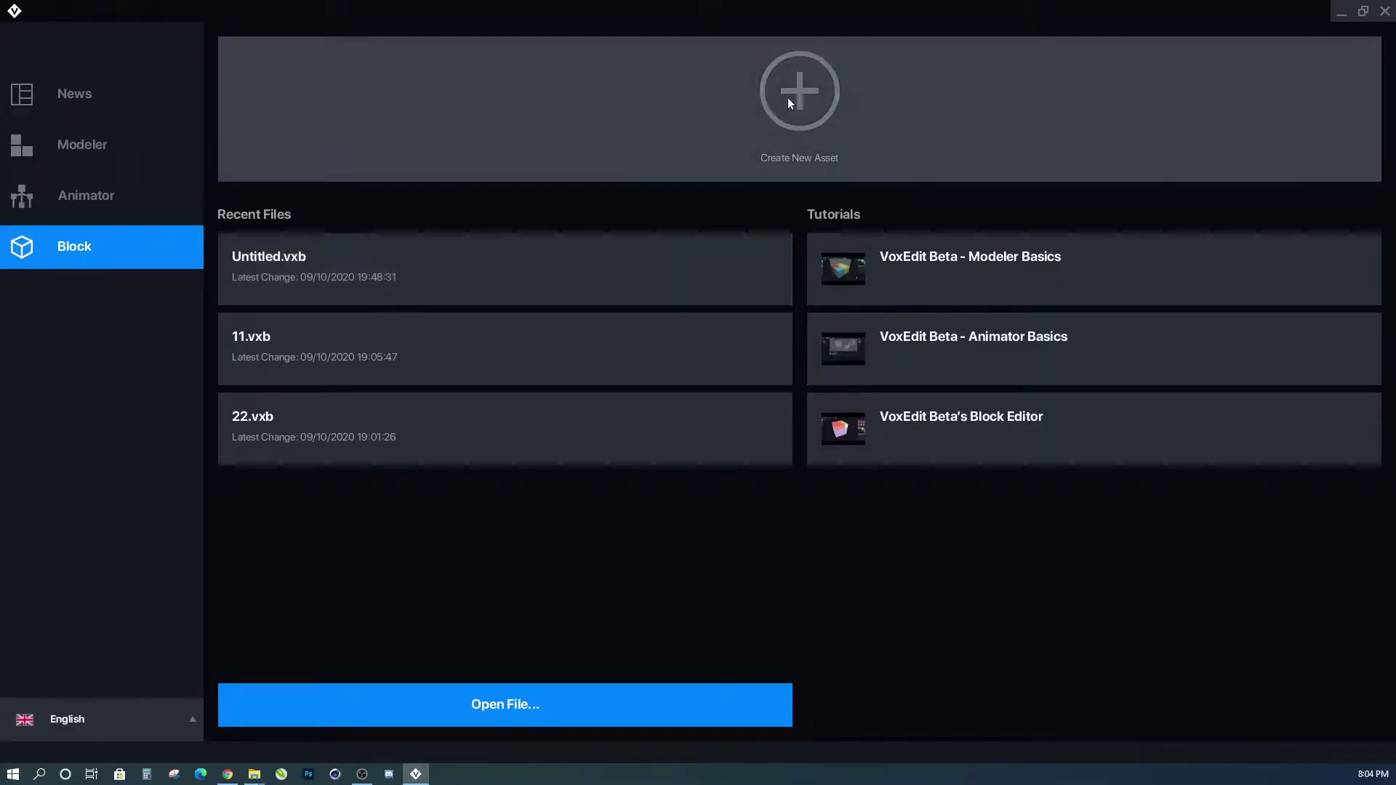
Create a new block asset named Block in the VoxEdit folder.
click(797, 94)
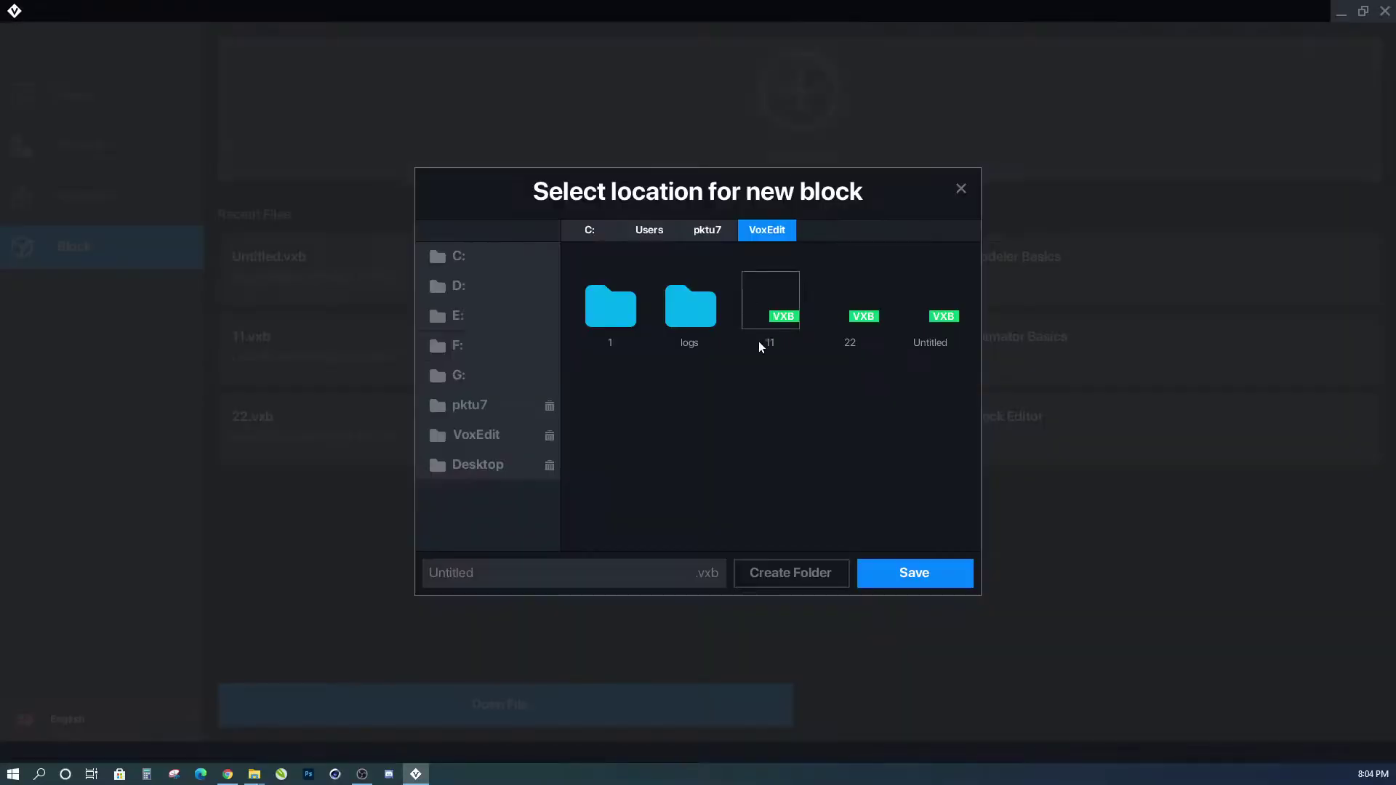
click(573, 568)
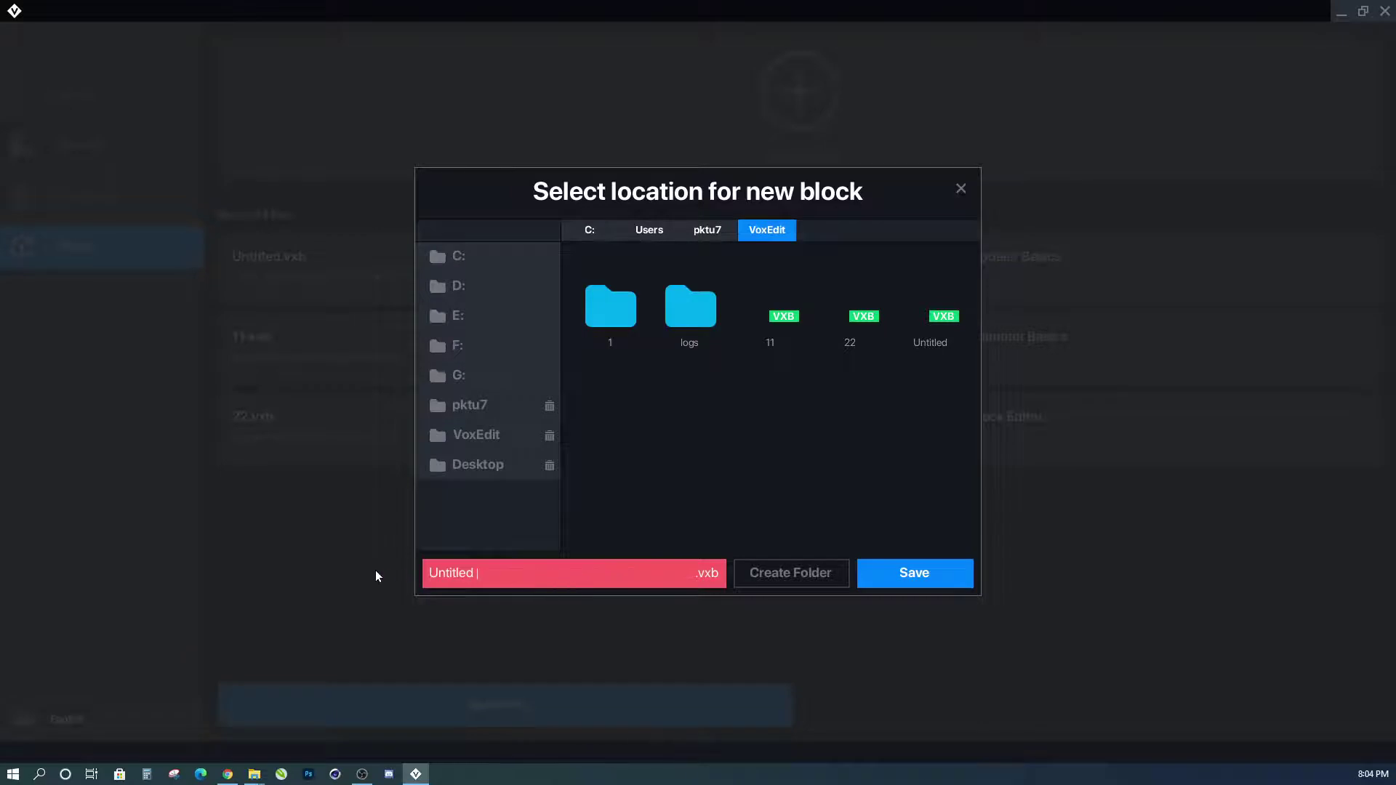
key(ctrl+a)
text(1)
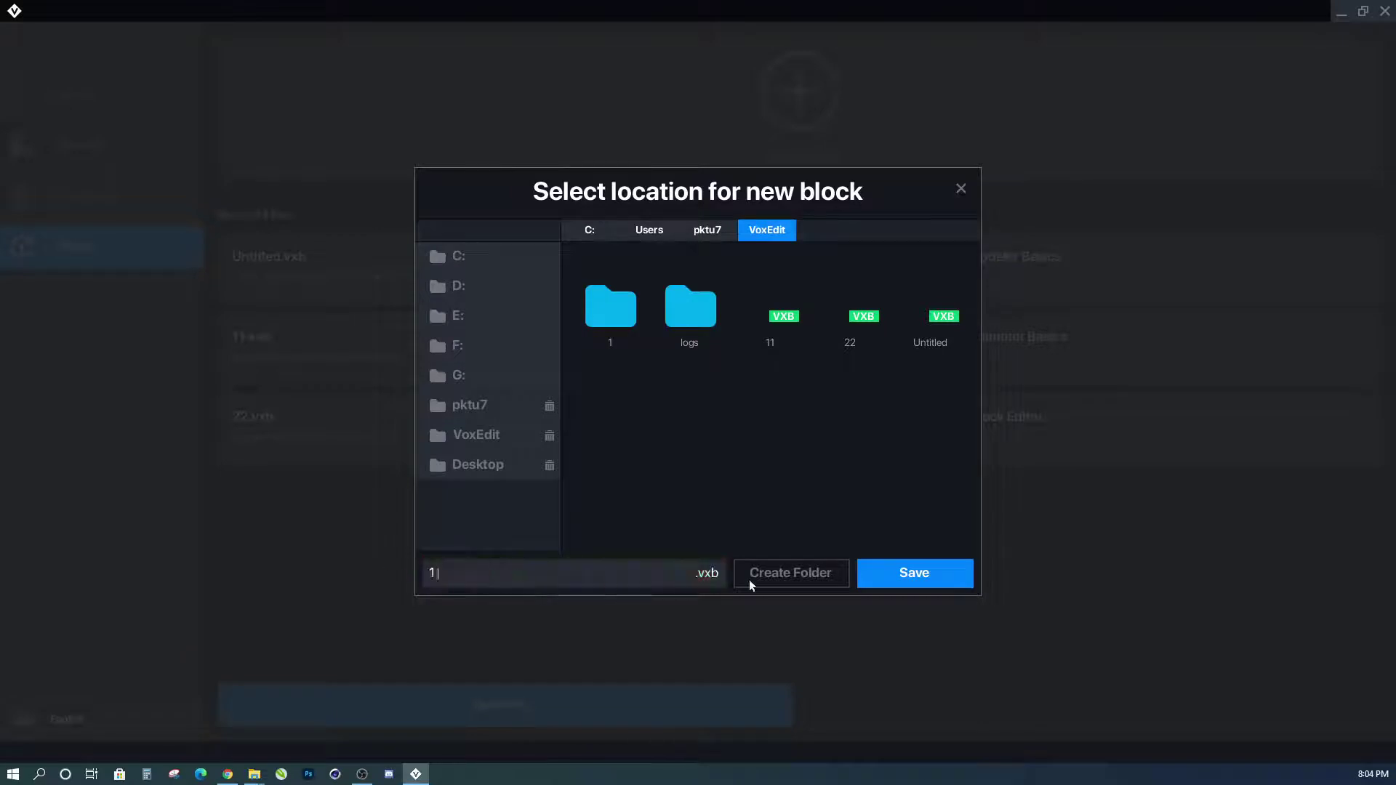
key(BackSpace)
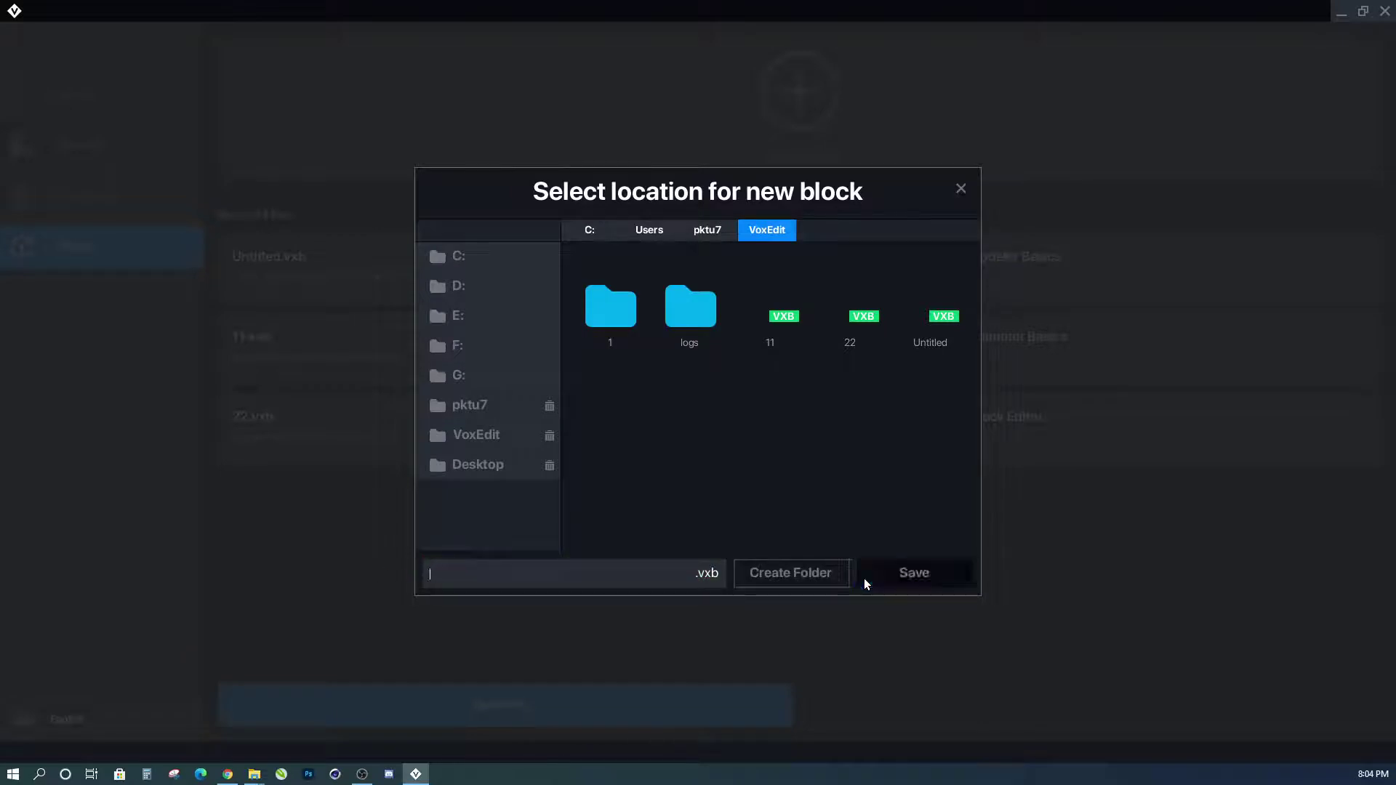
text(Block)
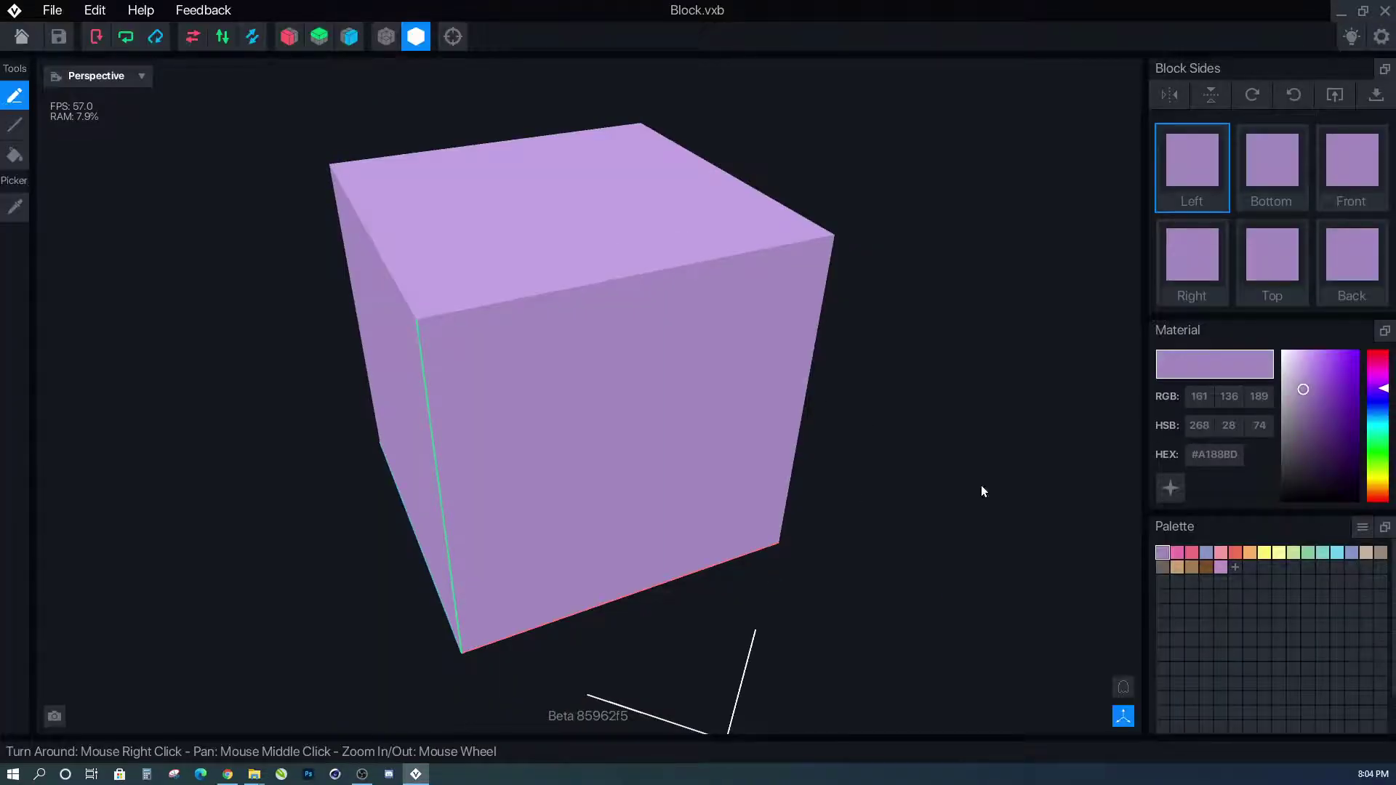
scroll(785, 408, down, 3)
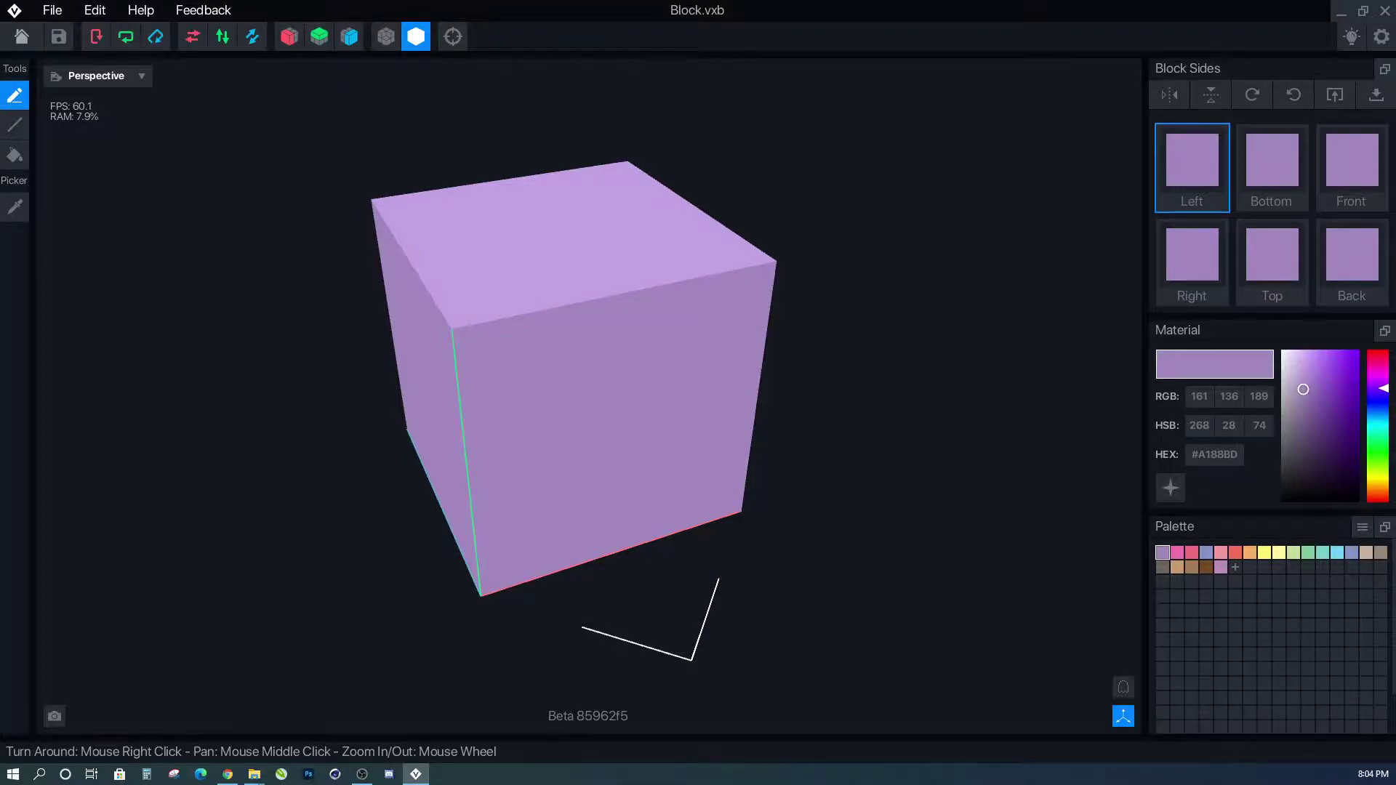
Switch to the web browser and bring up the Pinterest pin showing isometric cube blocks as reference.
key(alt+Tab)
click(390, 140)
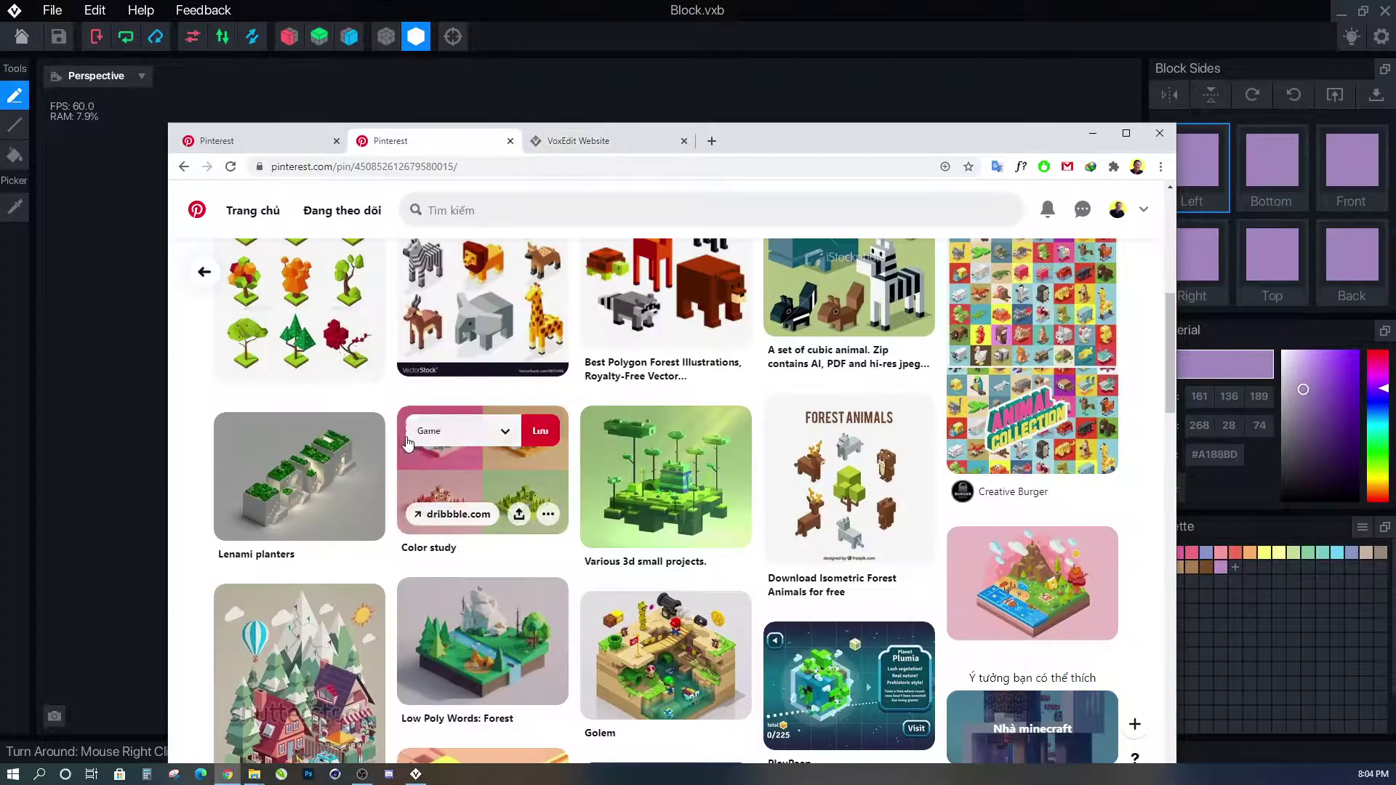
scroll(405, 437, up, 5)
click(276, 141)
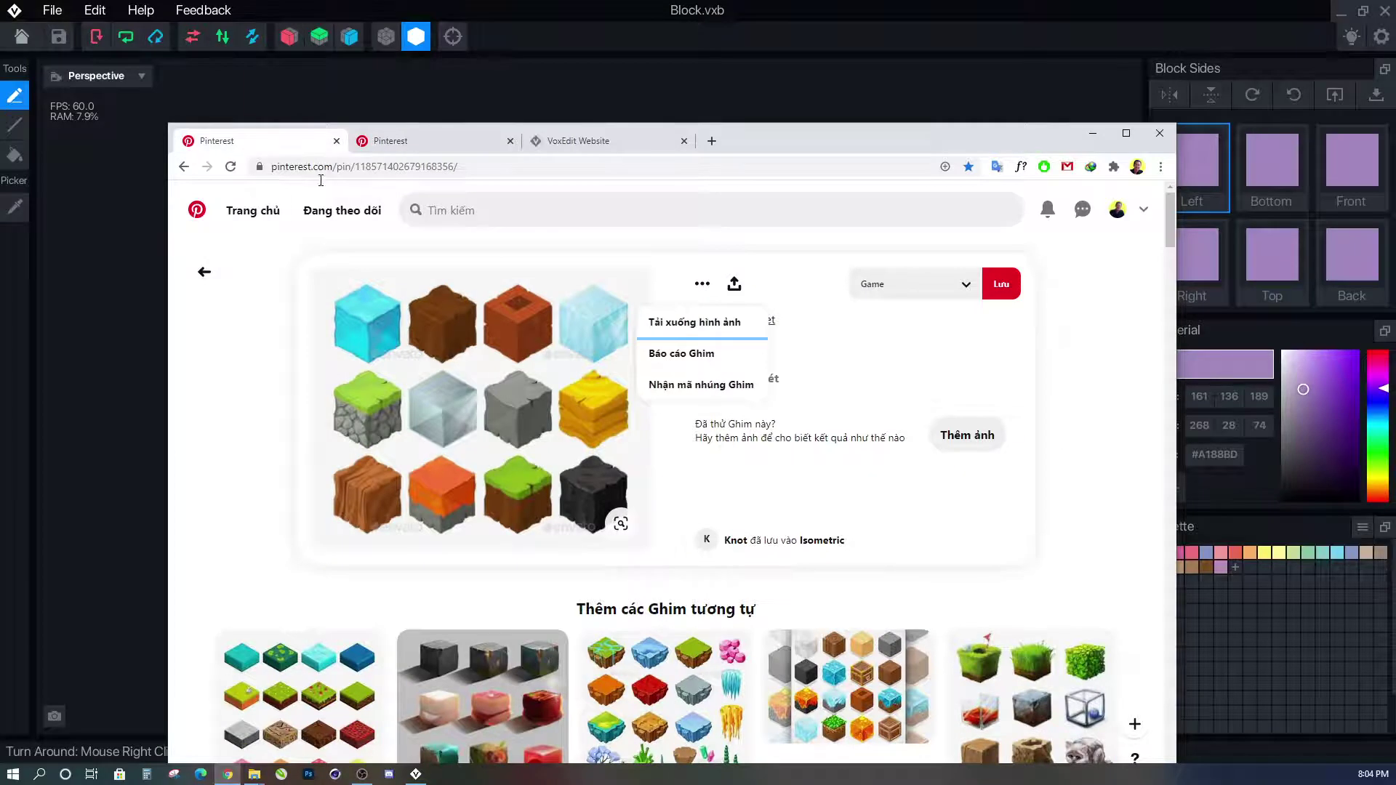
Examine the Pinterest pin of isometric cube blocks and the similar pins below it for block texture ideas.
scroll(663, 640, down, 1)
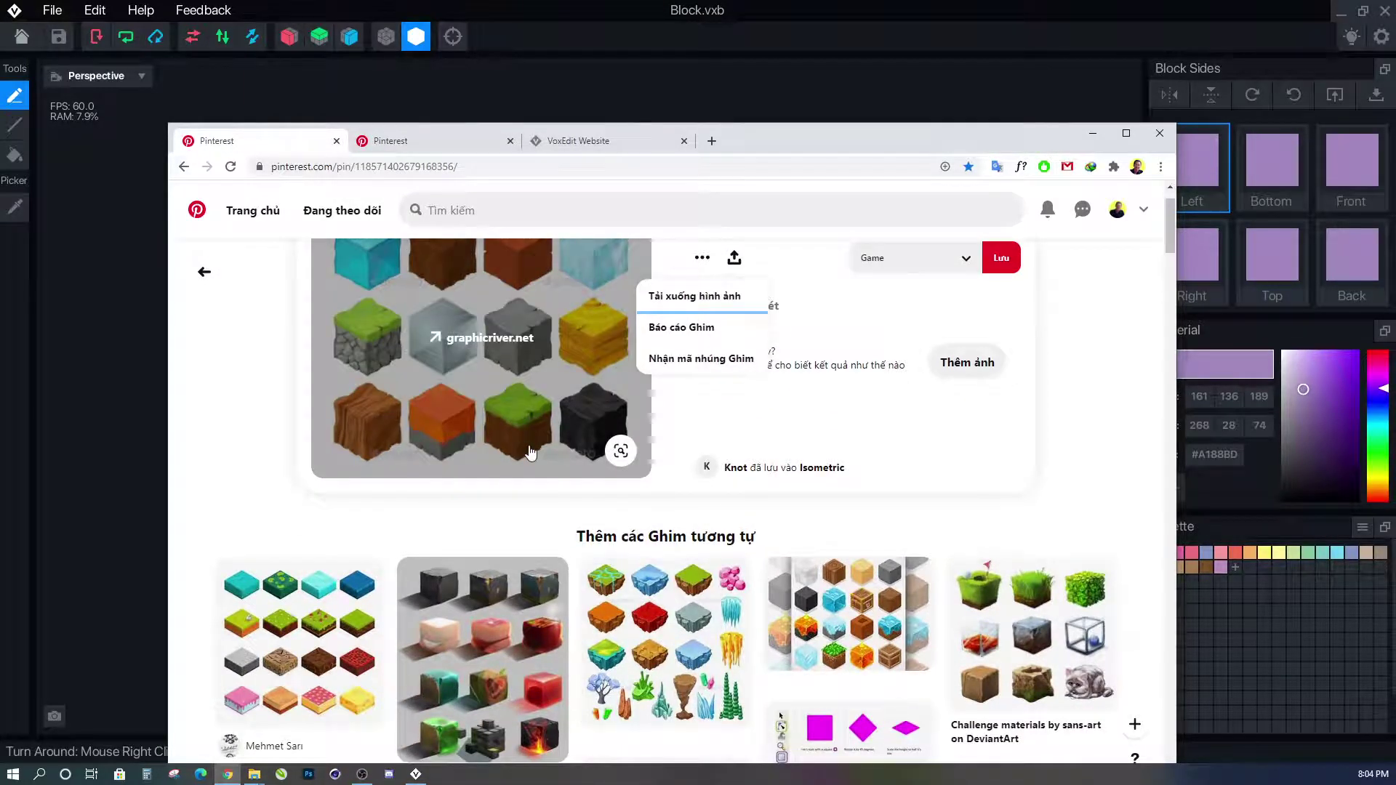
scroll(310, 516, down, 2)
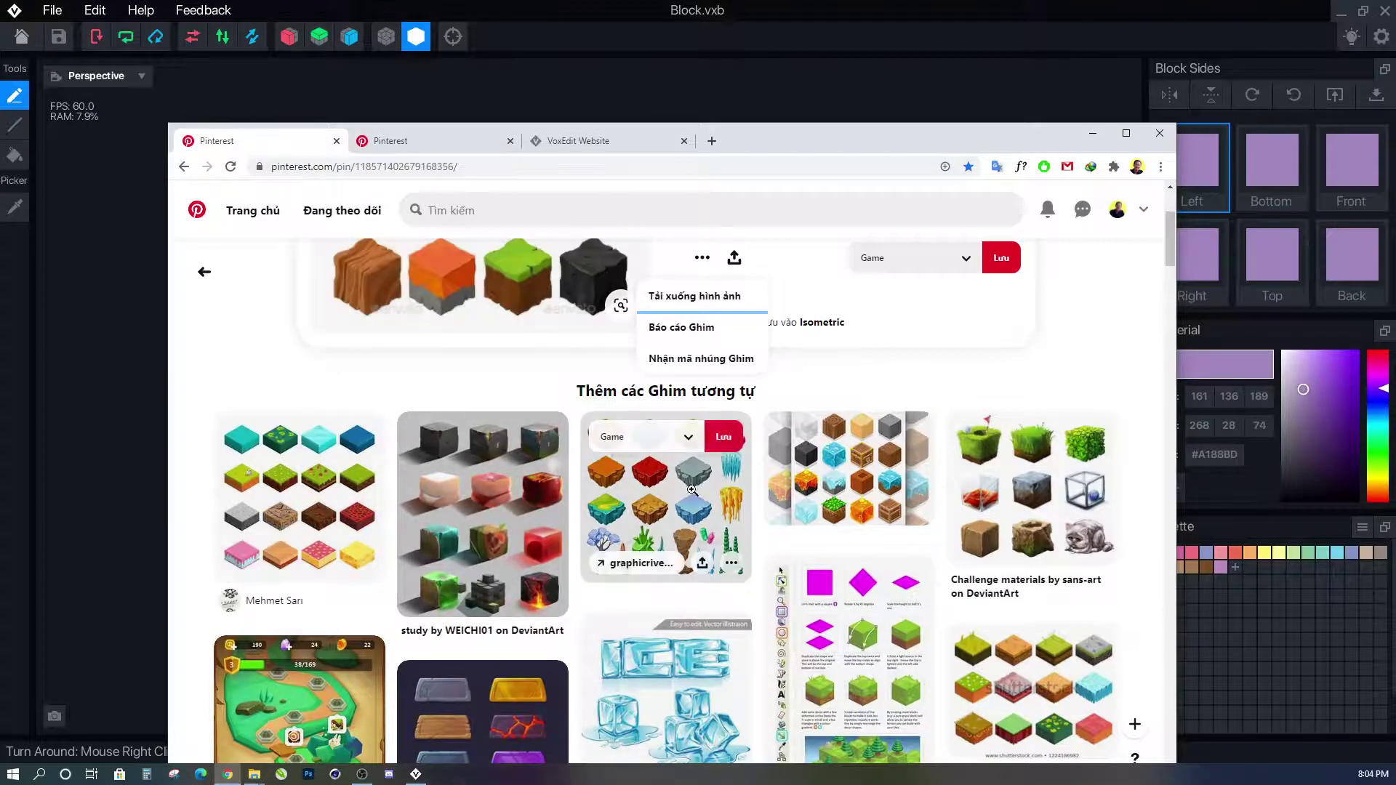
scroll(673, 498, down, 6)
scroll(673, 498, down, 10)
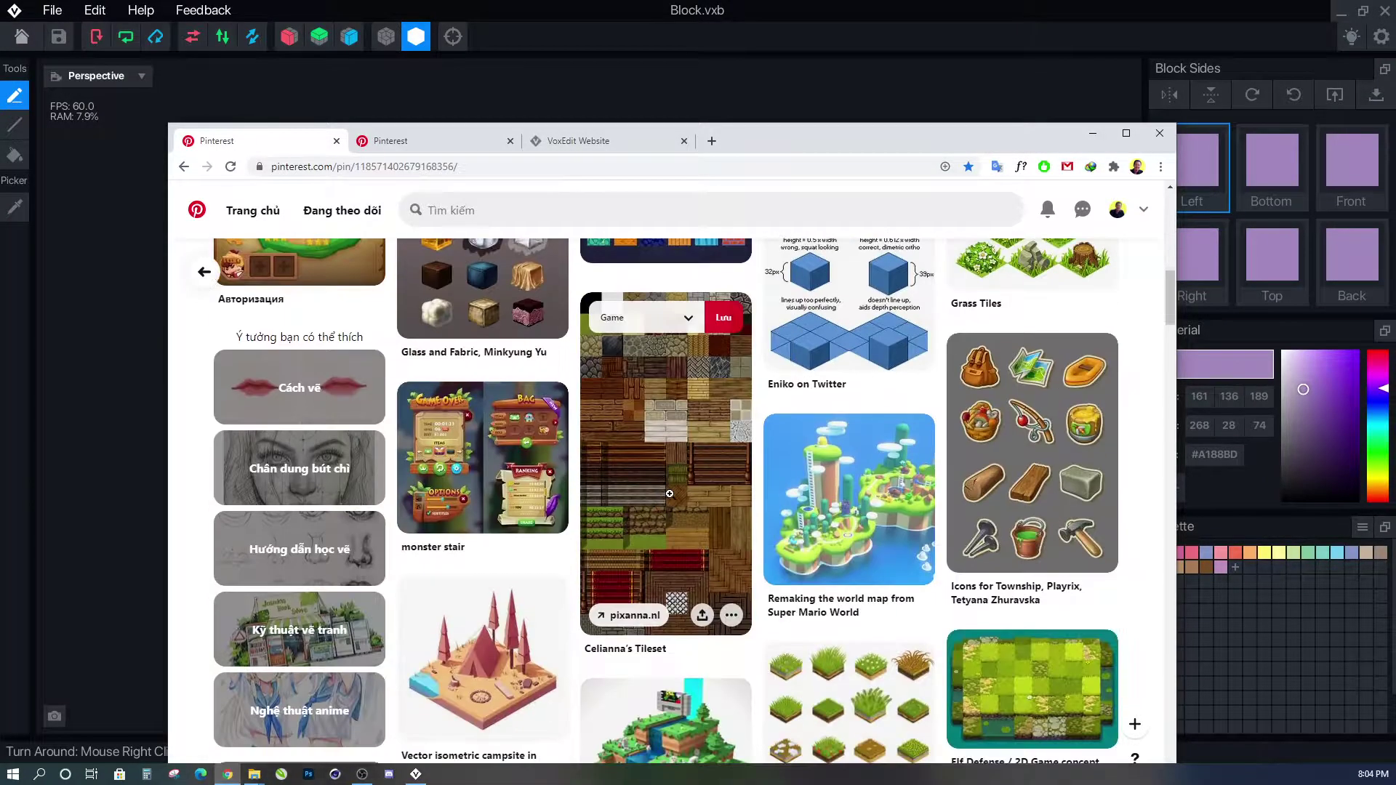
scroll(674, 526, down, 15)
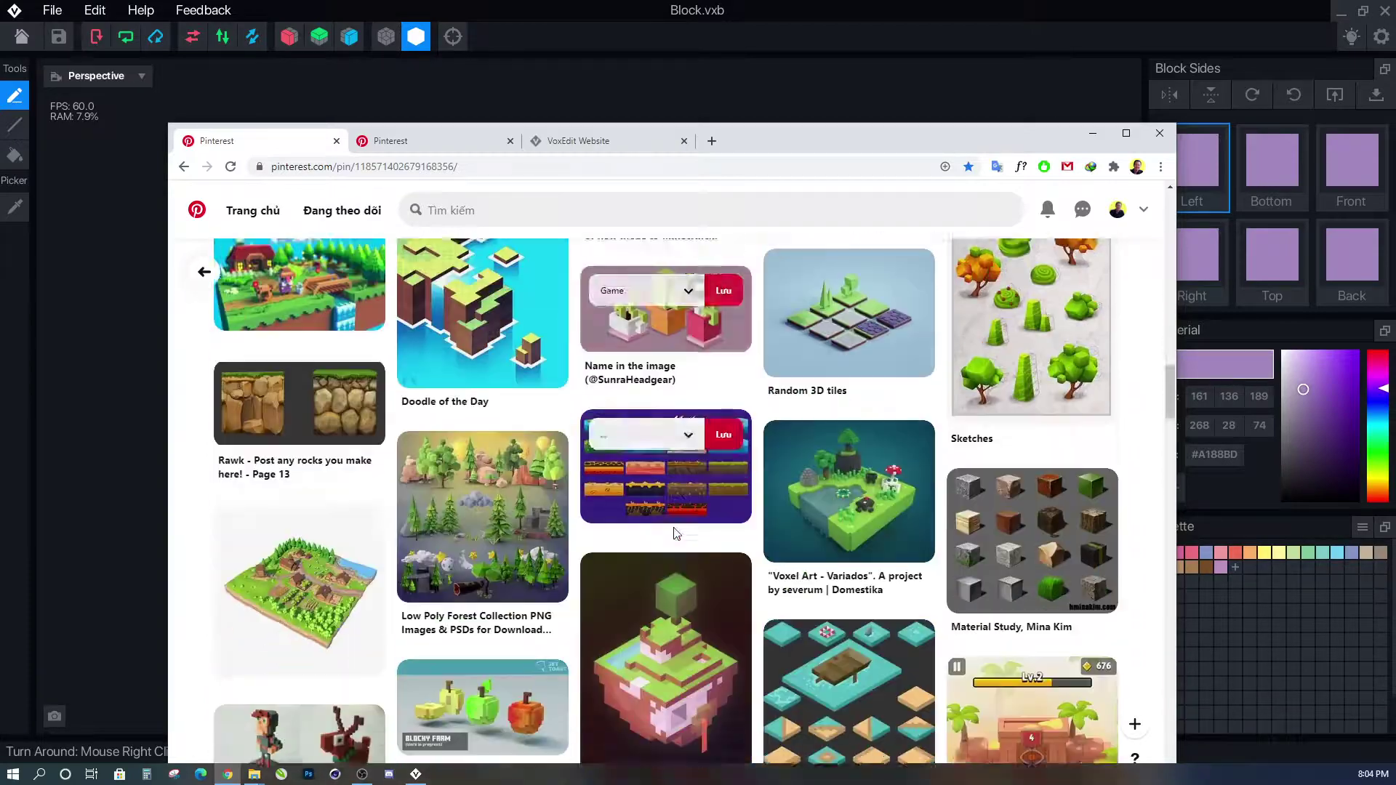
scroll(673, 524, up, 20)
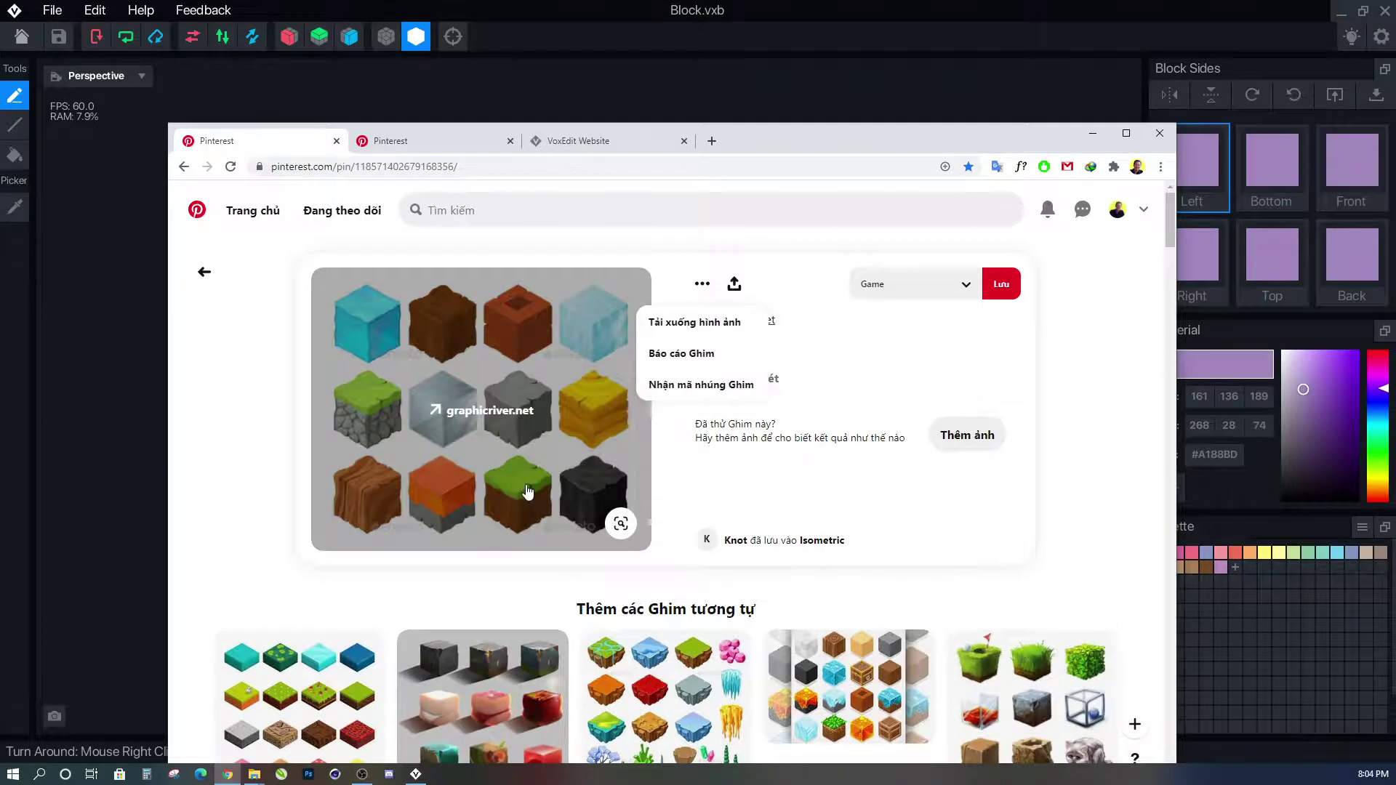
click(525, 486)
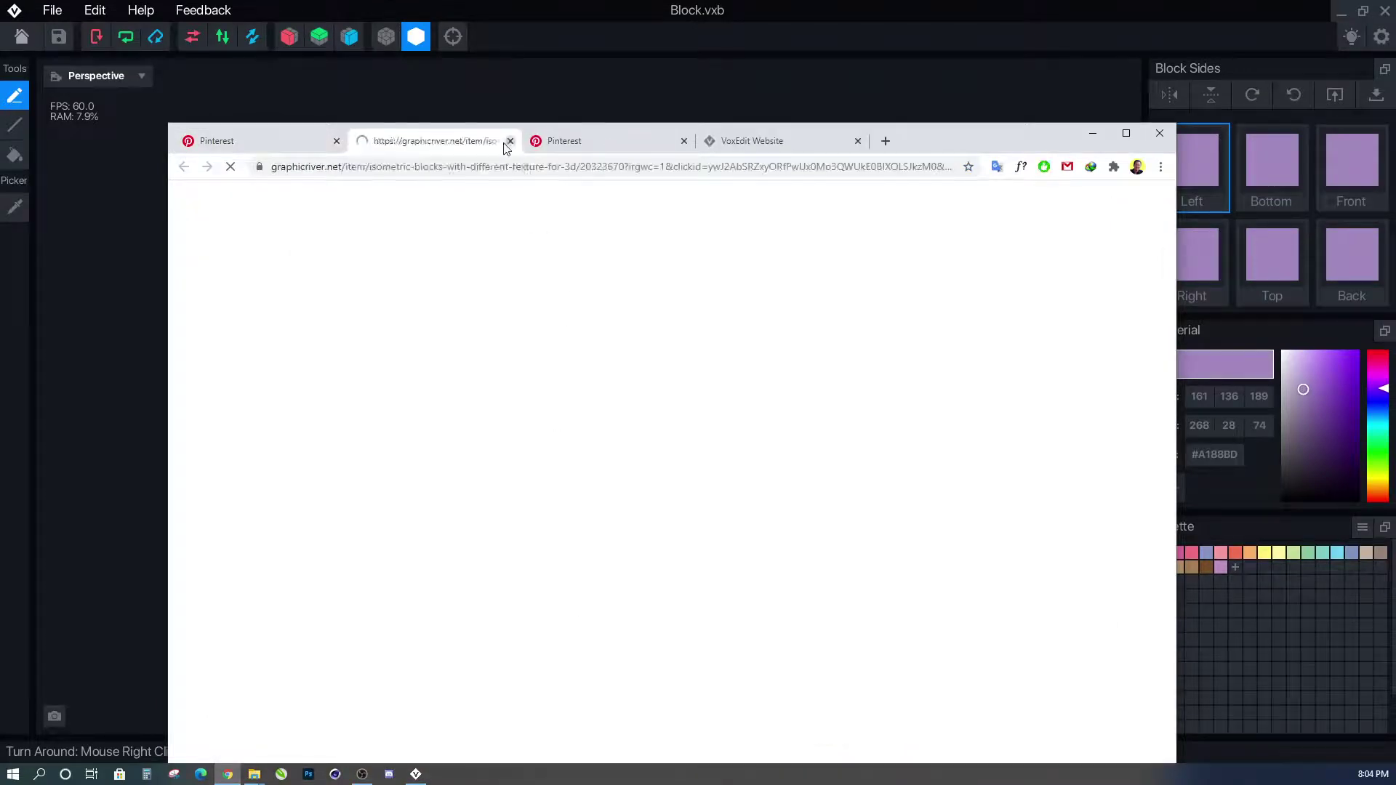
click(510, 141)
scroll(480, 374, down, 2)
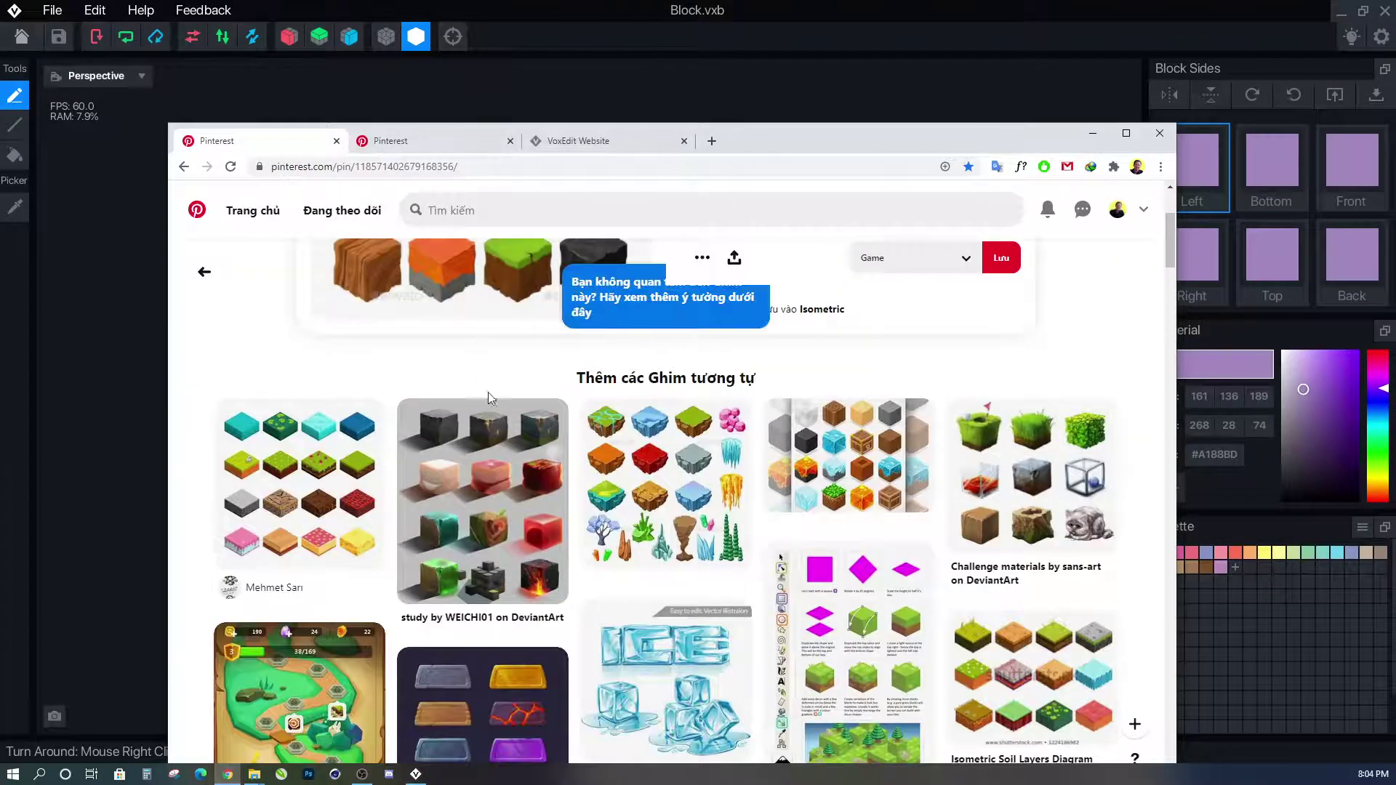
scroll(528, 430, up, 1)
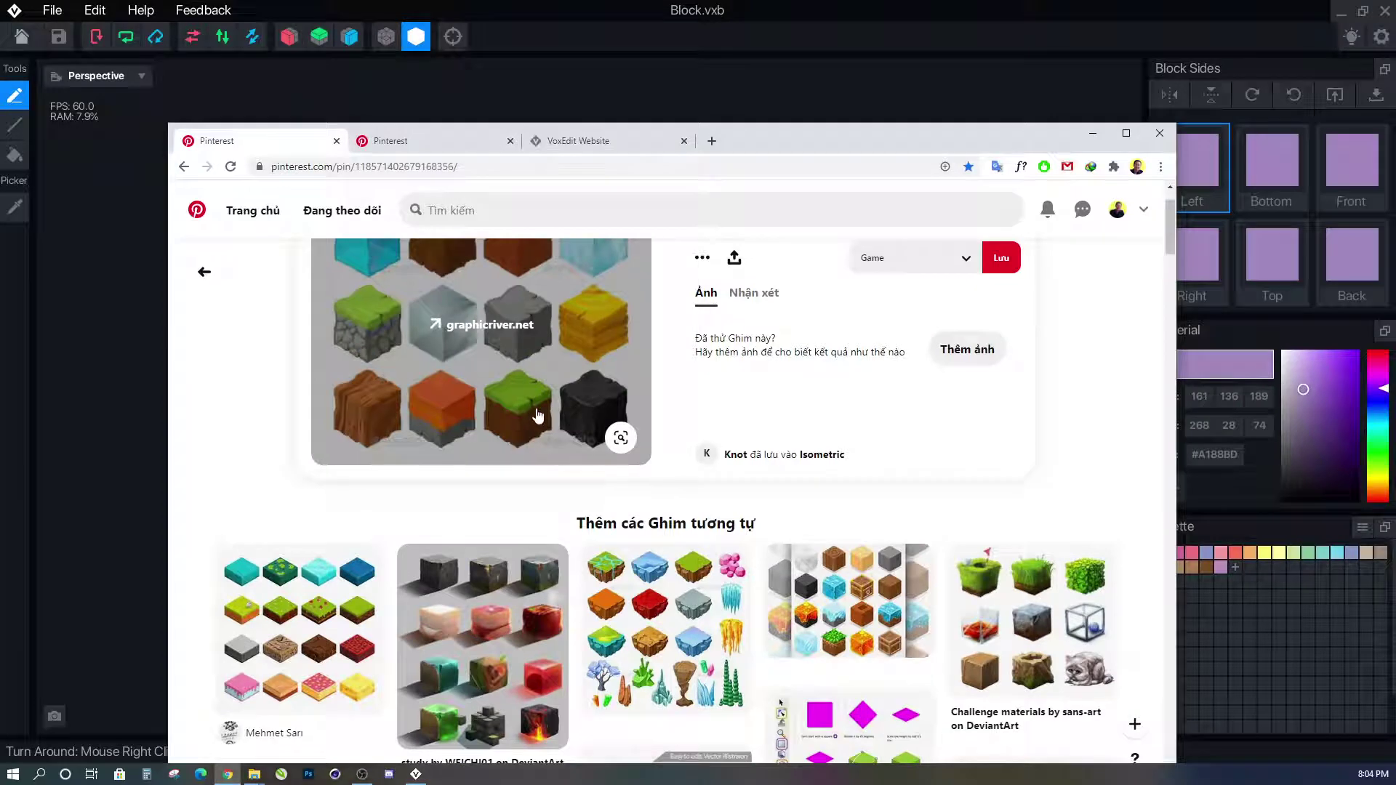
scroll(538, 422, up, 1)
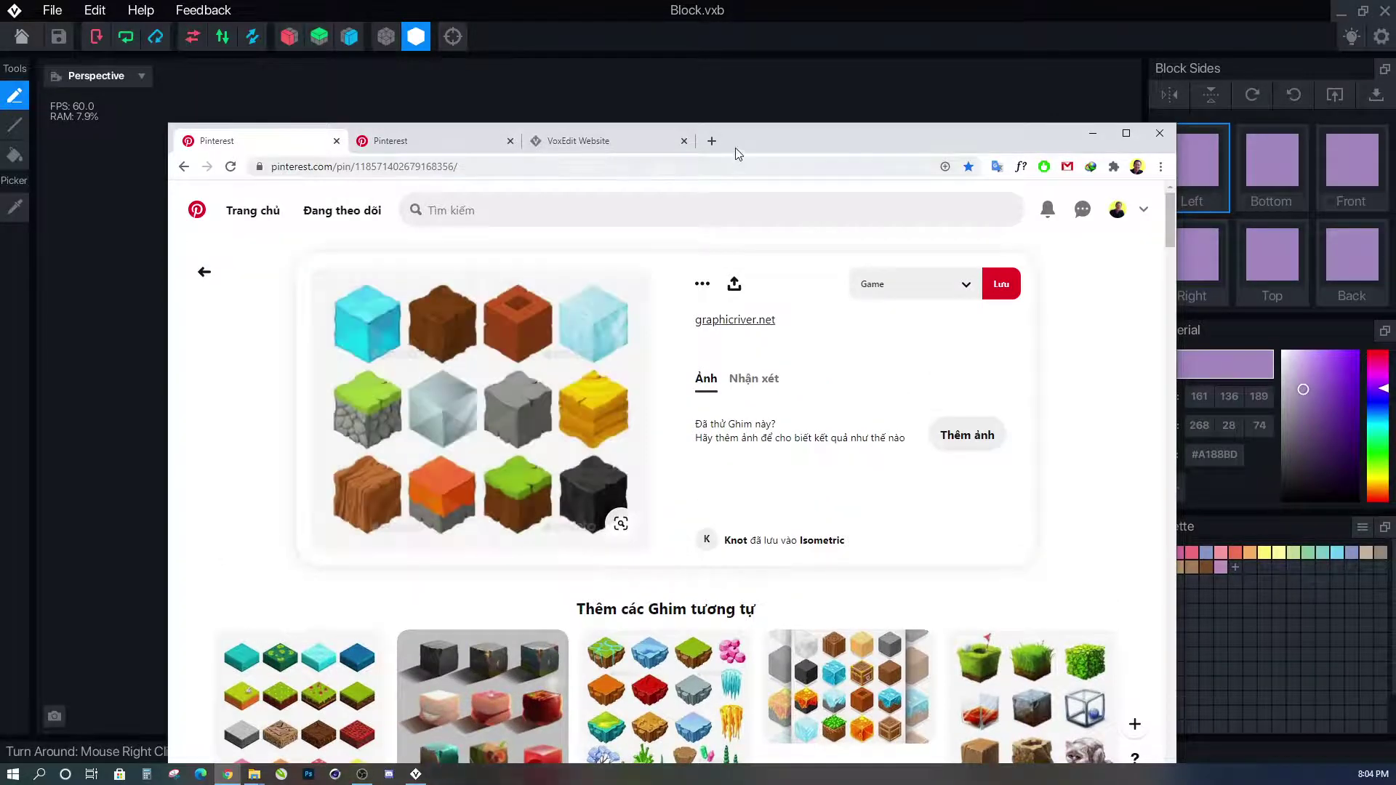
Move the browser window out of the way in front of VoxEdit and recolour the new block to green #189226.
drag(800, 140, 1395, 141)
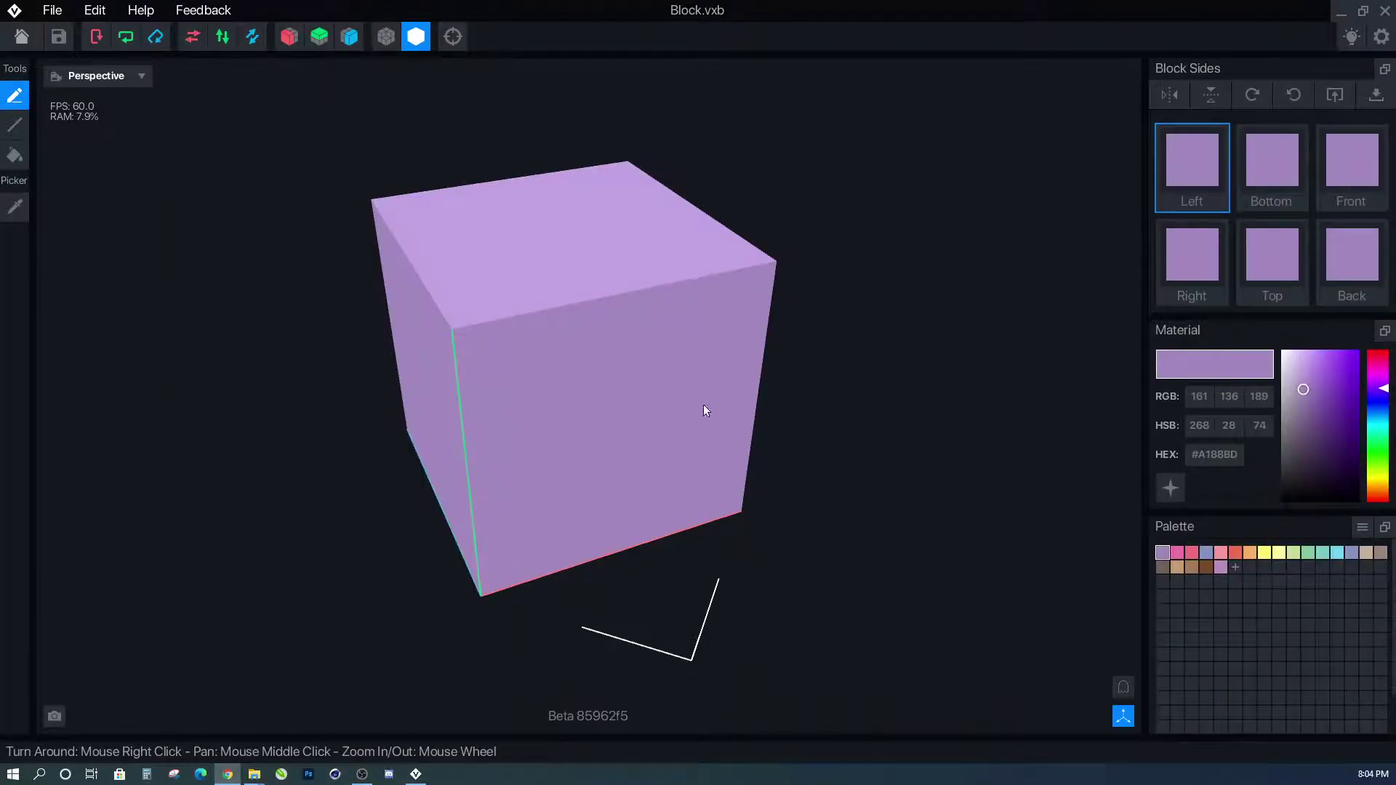
scroll(658, 380, up, 3)
right_drag(651, 376, 627, 434)
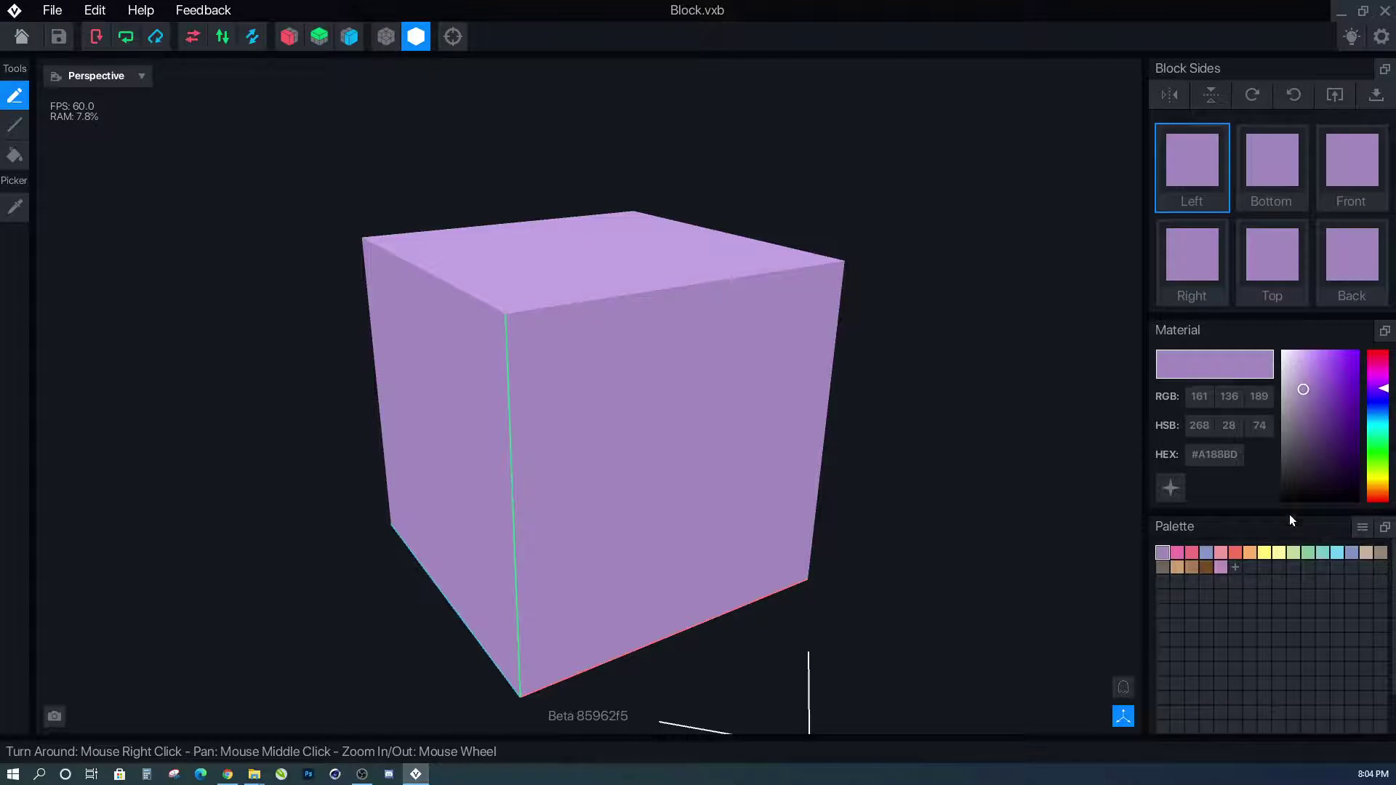
drag(1381, 451, 1386, 454)
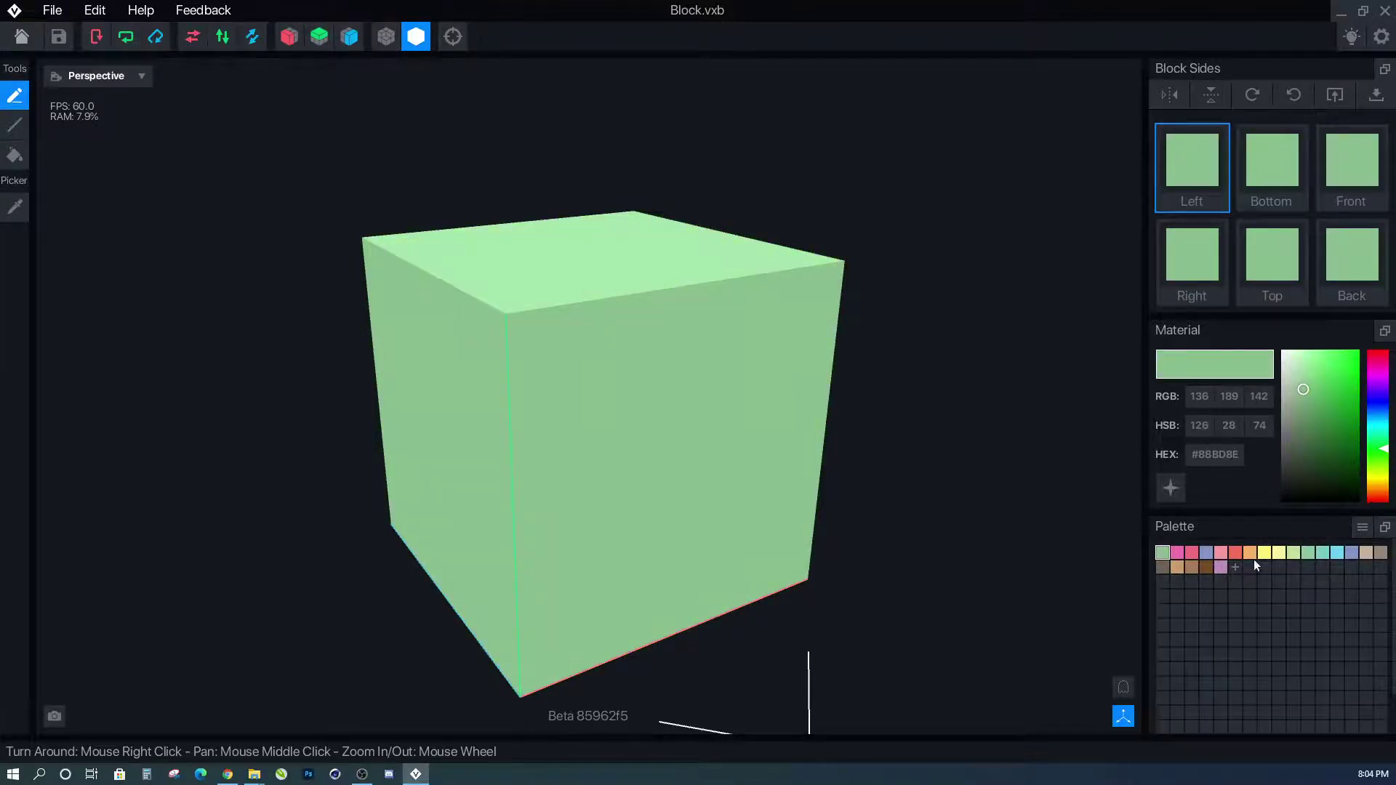
click(1347, 415)
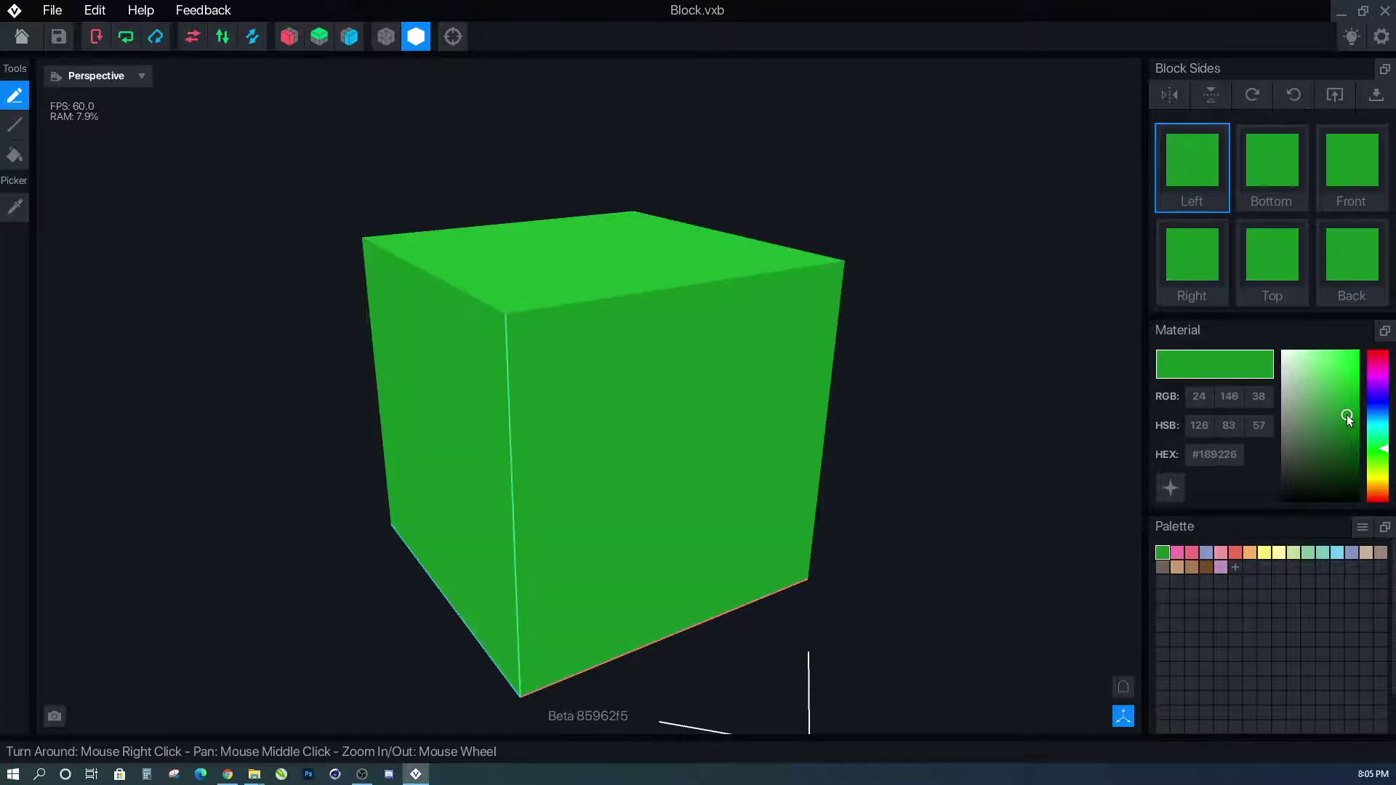
Check the grass-topped dirt cube in the Pinterest reference and fill the whole block in VoxEdit with dark brown #744C28.
key(alt+Tab)
drag(1062, 48, 981, 70)
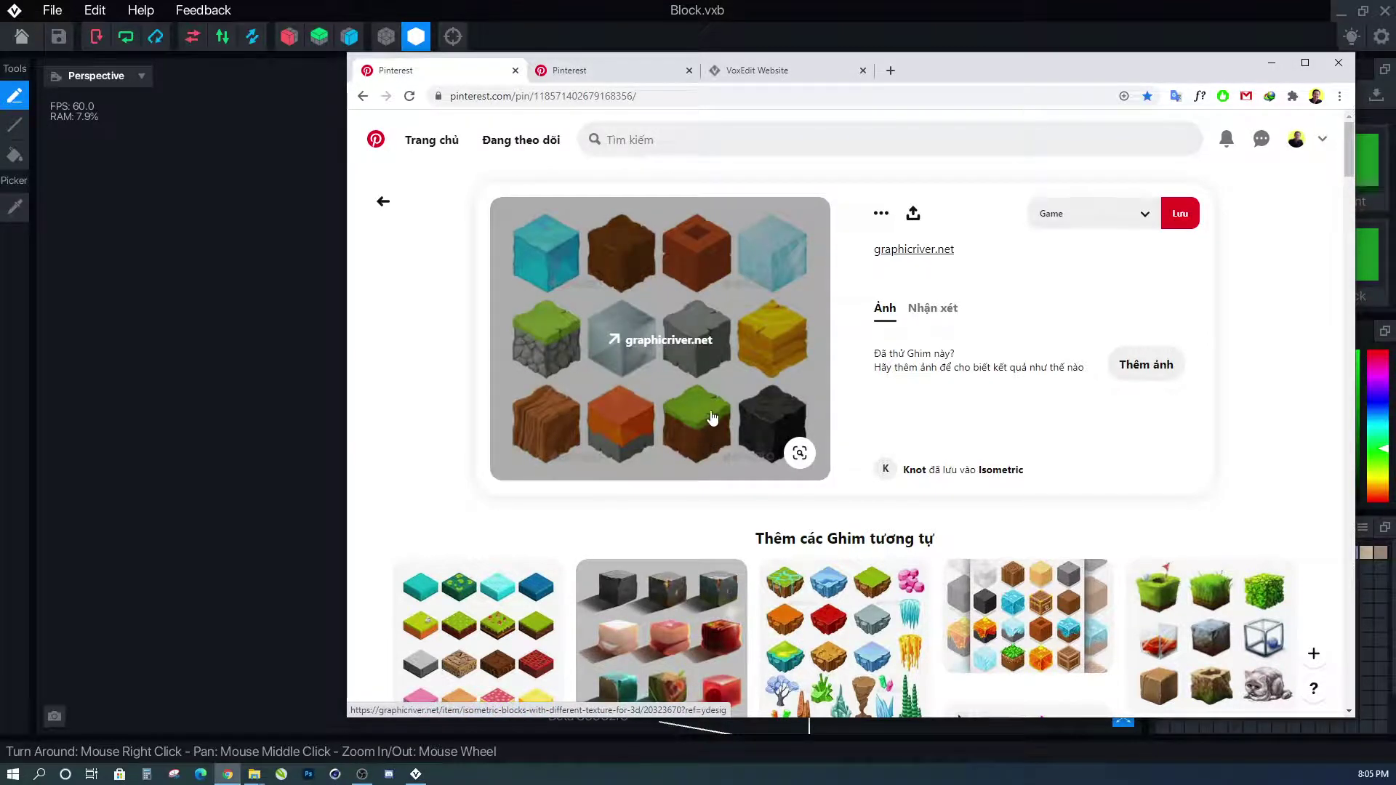
click(1272, 63)
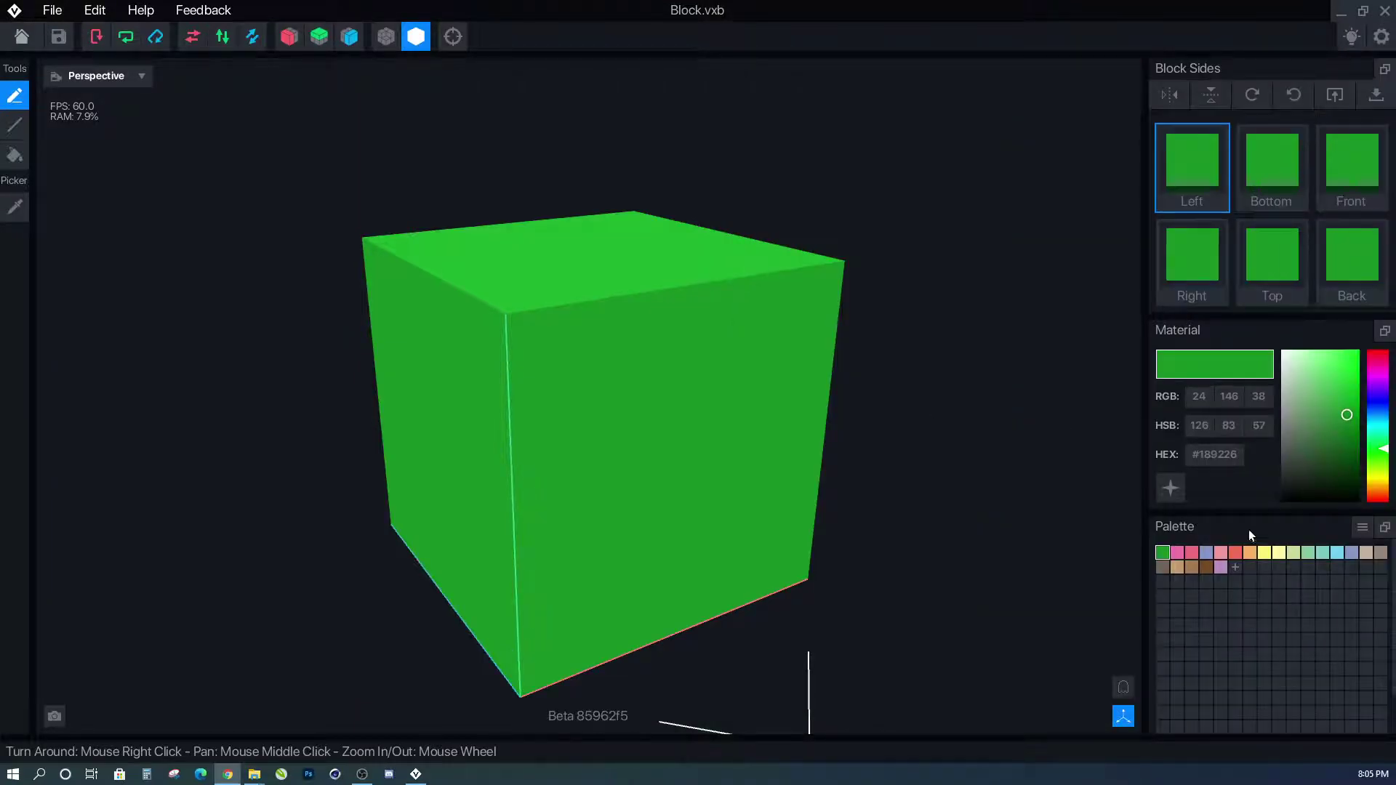
click(1206, 567)
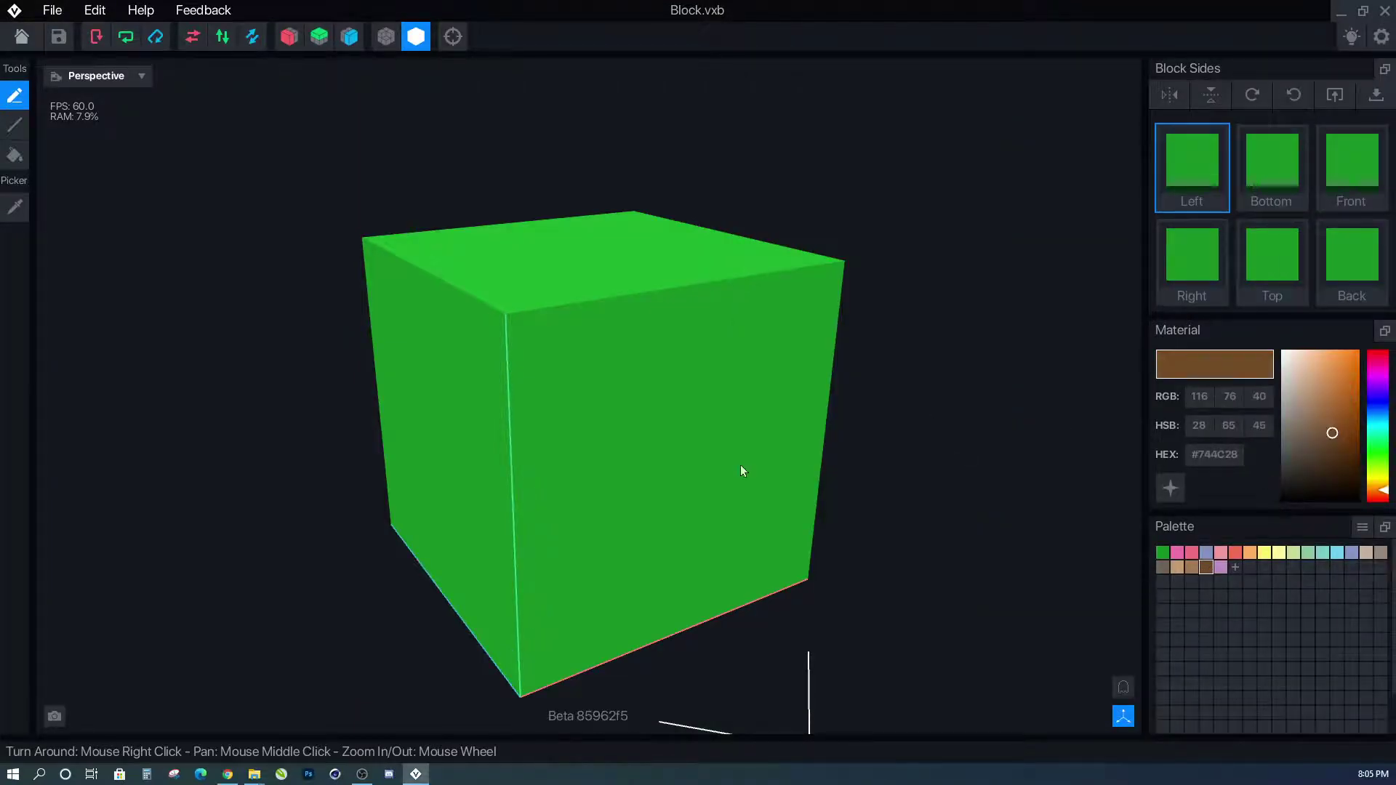
click(15, 155)
click(644, 379)
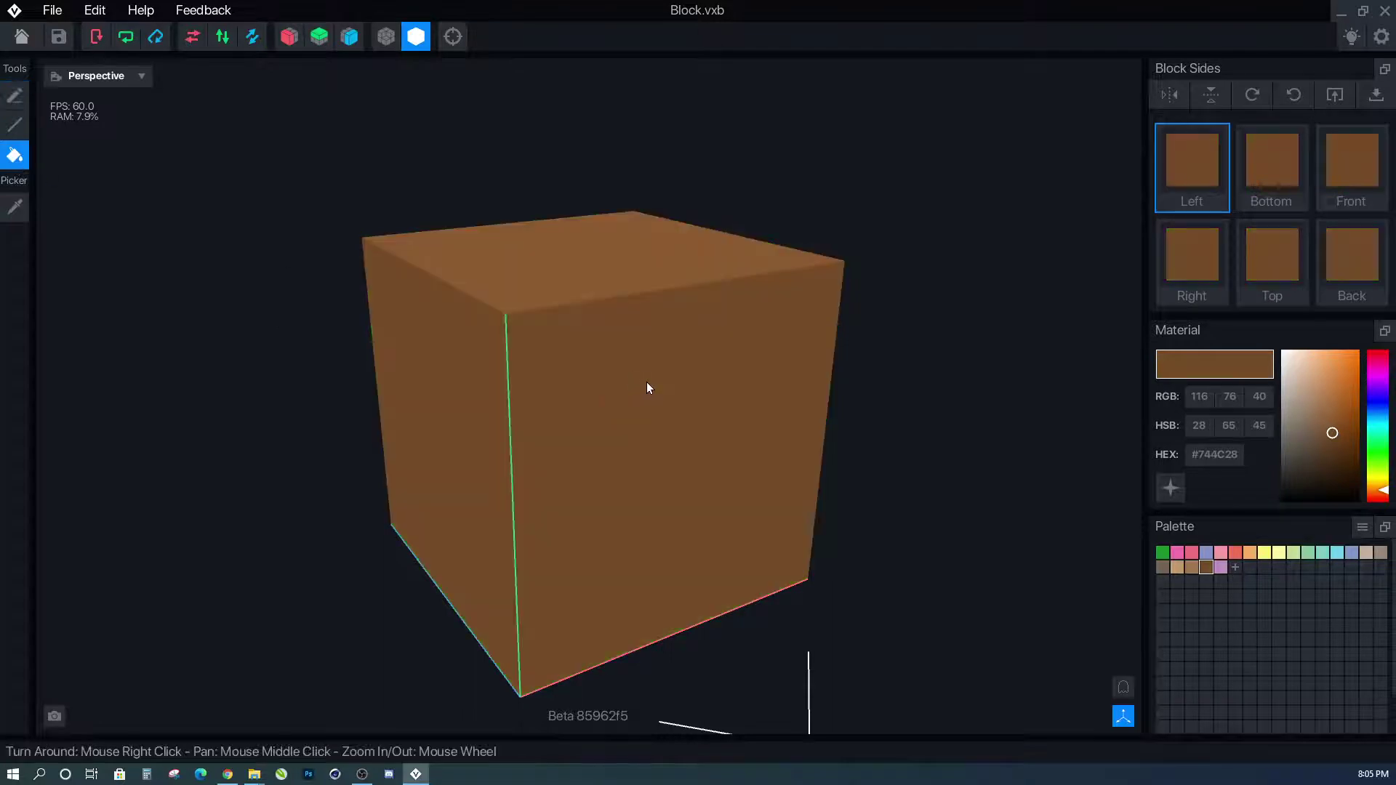
Consult the Pinterest cube reference again and change the dark brown palette colour in VoxEdit to green #28742C.
right_drag(787, 473, 753, 500)
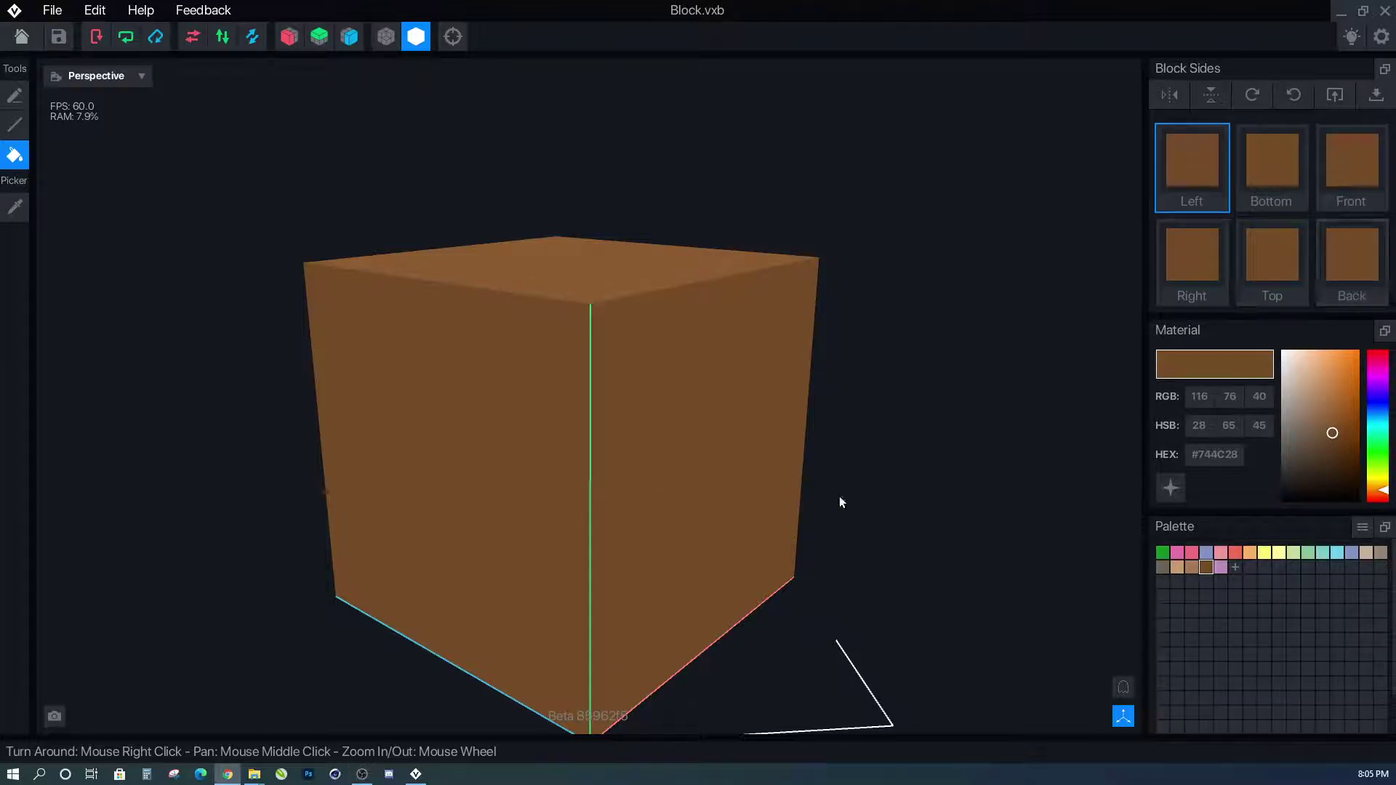
click(228, 774)
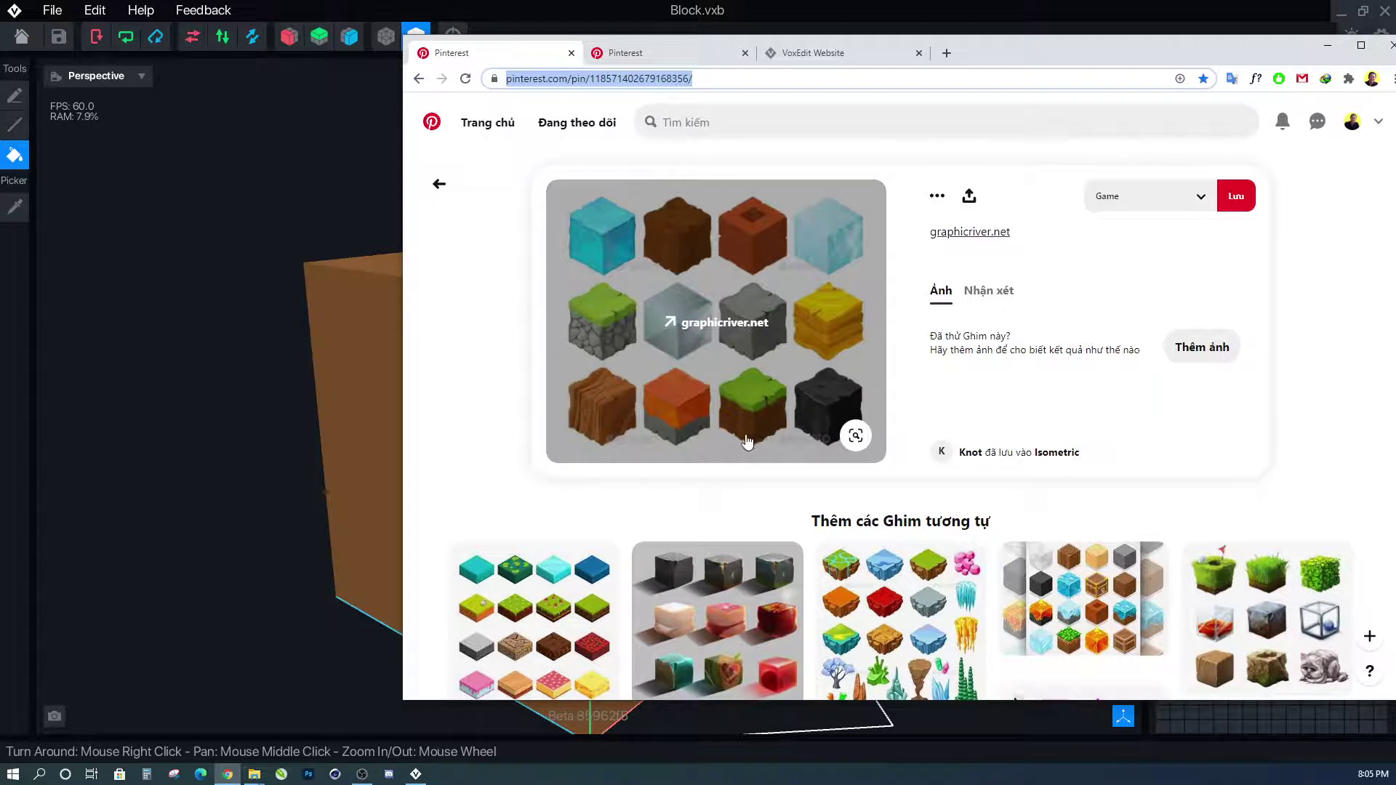
click(1328, 45)
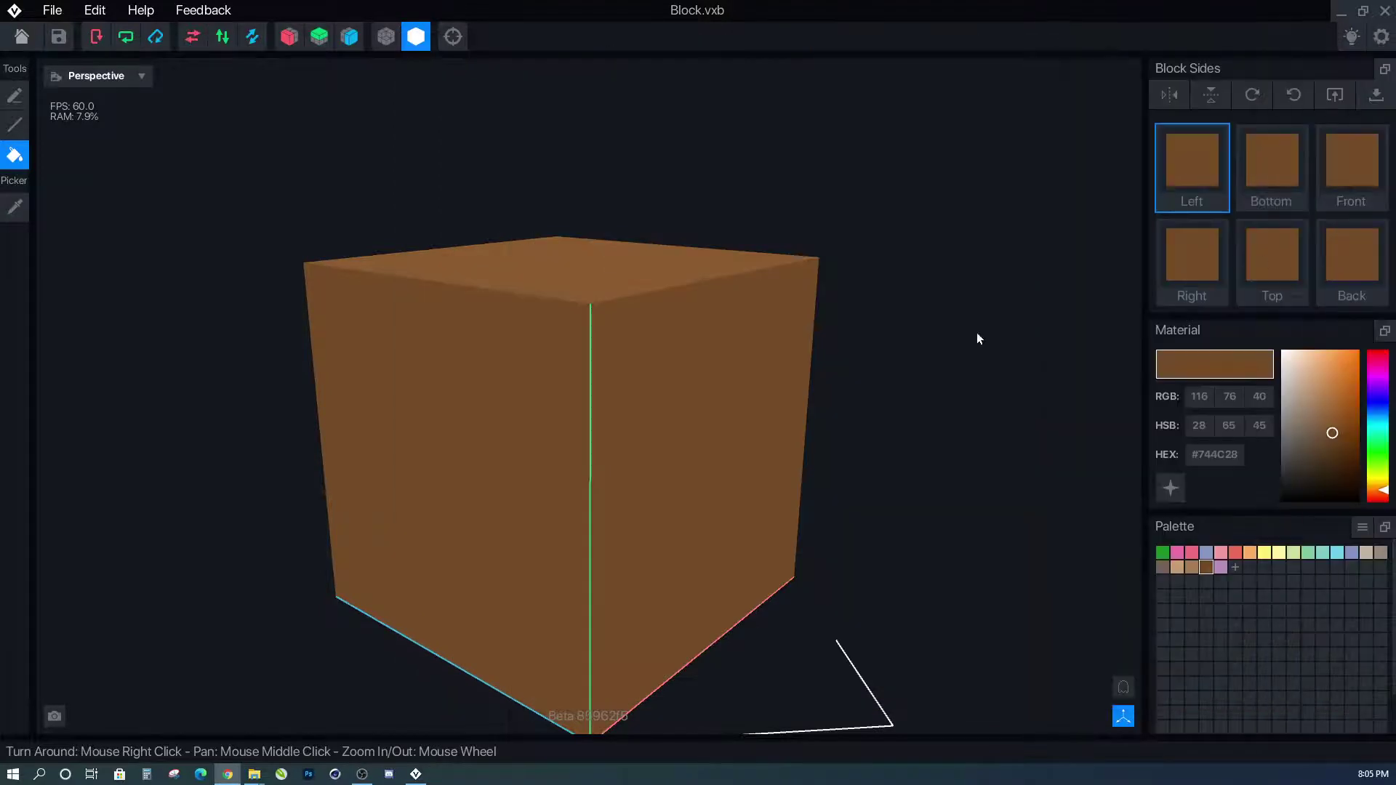
right_drag(776, 459, 757, 492)
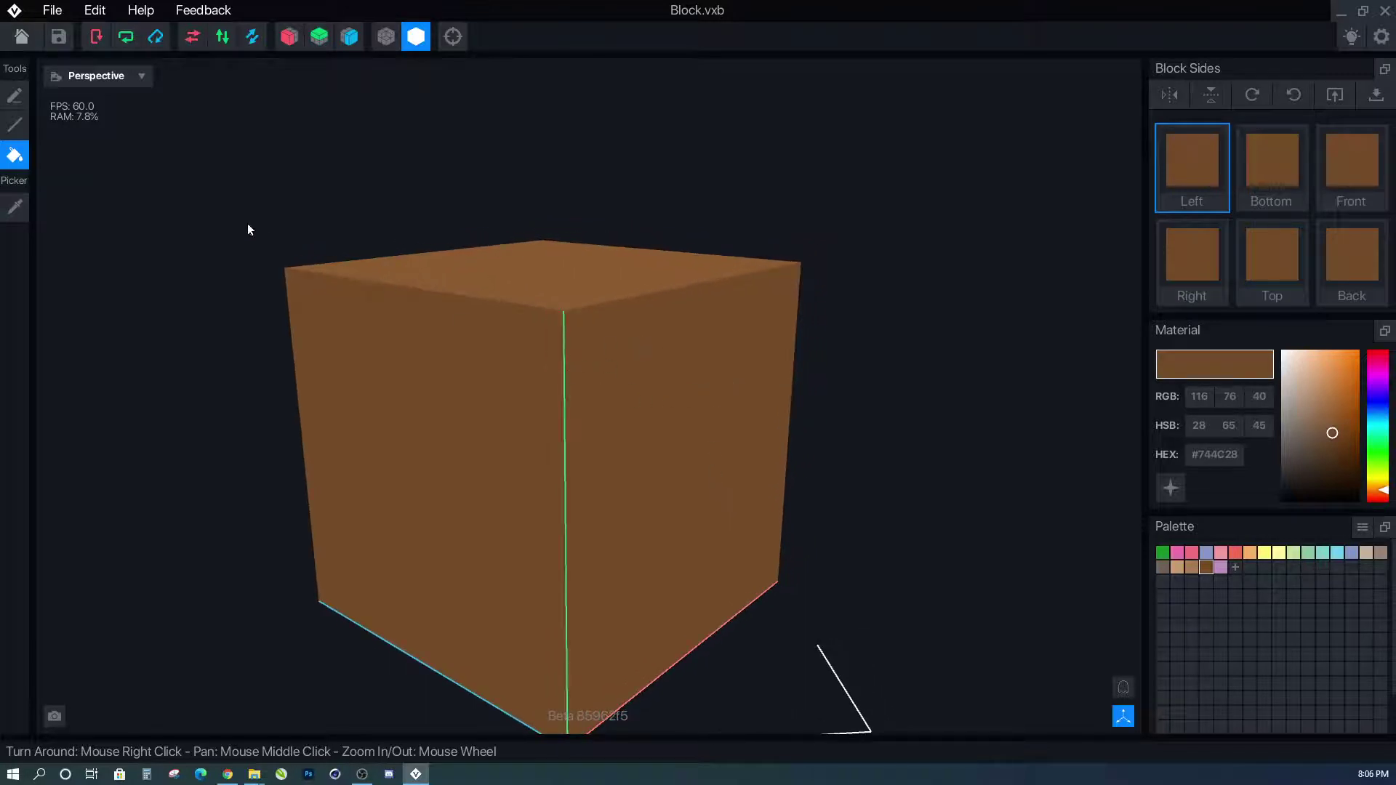
click(14, 95)
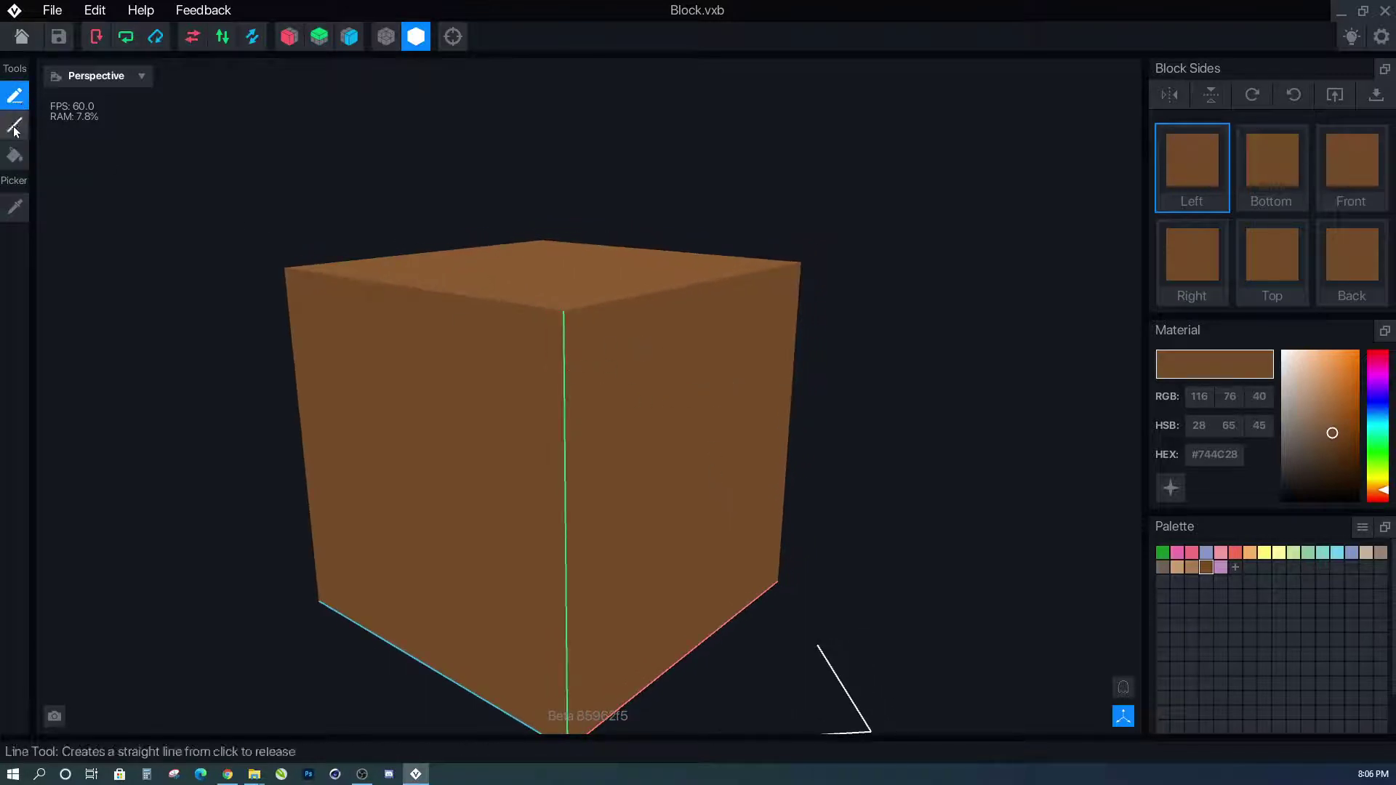
click(14, 127)
right_drag(704, 433, 670, 446)
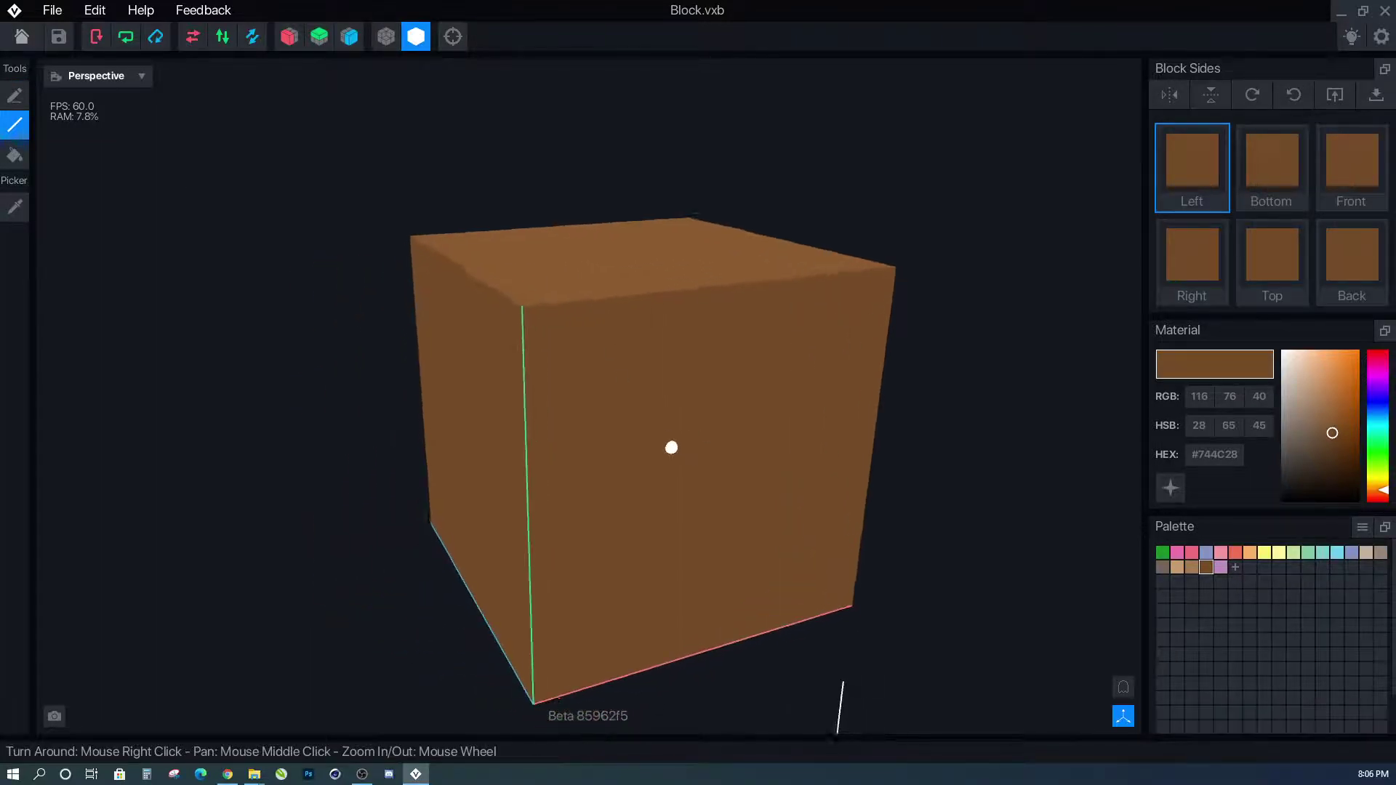
click(1380, 457)
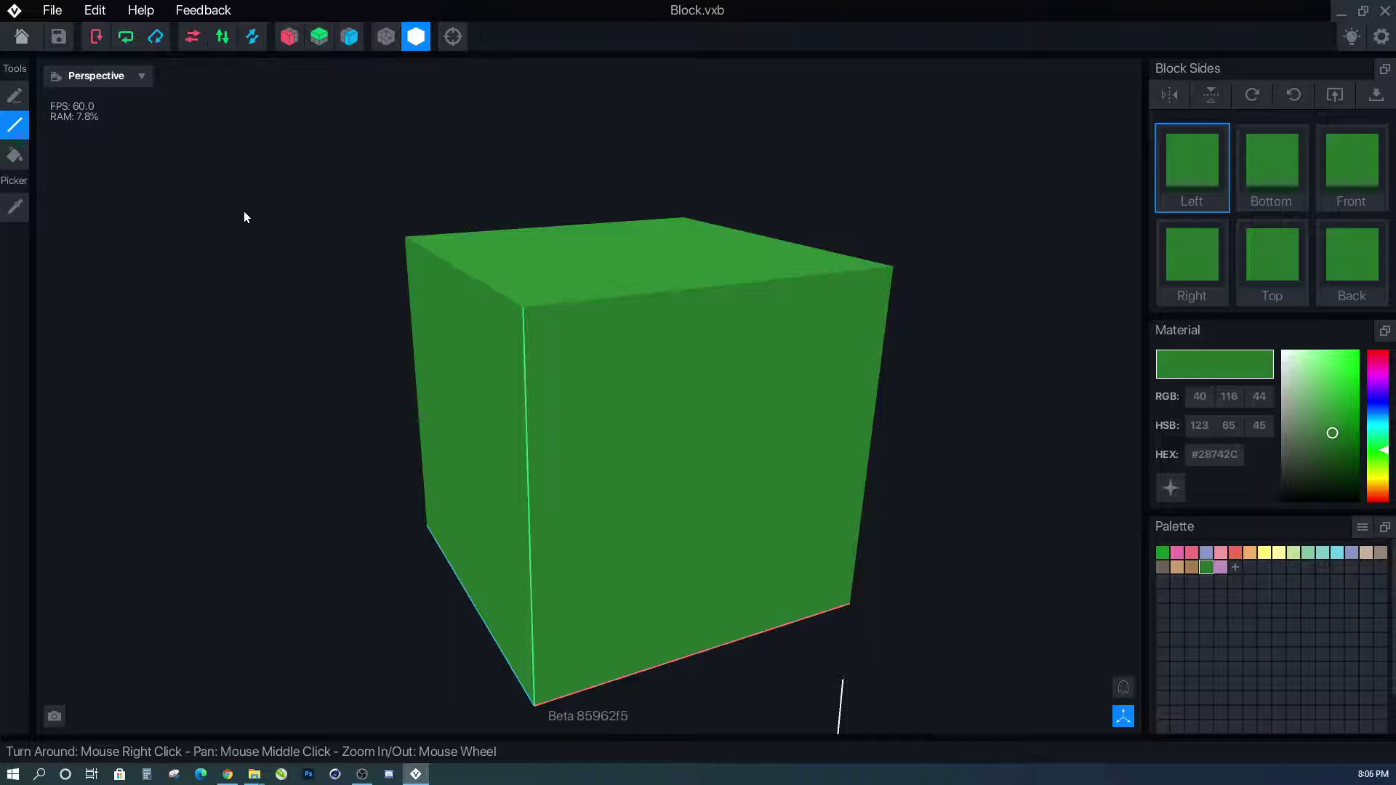
right_drag(226, 283, 234, 276)
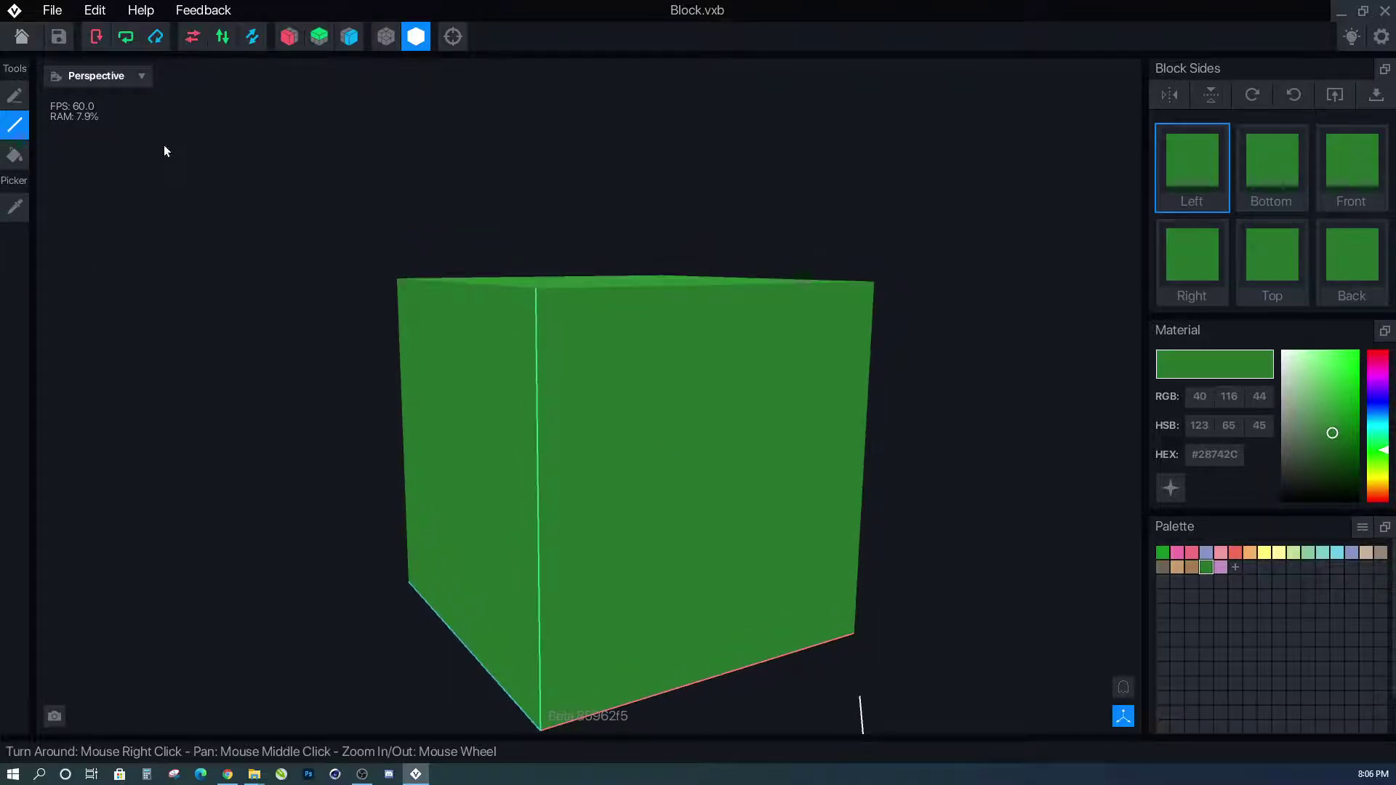
Adjust the medium brown palette colour to #8A5727 and fill the whole block with it.
click(1192, 567)
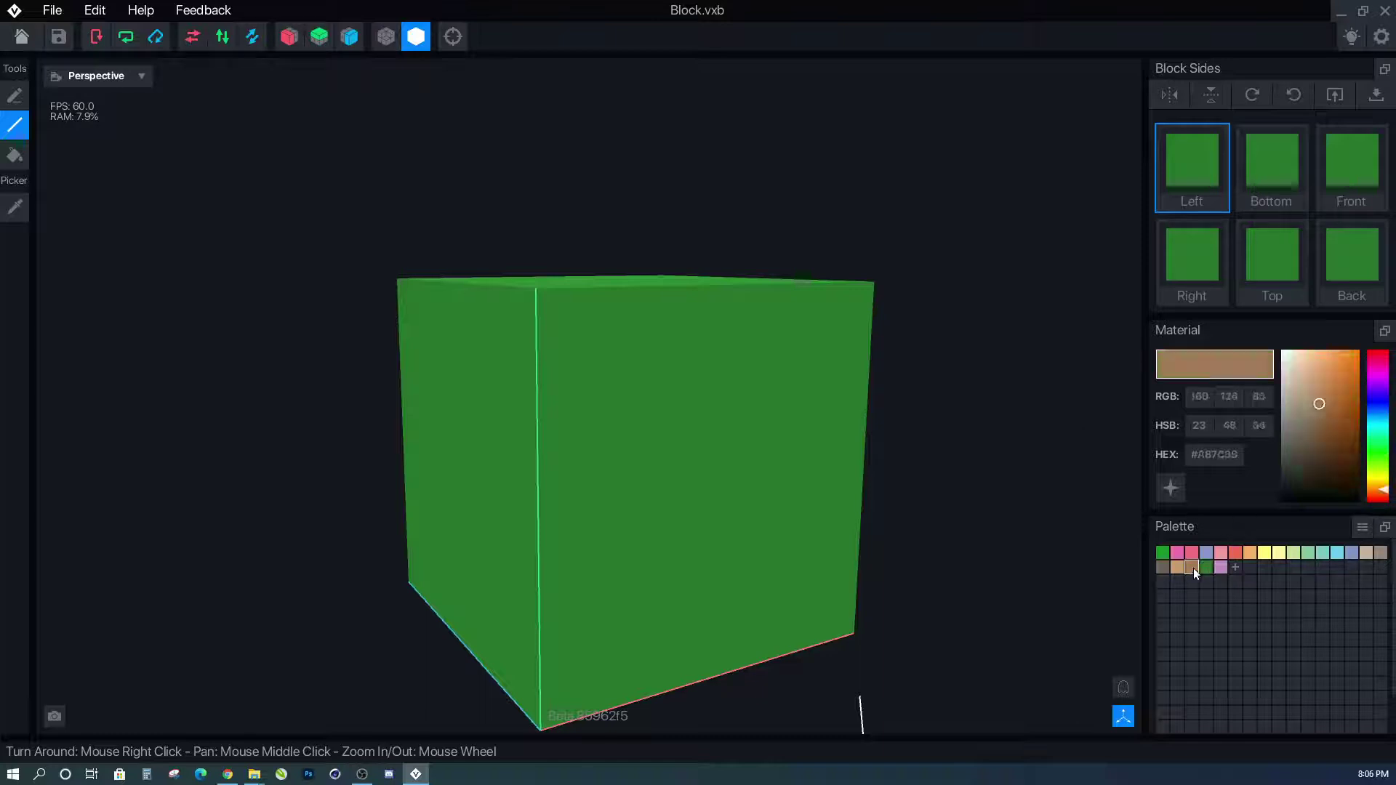
click(14, 155)
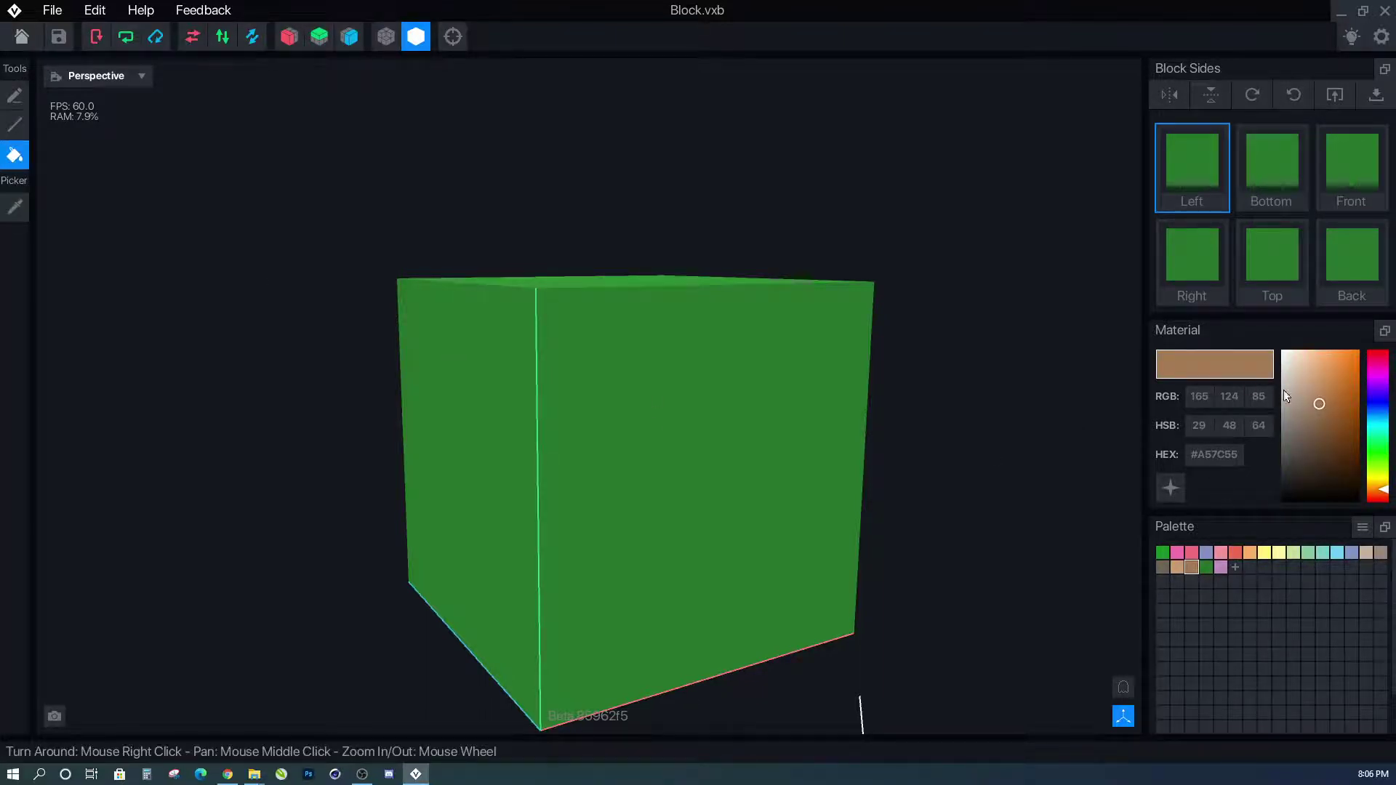
drag(1321, 406, 1338, 420)
click(692, 457)
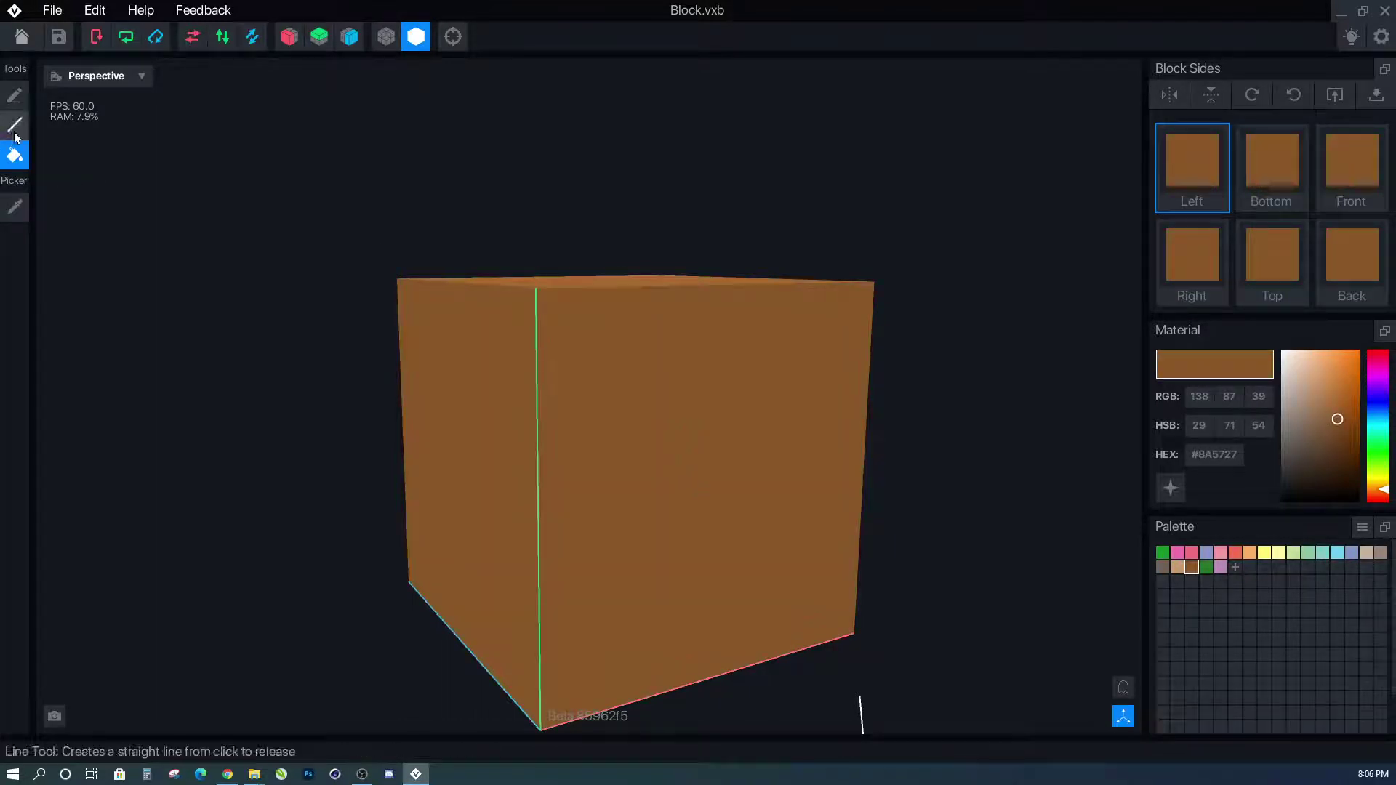
Try to draw a green #28742C line across the upper part of the block's side with the Line tool.
click(15, 101)
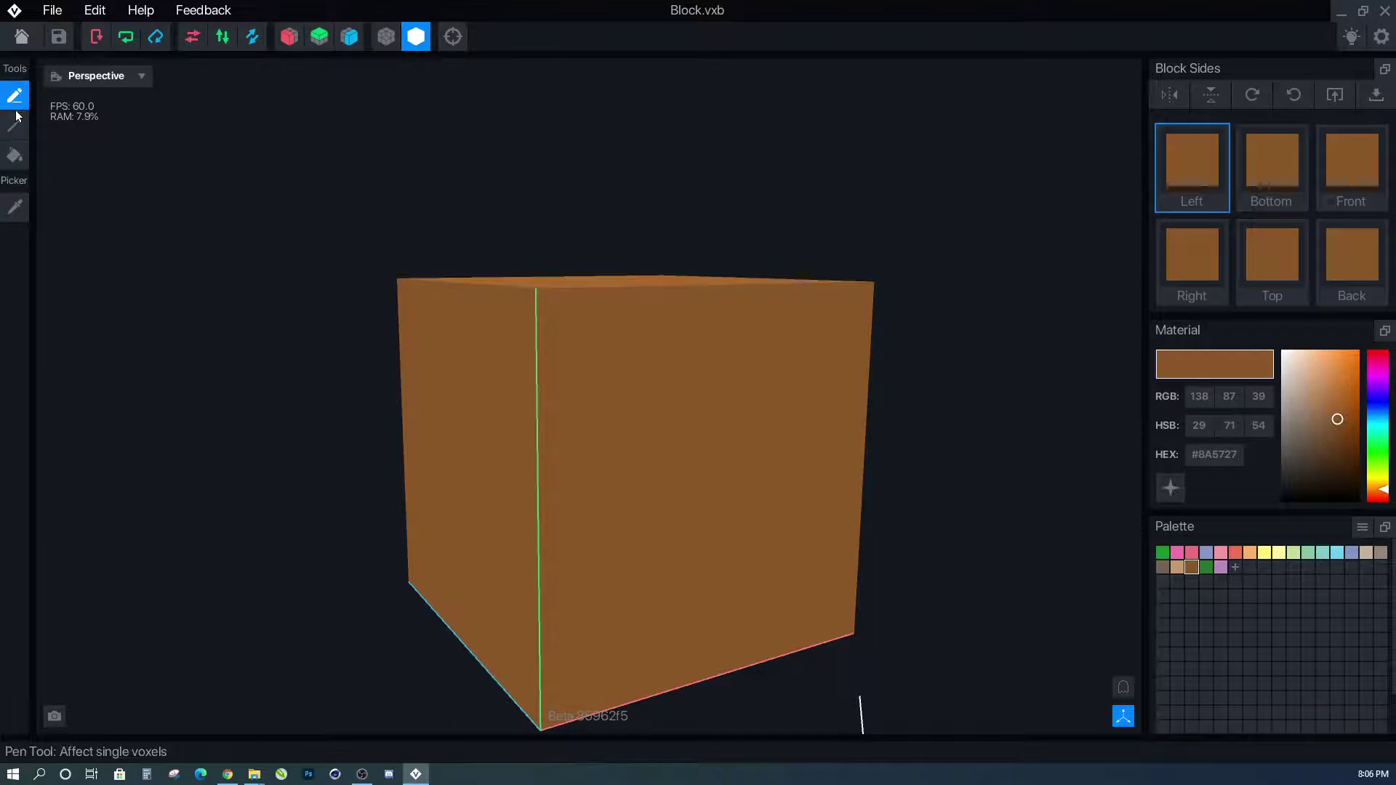
click(1208, 567)
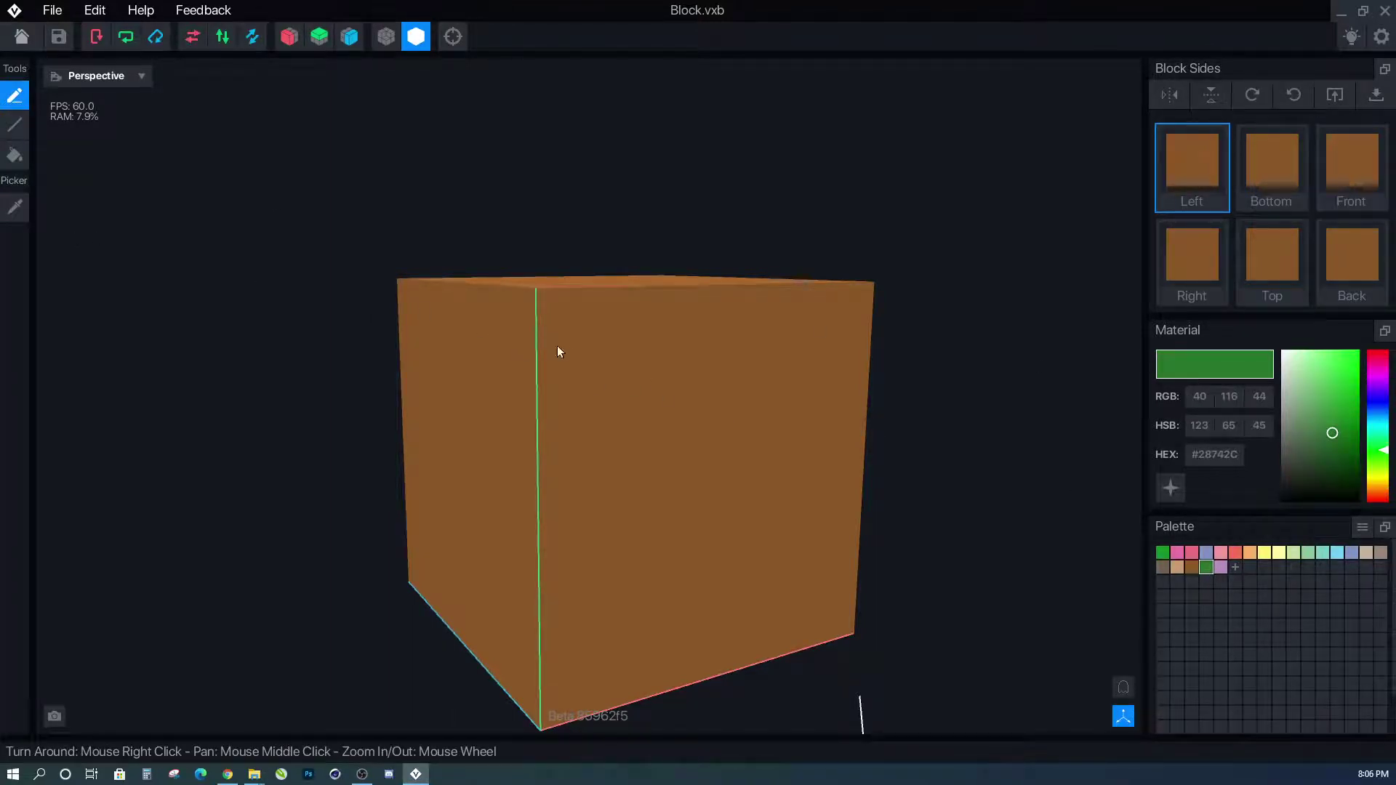
click(15, 124)
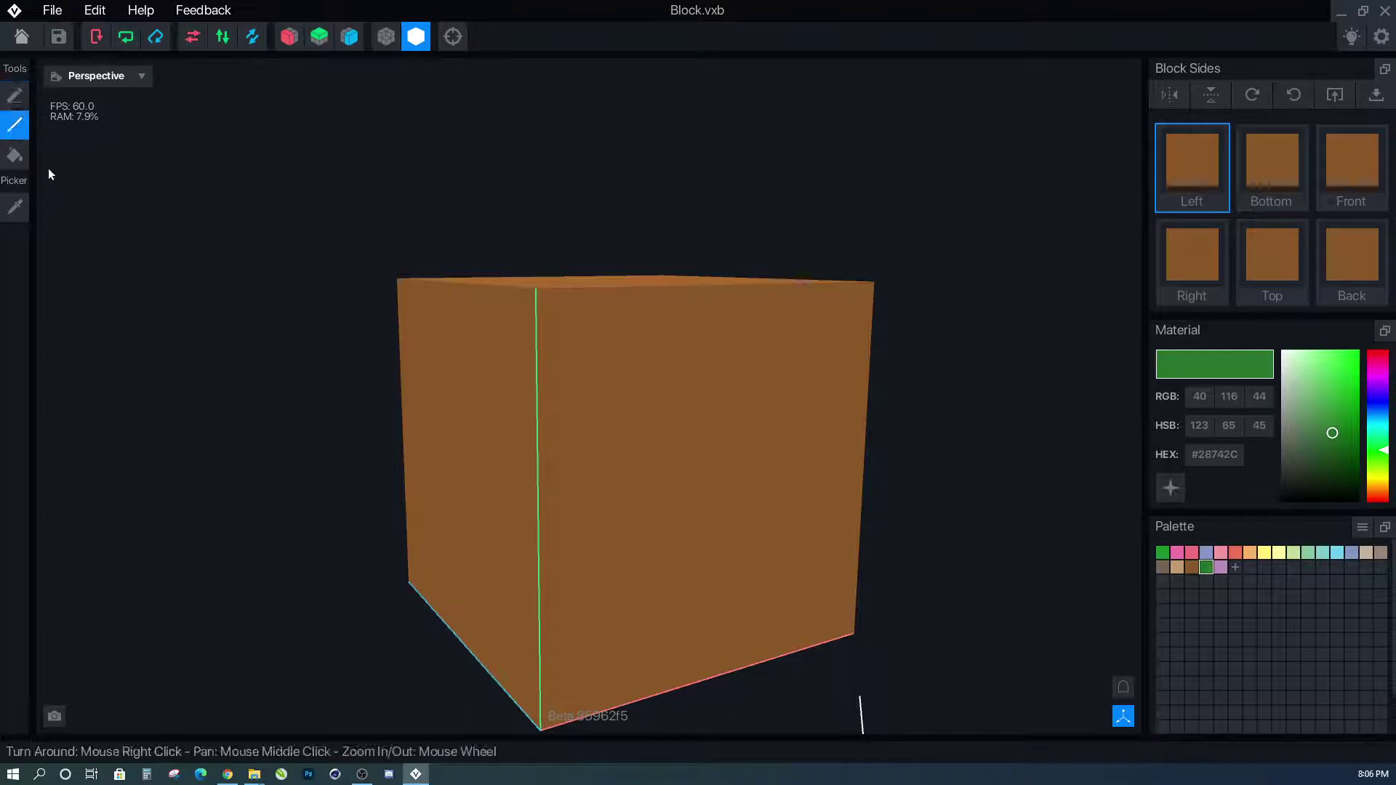
right_drag(480, 320, 521, 337)
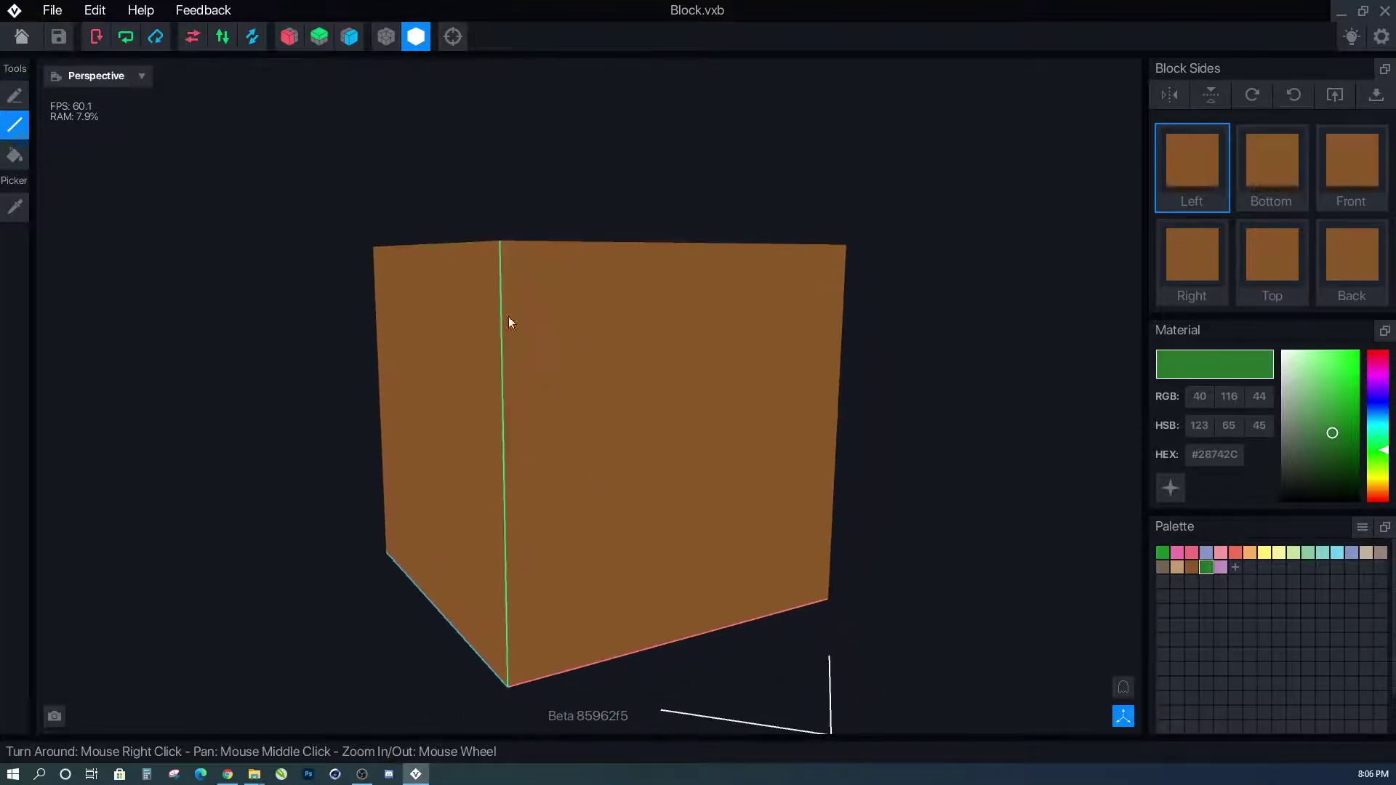
drag(505, 315, 837, 312)
right_drag(735, 358, 612, 330)
scroll(612, 330, up, 2)
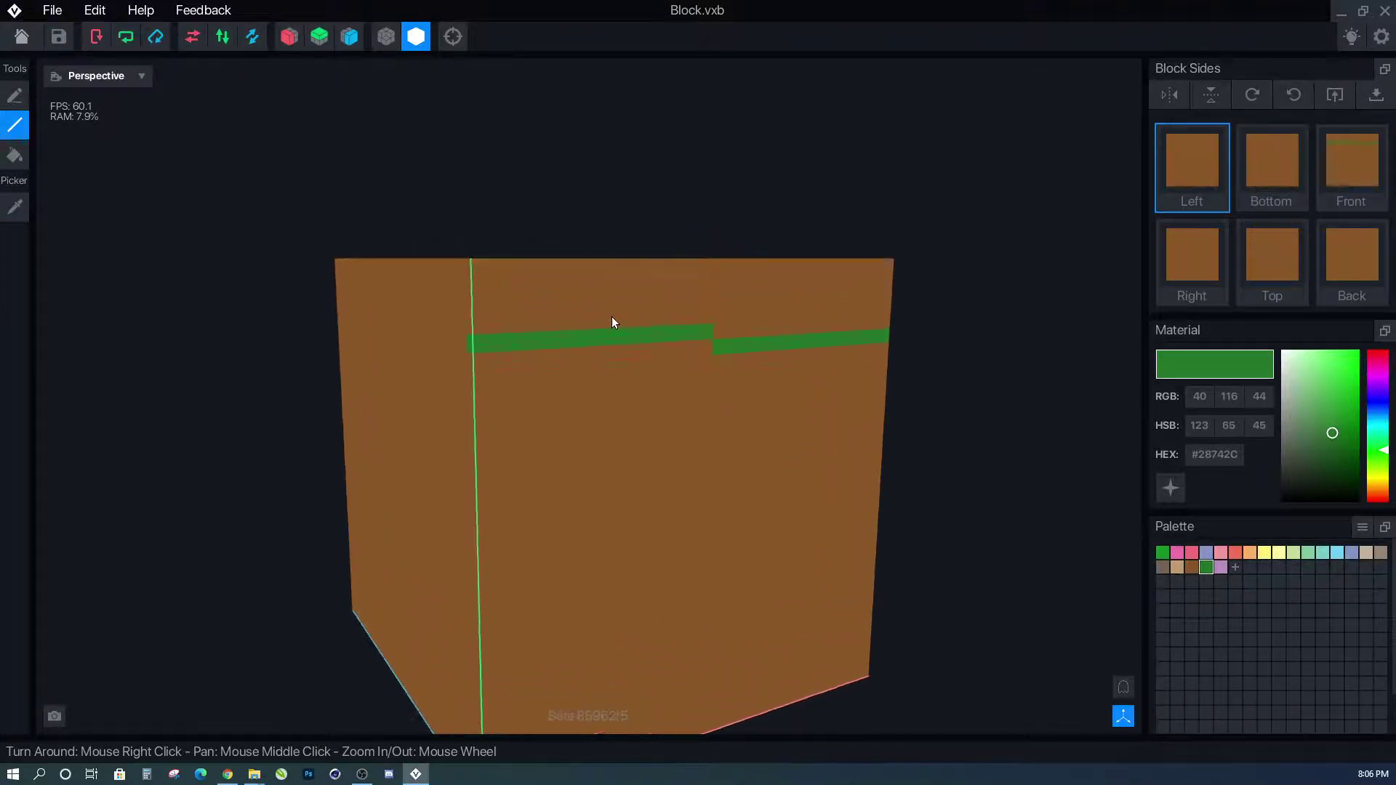
scroll(630, 355, down, 2)
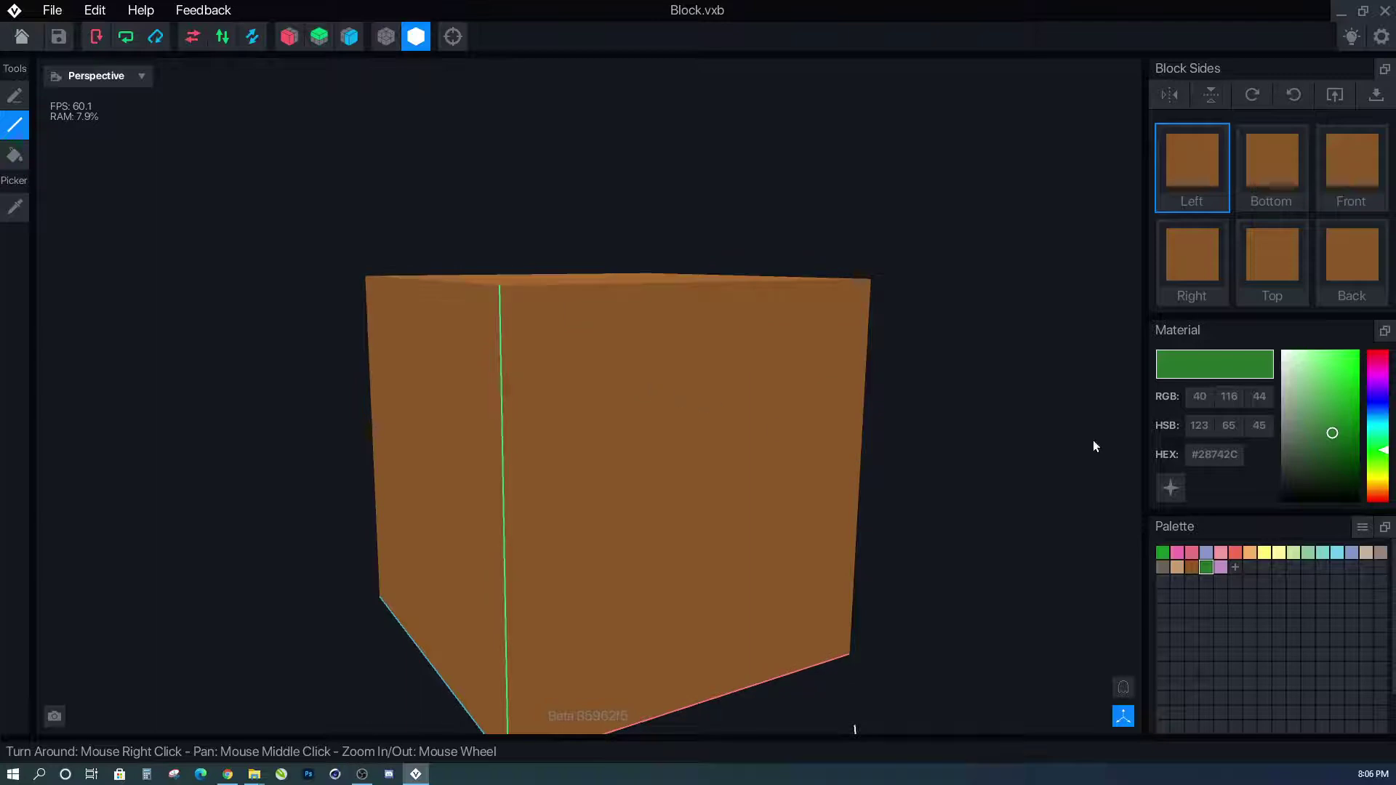
Lighten the dark green palette colour to #38A93E.
drag(1335, 434, 1336, 401)
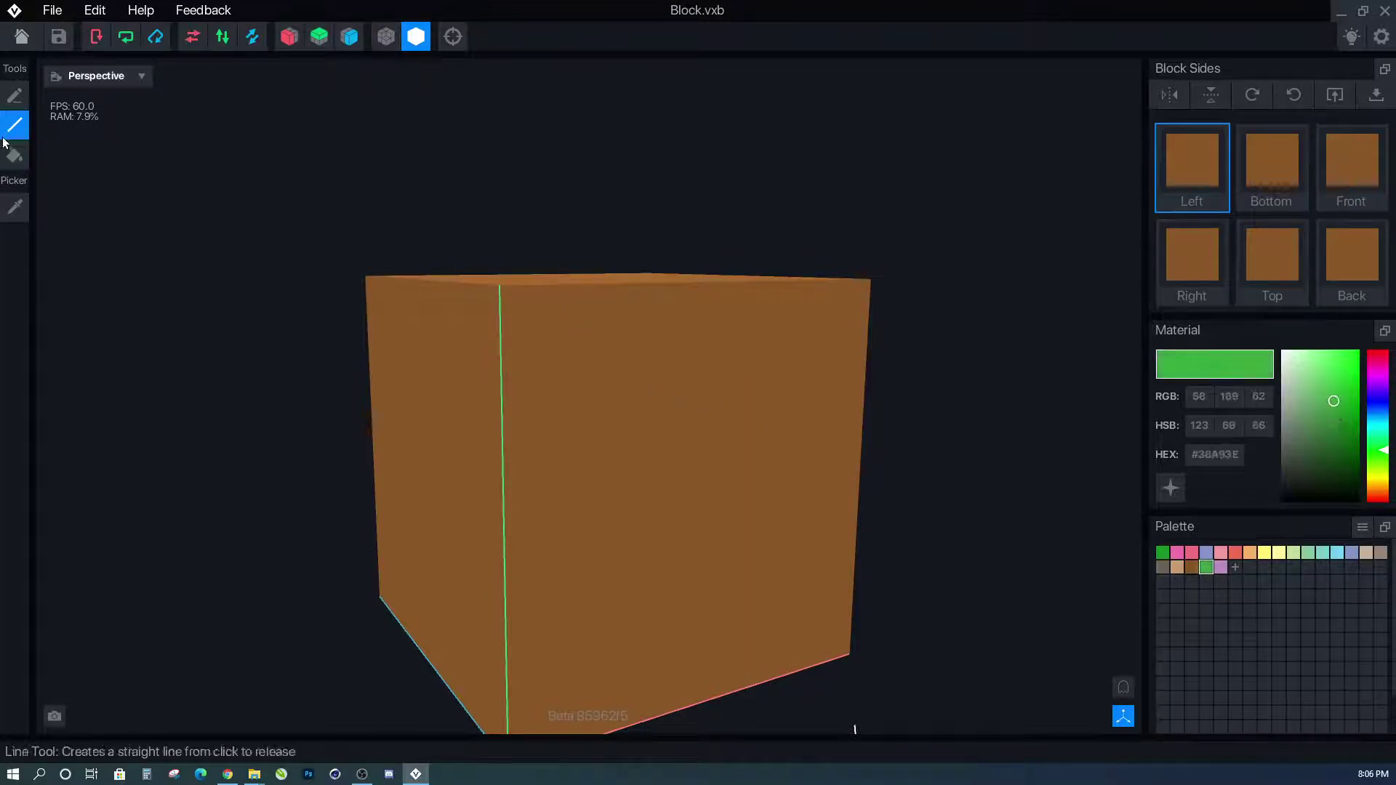
Show the voxel grid and draw a jagged green #38A93E line across the upper part of the front and right sides with the Pencil.
click(16, 95)
right_drag(501, 365, 513, 363)
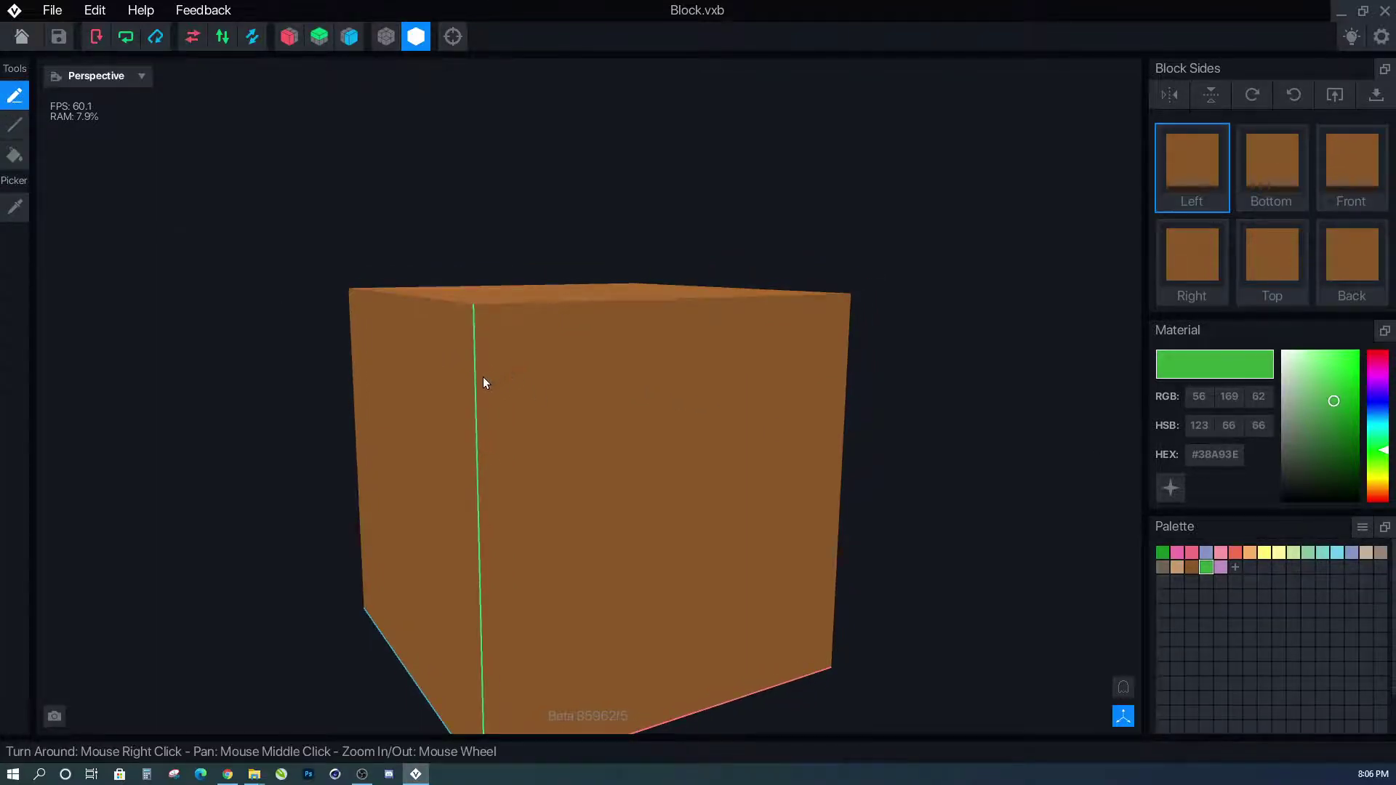
click(389, 37)
drag(482, 390, 518, 393)
drag(613, 402, 621, 397)
right_drag(621, 397, 627, 386)
mouse_move(726, 392)
mouse_down()
mouse_move(853, 372)
mouse_move(821, 393)
mouse_up()
mouse_move(820, 393)
right_down()
mouse_move(787, 422)
mouse_move(829, 411)
right_up()
drag(734, 421, 806, 411)
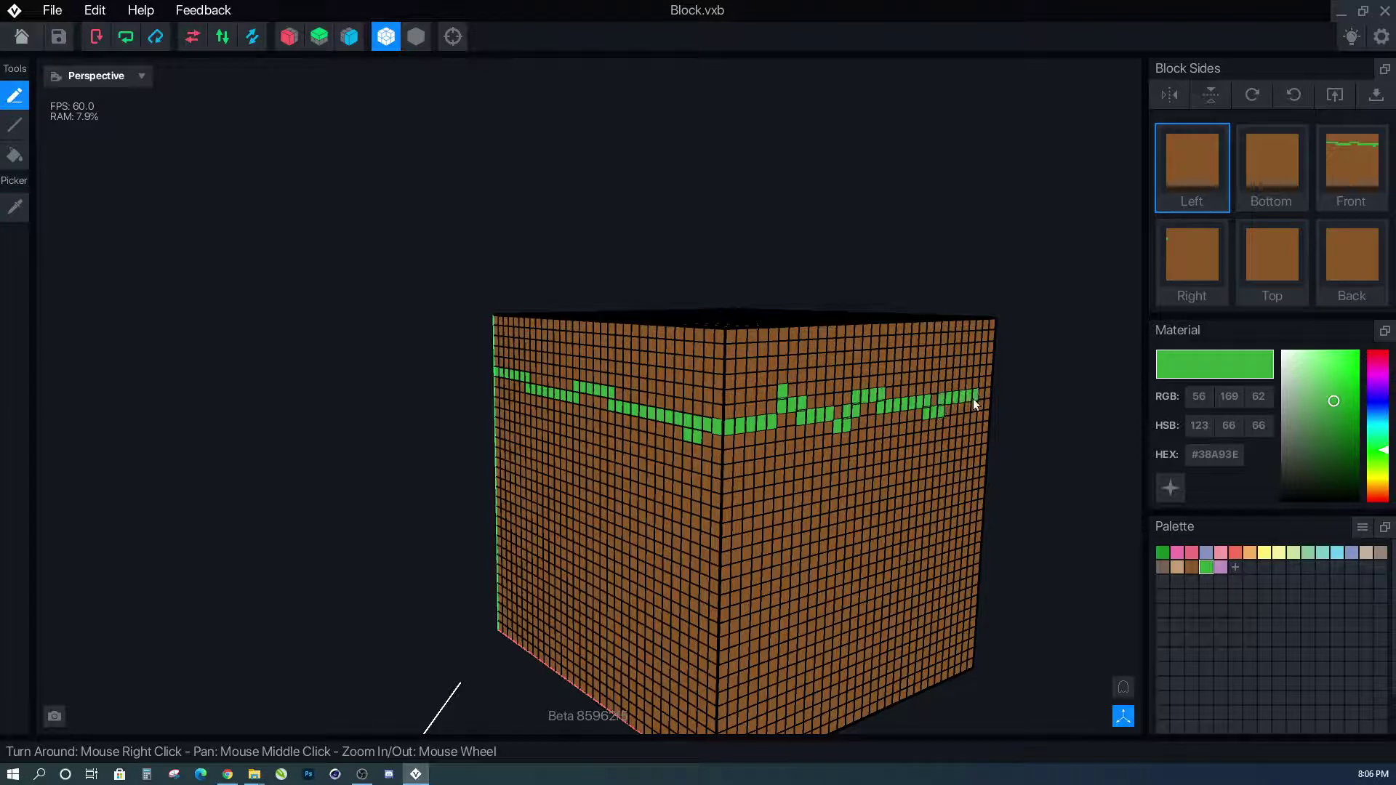
Continue the jagged green line across the back and left sides, closing the gaps between the painted voxels.
right_drag(987, 397, 702, 411)
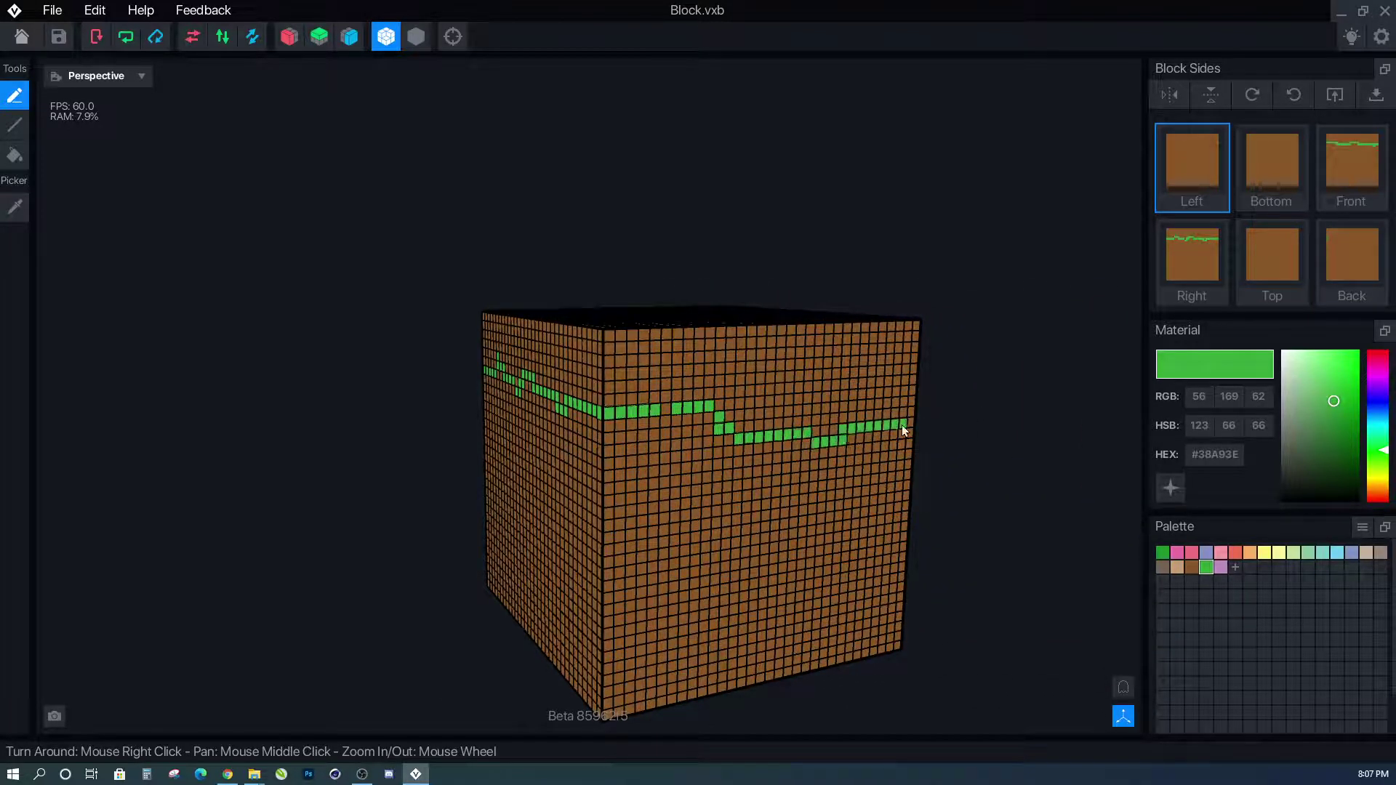
right_drag(920, 405, 1002, 658)
right_drag(742, 472, 730, 475)
drag(677, 475, 875, 456)
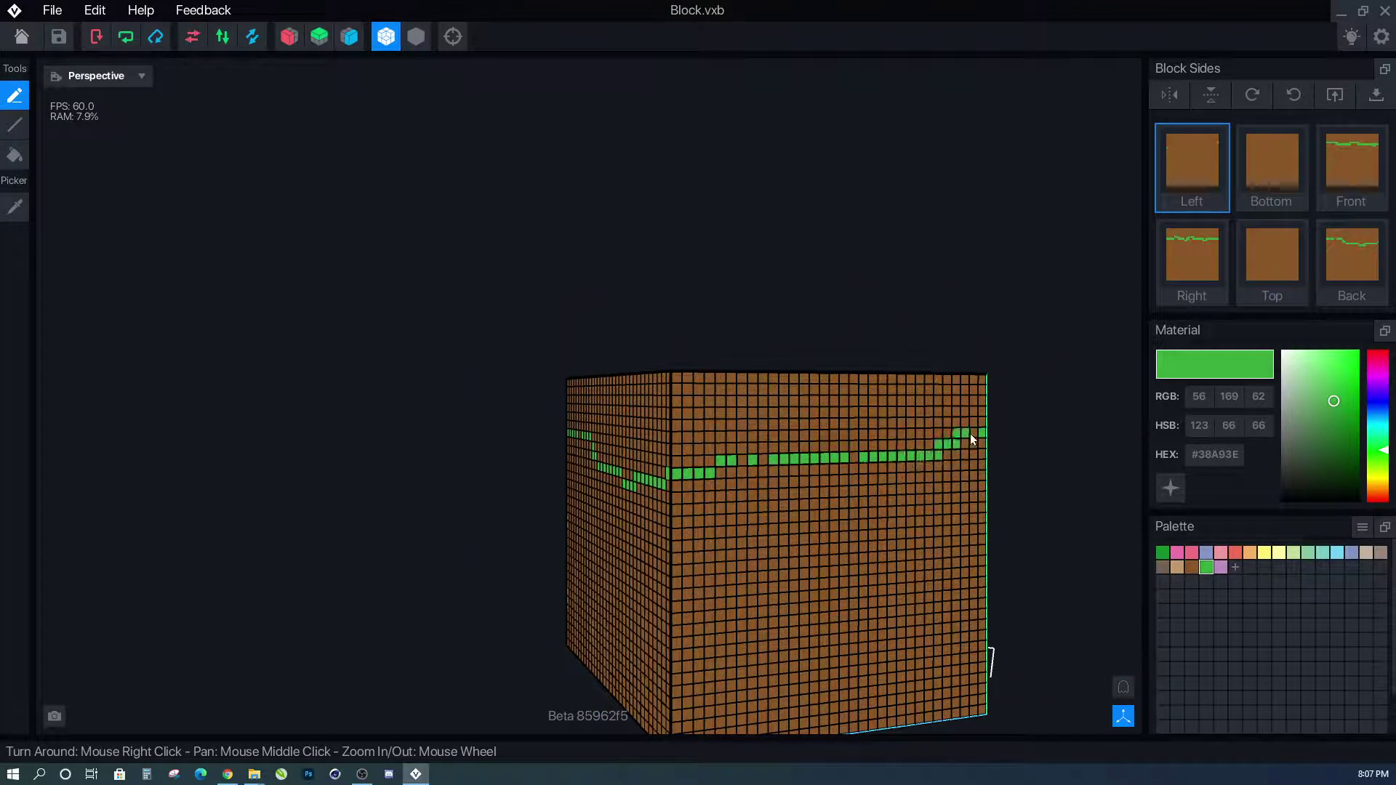
drag(776, 460, 854, 458)
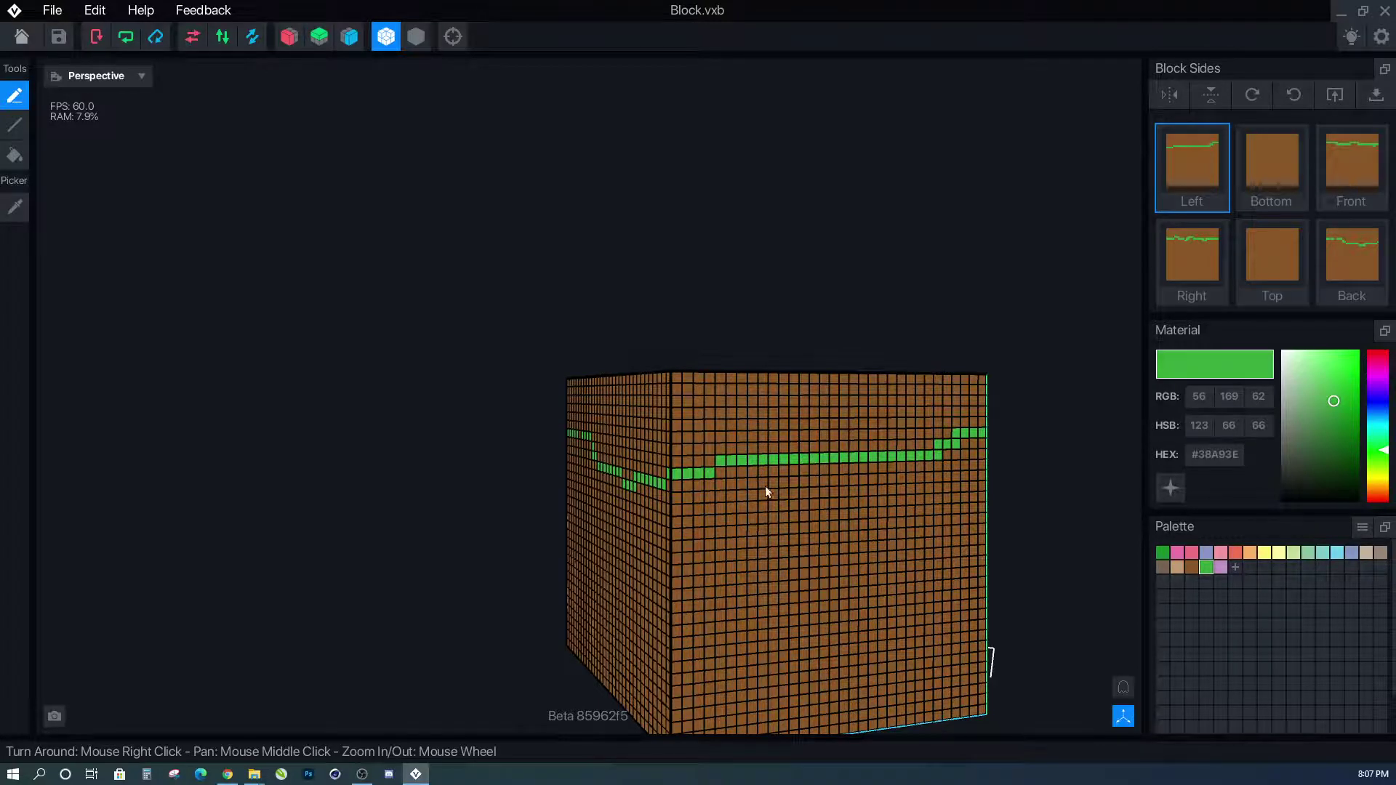
Inspect the green outline around the block and fill the whole area above it, including the top face, with green #38A93E.
mouse_move(973, 473)
right_down()
mouse_move(926, 473)
mouse_move(945, 456)
mouse_move(980, 480)
right_up()
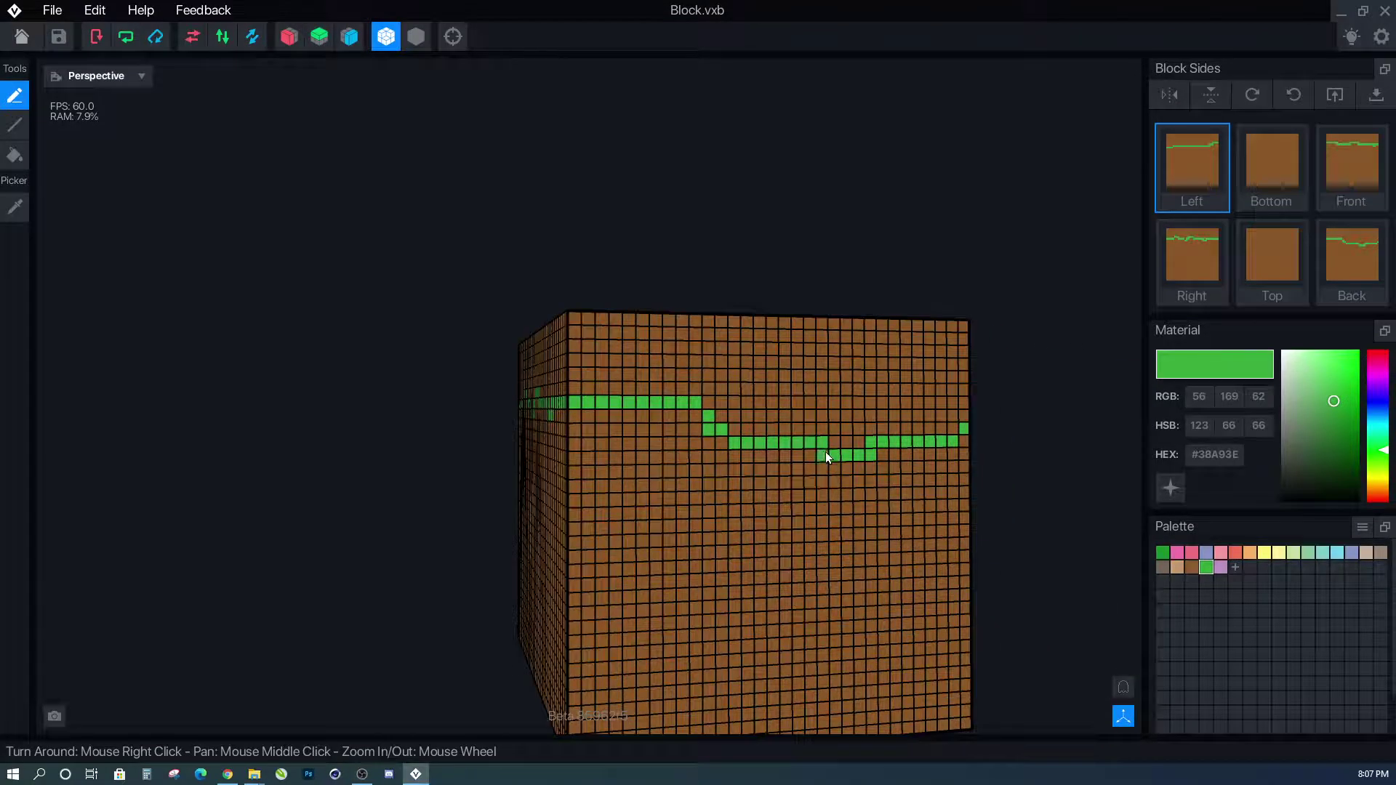
right_drag(826, 452, 783, 460)
right_drag(958, 446, 782, 457)
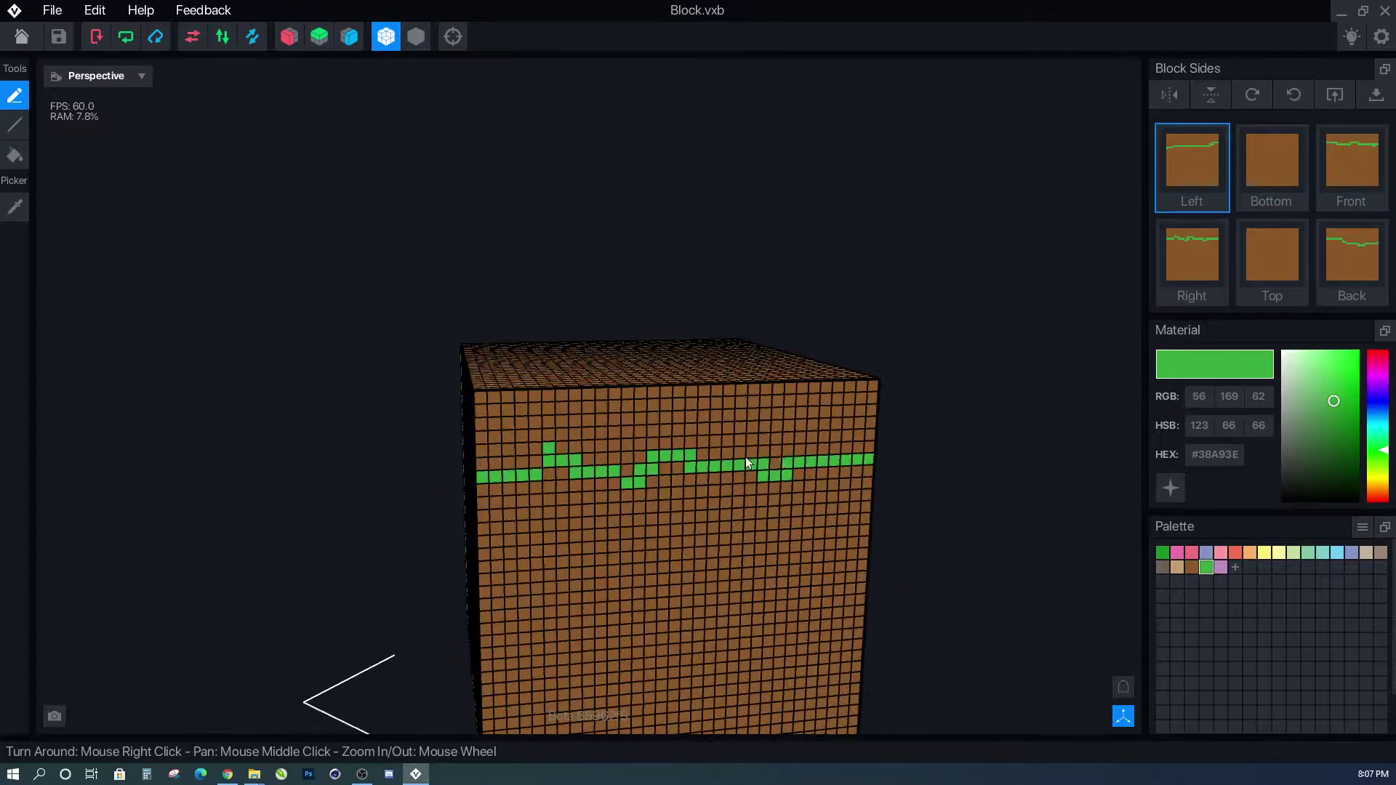
right_drag(548, 476, 530, 499)
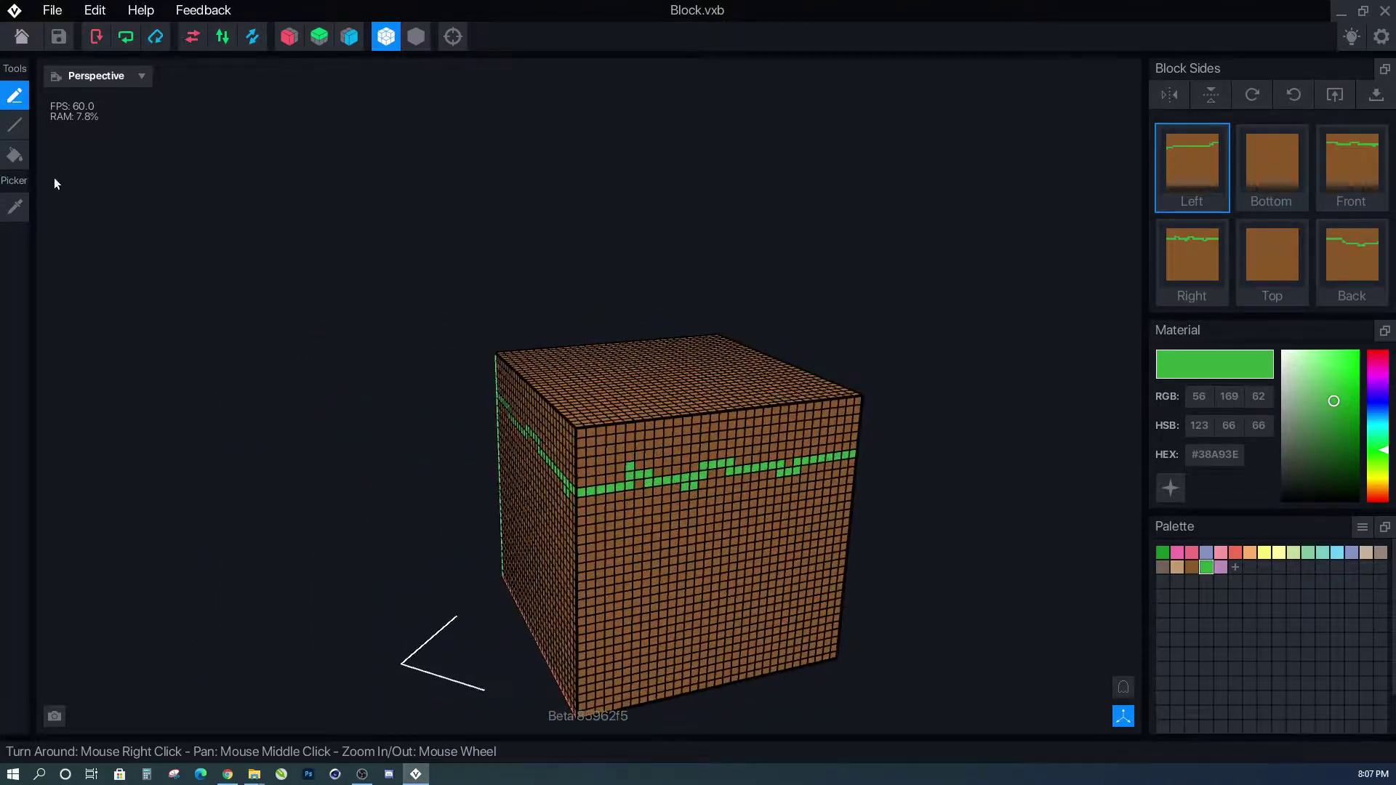
click(14, 155)
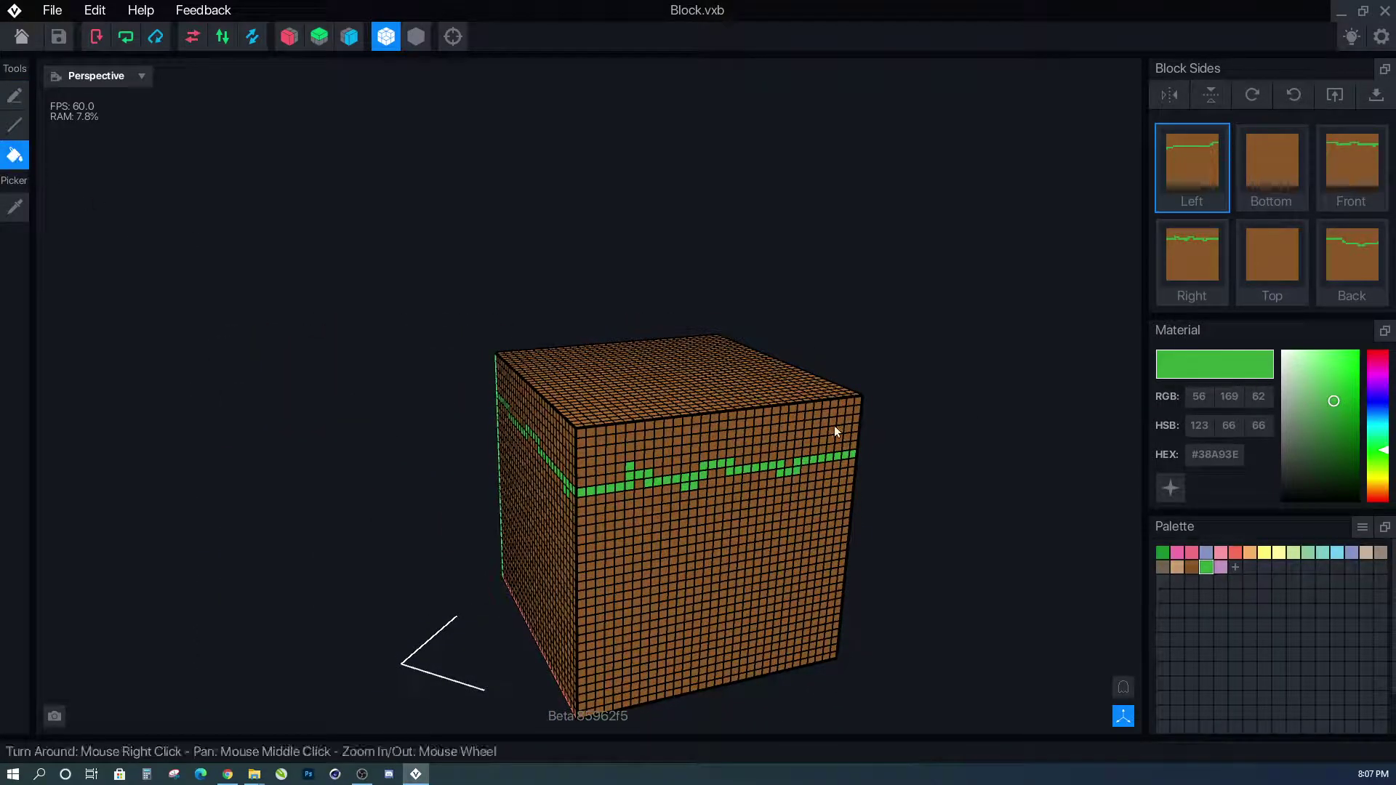
click(656, 434)
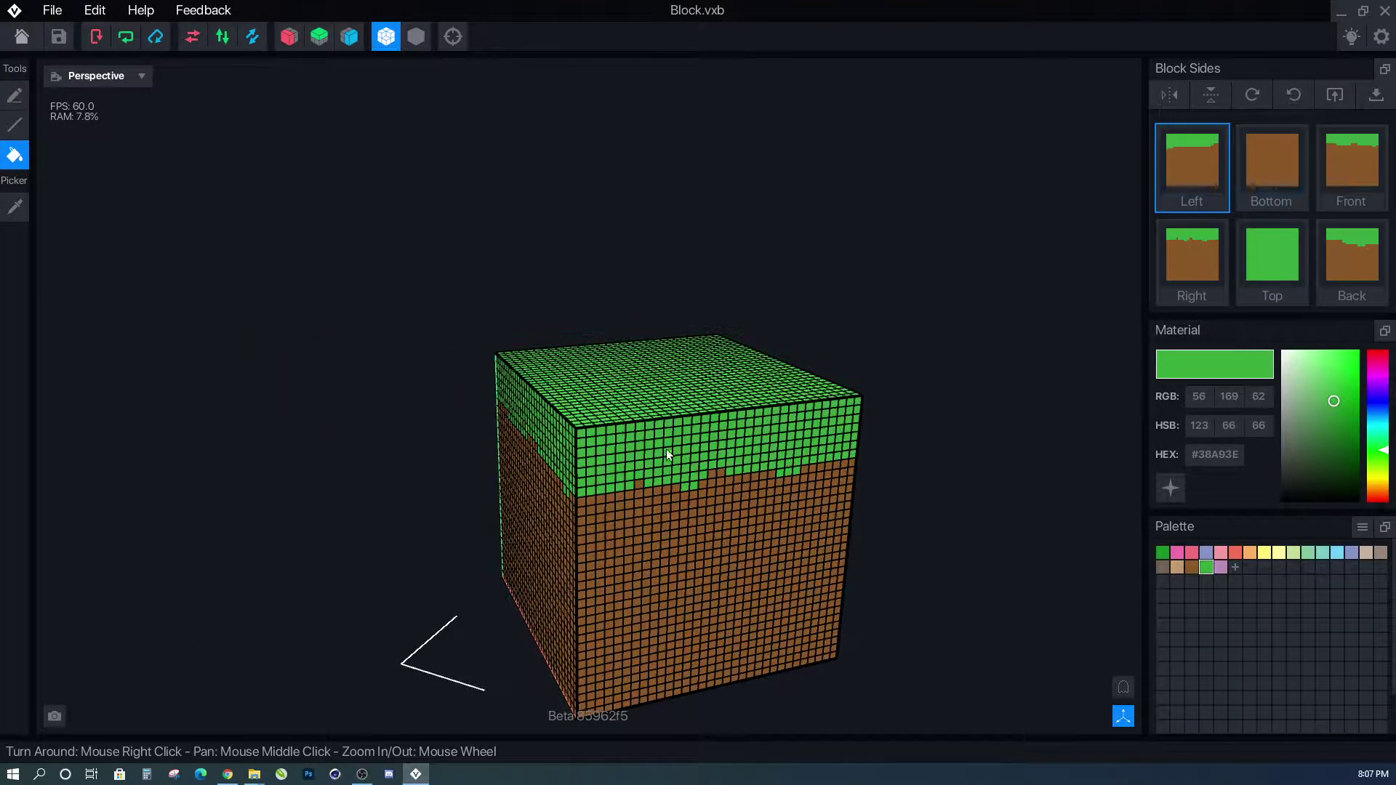
Hide the voxel grid and roughen the grass band's lower edge on the front and right sides with extra green pencilled drips.
click(409, 36)
right_drag(695, 403, 609, 507)
click(15, 96)
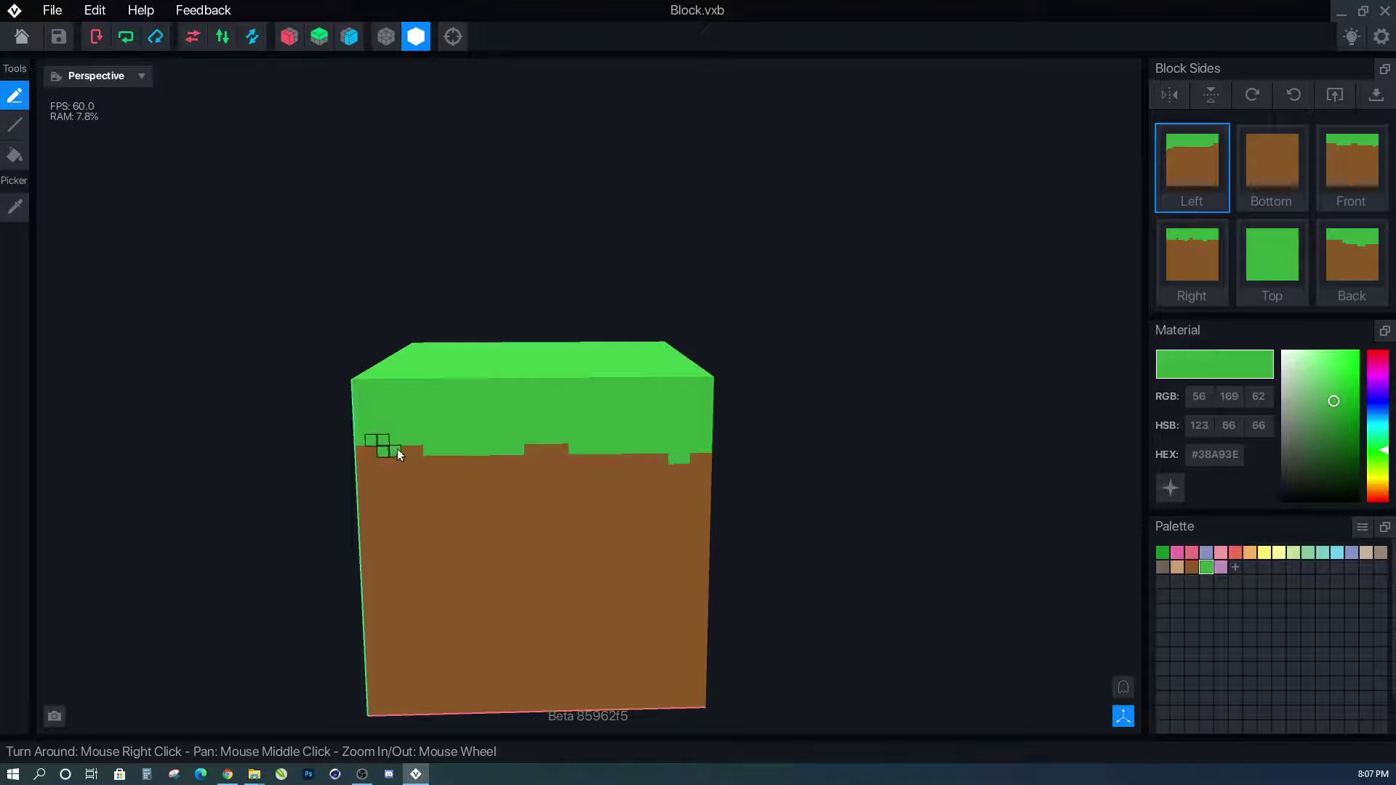
drag(552, 460, 592, 455)
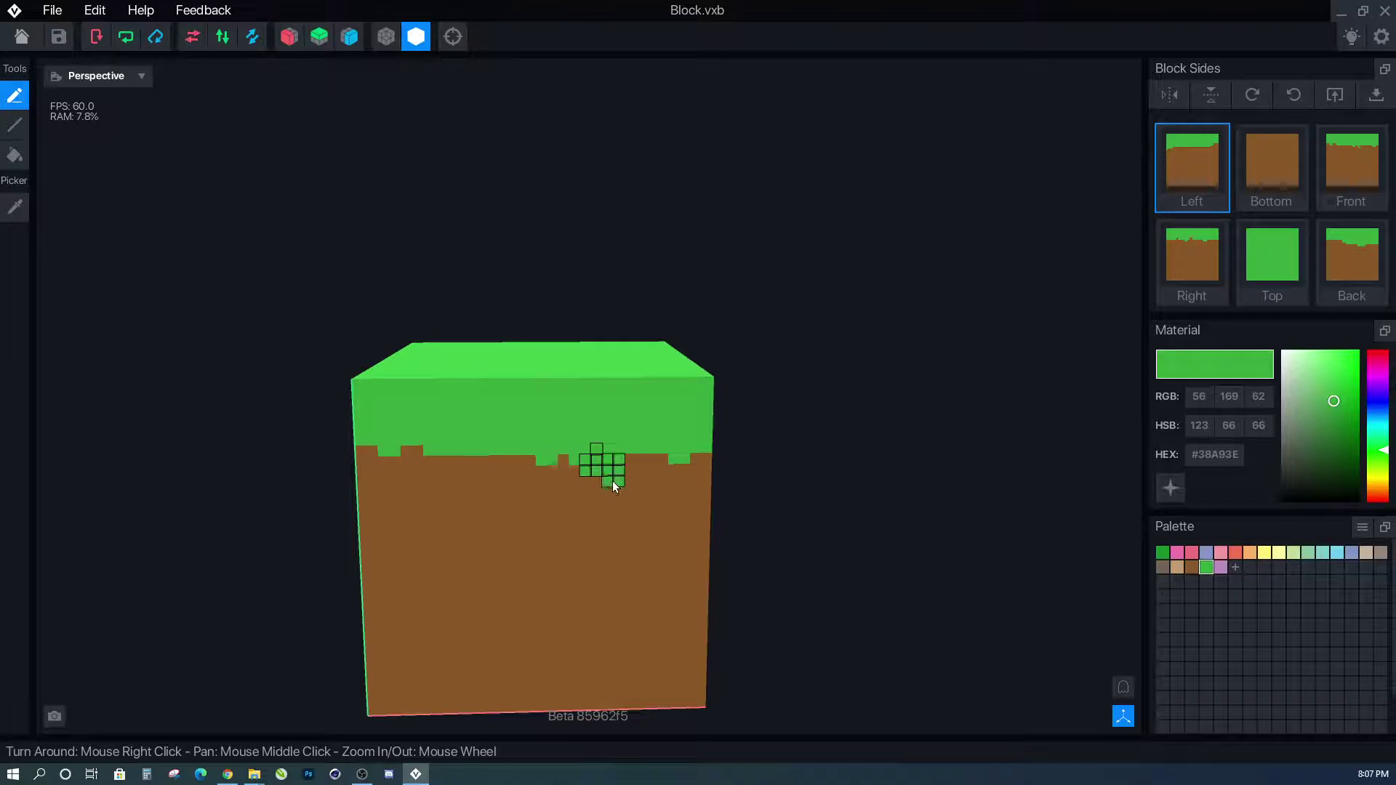
right_drag(674, 456, 661, 442)
drag(731, 490, 639, 447)
drag(733, 465, 706, 481)
mouse_move(822, 455)
mouse_down()
mouse_move(897, 474)
mouse_move(922, 452)
mouse_move(876, 481)
mouse_up()
right_drag(876, 482, 1062, 485)
mouse_move(885, 457)
right_down()
mouse_move(848, 468)
mouse_move(906, 435)
mouse_move(877, 459)
right_up()
right_drag(870, 462, 872, 509)
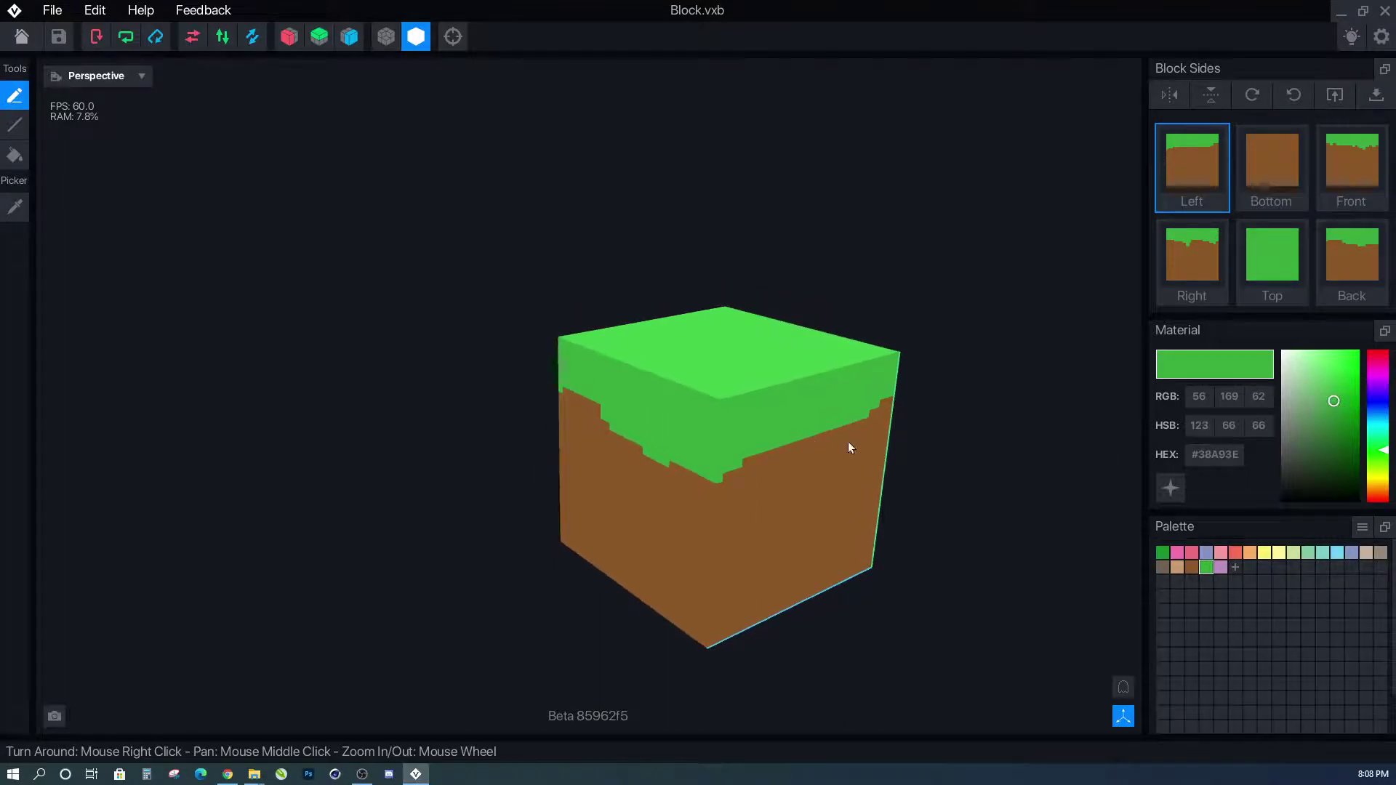
Brighten the grass green to #37B63E and add a darker green #1A781F to the palette.
mouse_move(1337, 400)
mouse_down()
mouse_move(1333, 428)
mouse_move(1337, 394)
mouse_up()
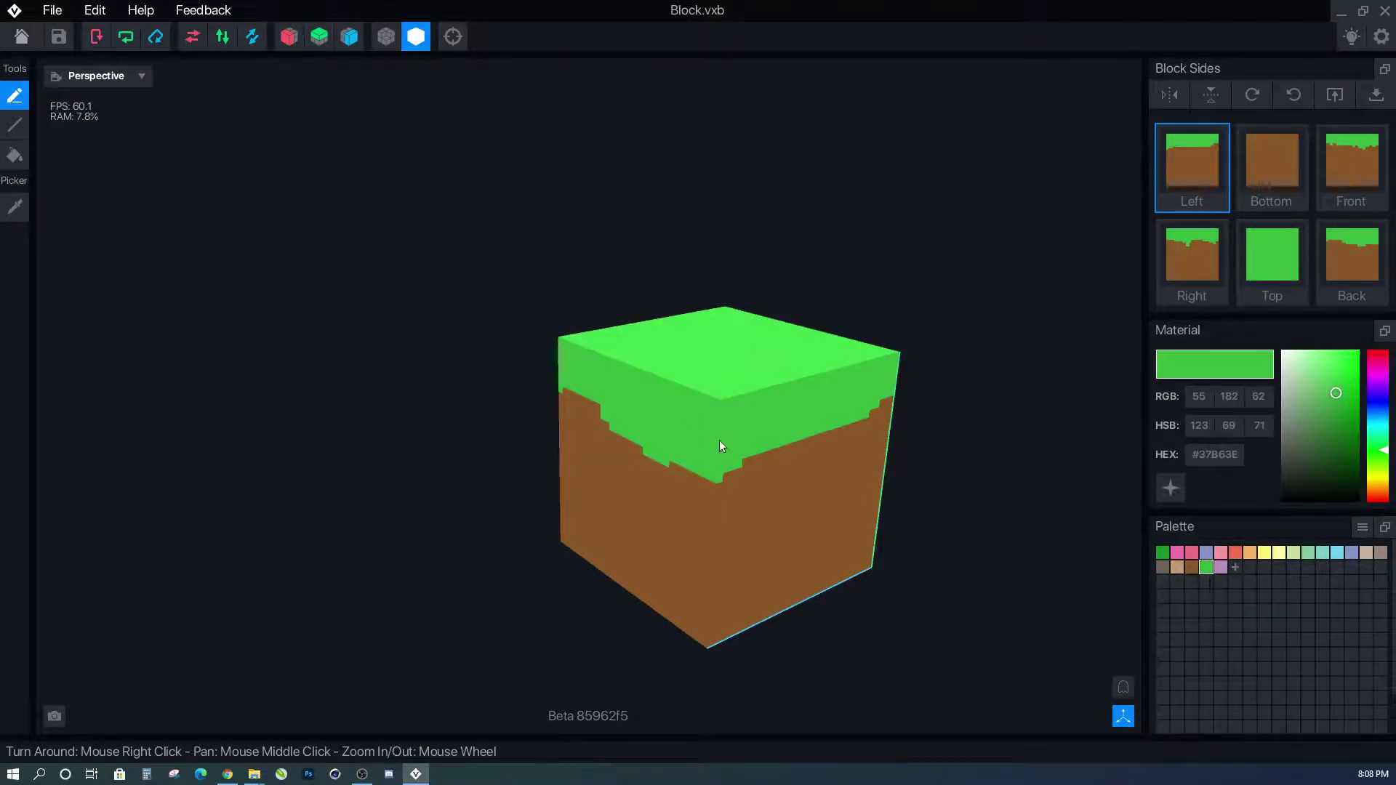
click(1237, 566)
drag(1339, 431, 1344, 433)
Try shading one edge of the block's top face with the dark green #1A781F and undo the strokes.
right_drag(776, 441, 601, 251)
drag(614, 285, 607, 295)
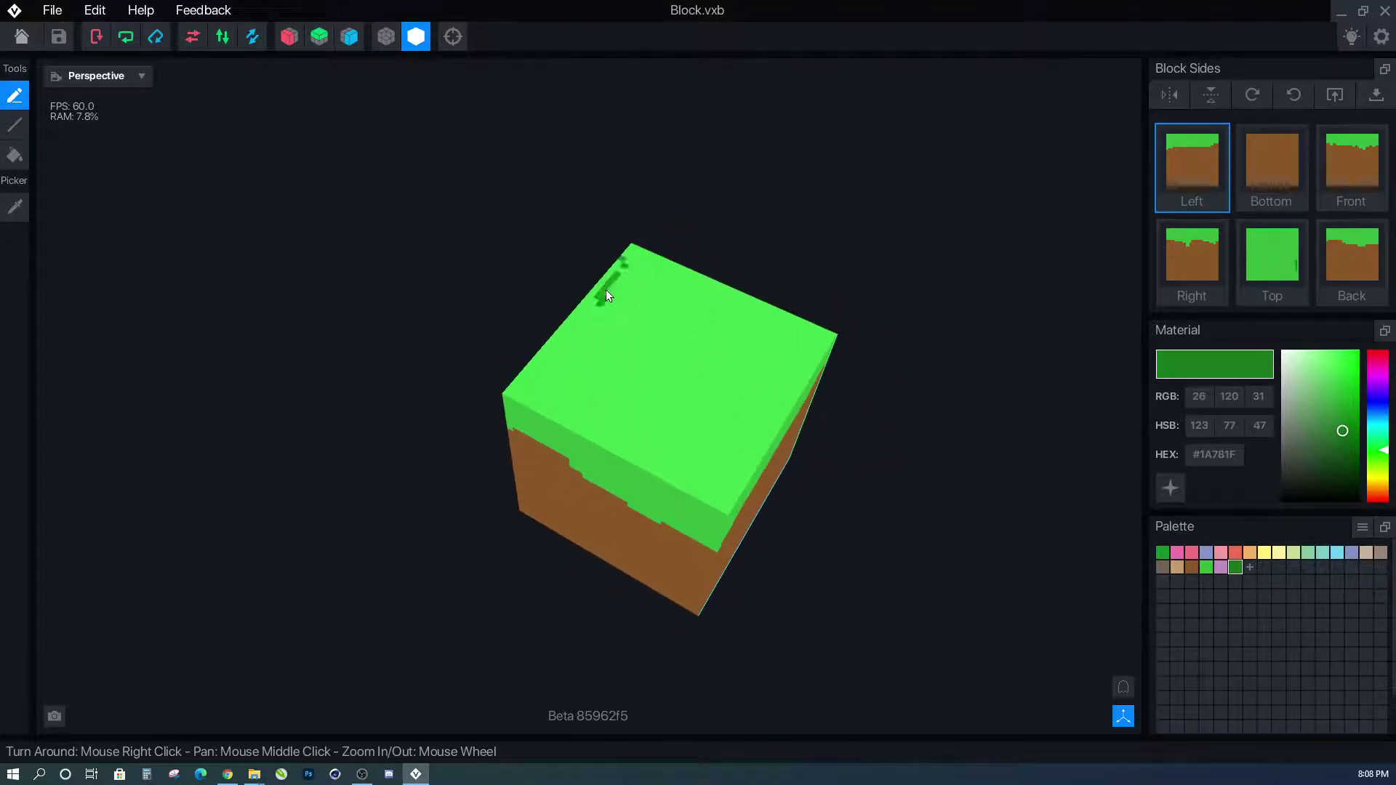
scroll(611, 331, up, 2)
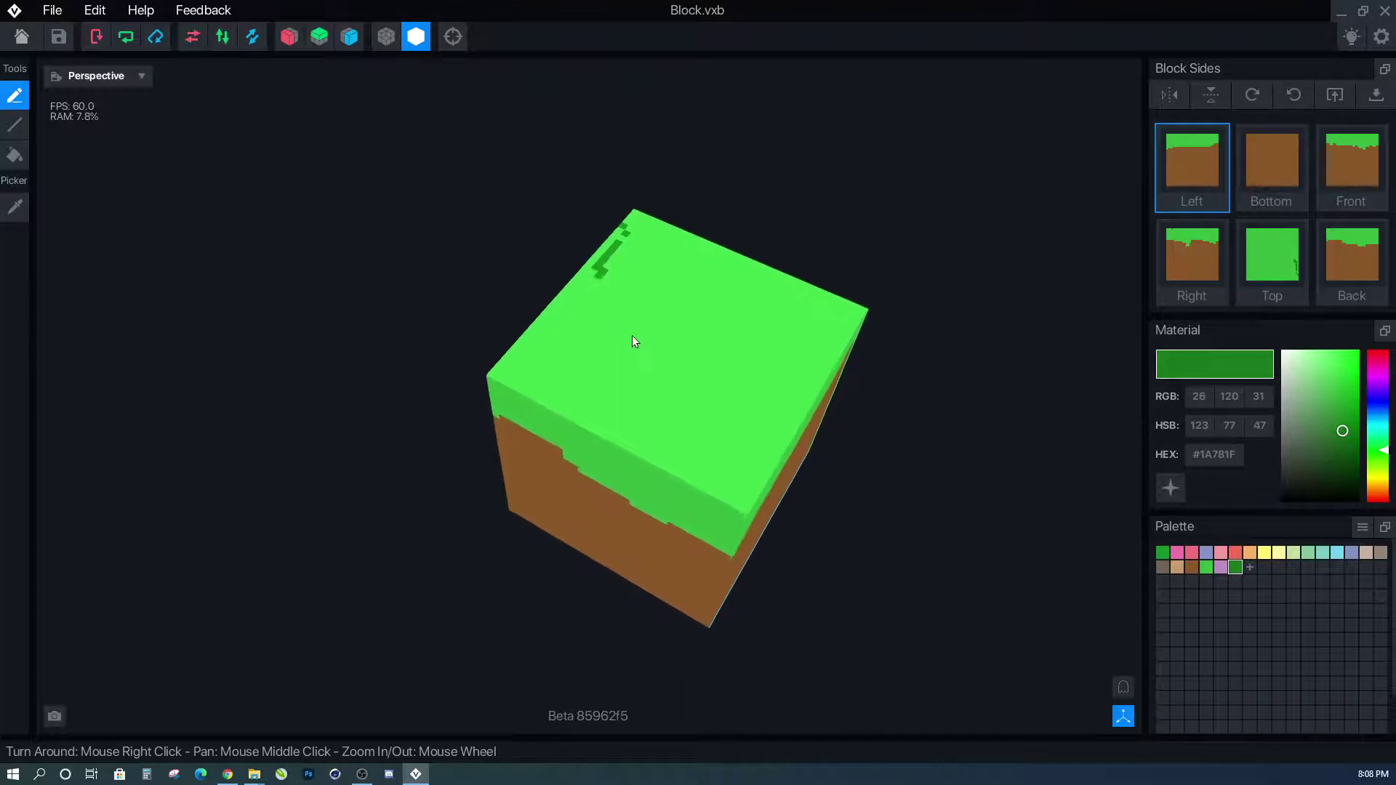
key(ctrl+z)
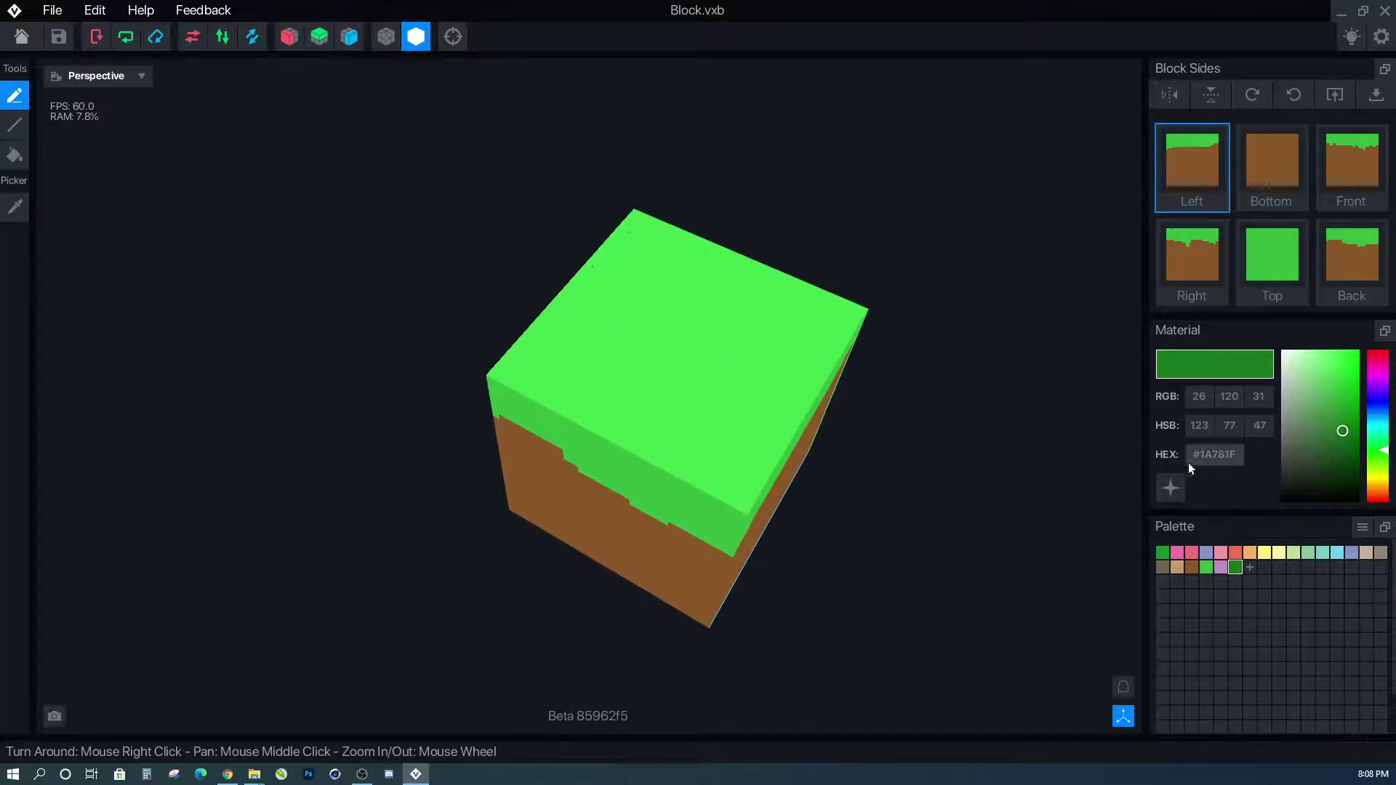
Lighten the dark green palette colour to #25912B and paint irregular shading patches over the block's top face.
click(1340, 416)
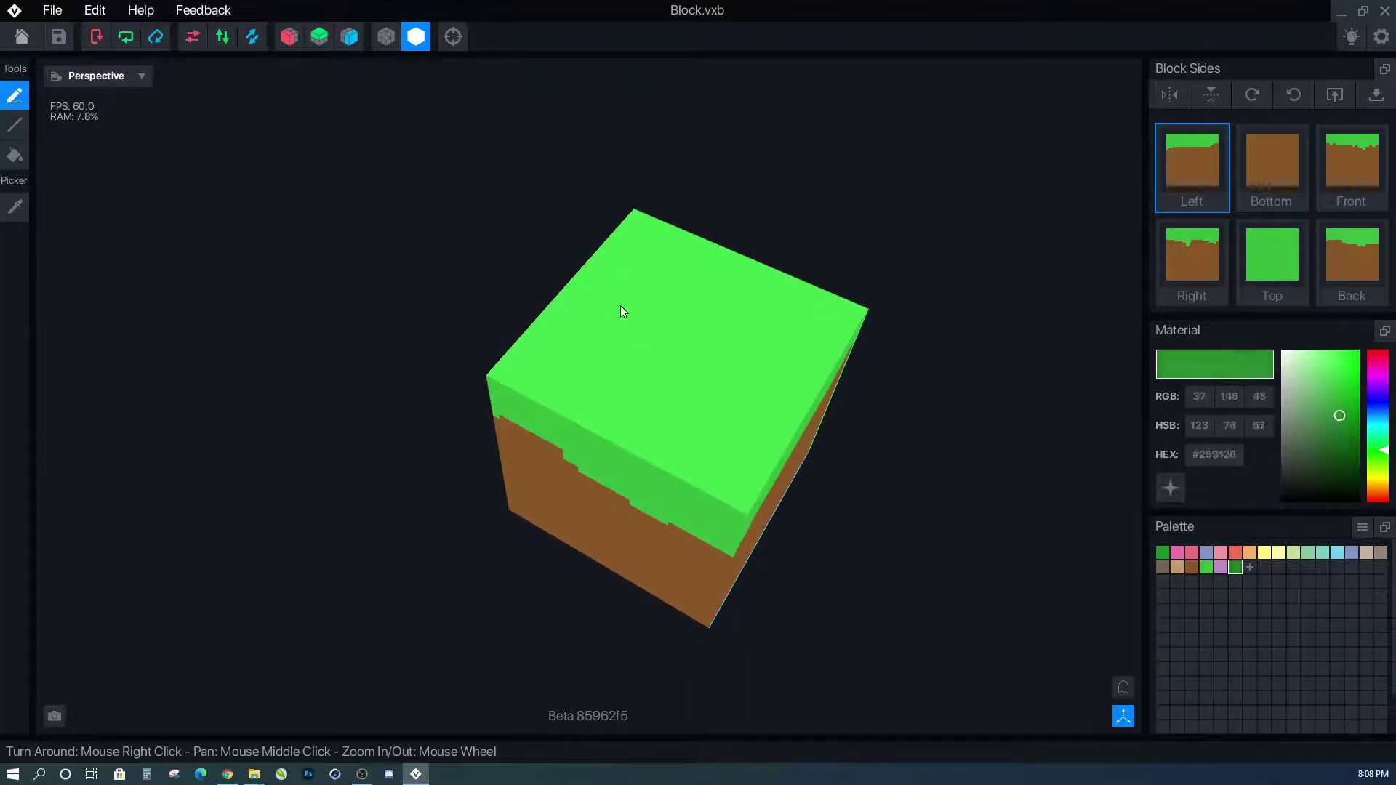
mouse_move(600, 268)
mouse_down()
mouse_move(540, 316)
mouse_move(582, 311)
mouse_up()
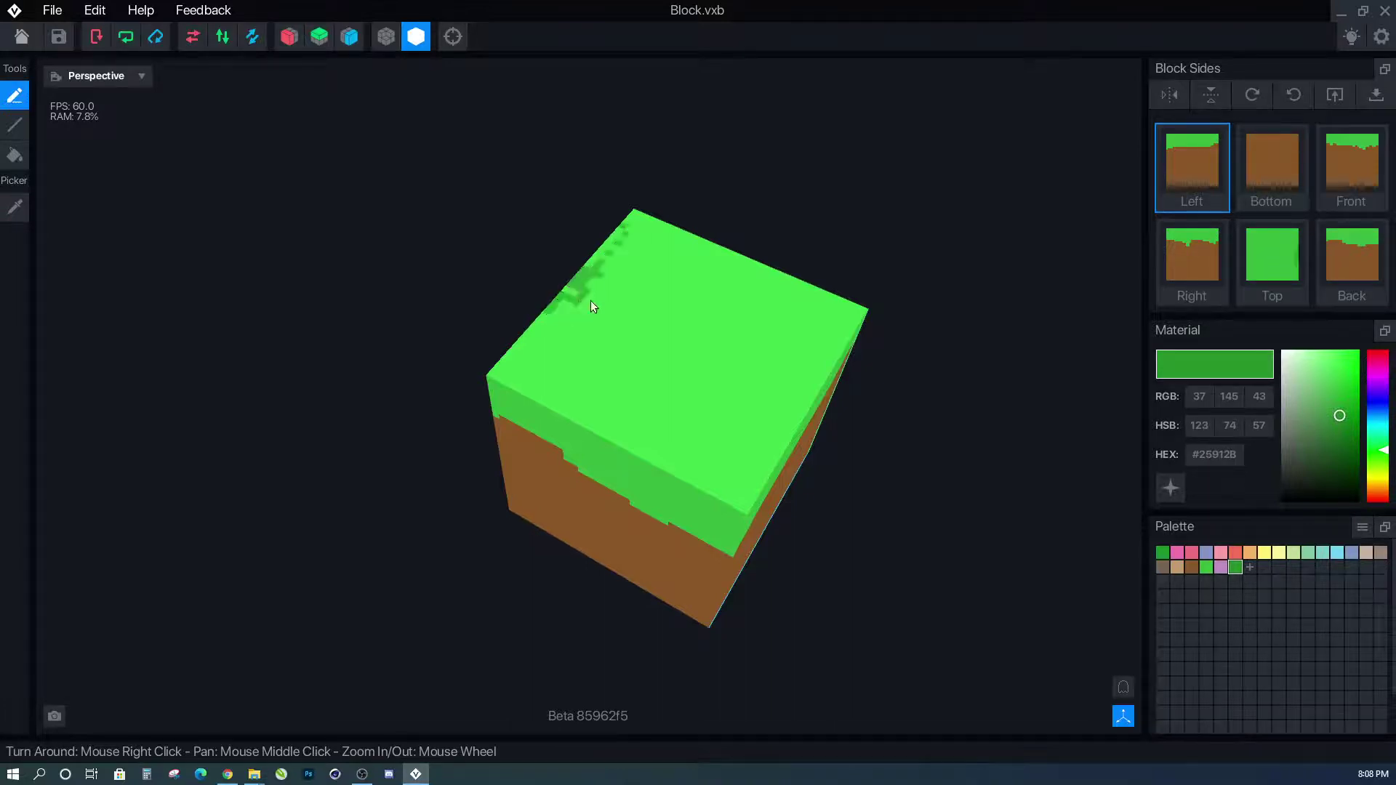
drag(625, 231, 589, 277)
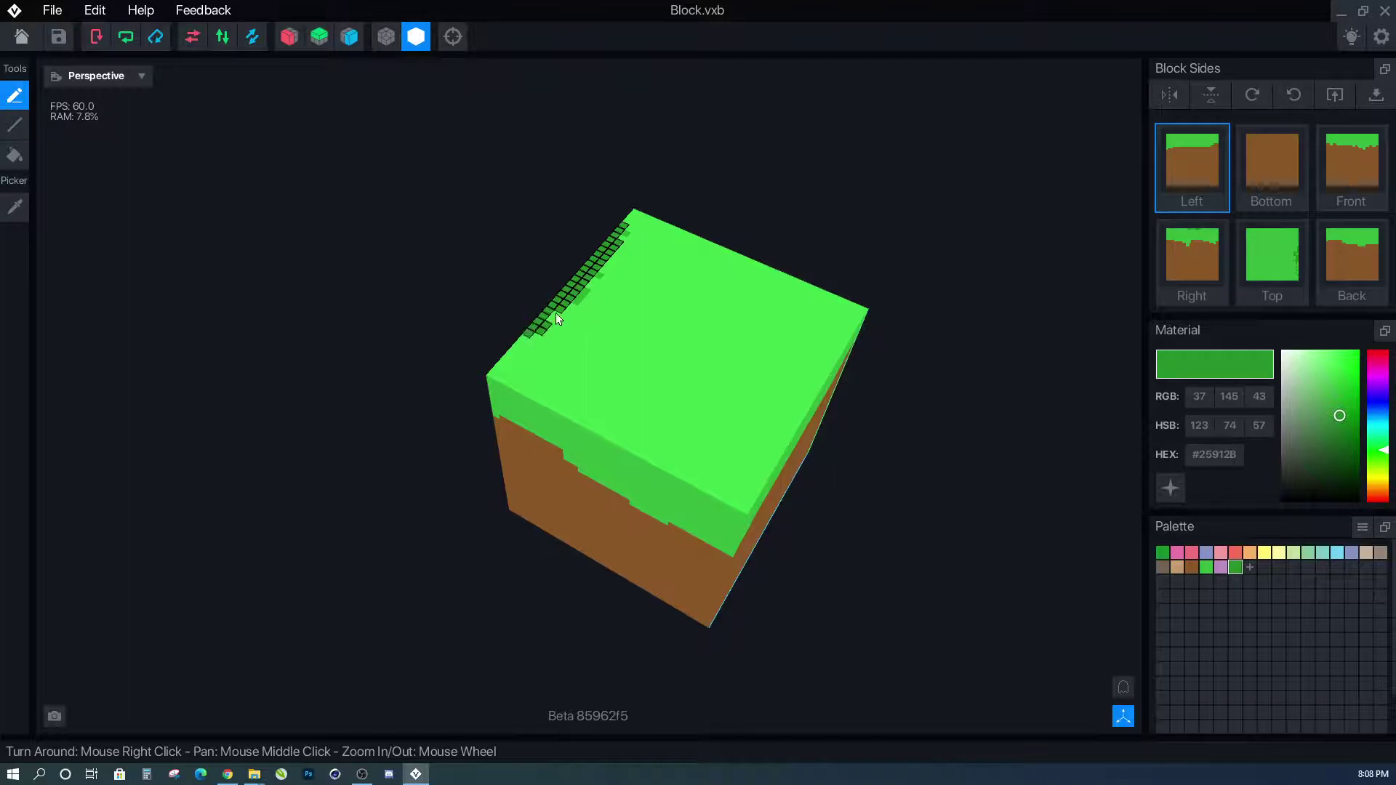
drag(635, 231, 639, 240)
drag(736, 378, 707, 397)
mouse_move(708, 259)
mouse_down()
mouse_move(664, 303)
mouse_move(696, 299)
mouse_move(655, 325)
mouse_move(700, 288)
mouse_move(659, 342)
mouse_move(687, 315)
mouse_move(670, 290)
mouse_move(620, 358)
mouse_move(682, 320)
mouse_up()
Paint dark green #25912B patches on the grass band of the sides and along the top face's front edge.
mouse_move(605, 421)
right_down()
mouse_move(710, 403)
mouse_move(615, 473)
right_up()
drag(624, 491, 608, 499)
mouse_move(737, 474)
mouse_down()
mouse_move(712, 533)
mouse_move(792, 512)
mouse_move(809, 484)
mouse_up()
mouse_move(808, 484)
right_down()
mouse_move(769, 469)
mouse_move(864, 468)
mouse_move(761, 443)
mouse_move(860, 439)
mouse_move(773, 442)
right_up()
mouse_move(742, 472)
mouse_down()
mouse_move(723, 472)
mouse_move(722, 452)
mouse_move(753, 478)
mouse_up()
scroll(752, 479, up, 2)
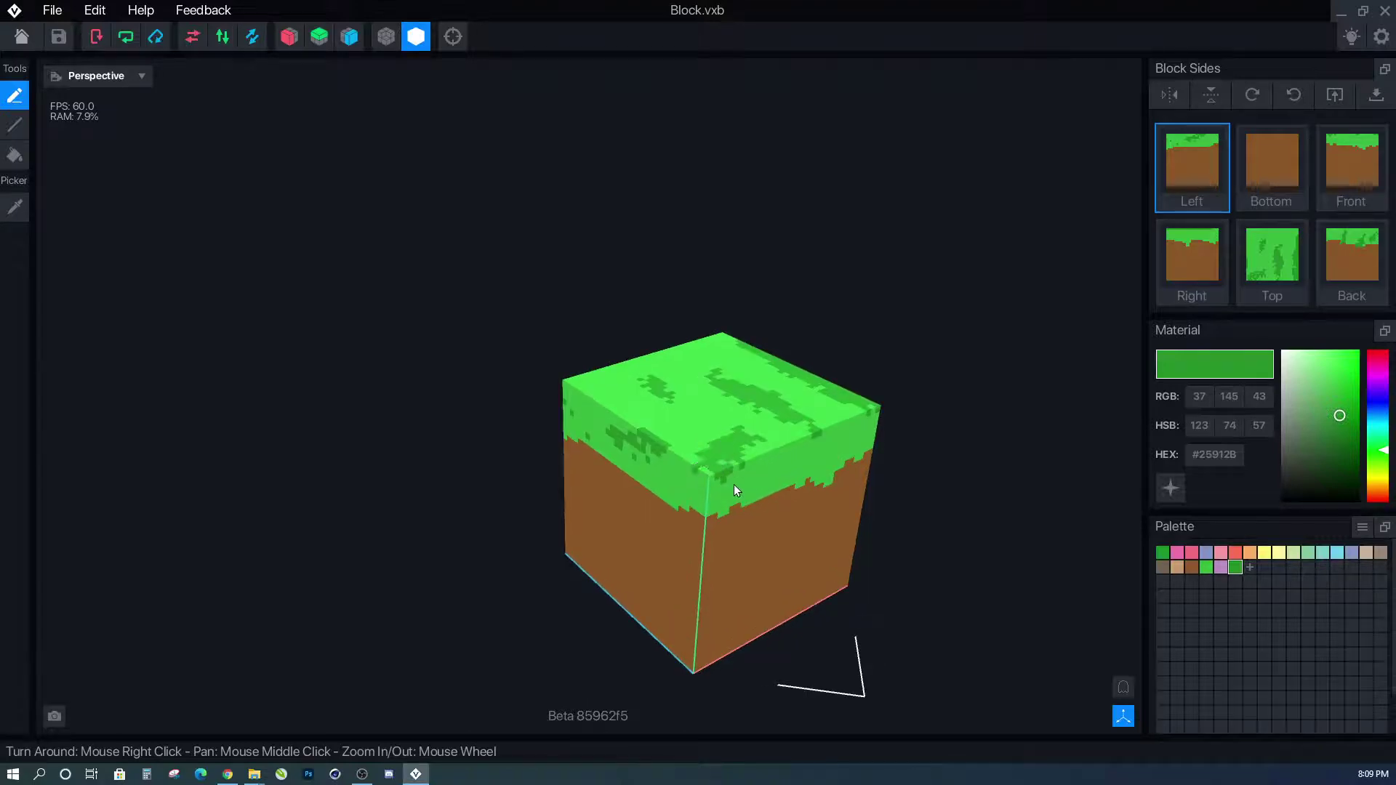
scroll(734, 485, up, 1)
drag(691, 469, 753, 449)
scroll(736, 500, down, 1)
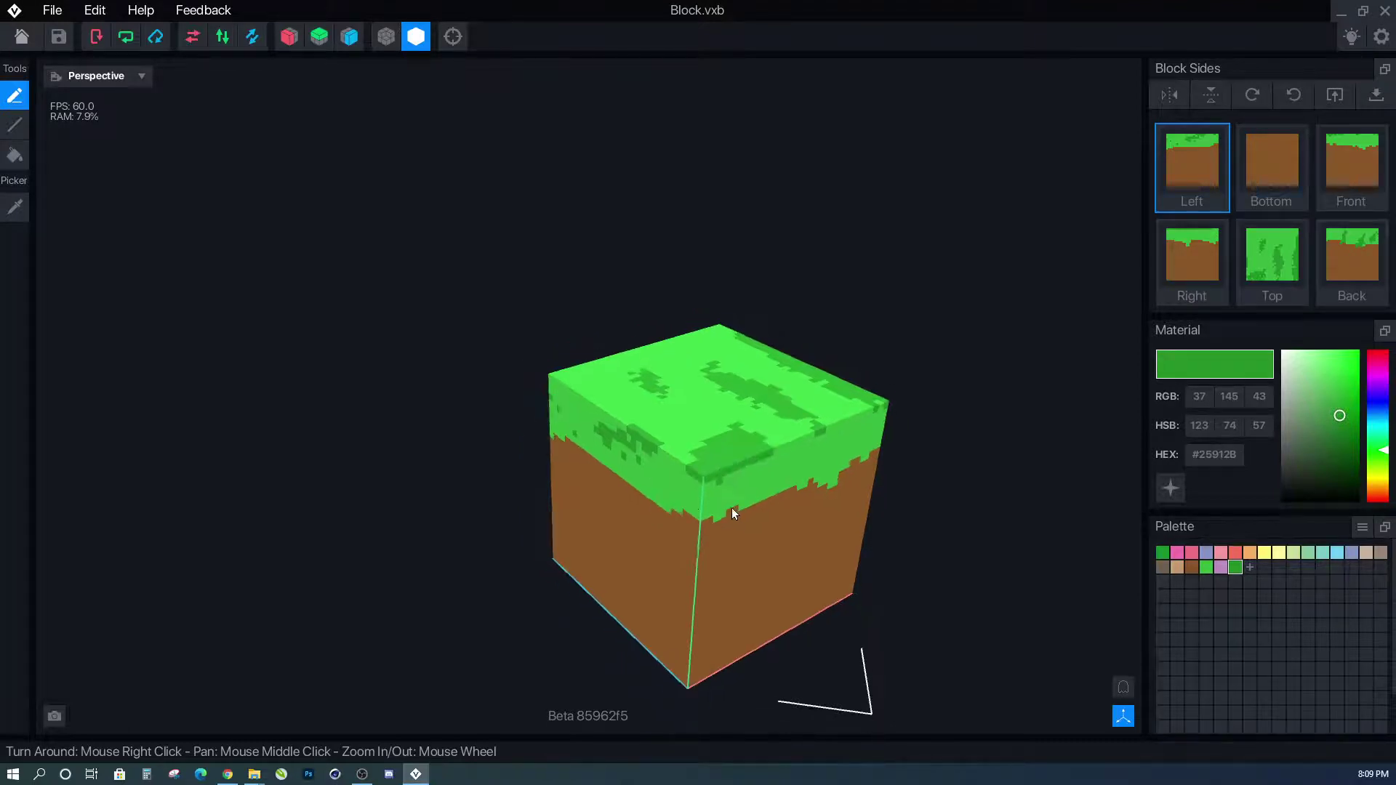
Try to create a palette copy of the dirt brown #8A5727 by picking it from the block and reusing its hex value.
mouse_move(675, 540)
right_down()
mouse_move(711, 577)
mouse_move(661, 560)
right_up()
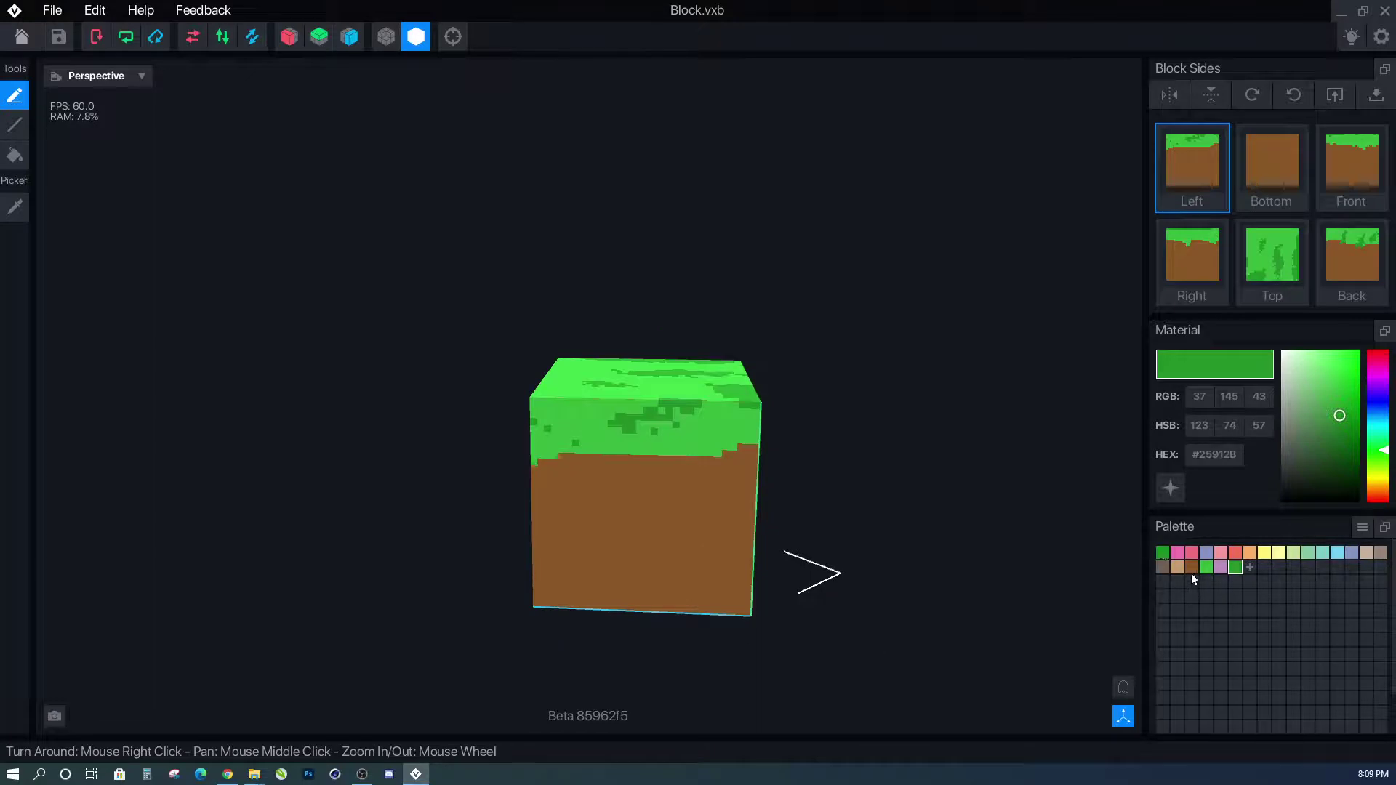
click(1250, 567)
click(15, 207)
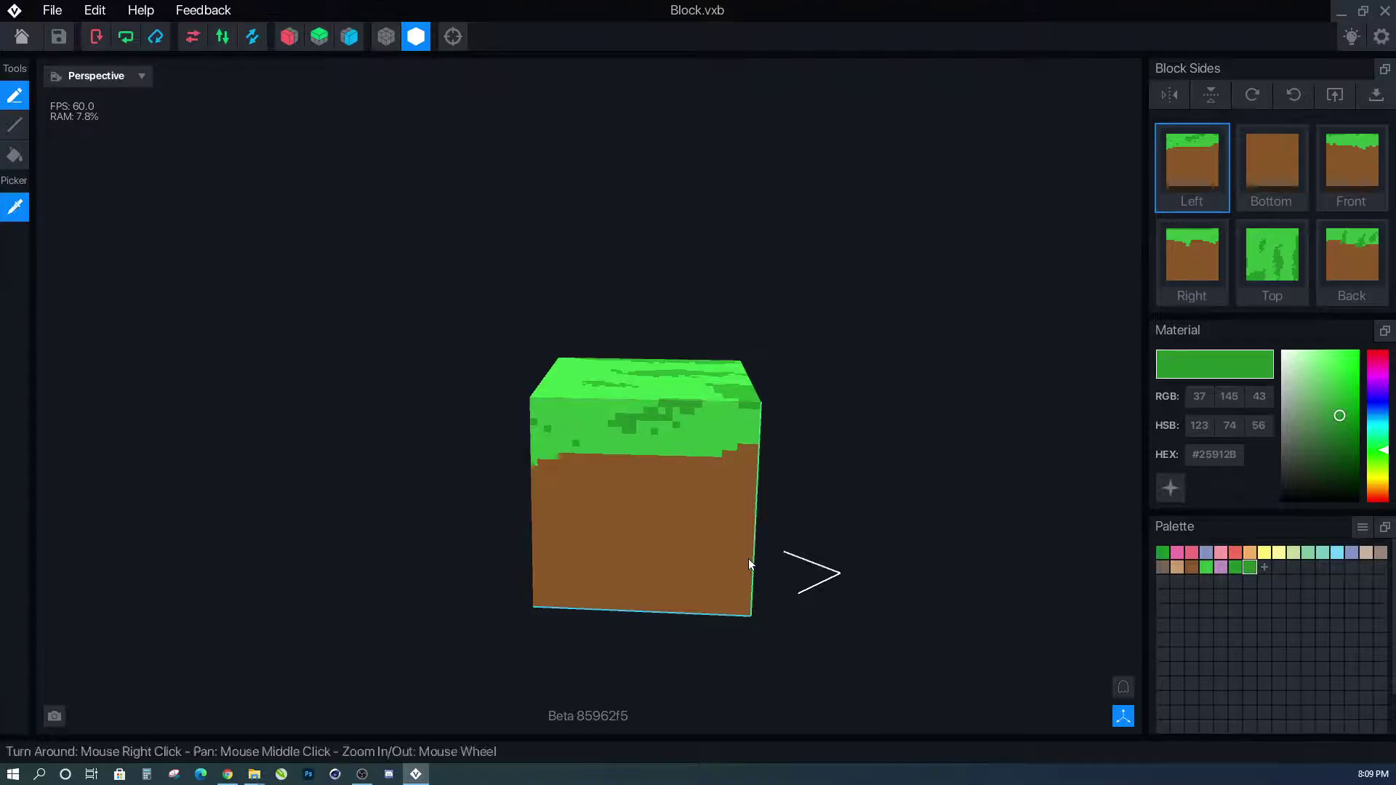
click(751, 558)
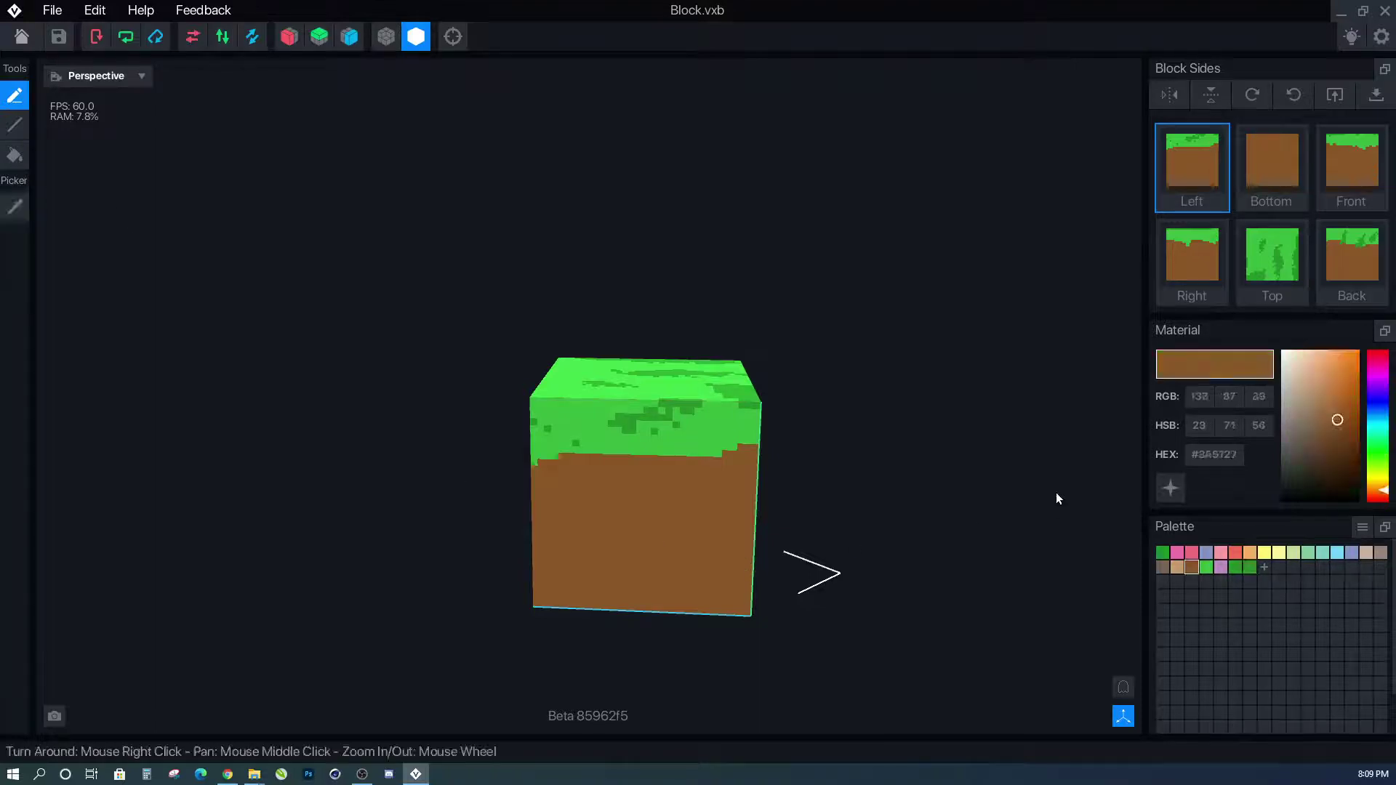
click(1250, 568)
click(1192, 569)
click(1237, 456)
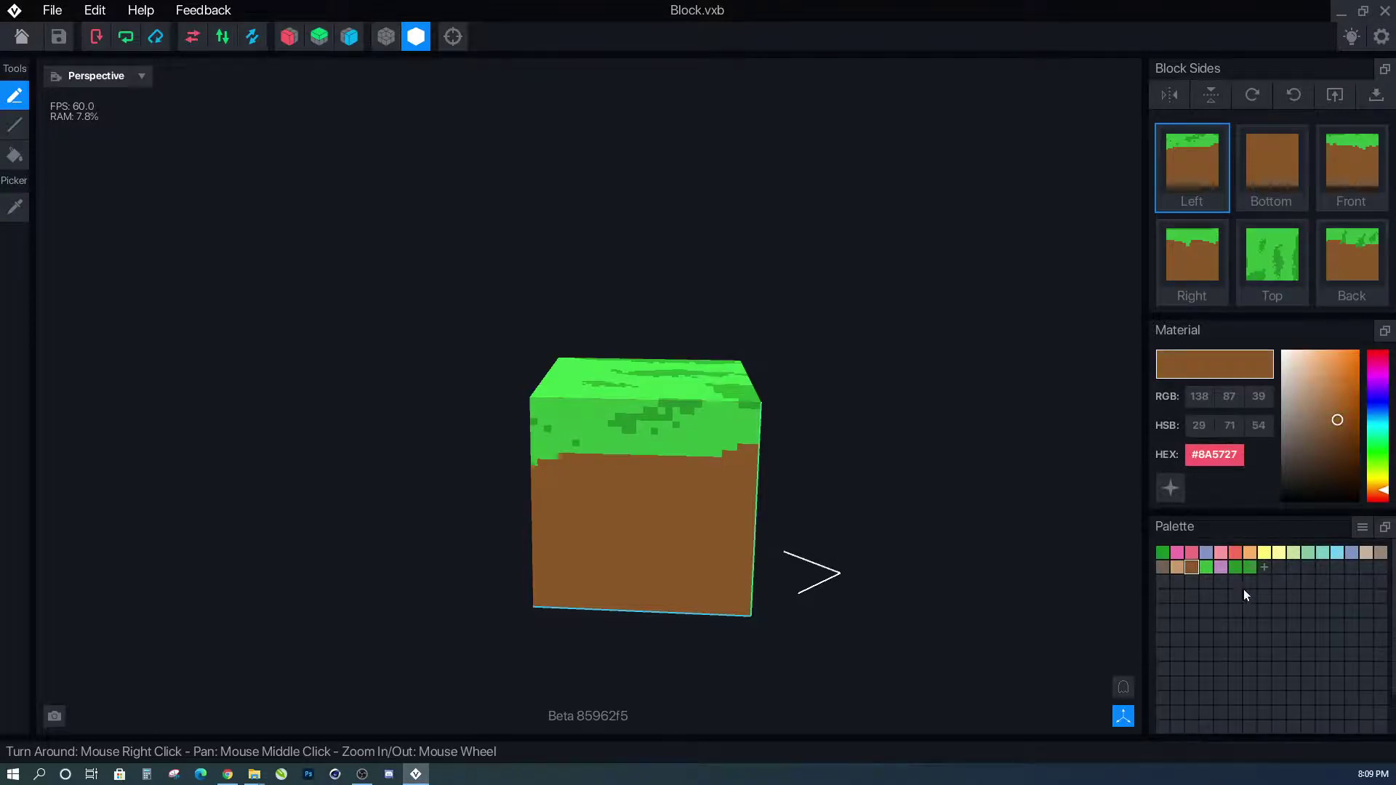
click(1248, 568)
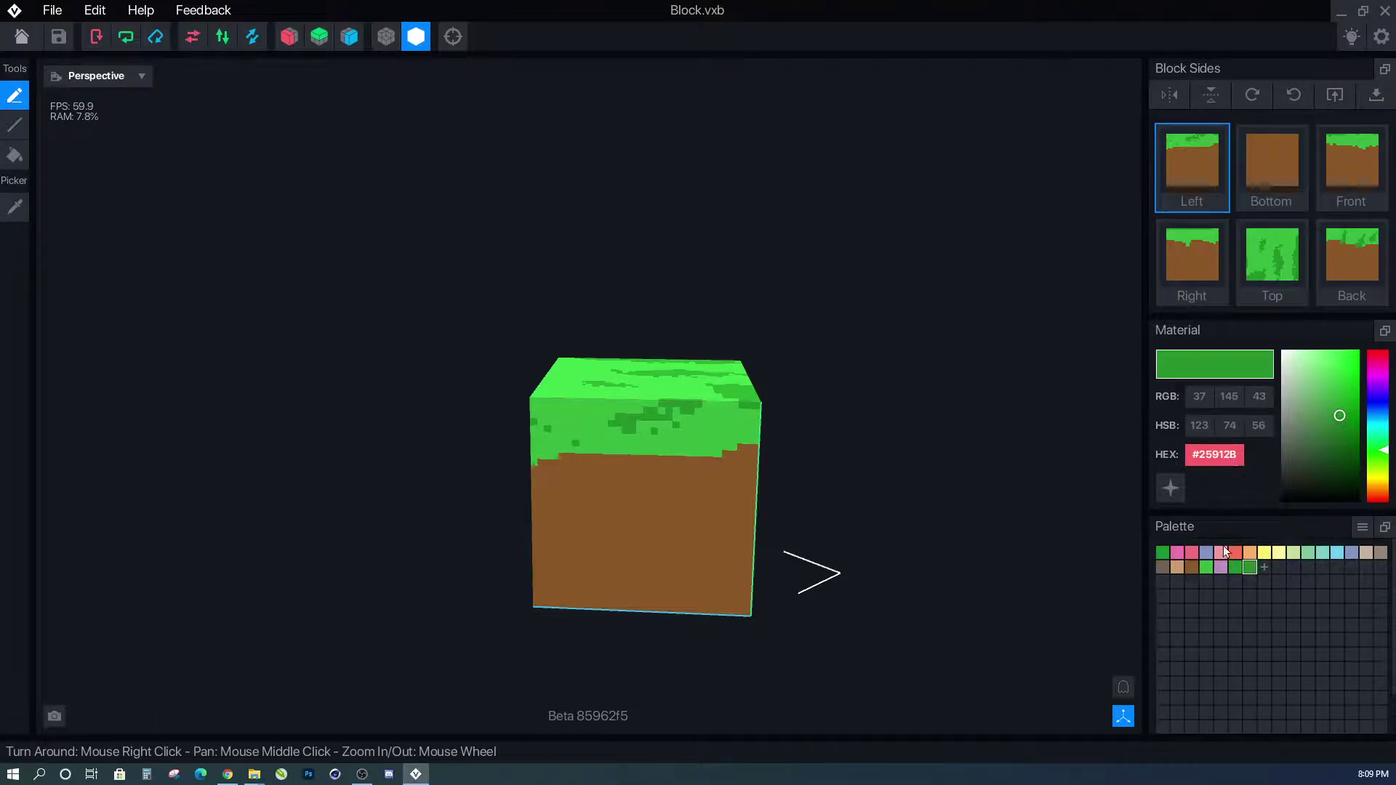
click(1210, 456)
Add a darker brown #78491C to the palette based on the dirt brown and paint streaks on the left side's dirt.
click(1192, 568)
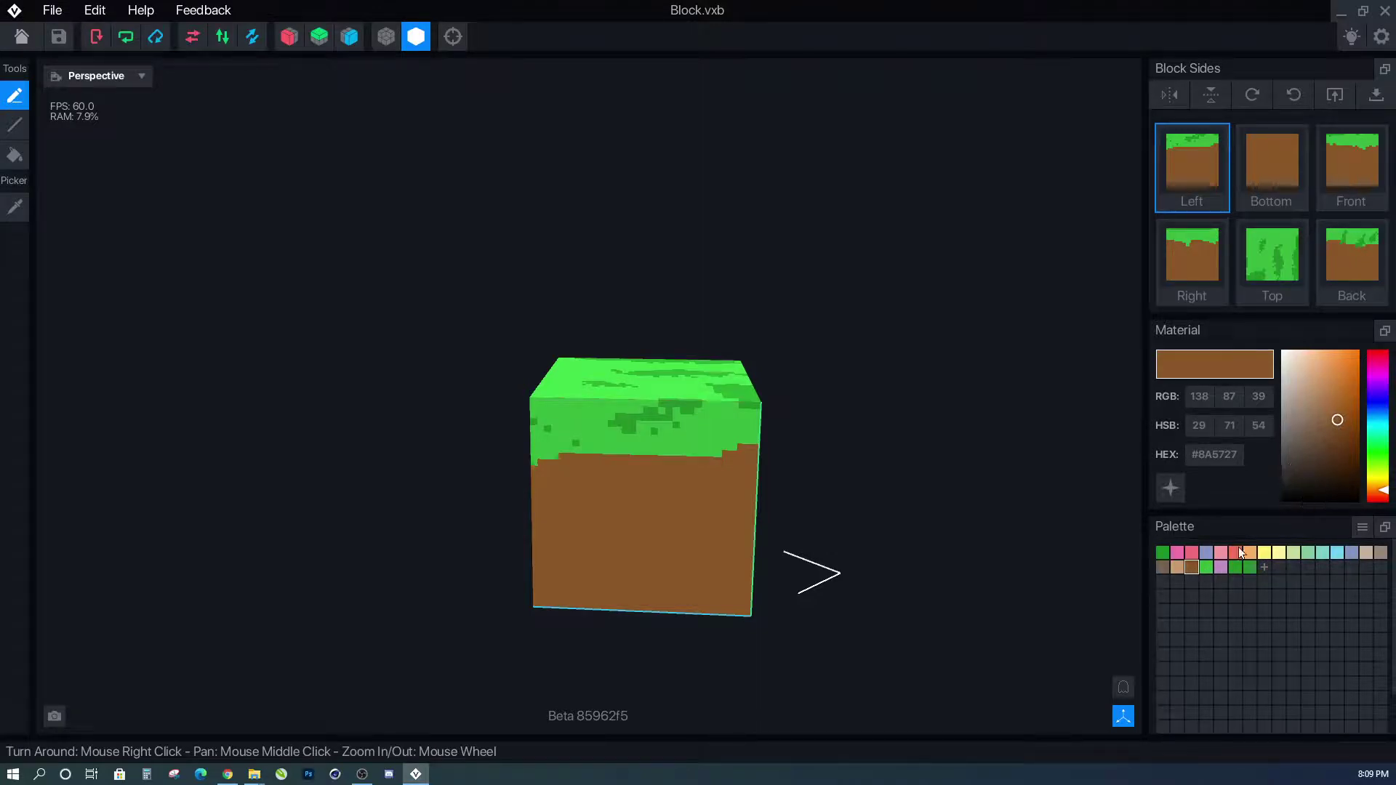
click(1265, 567)
drag(1338, 420, 1341, 430)
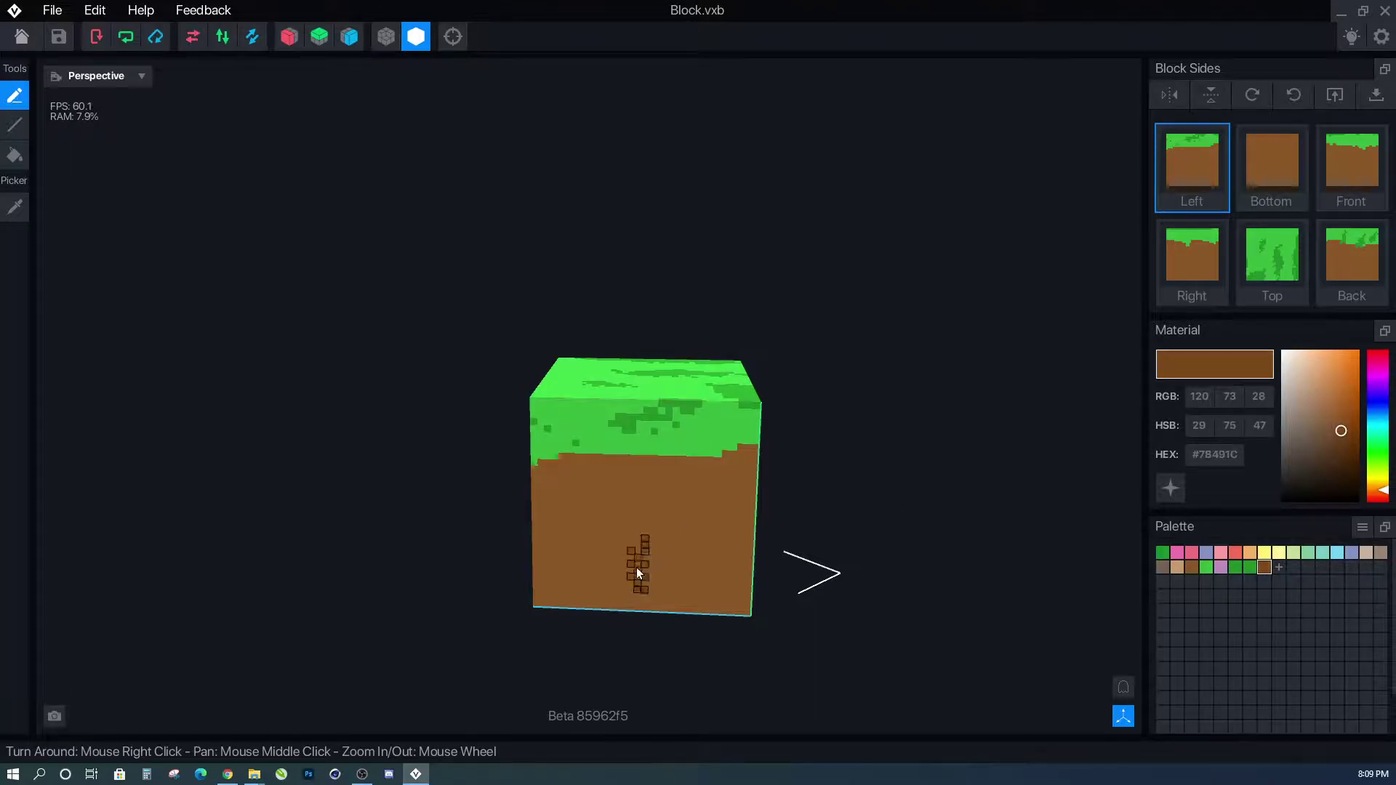
drag(622, 599, 642, 579)
drag(730, 498, 716, 558)
Paint dark brown #78491C shading patches and streaks on the dirt of the front and right sides.
right_drag(787, 554, 784, 492)
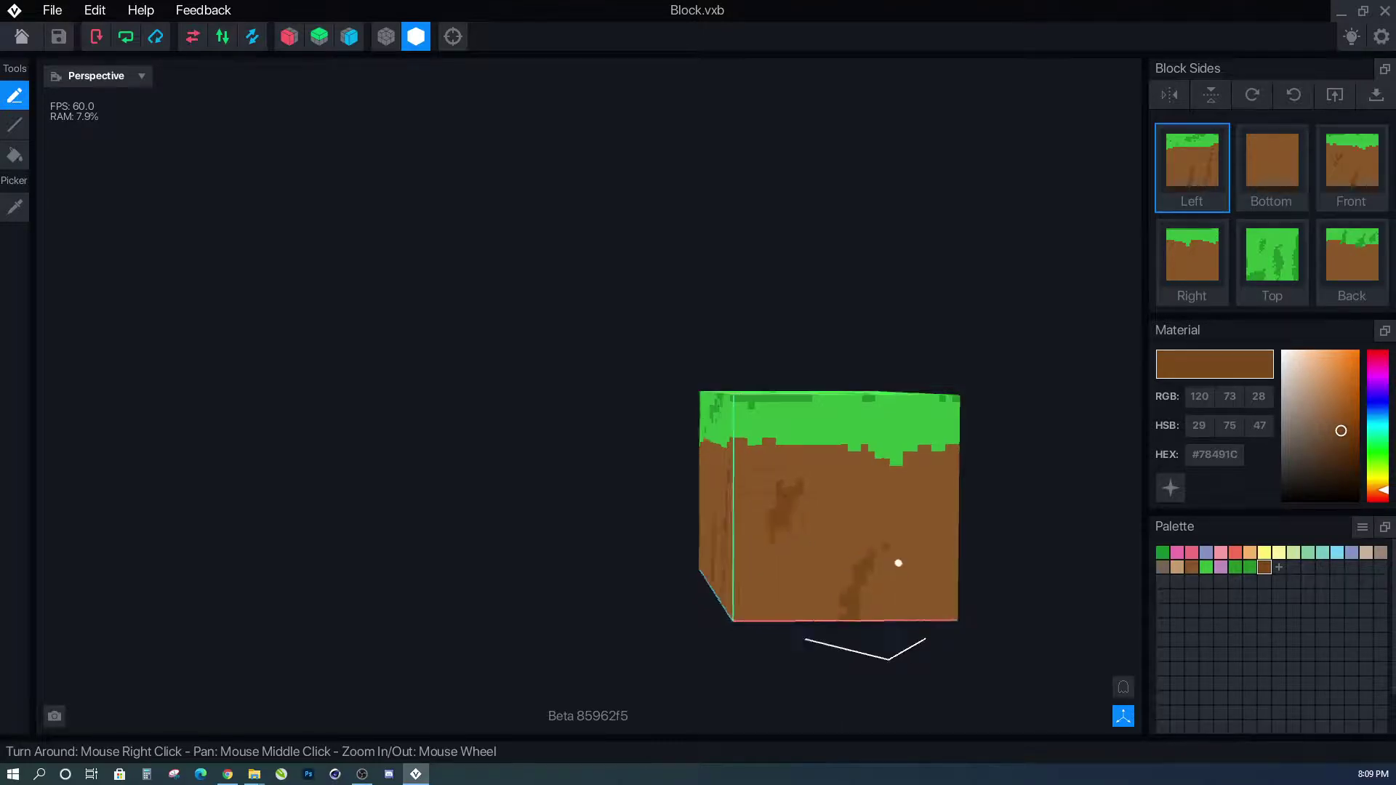
right_drag(897, 565, 879, 570)
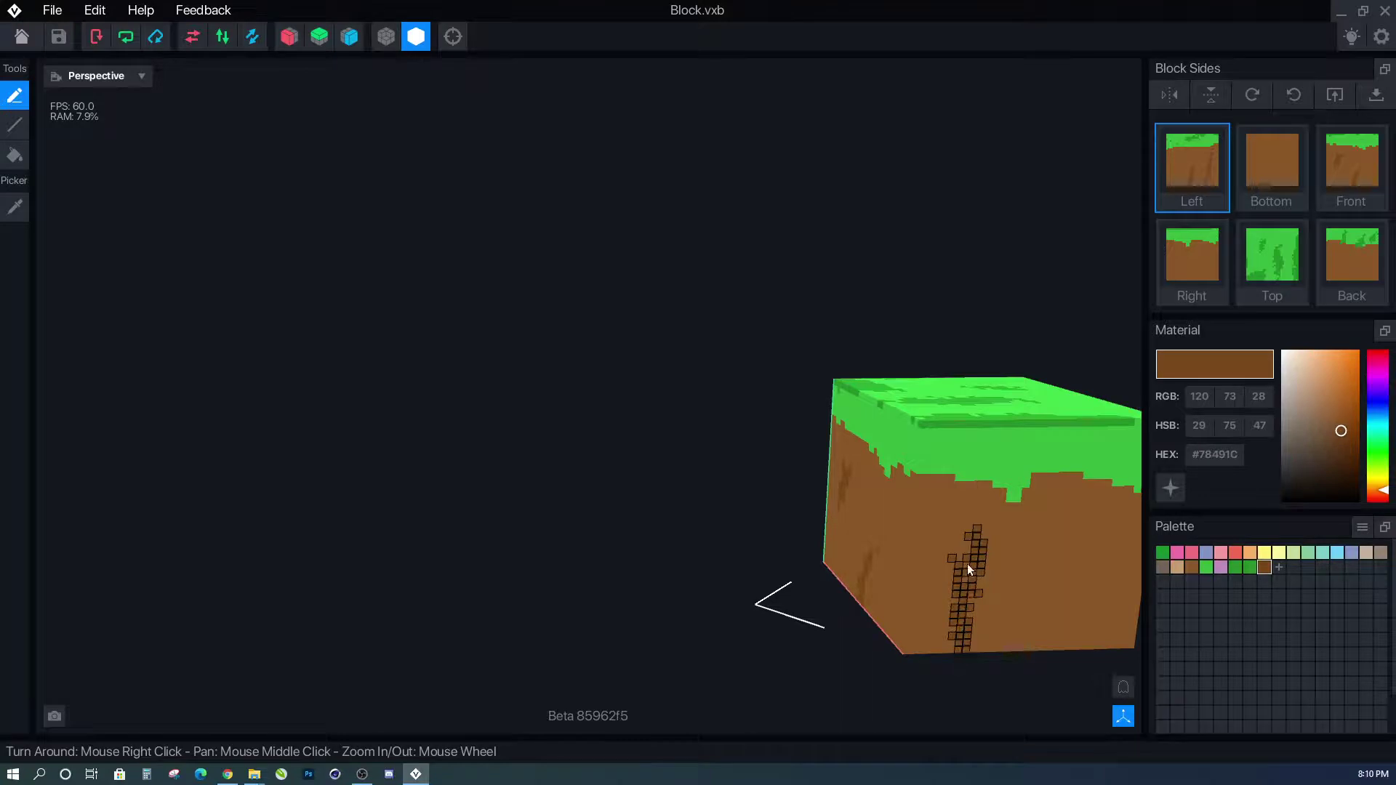
right_drag(1014, 579, 1021, 625)
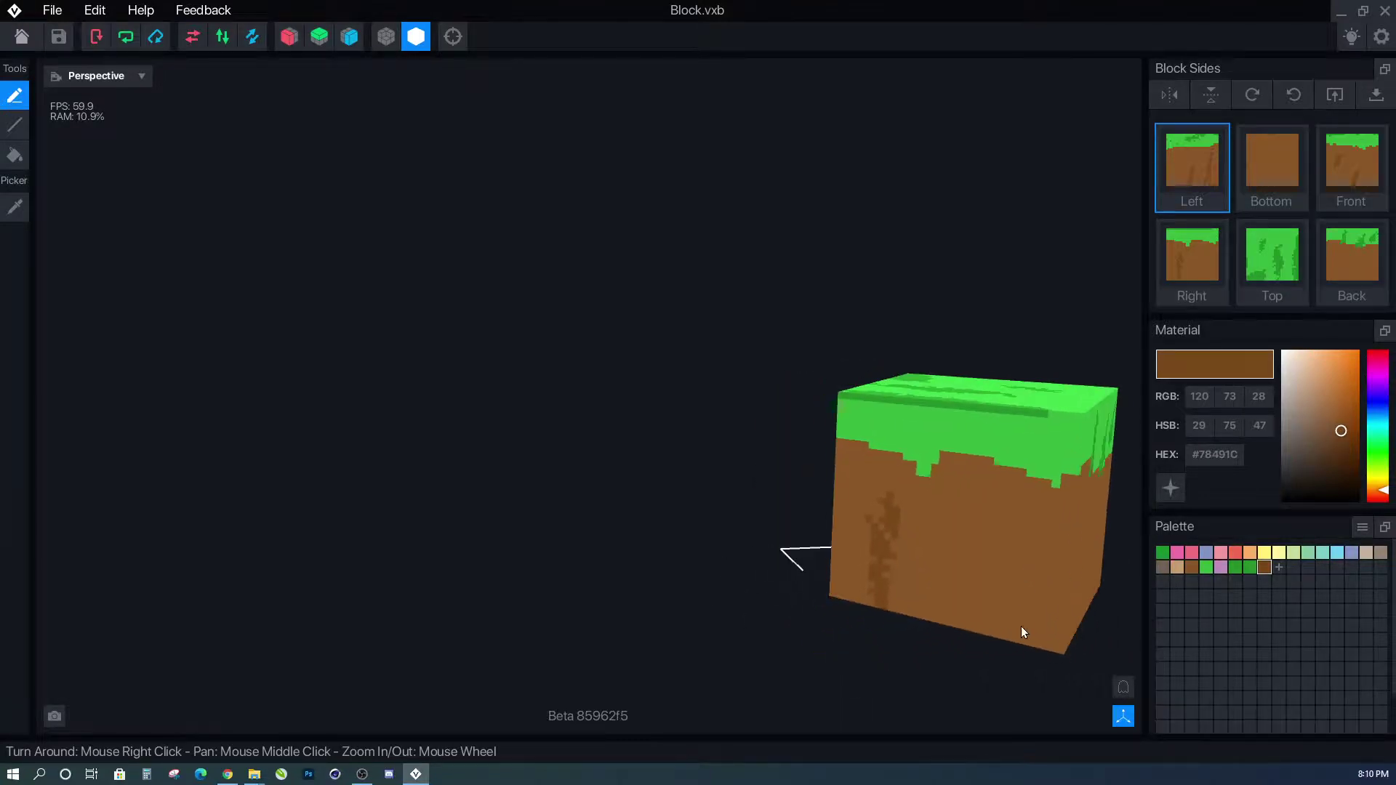
click(1020, 627)
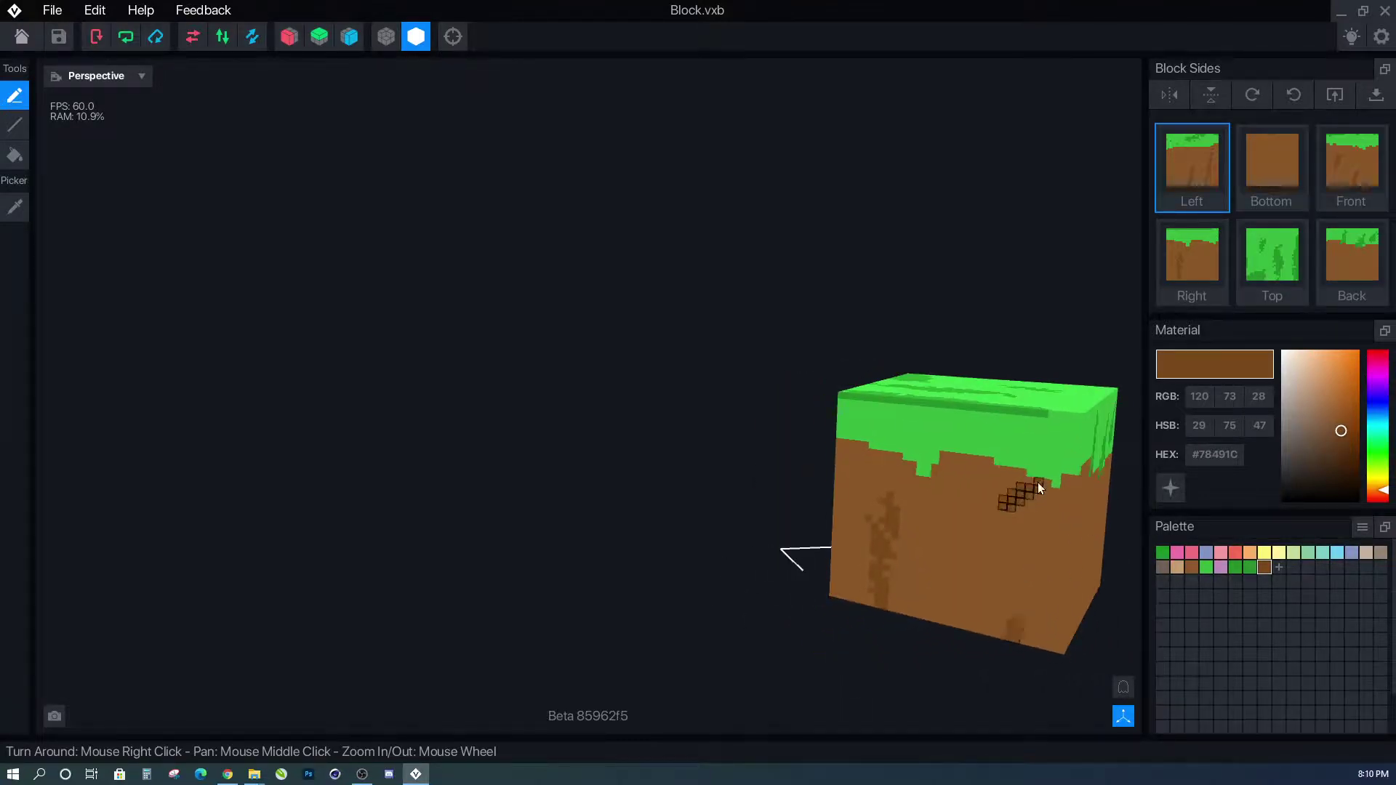
Paint dark brown #78491C patches below the grass and near the lower edge of the back side.
right_drag(1020, 490, 936, 553)
mouse_move(937, 553)
mouse_down()
mouse_move(966, 529)
mouse_move(907, 539)
mouse_move(970, 535)
mouse_up()
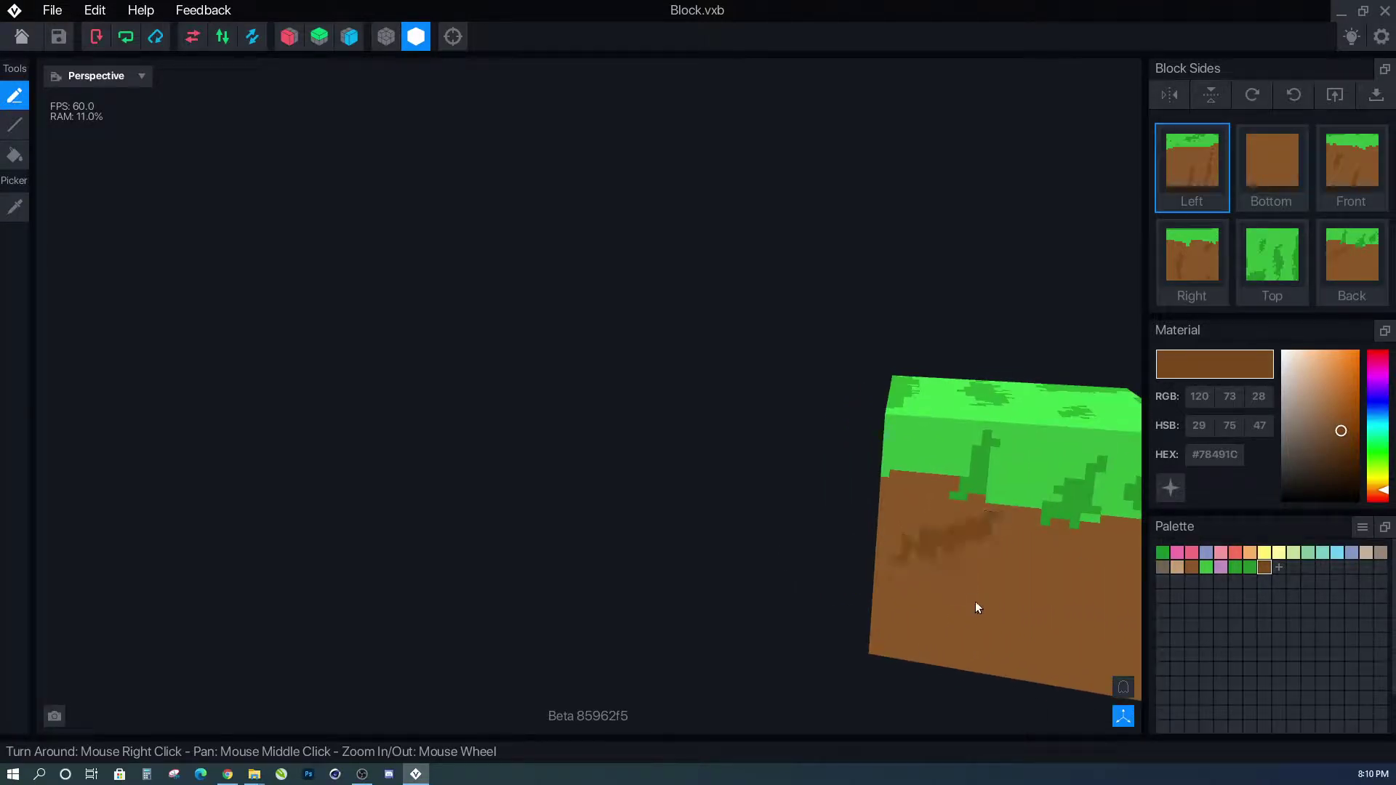
scroll(971, 599, down, 2)
right_drag(1018, 588, 961, 612)
mouse_move(867, 657)
mouse_down()
mouse_move(922, 623)
mouse_move(872, 634)
mouse_up()
mouse_move(873, 635)
right_down()
mouse_move(1003, 551)
mouse_move(872, 553)
mouse_move(907, 561)
mouse_move(962, 546)
mouse_move(856, 534)
right_up()
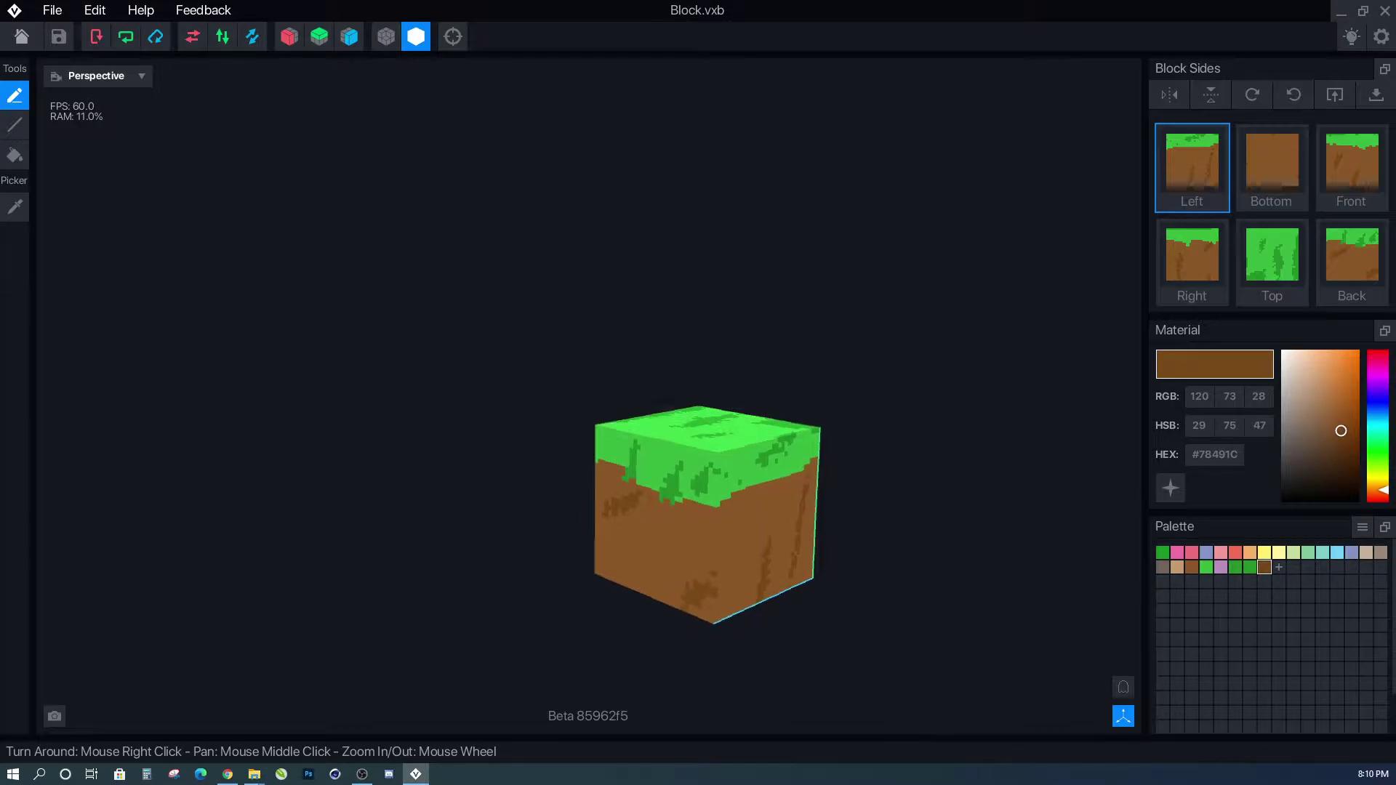
Switch to the browser to look through the Pinterest block reference and its similar pins, and return to VoxEdit.
key(alt+Tab)
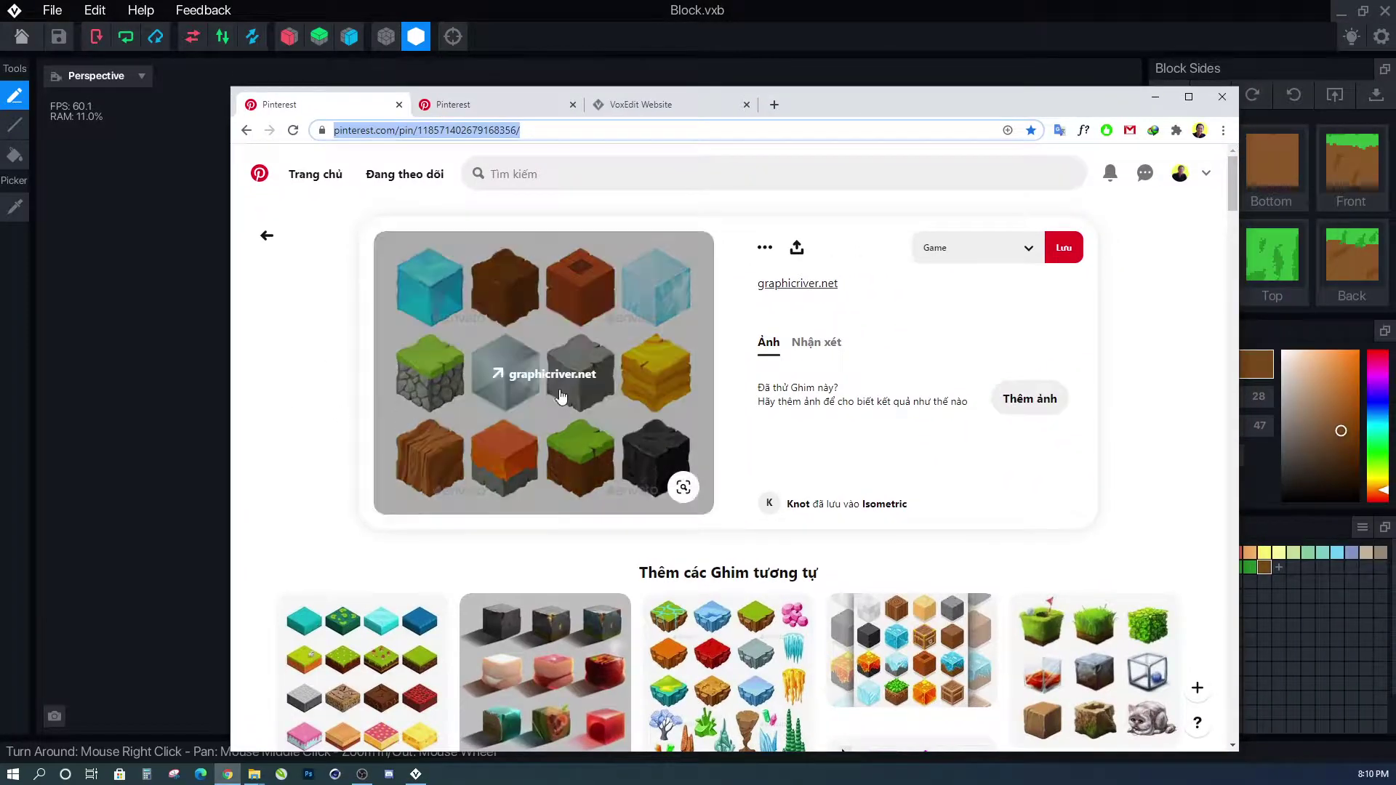
scroll(561, 400, down, 1)
scroll(553, 436, up, 1)
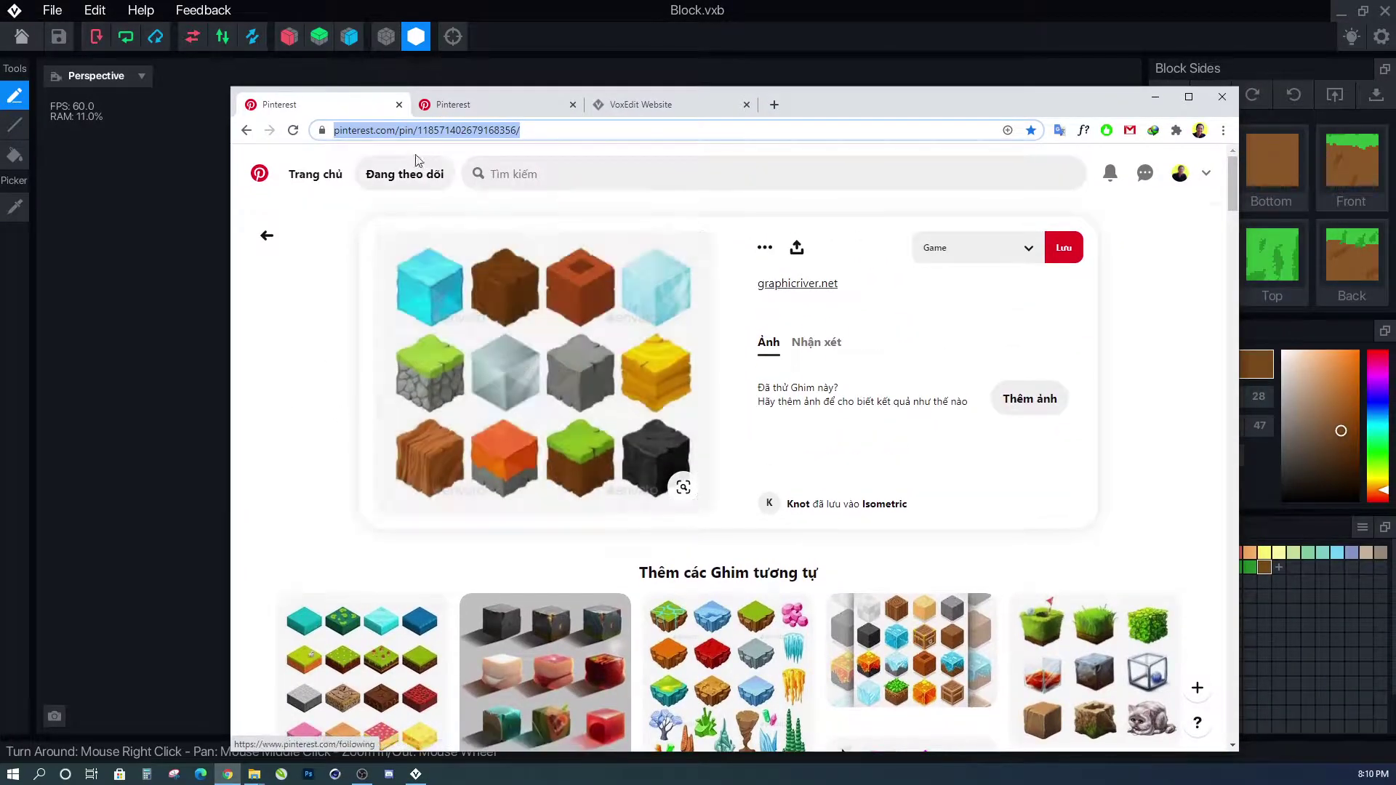
scroll(553, 393, down, 3)
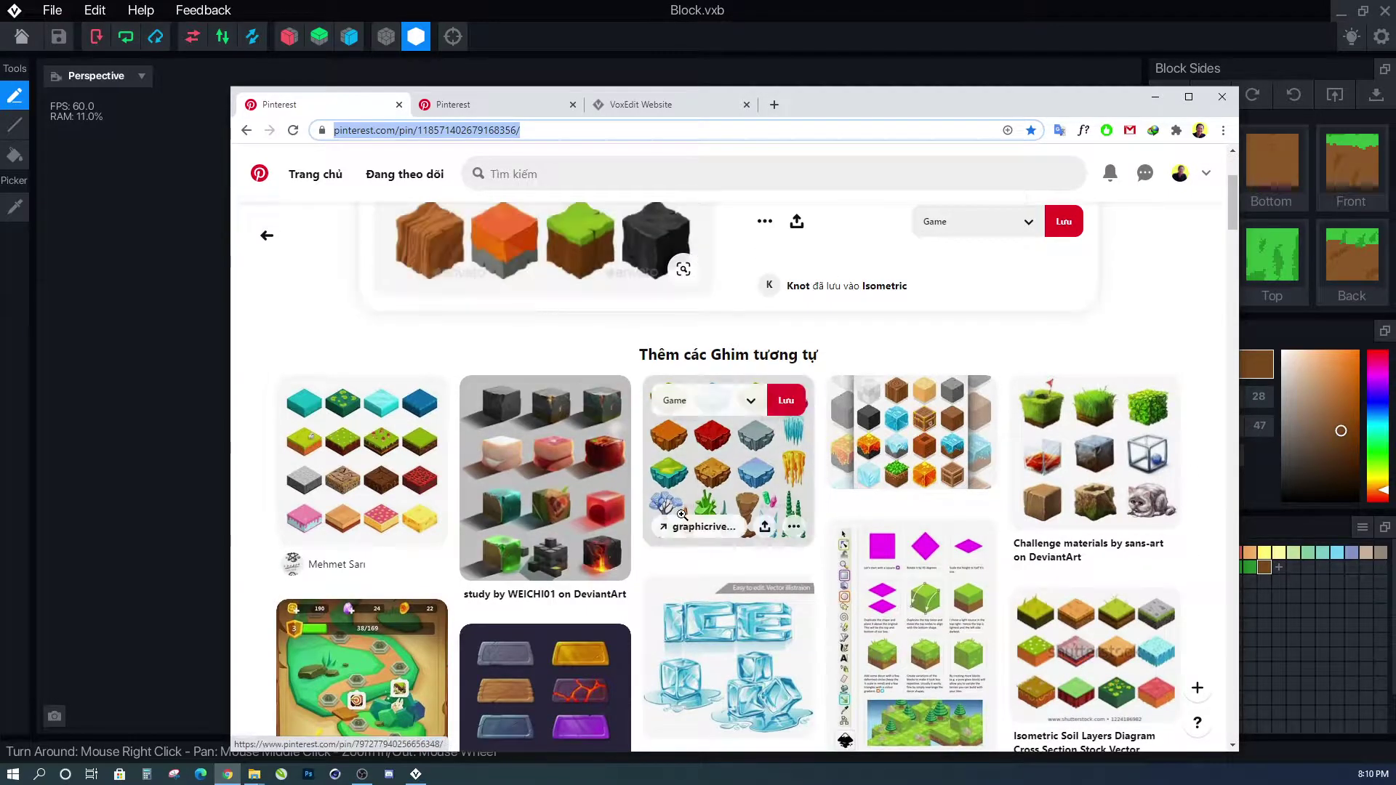
scroll(622, 357, up, 1)
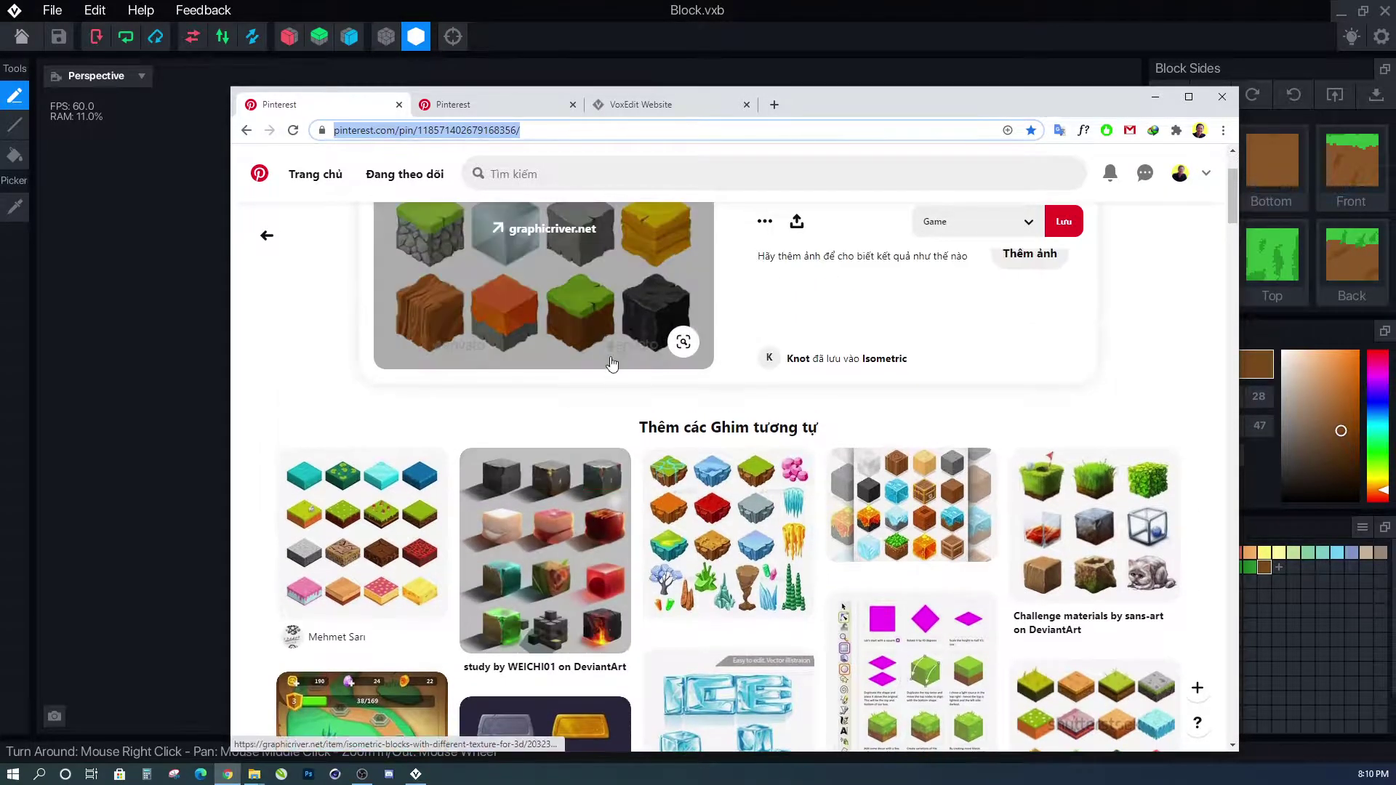
scroll(610, 393, down, 3)
scroll(639, 459, down, 1)
scroll(639, 460, down, 5)
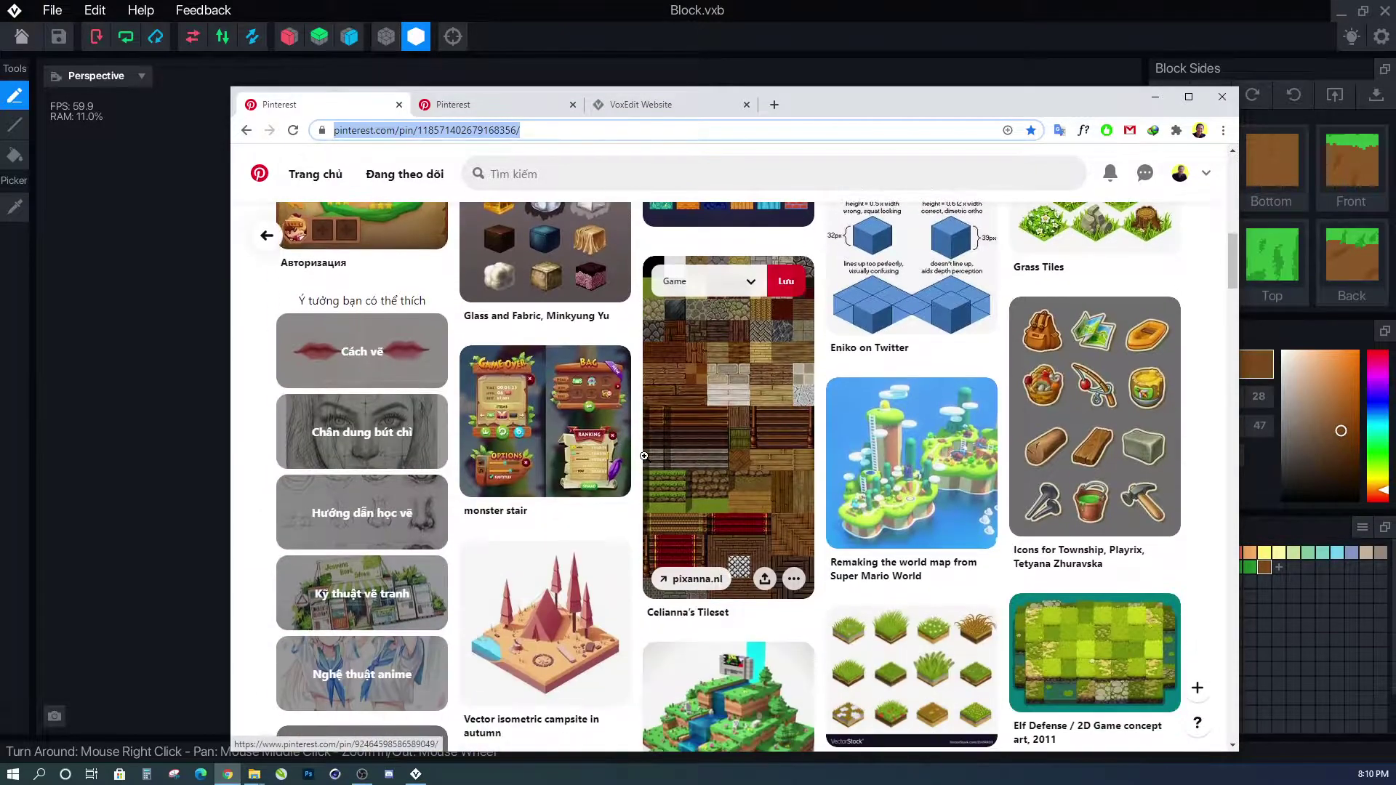
drag(857, 101, 1395, 56)
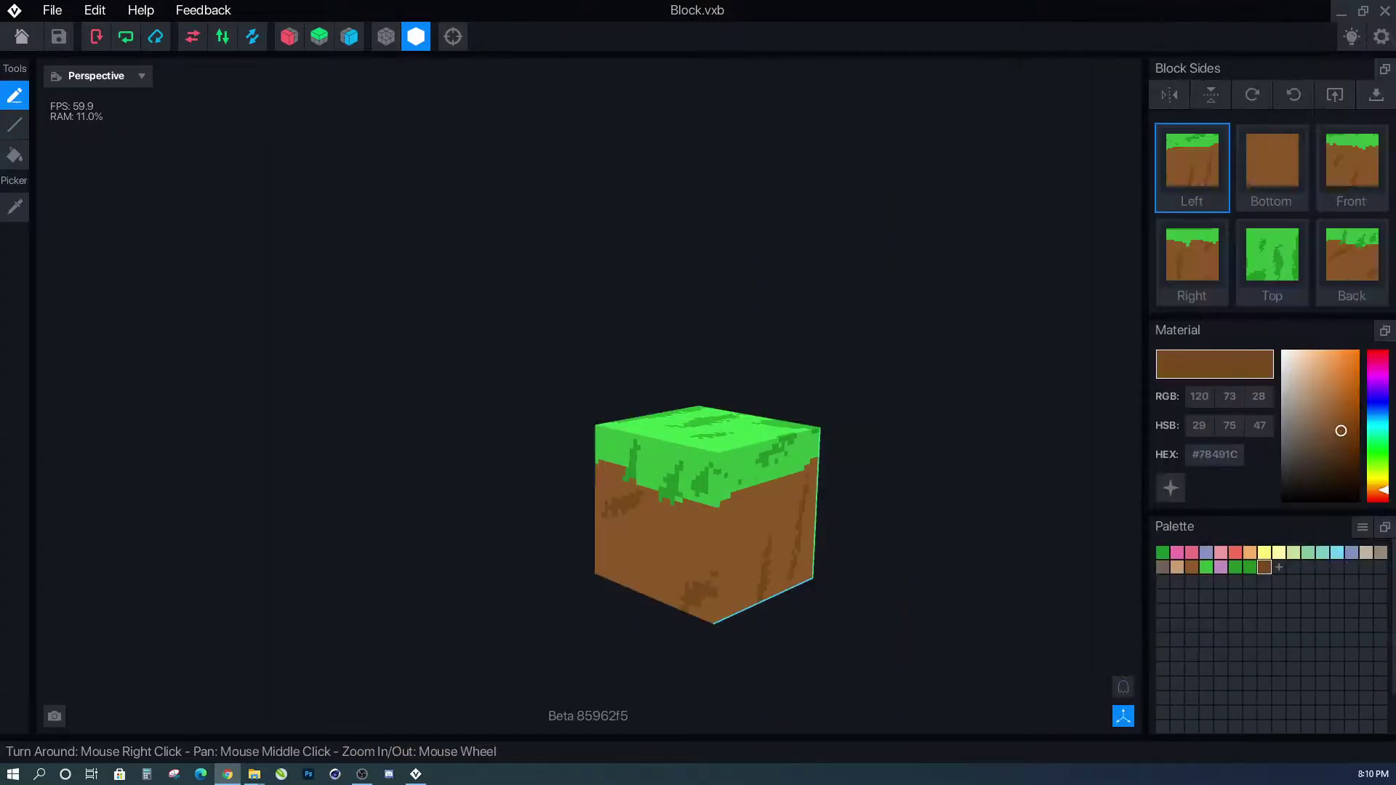
Examine the grass and dirt shading on the block's top and two adjoining sides.
right_drag(967, 393, 627, 396)
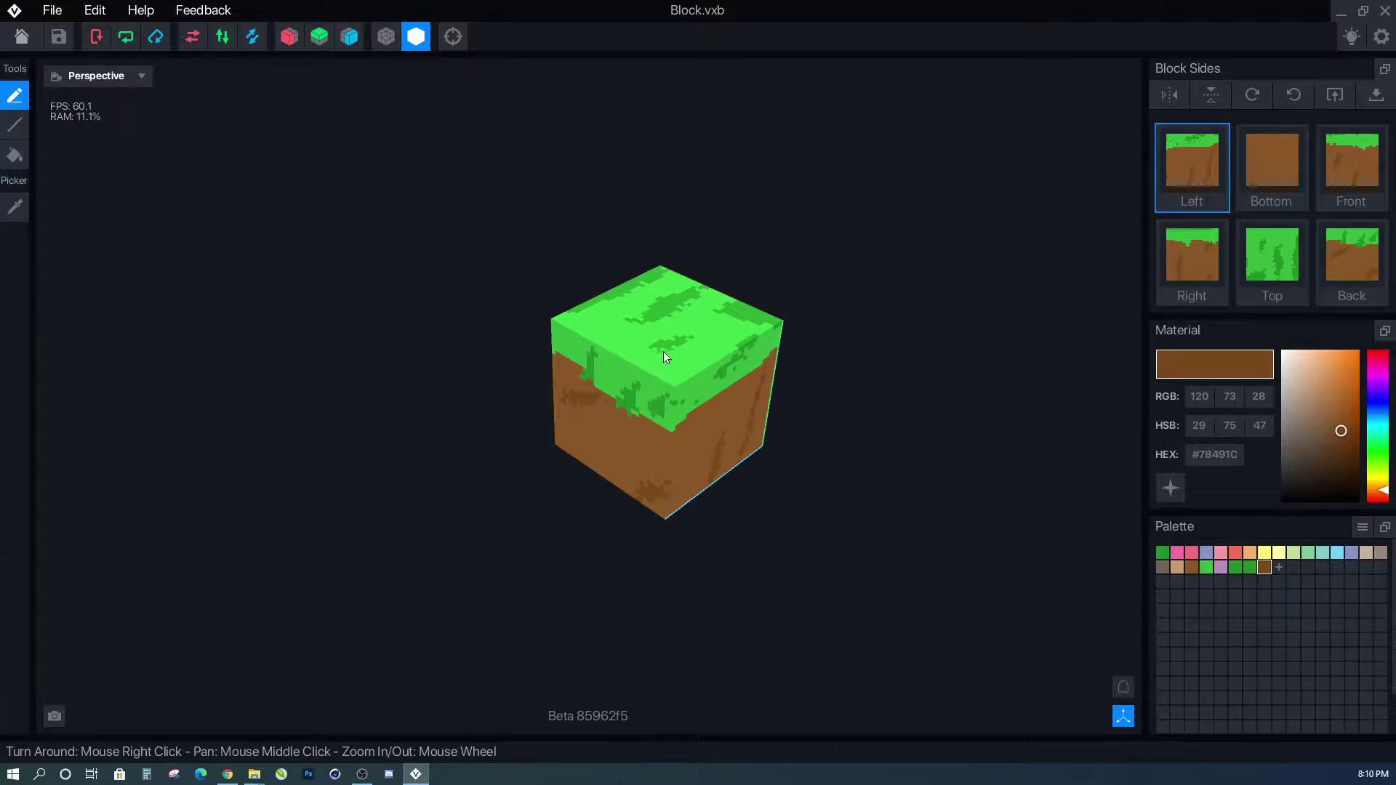
scroll(659, 354, up, 3)
middle_drag(601, 355, 529, 356)
scroll(642, 384, up, 1)
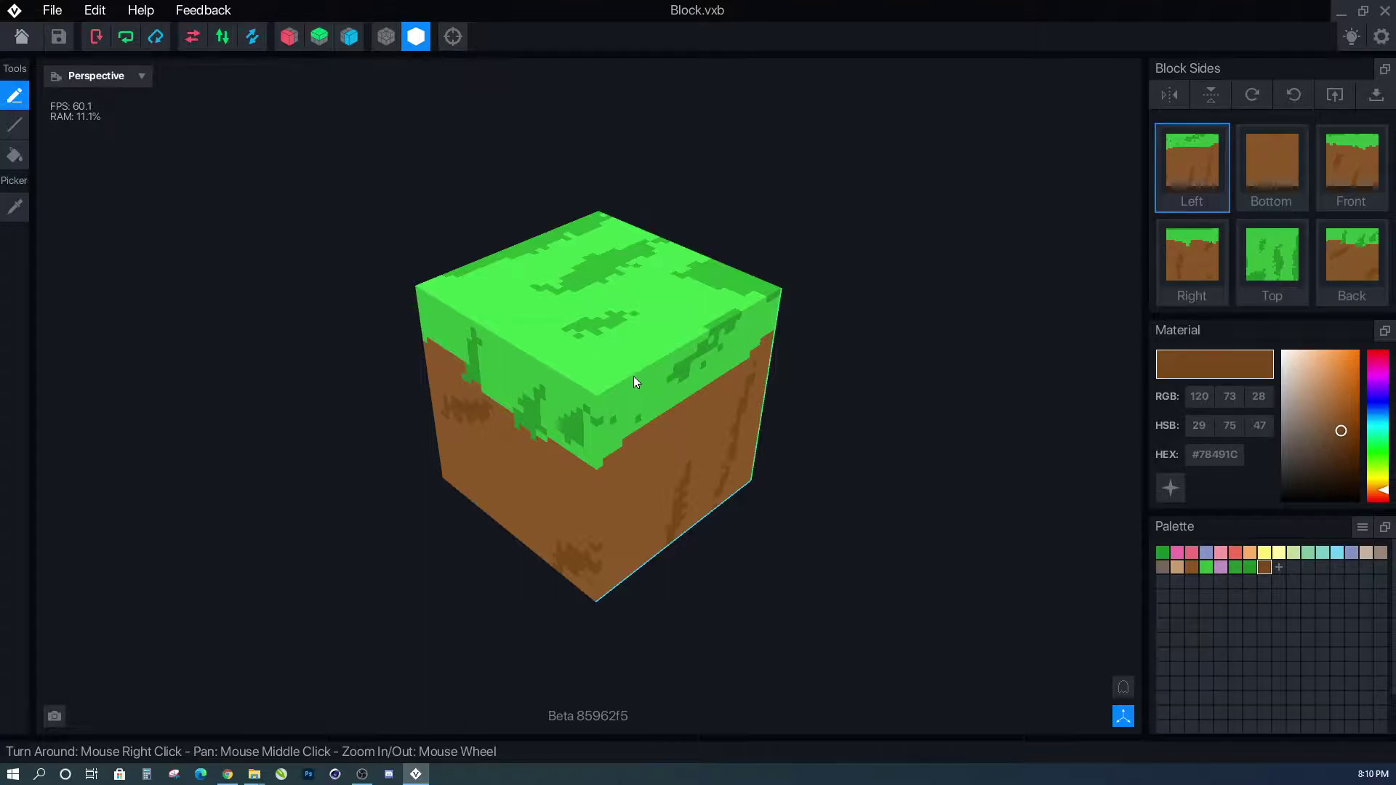
mouse_move(420, 294)
mouse_down()
mouse_move(574, 397)
mouse_move(767, 289)
mouse_move(602, 213)
mouse_move(419, 286)
mouse_move(436, 479)
mouse_move(587, 575)
mouse_move(596, 610)
mouse_move(595, 396)
mouse_up()
mouse_move(788, 291)
mouse_down()
mouse_move(788, 374)
mouse_move(755, 484)
mouse_move(596, 604)
mouse_up()
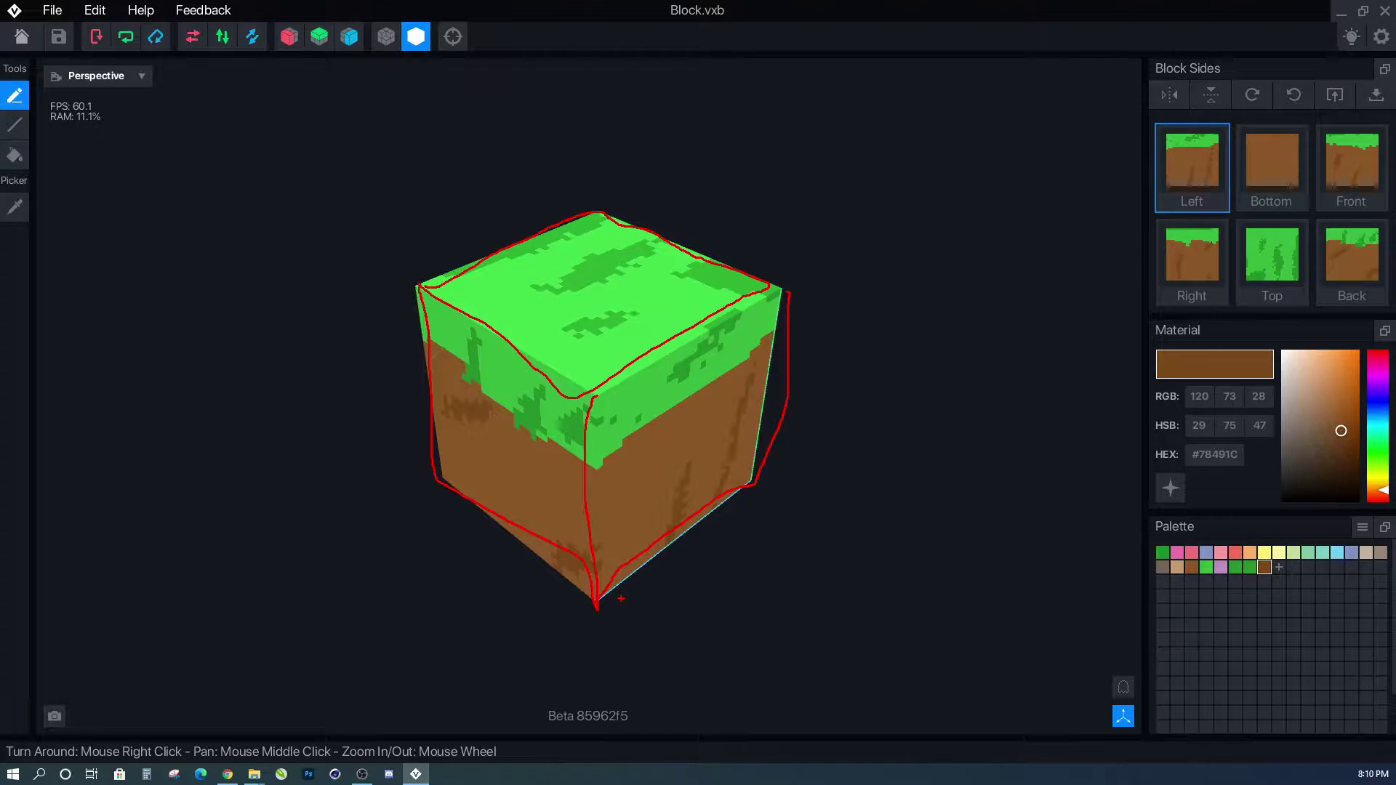
key(Escape)
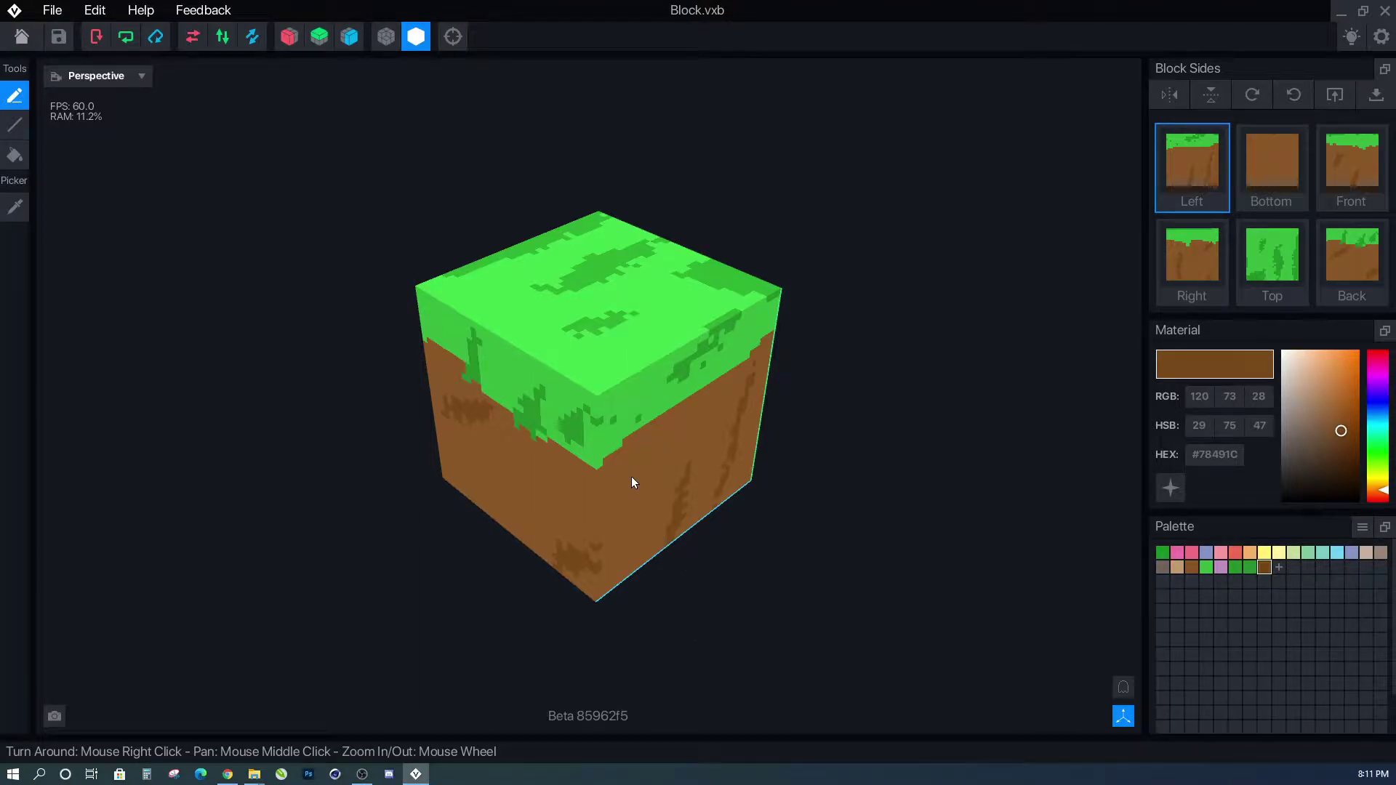
Save the changes to Block.vxb and return to the start screen.
right_drag(629, 610, 640, 509)
scroll(638, 505, up, 2)
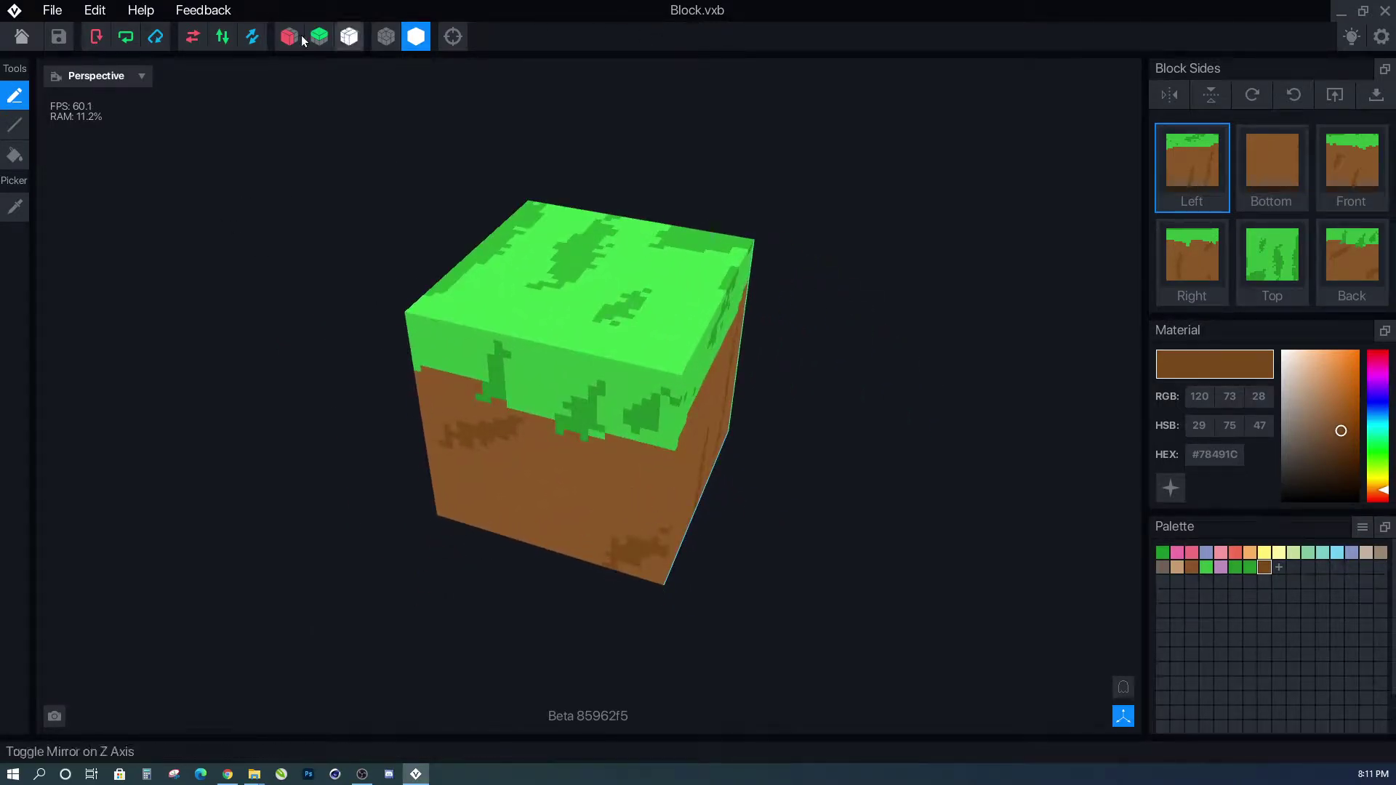
click(32, 36)
click(567, 282)
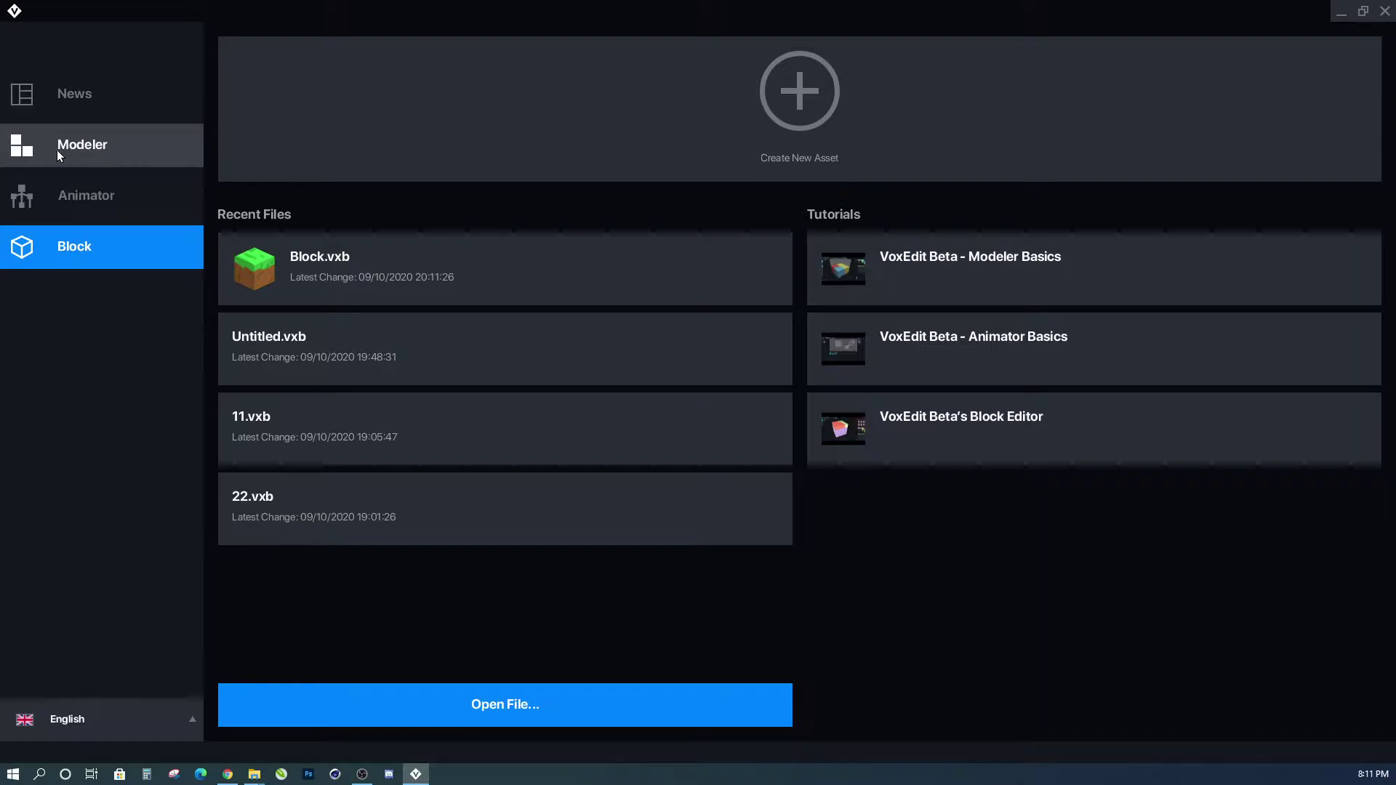
Create a new Animator asset from the Large Mammal template in the VoxEdit folder.
click(120, 197)
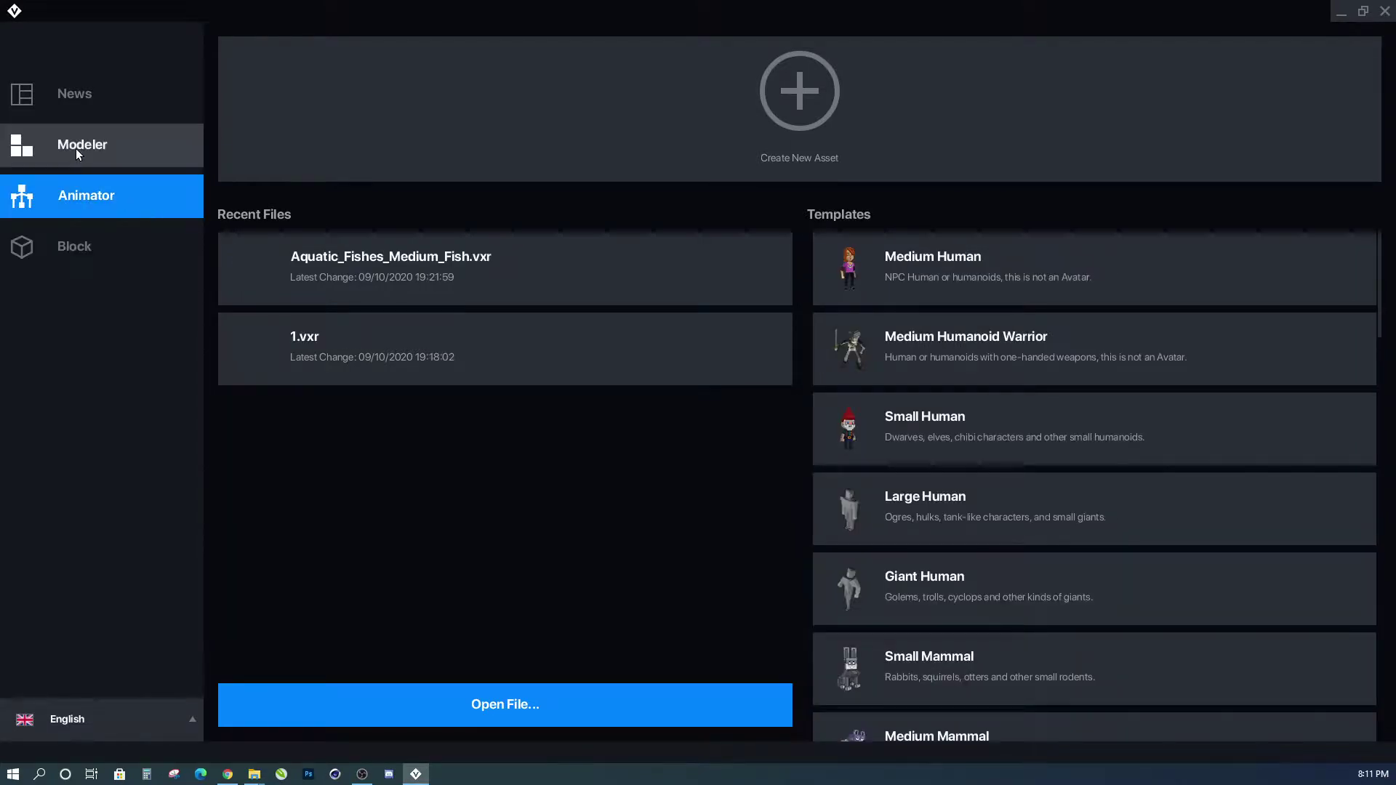
click(92, 145)
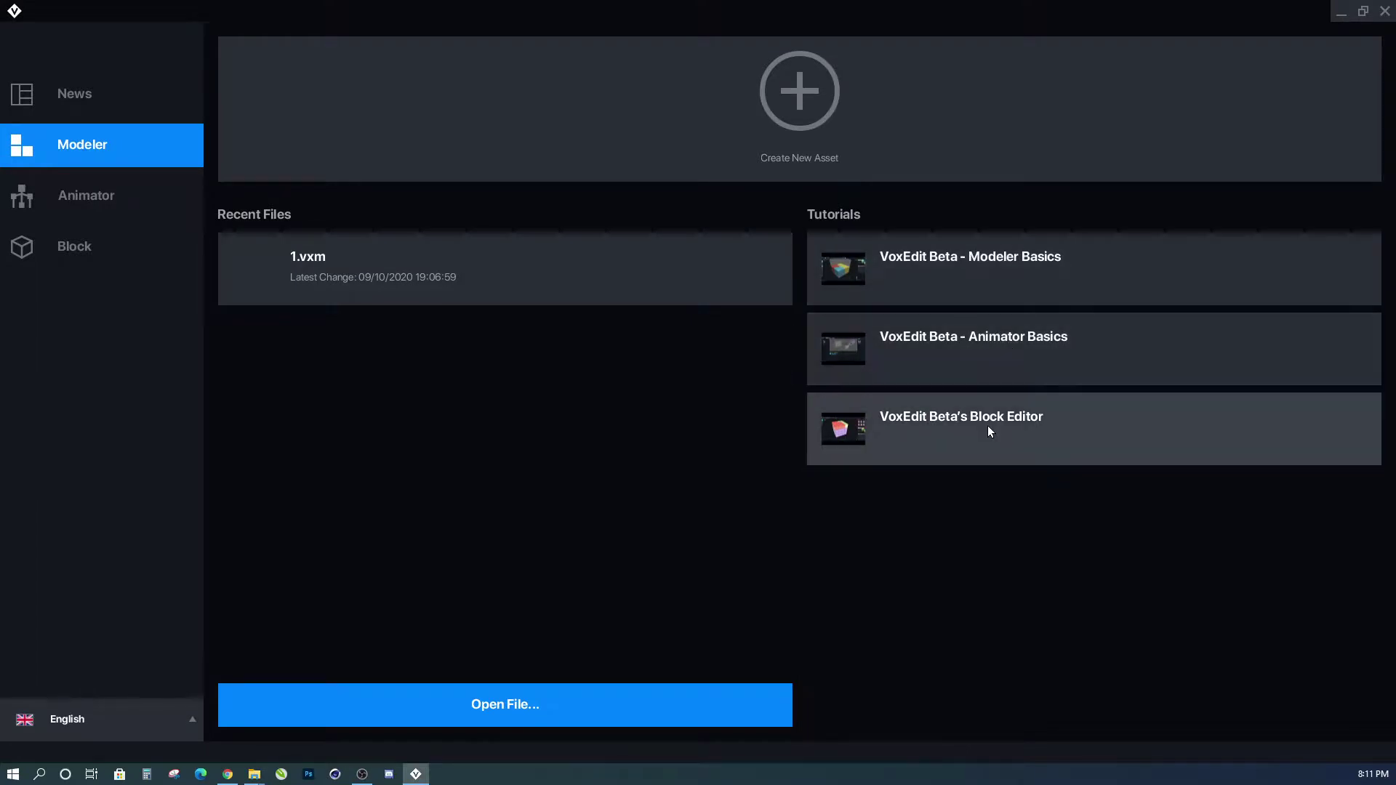
click(61, 206)
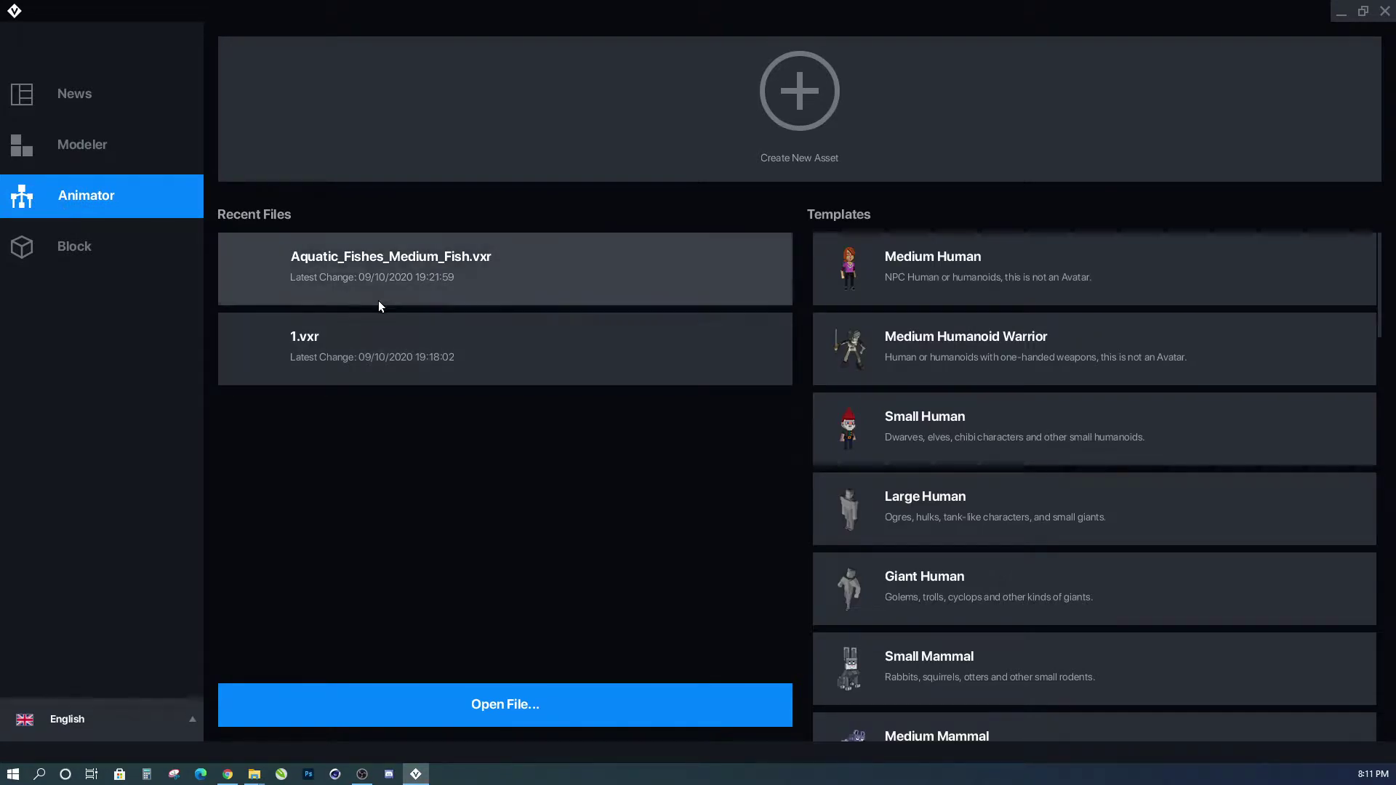
scroll(865, 463, down, 1)
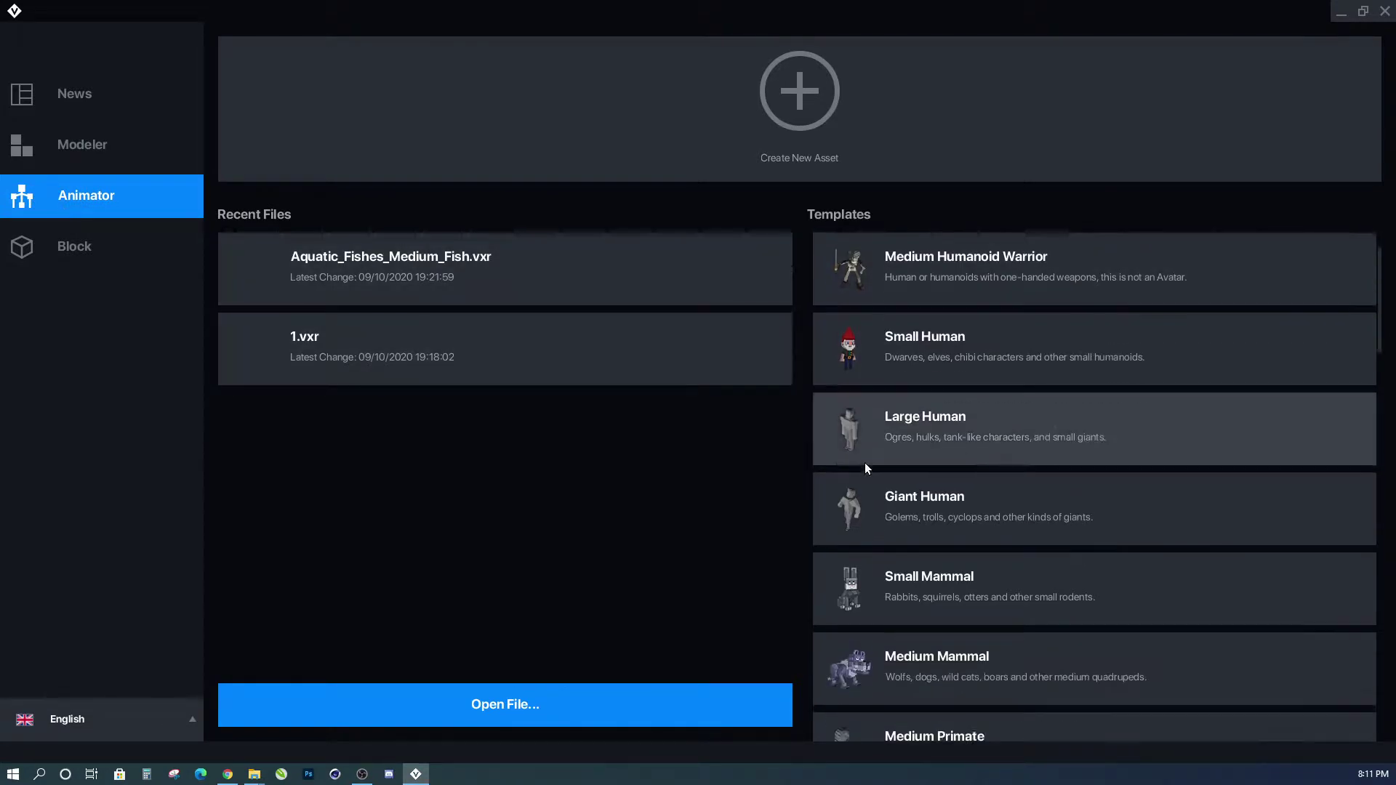
scroll(866, 461, down, 2)
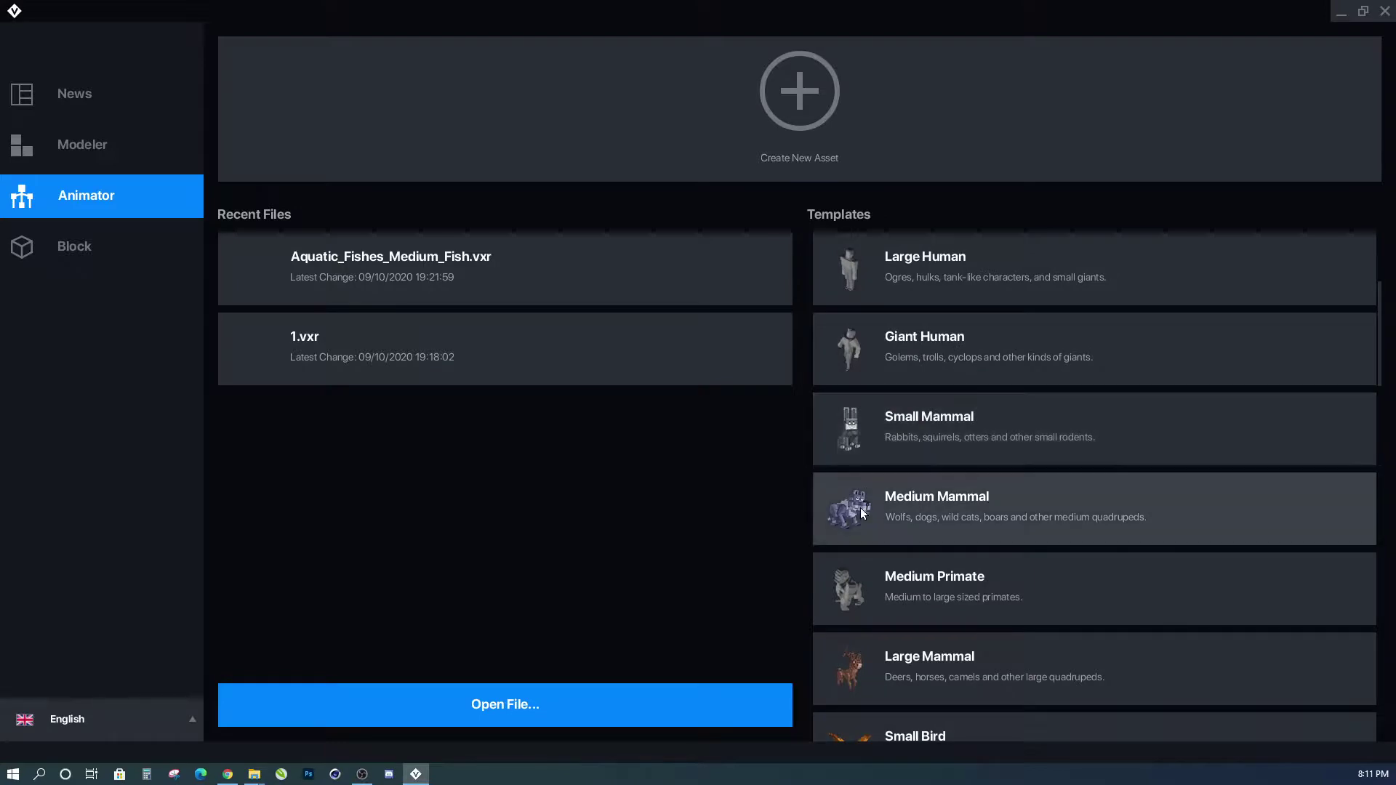
scroll(870, 586, down, 1)
click(877, 616)
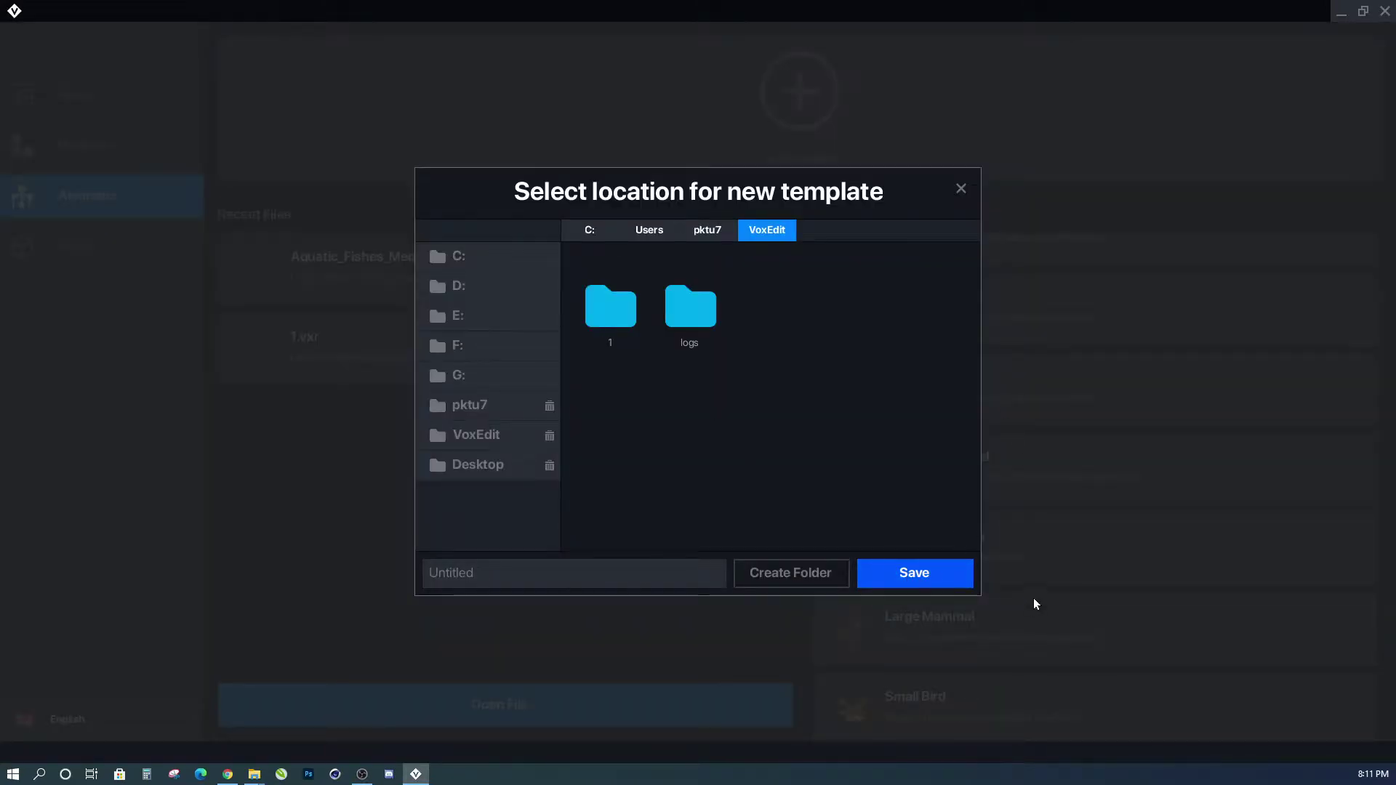
click(914, 574)
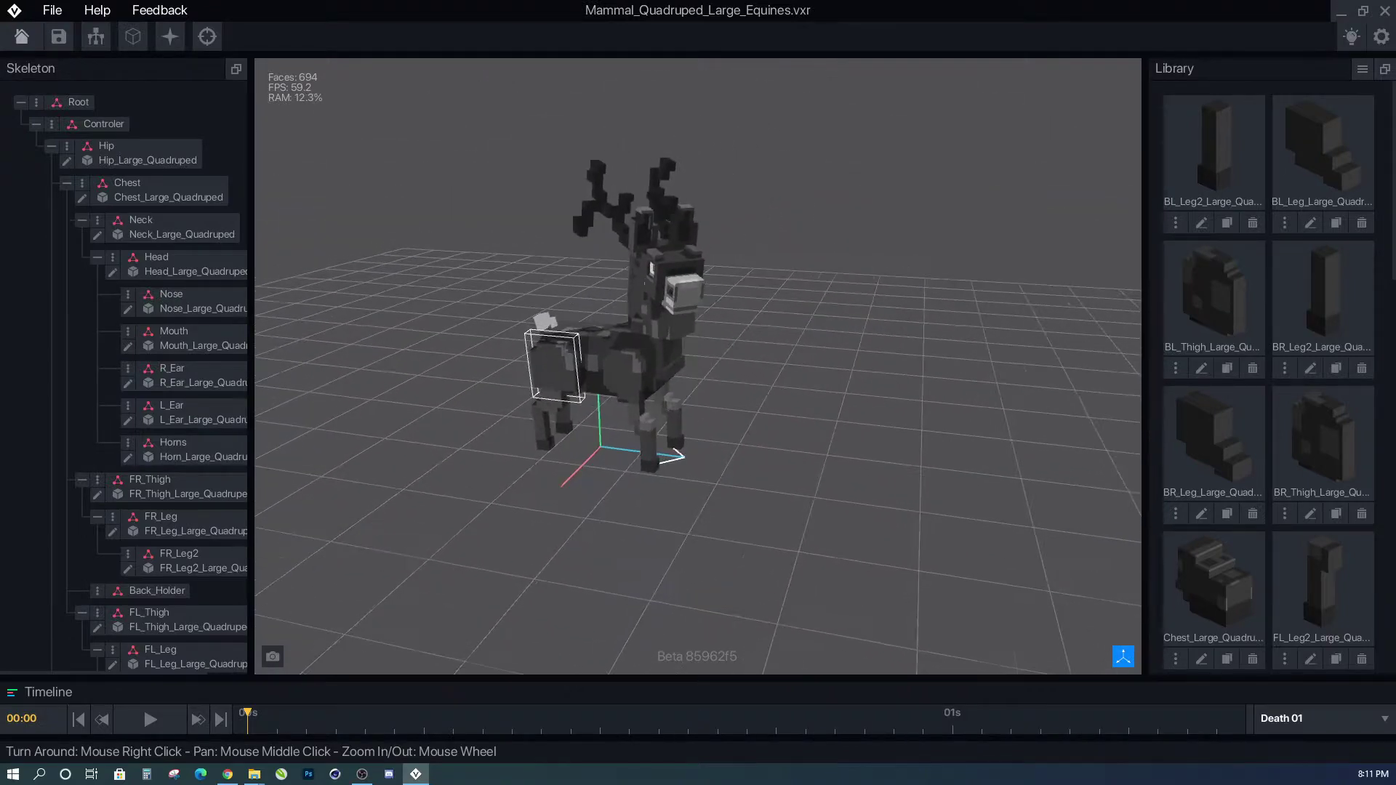
Play the template's Death 01, Eat 01, Walk 01 and Get Hit 01 animations.
click(149, 718)
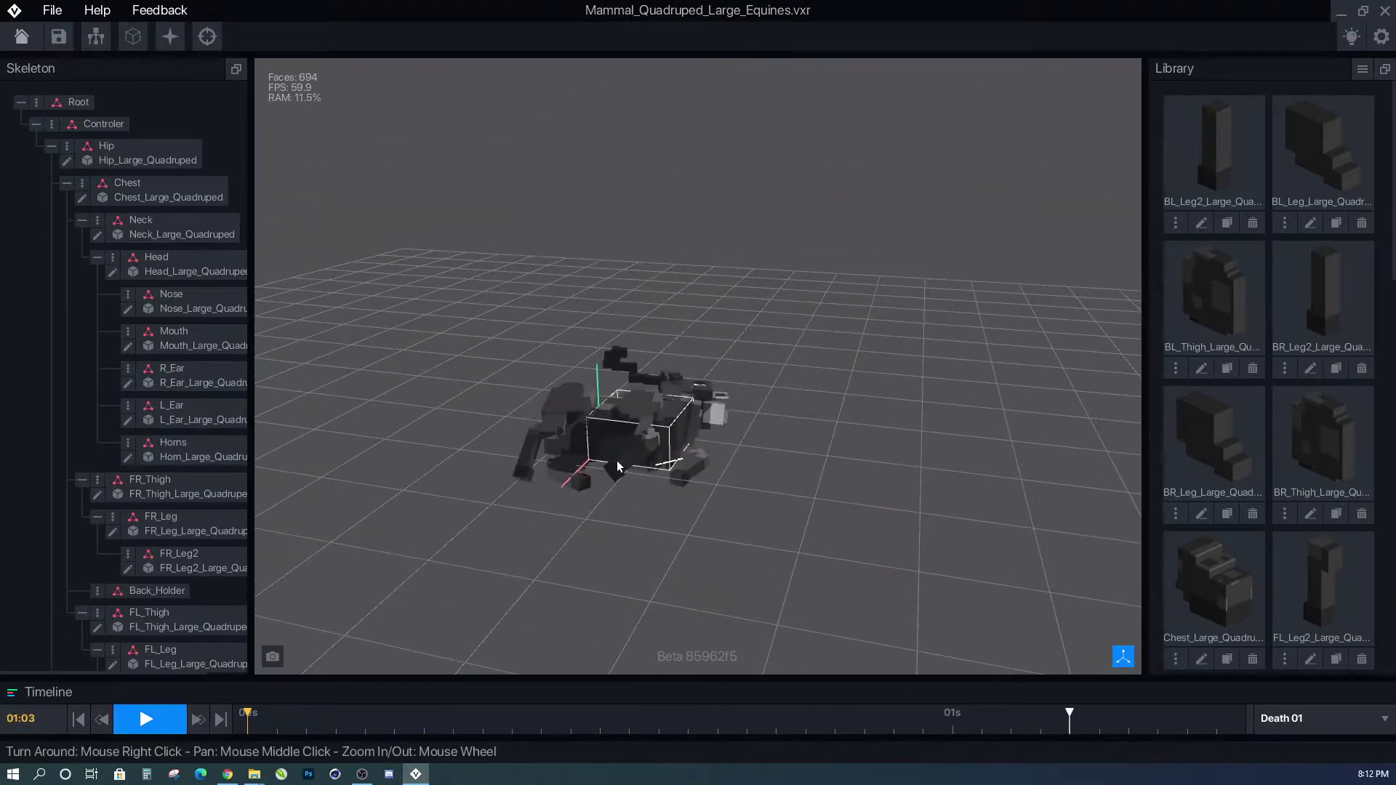
click(1287, 719)
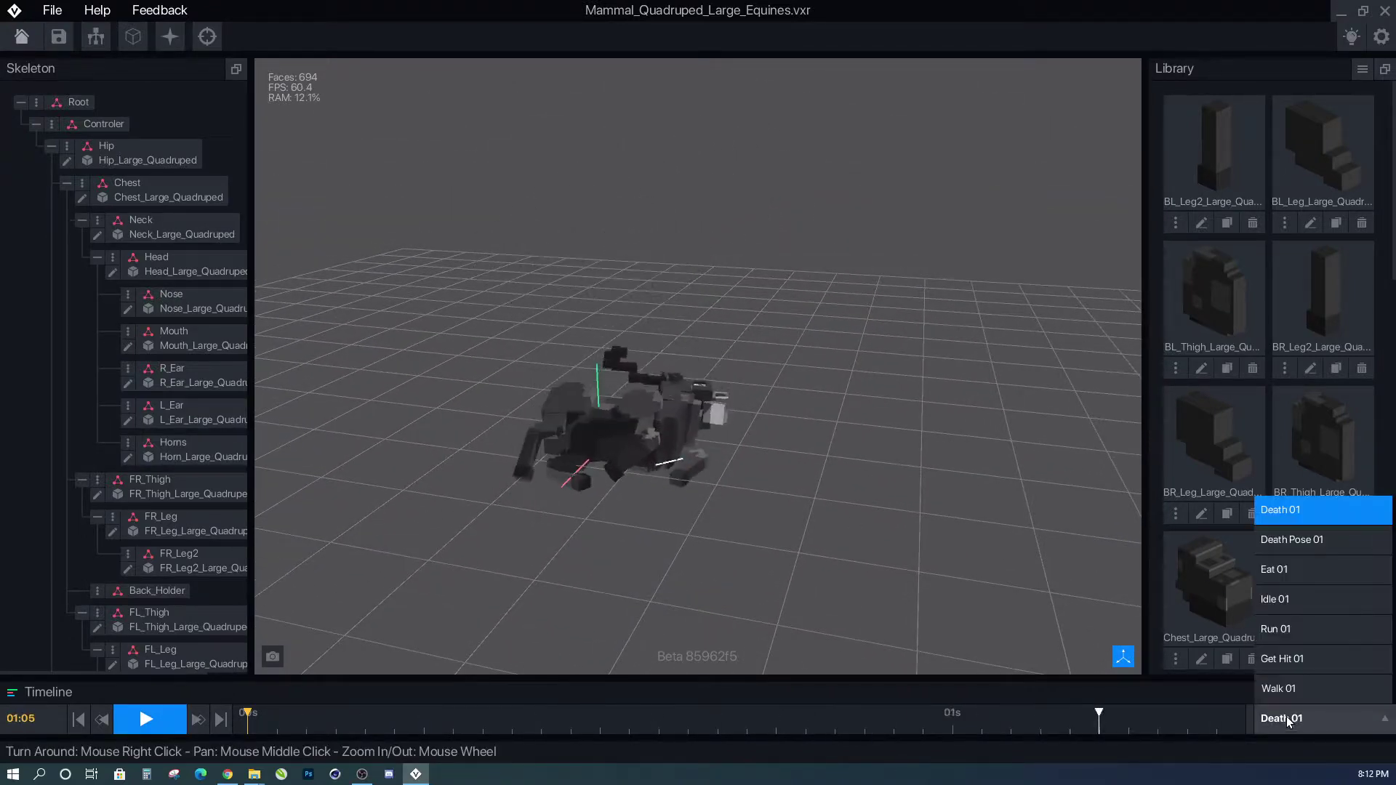
click(1290, 572)
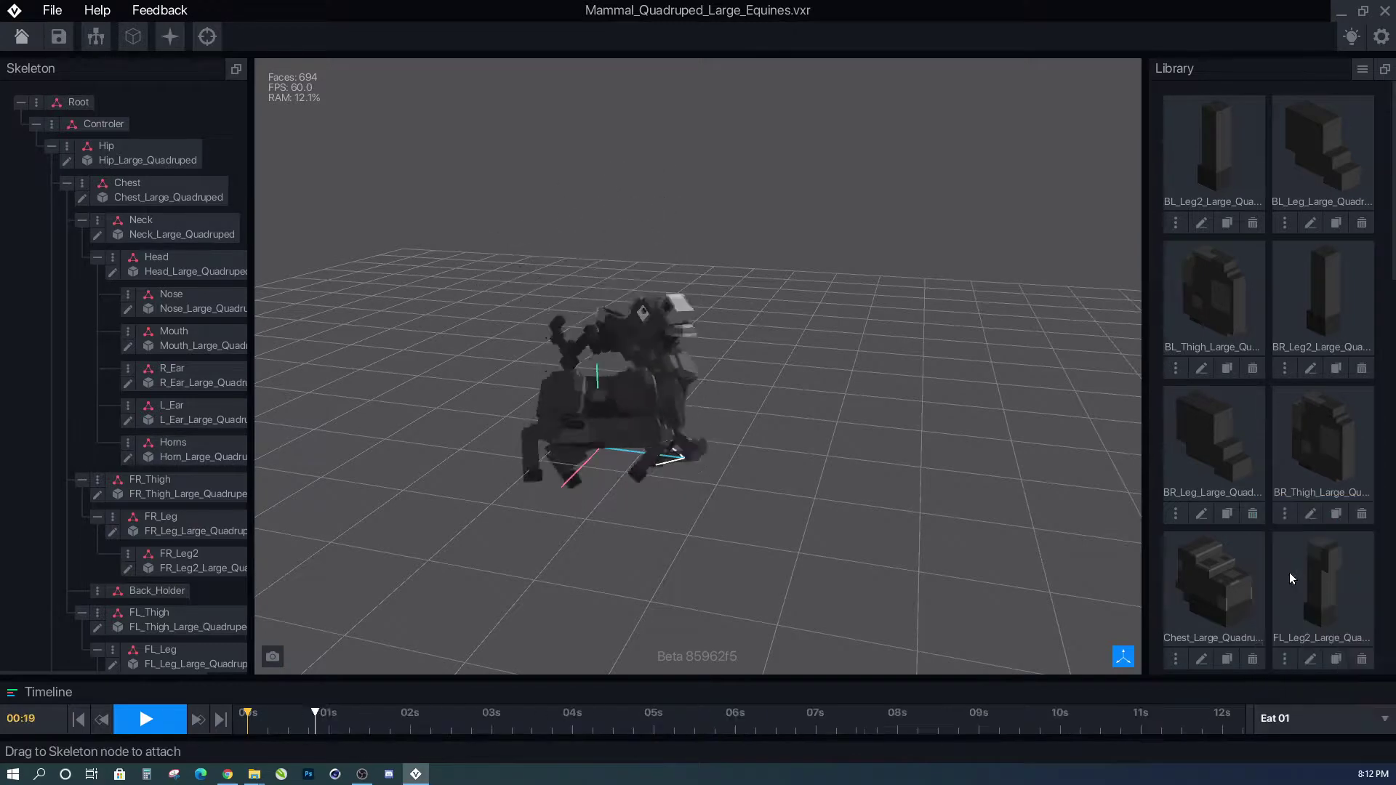
click(1288, 718)
click(1286, 688)
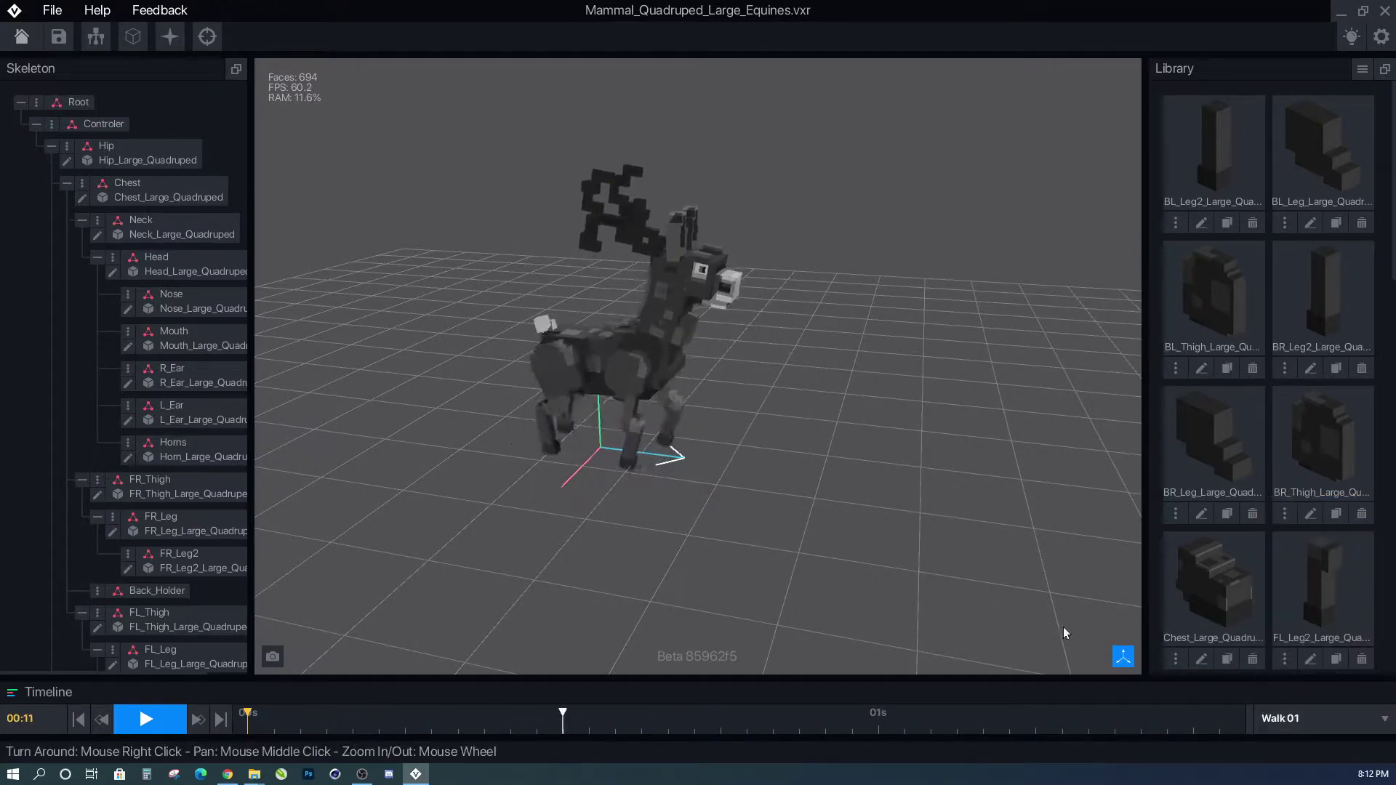
click(1288, 719)
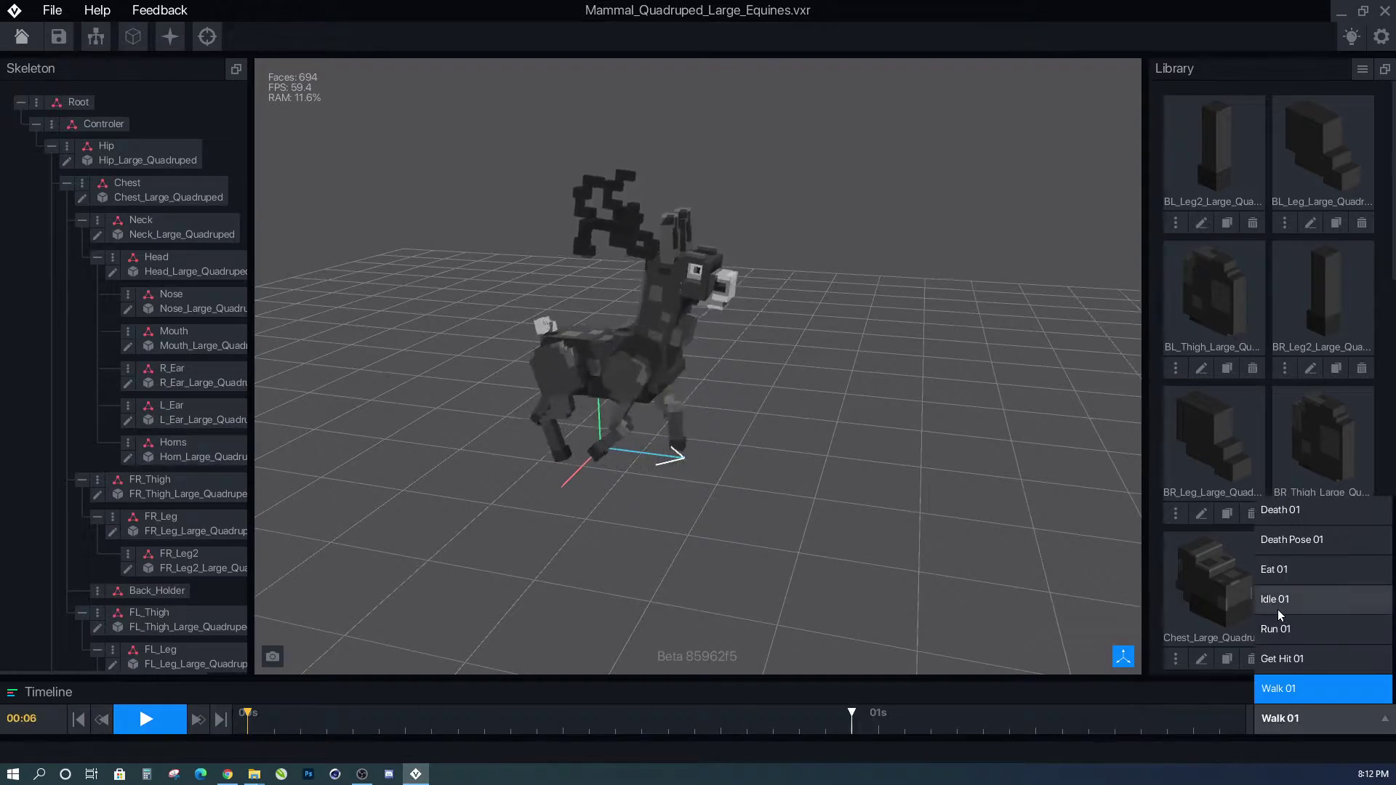
click(1285, 661)
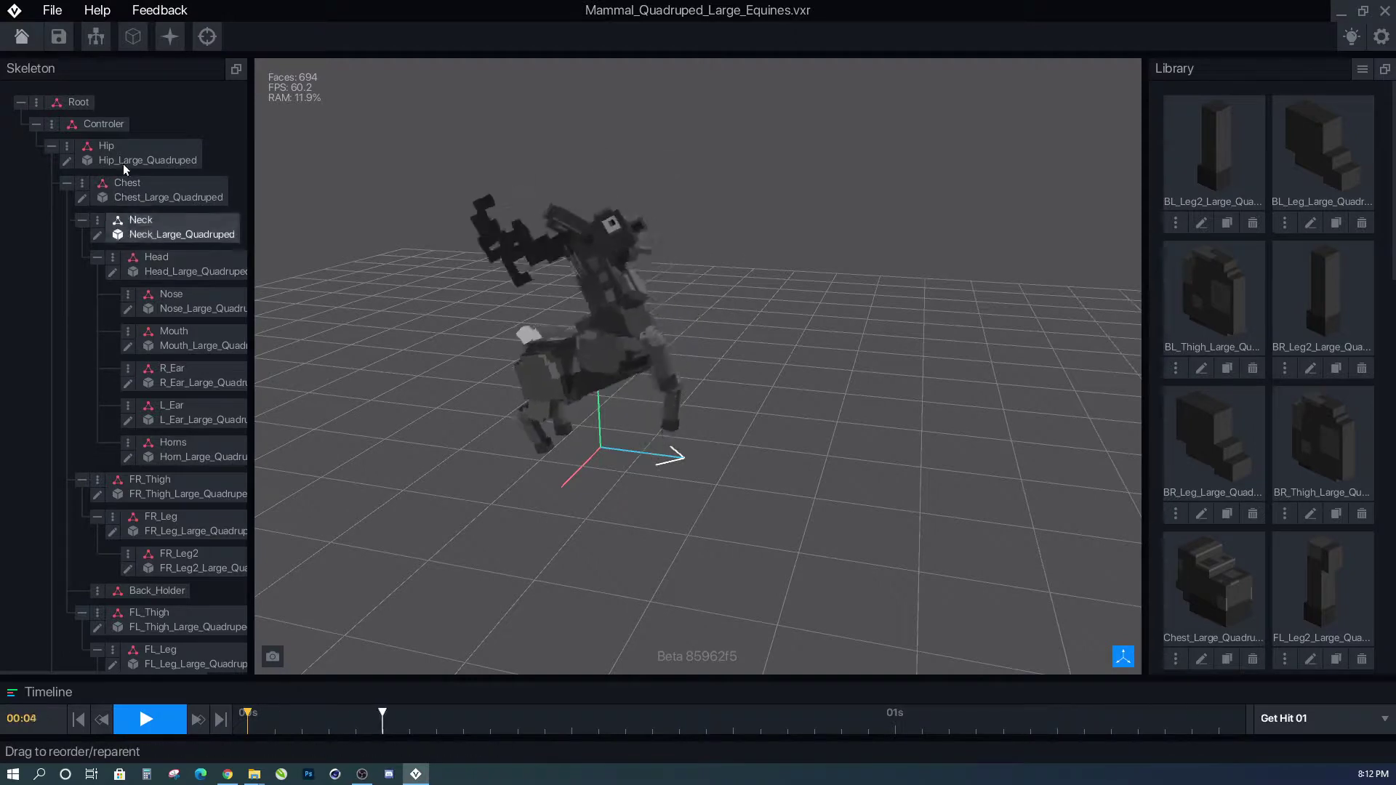
Collapse and expand the skeleton's Root node to examine how the bones and library parts are organised.
click(21, 102)
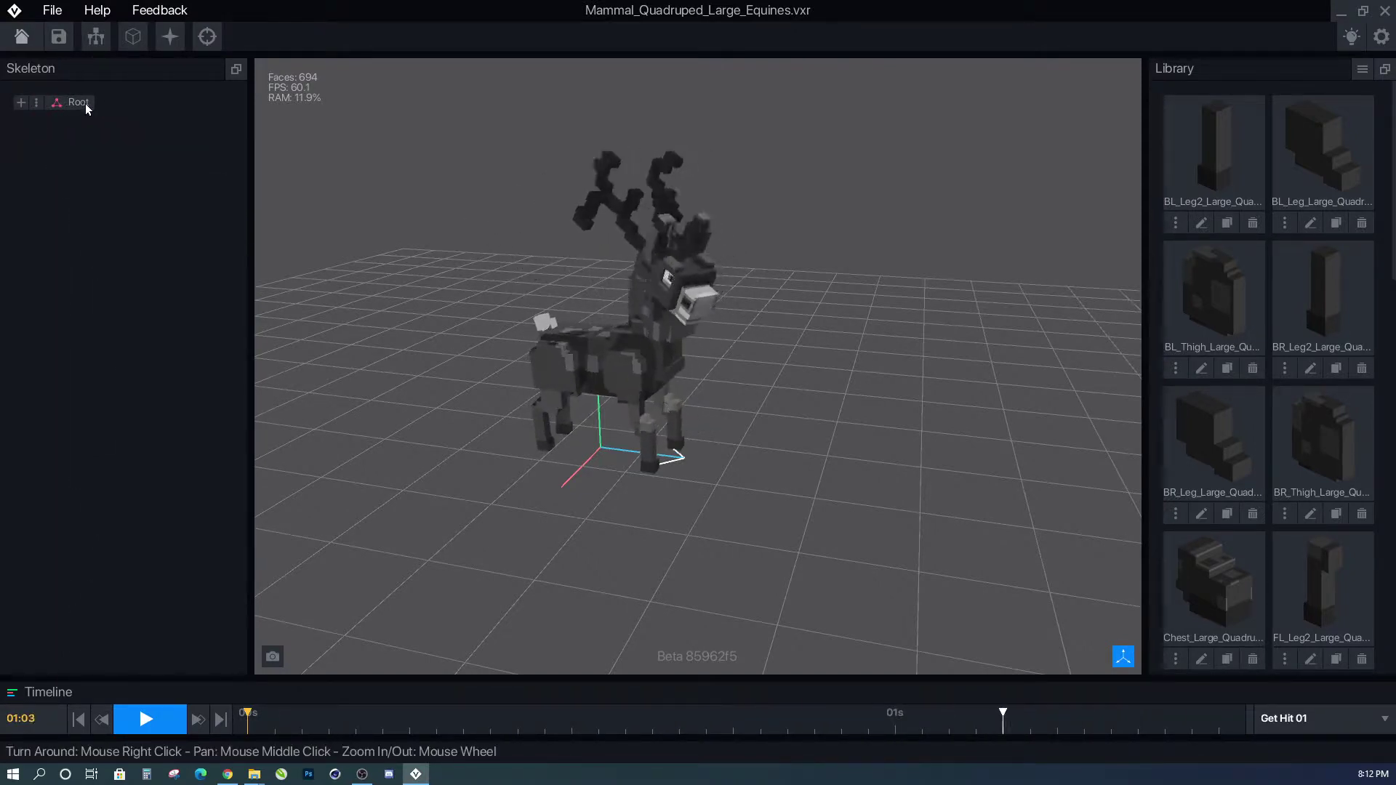
click(21, 102)
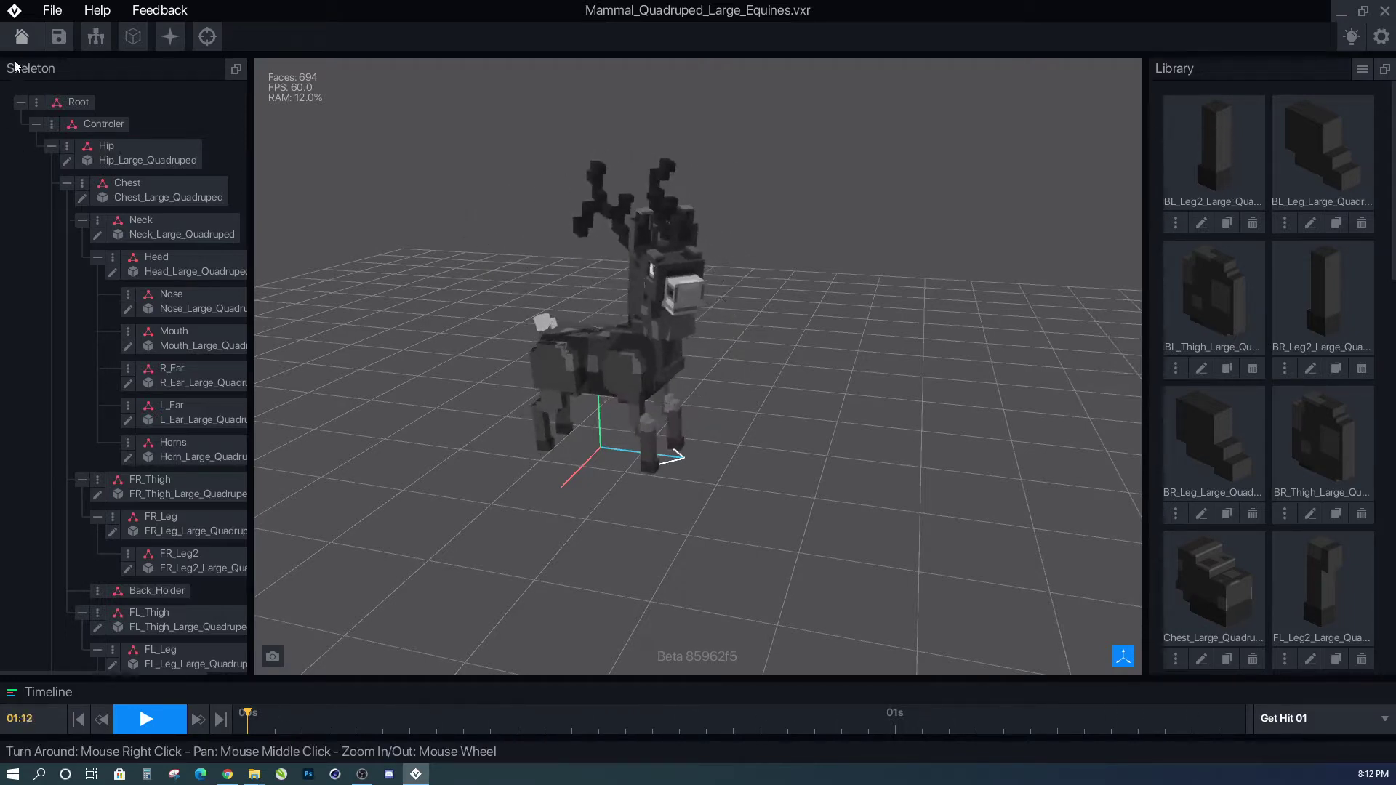
drag(1229, 132, 156, 267)
click(21, 102)
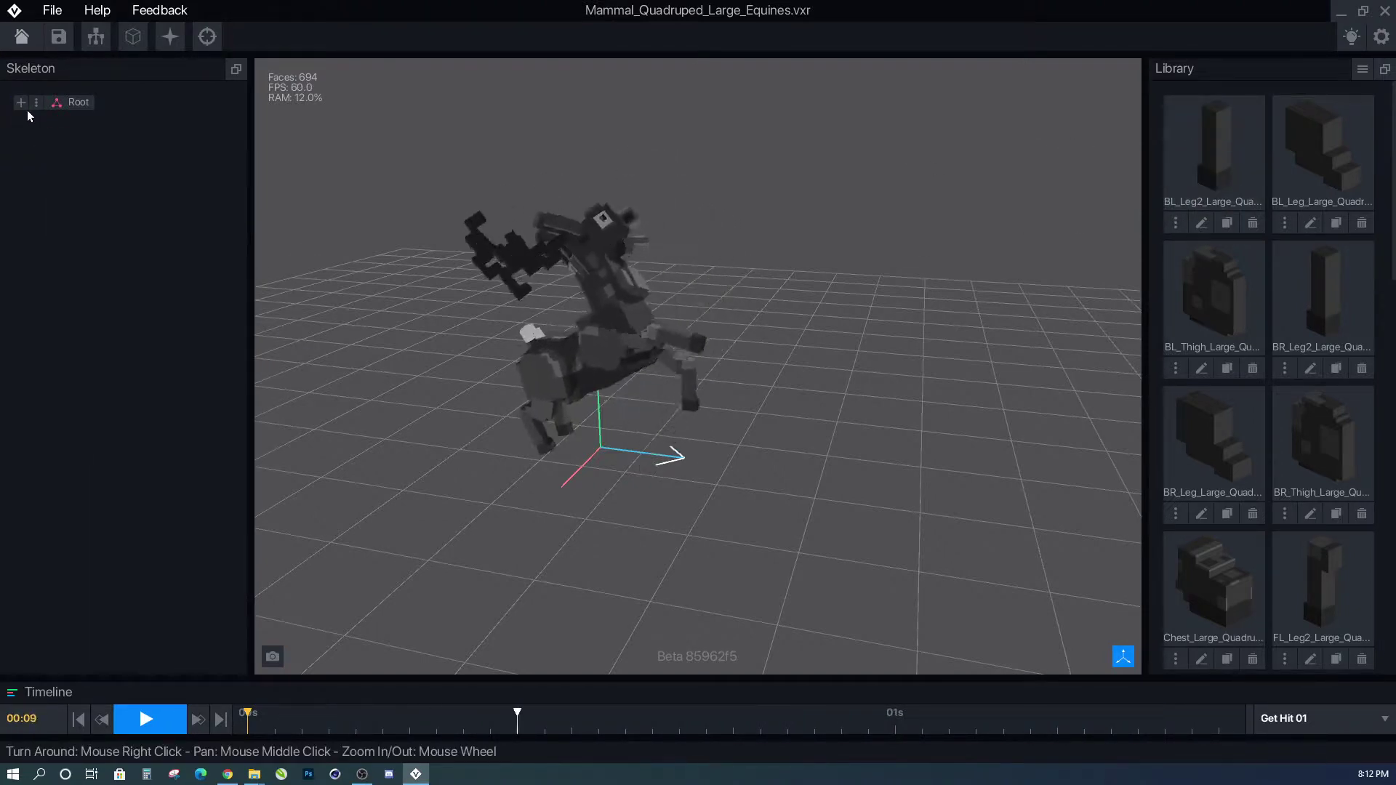
click(21, 103)
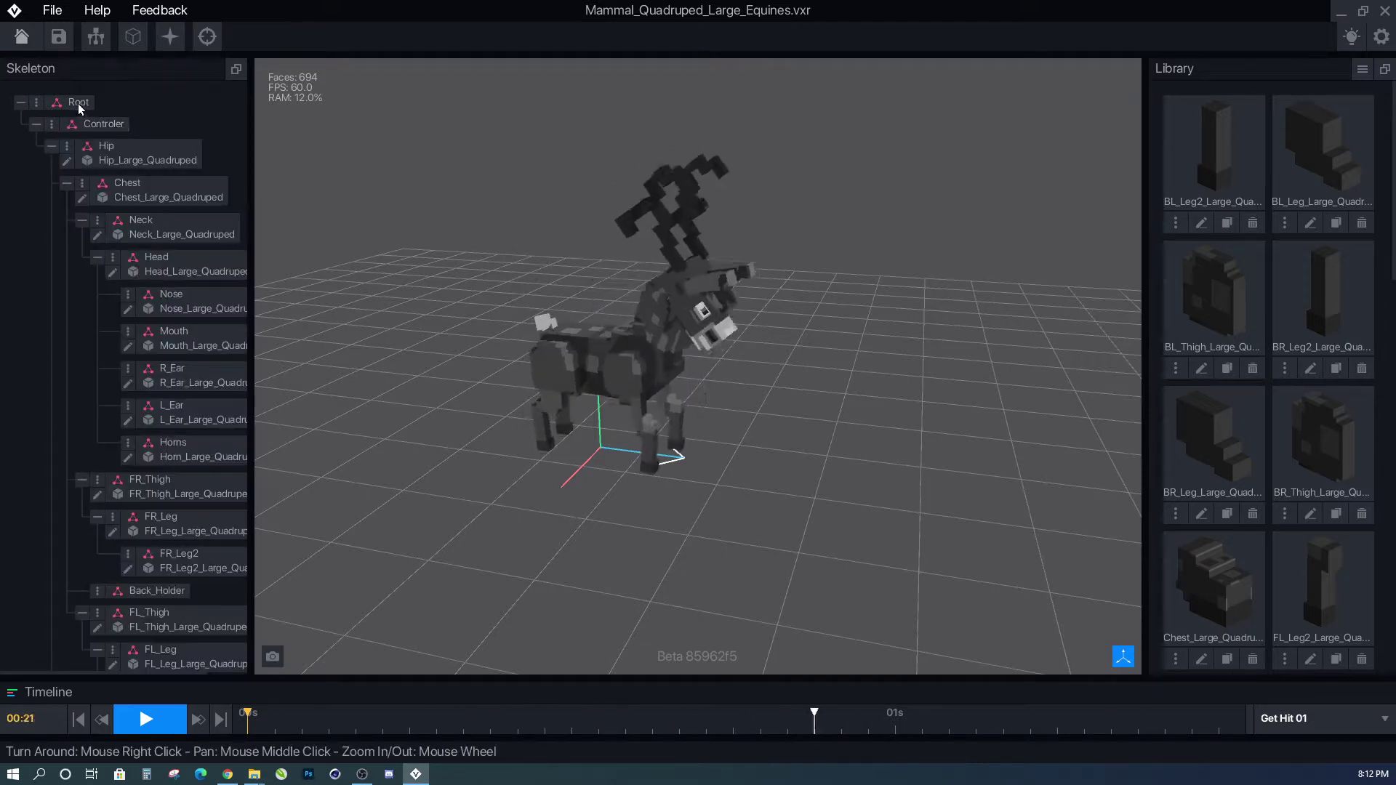
Examine the skeleton hierarchy under the Controler, Hip and Chest nodes, and try attaching the BR_Leg2 library part to Hip.
click(36, 124)
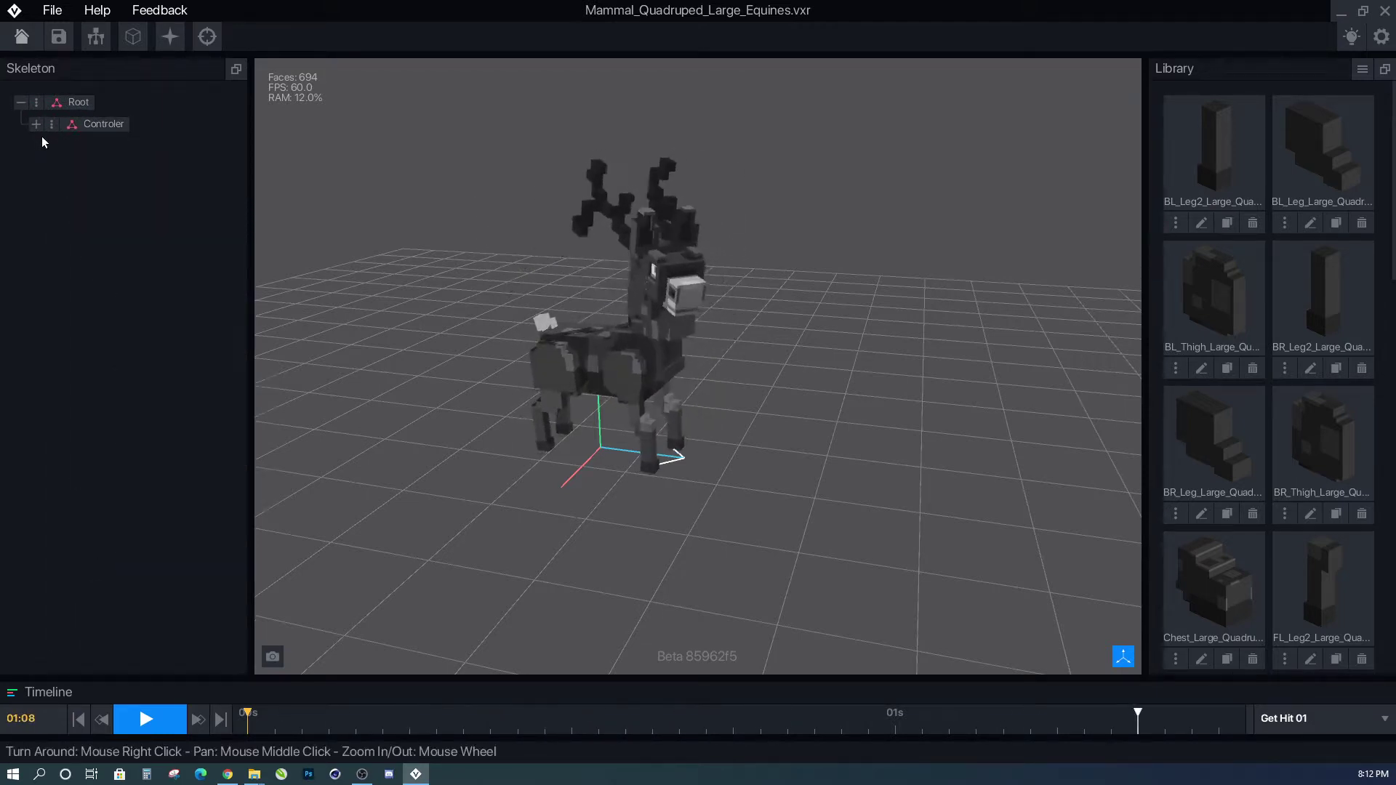
click(37, 124)
click(52, 146)
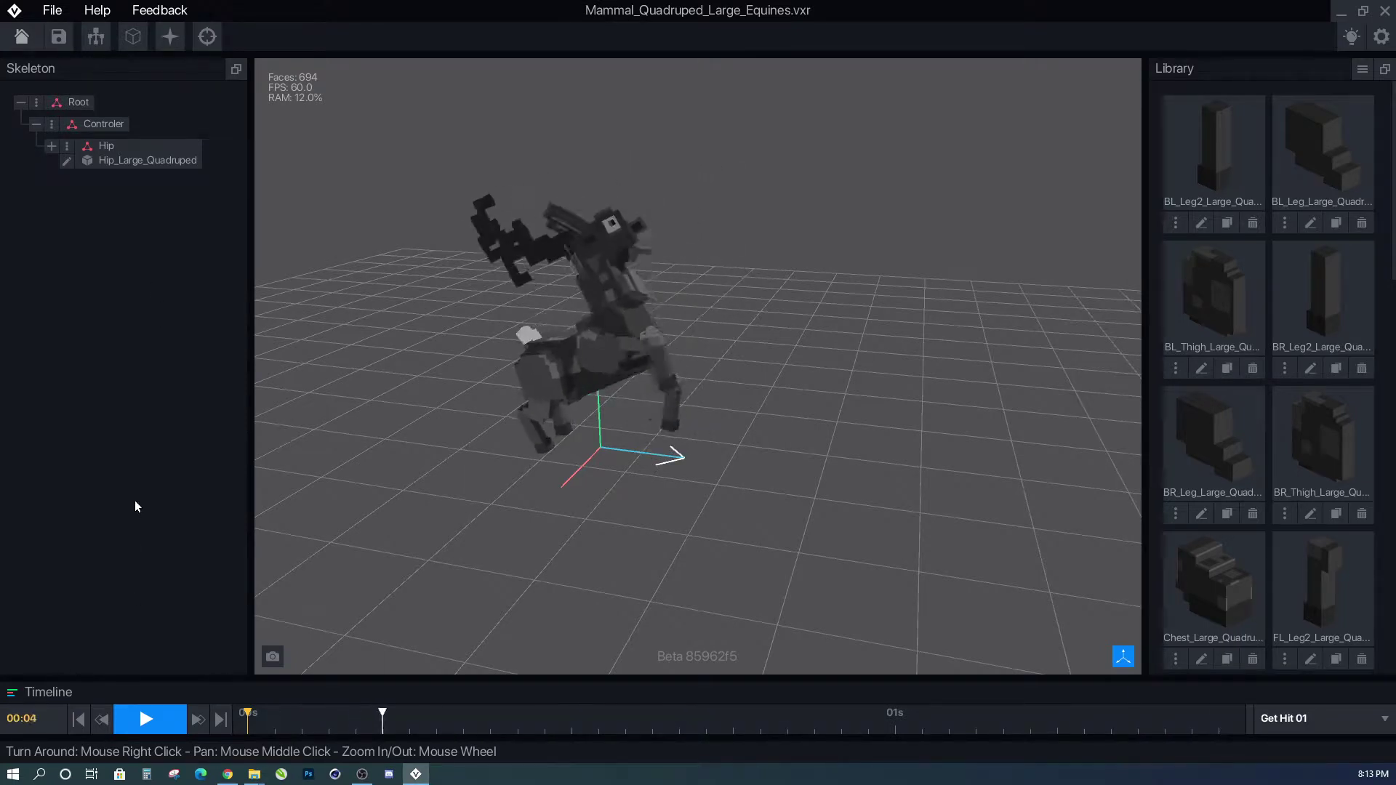
drag(1325, 304, 107, 150)
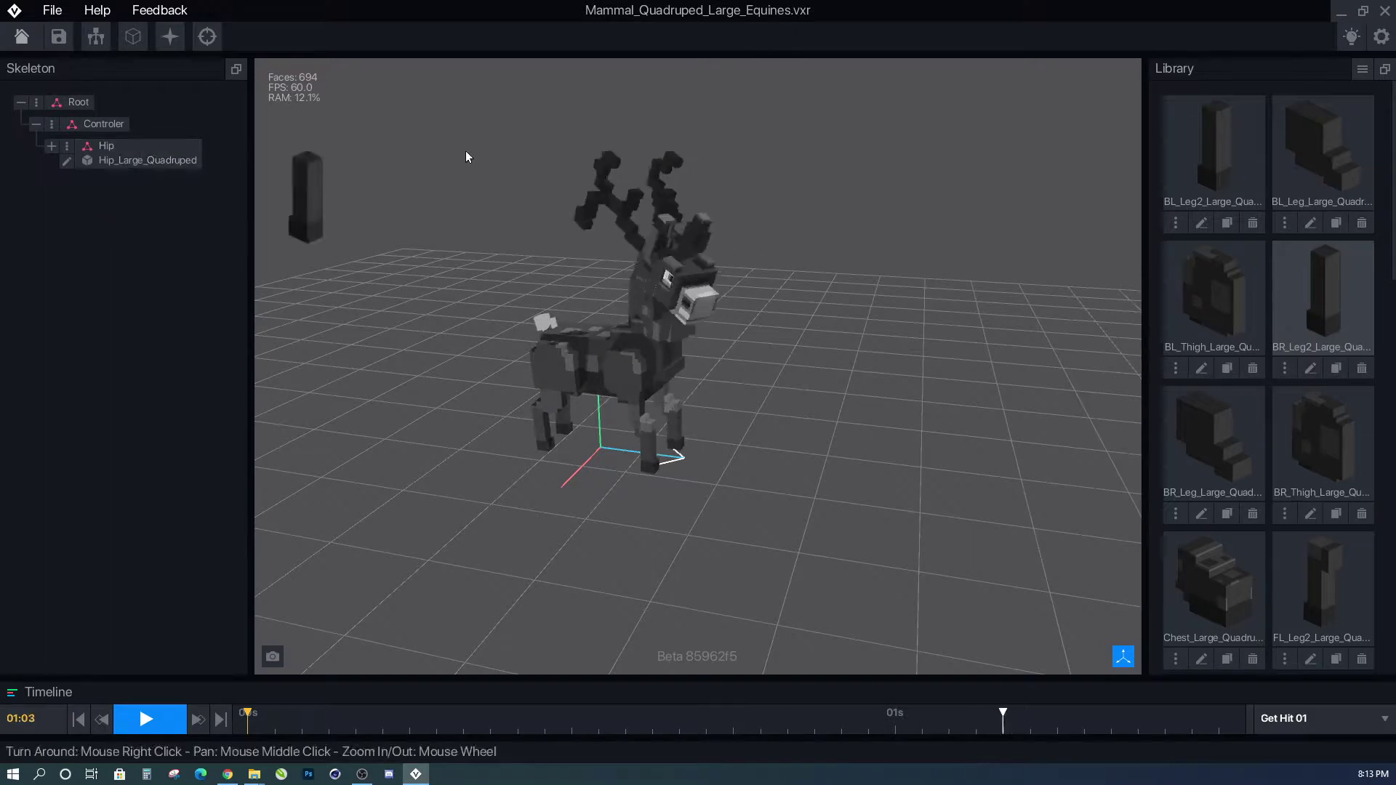
click(52, 146)
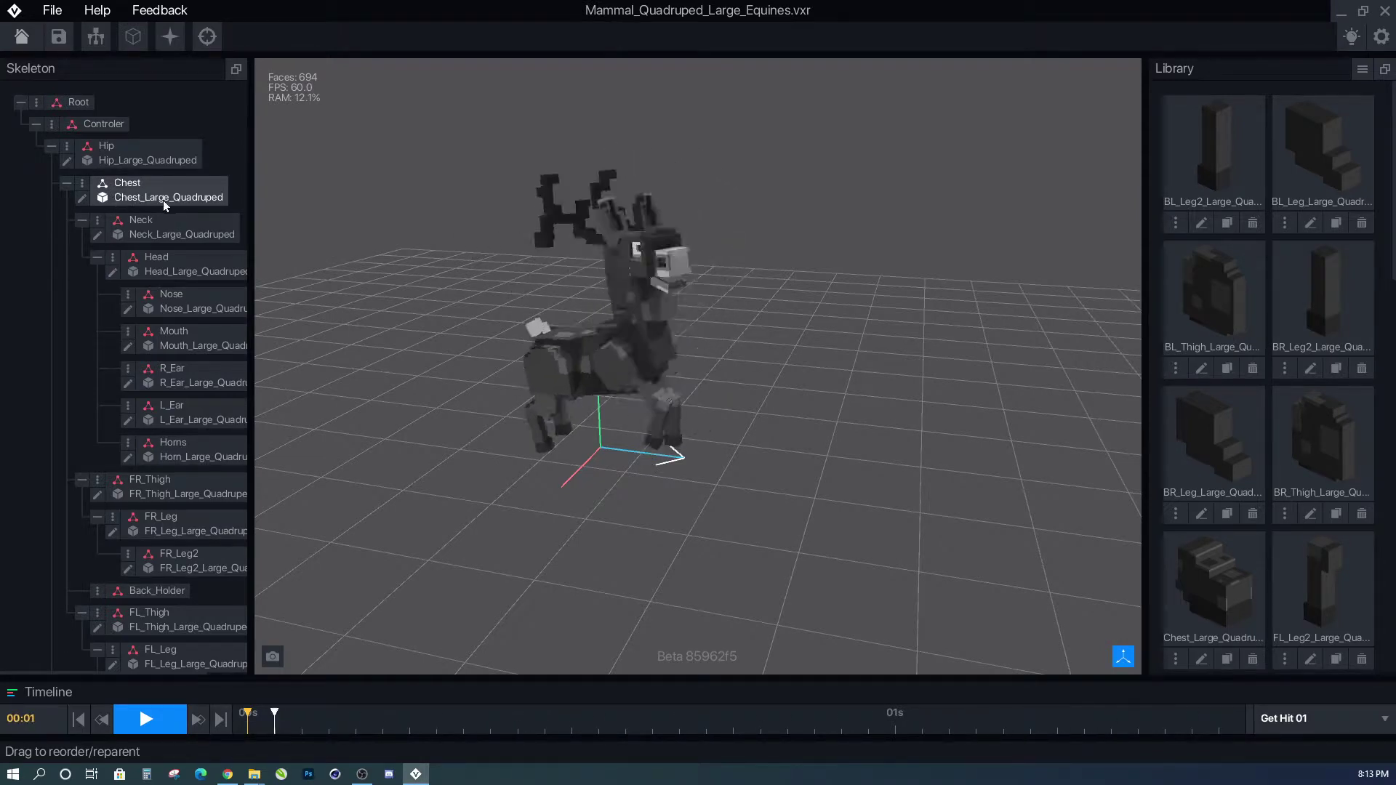
click(67, 182)
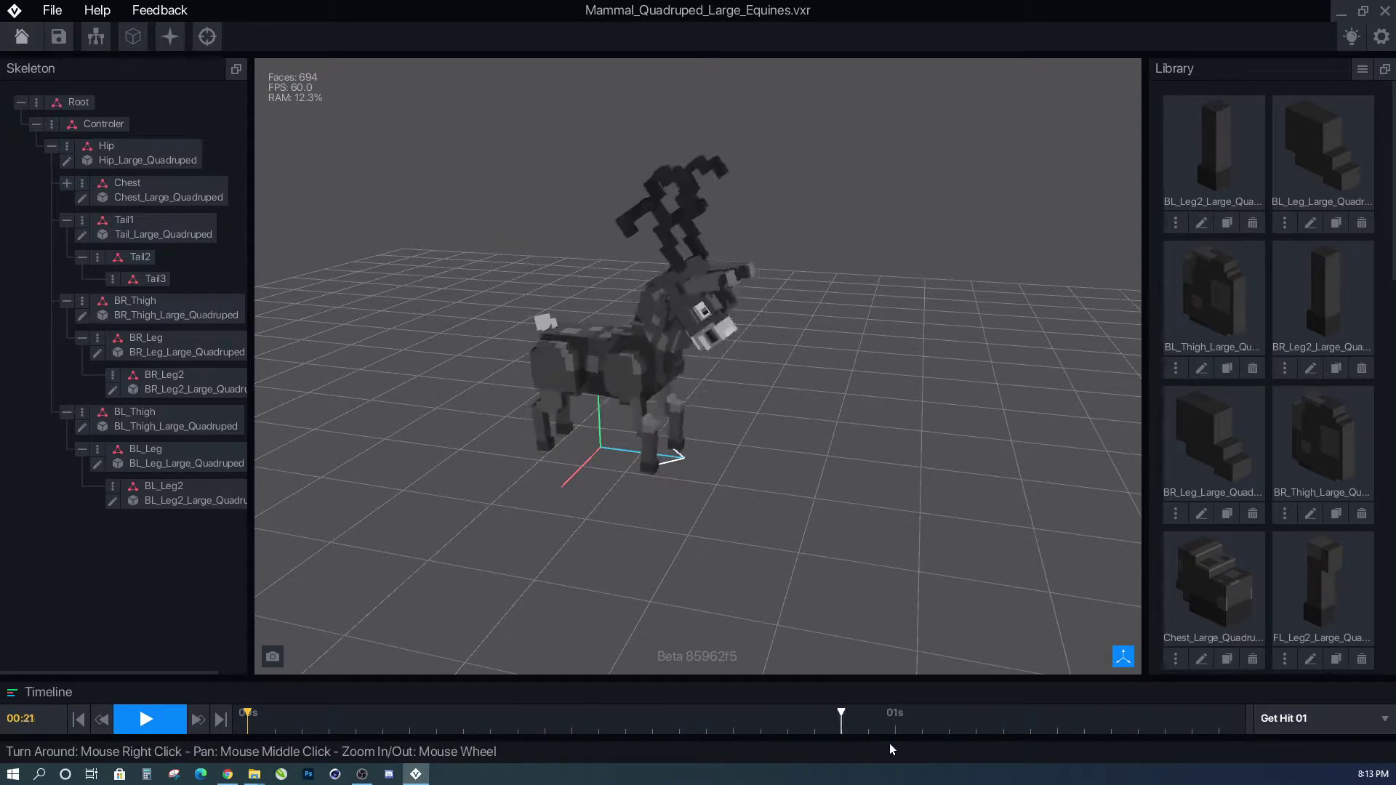
Close the Mammal_Quadruped_Large_Equines rig without saving its changes, glance at the Modeler start page and return to the Animator one.
click(22, 41)
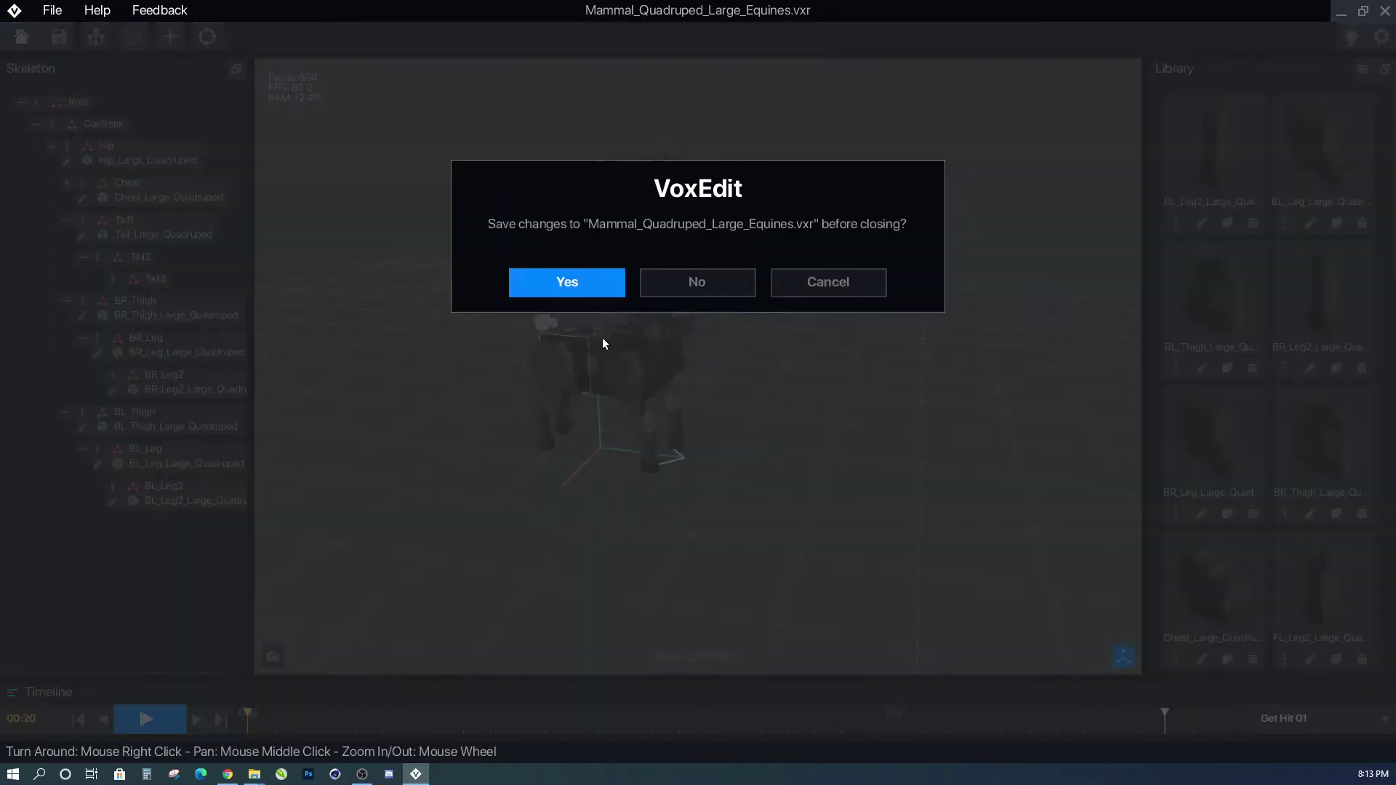
click(655, 281)
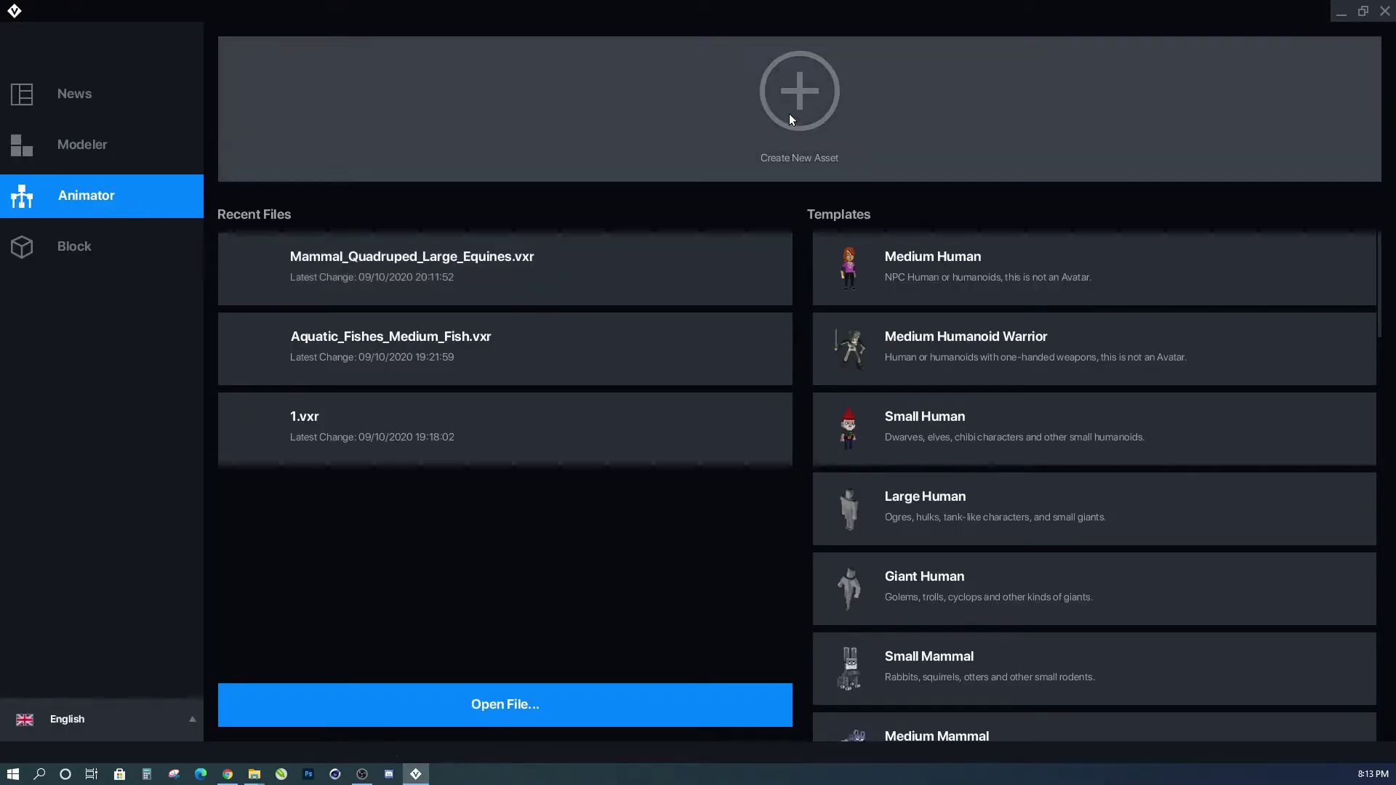
click(92, 154)
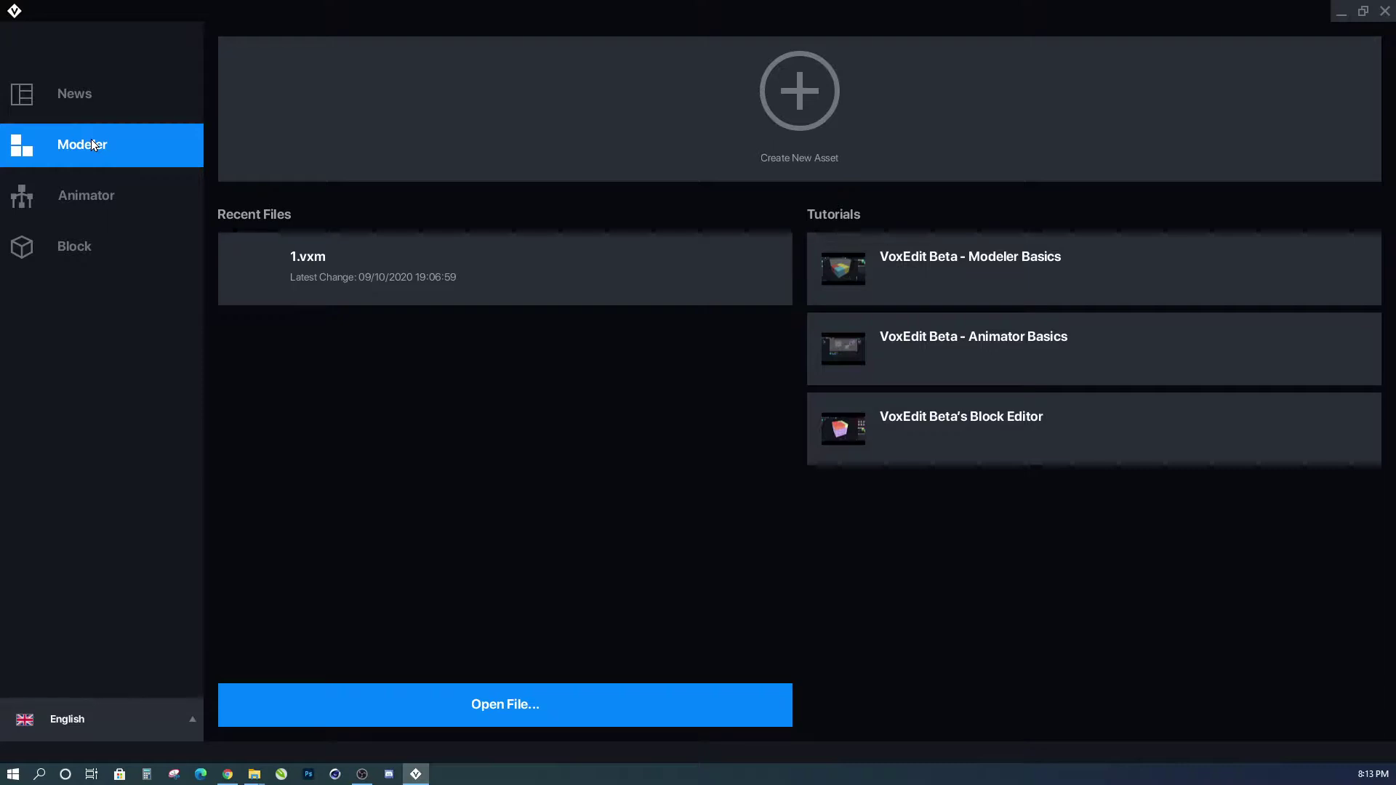
click(97, 202)
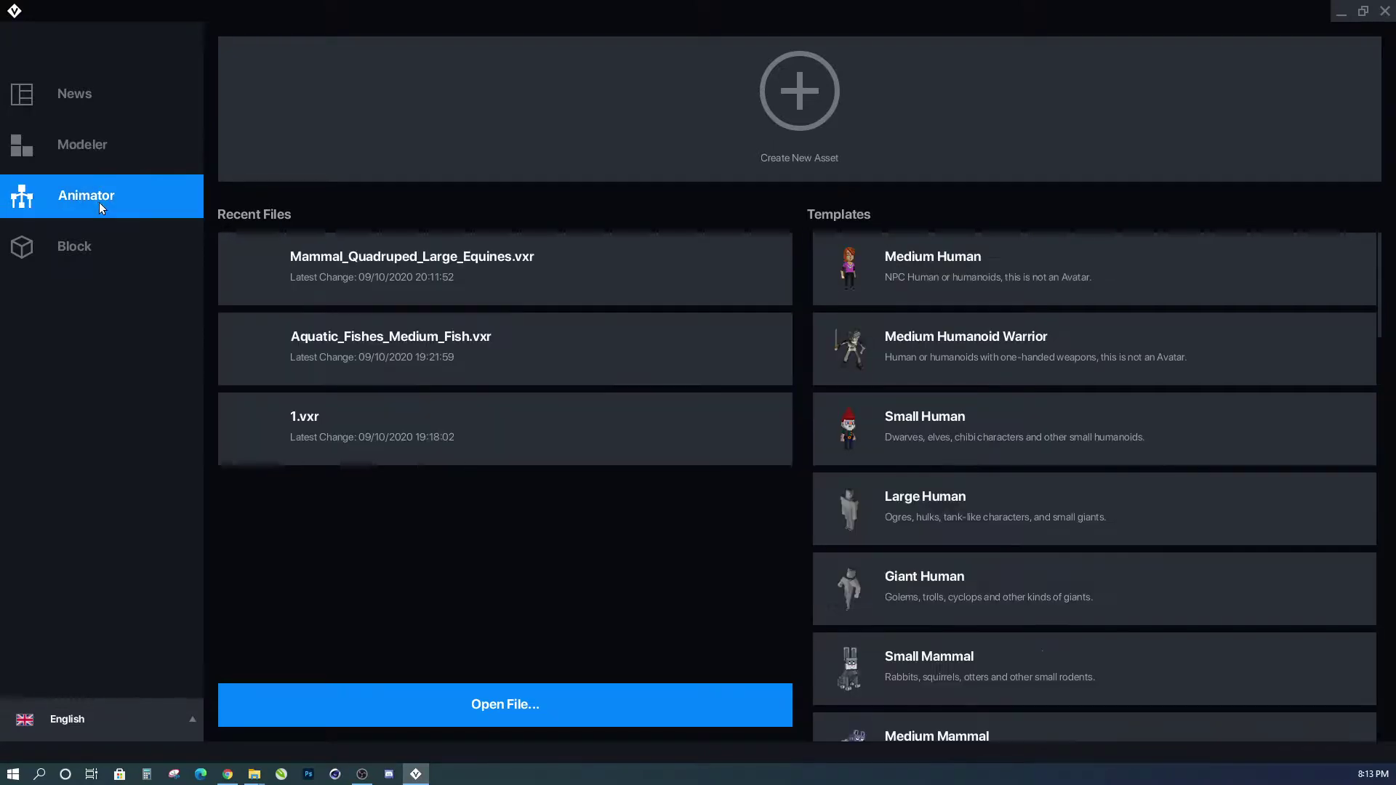
Create a blank Animator rig named Untitled in the VoxEdit folder, replacing the existing one.
click(761, 158)
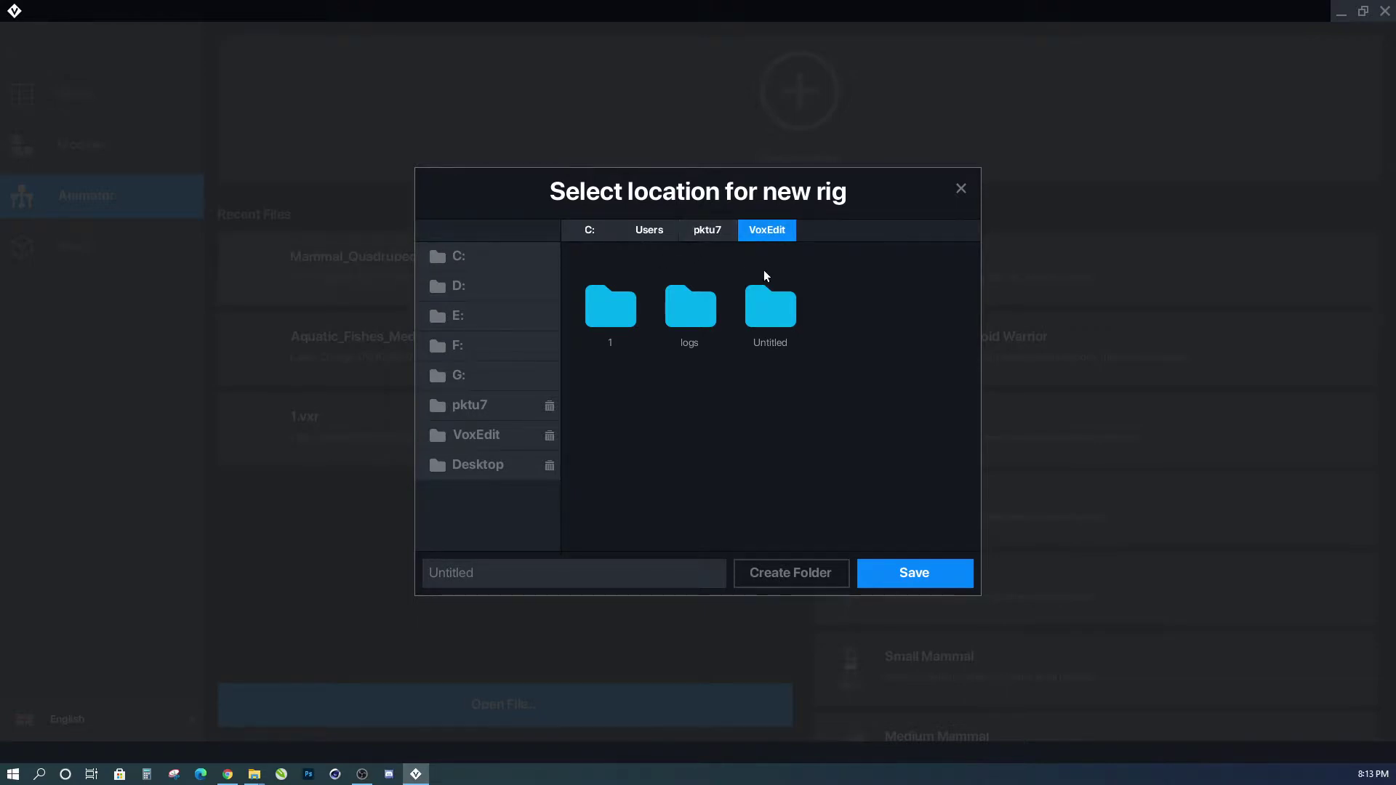
click(904, 575)
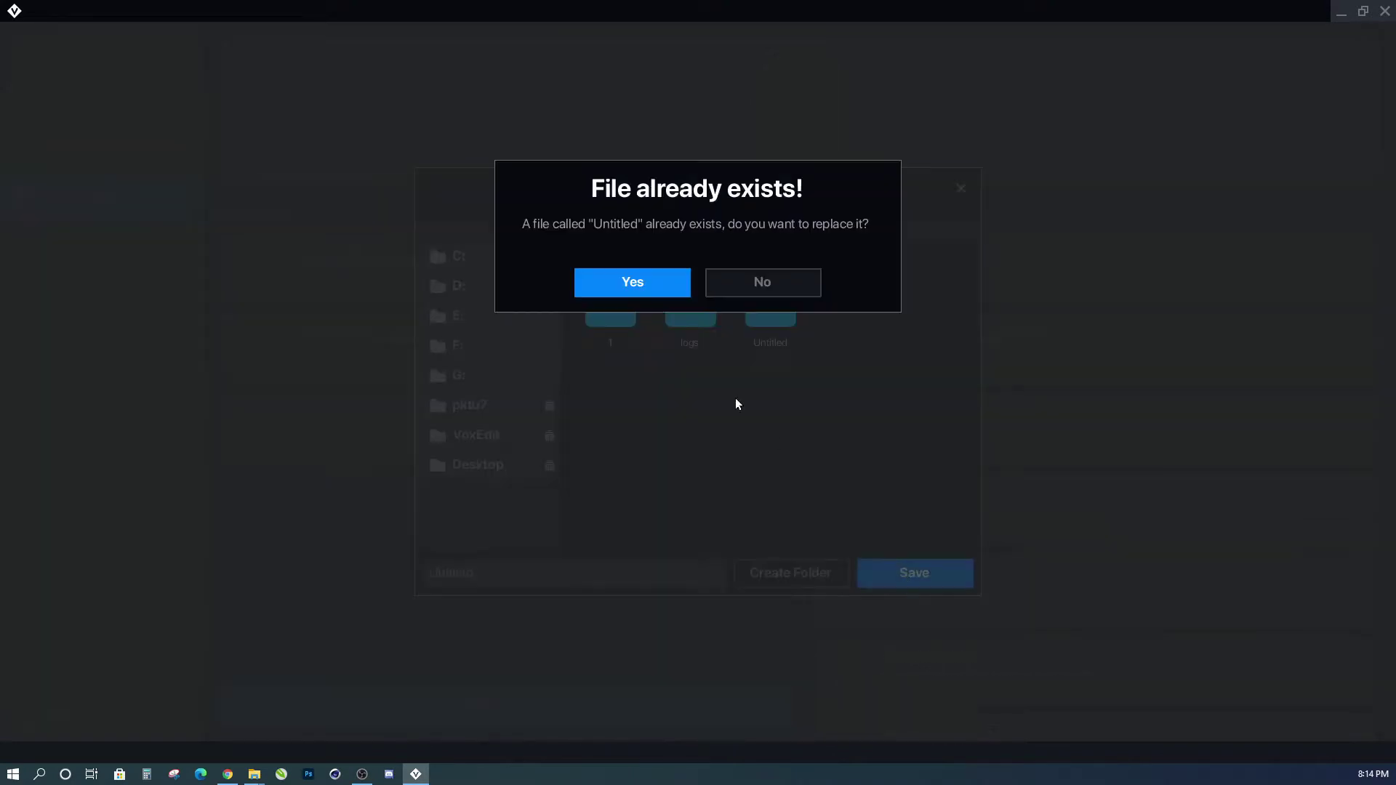
click(656, 285)
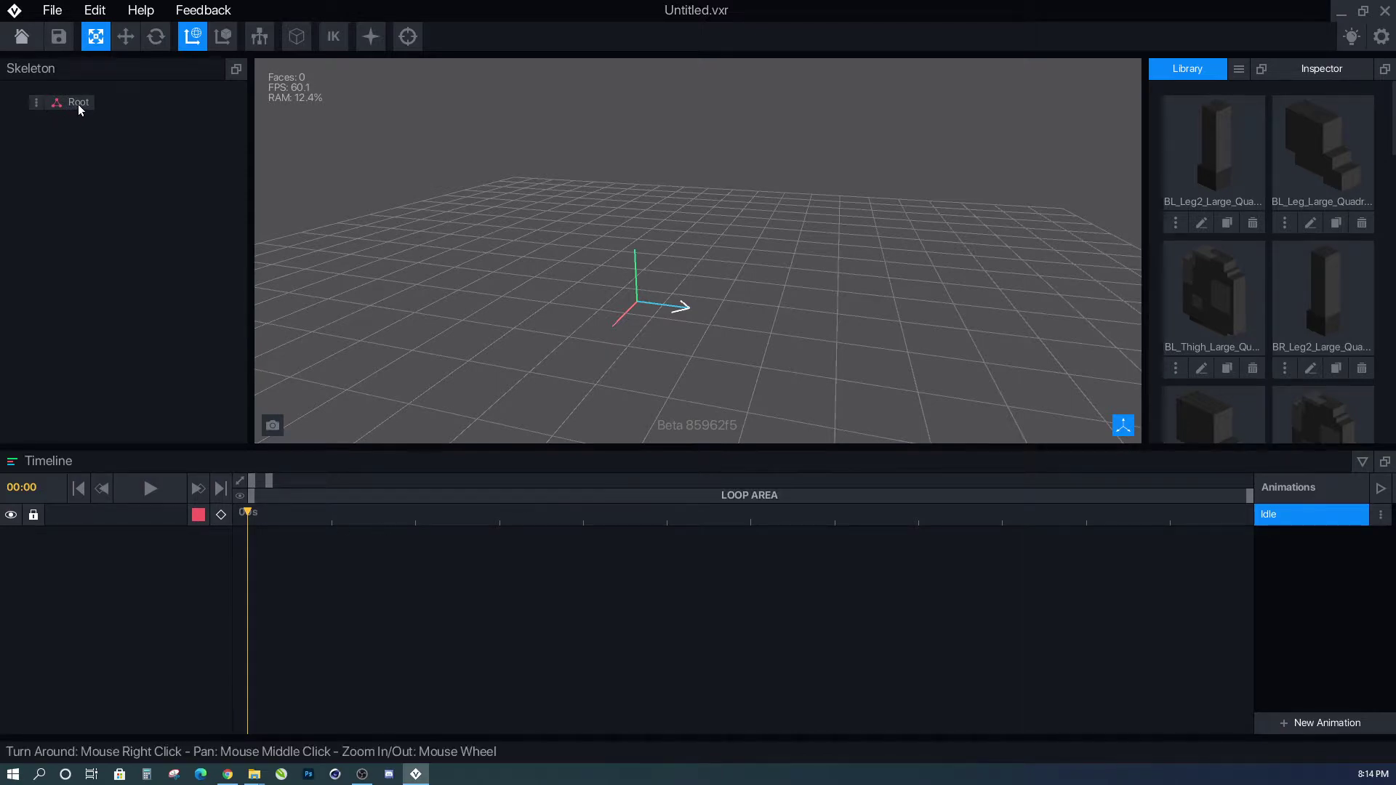
Create a child node named 1 under the skeleton's Root node.
click(37, 103)
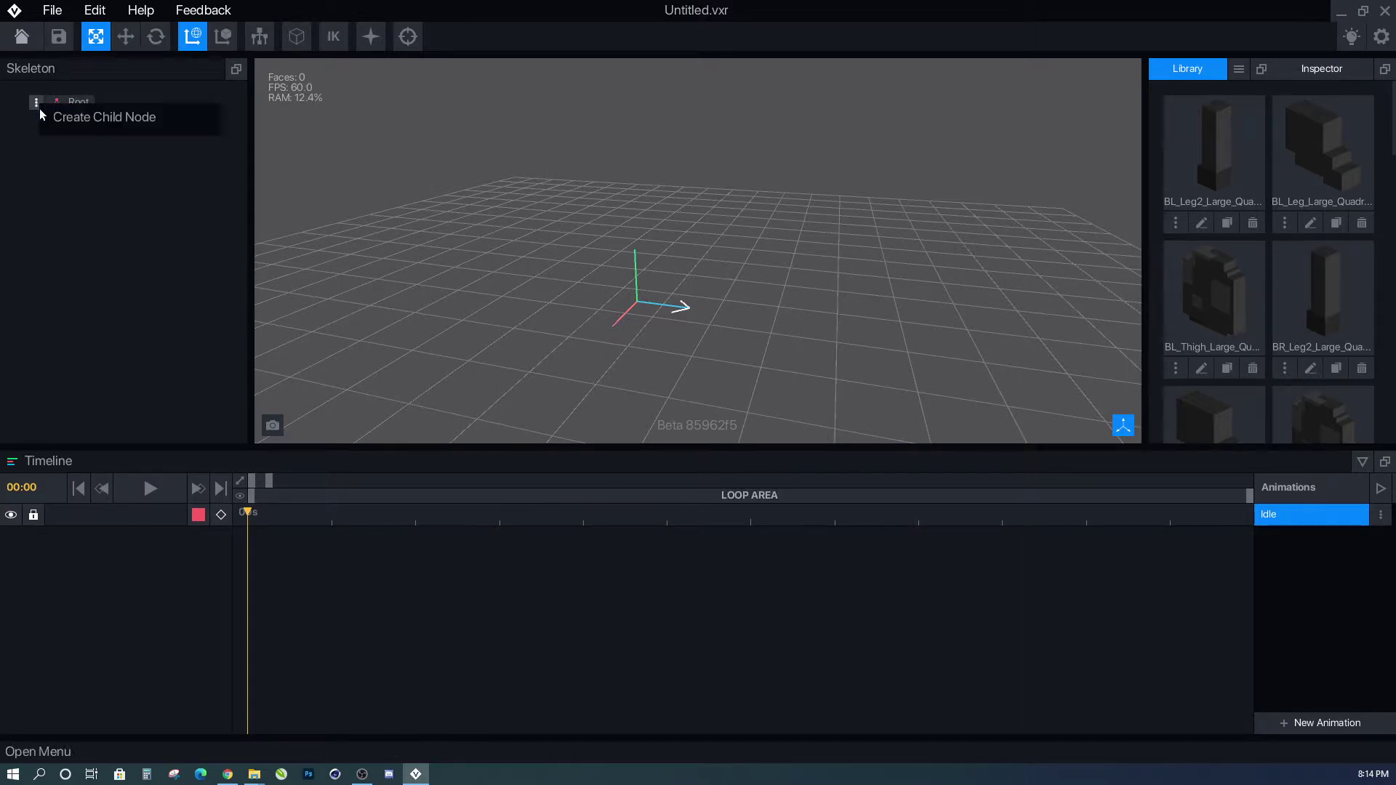
click(94, 119)
text(1)
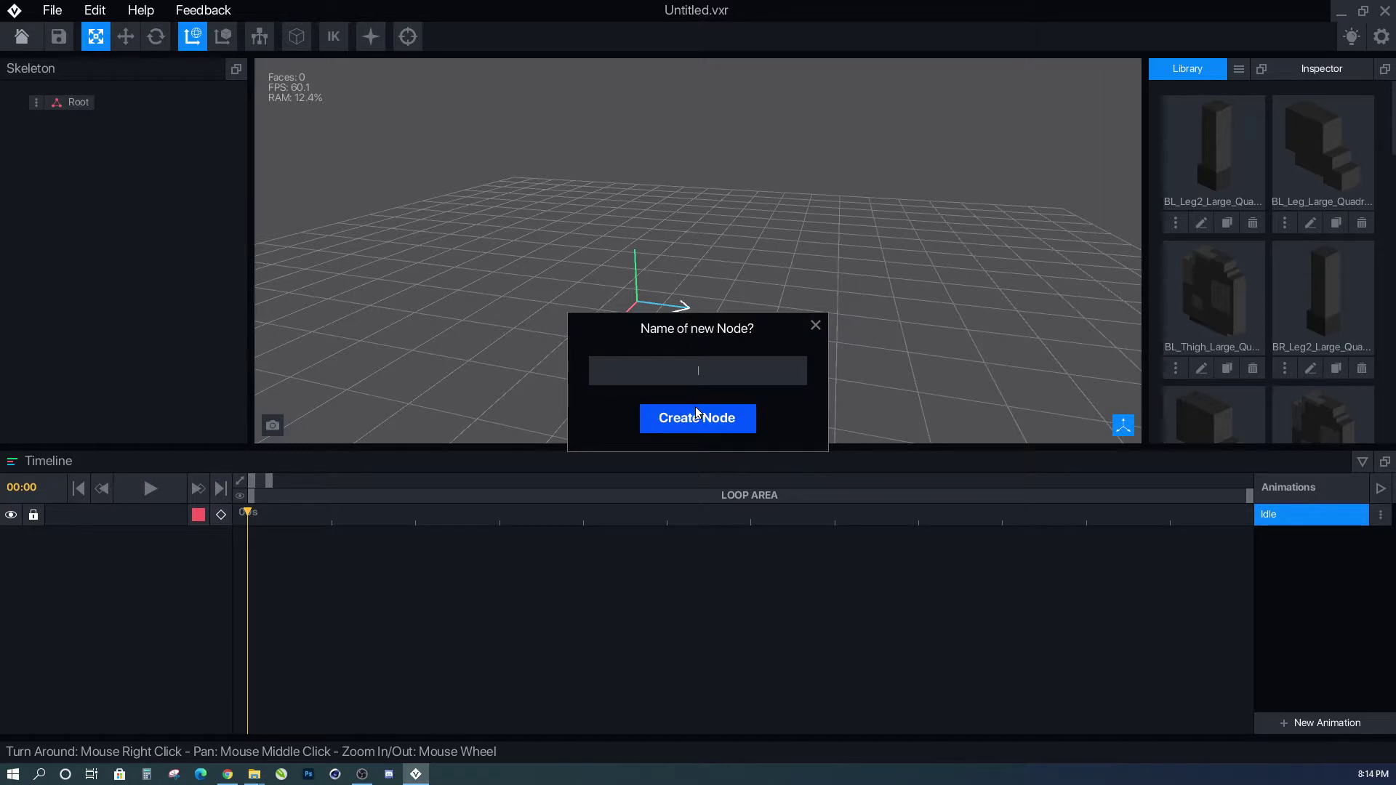
click(711, 423)
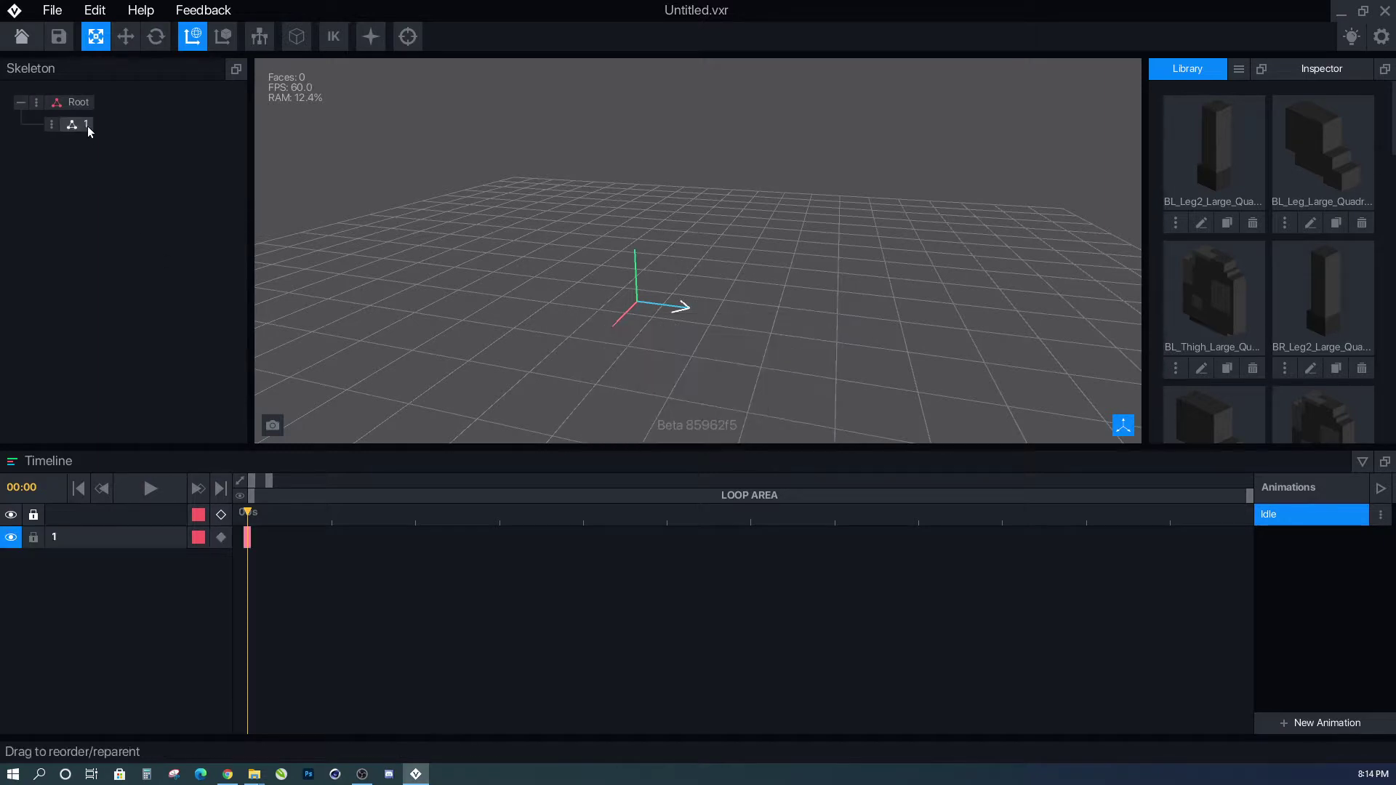
Extend the skeleton chain with a child node 2 under node 1 and a child node 3 under node 2.
click(52, 124)
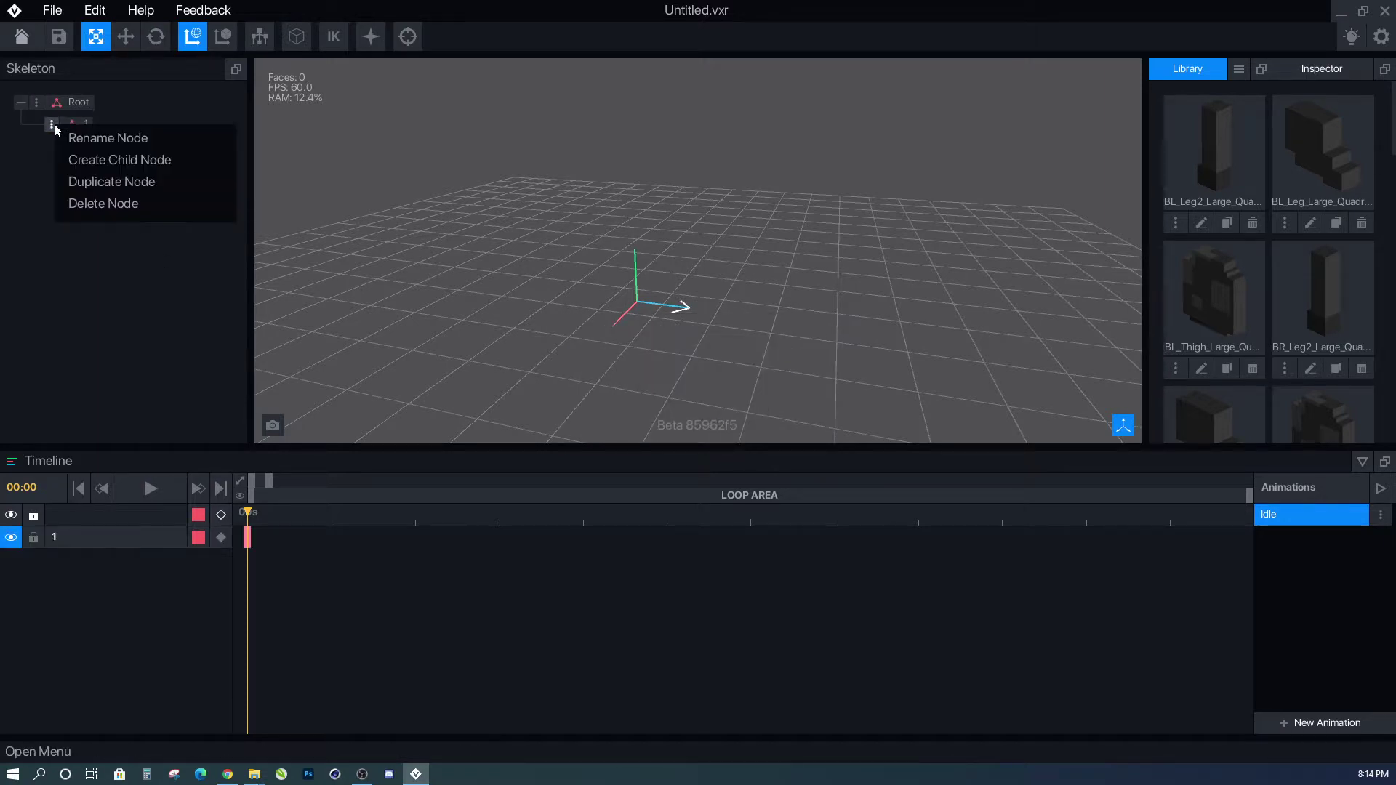
click(118, 163)
text(2)
click(704, 417)
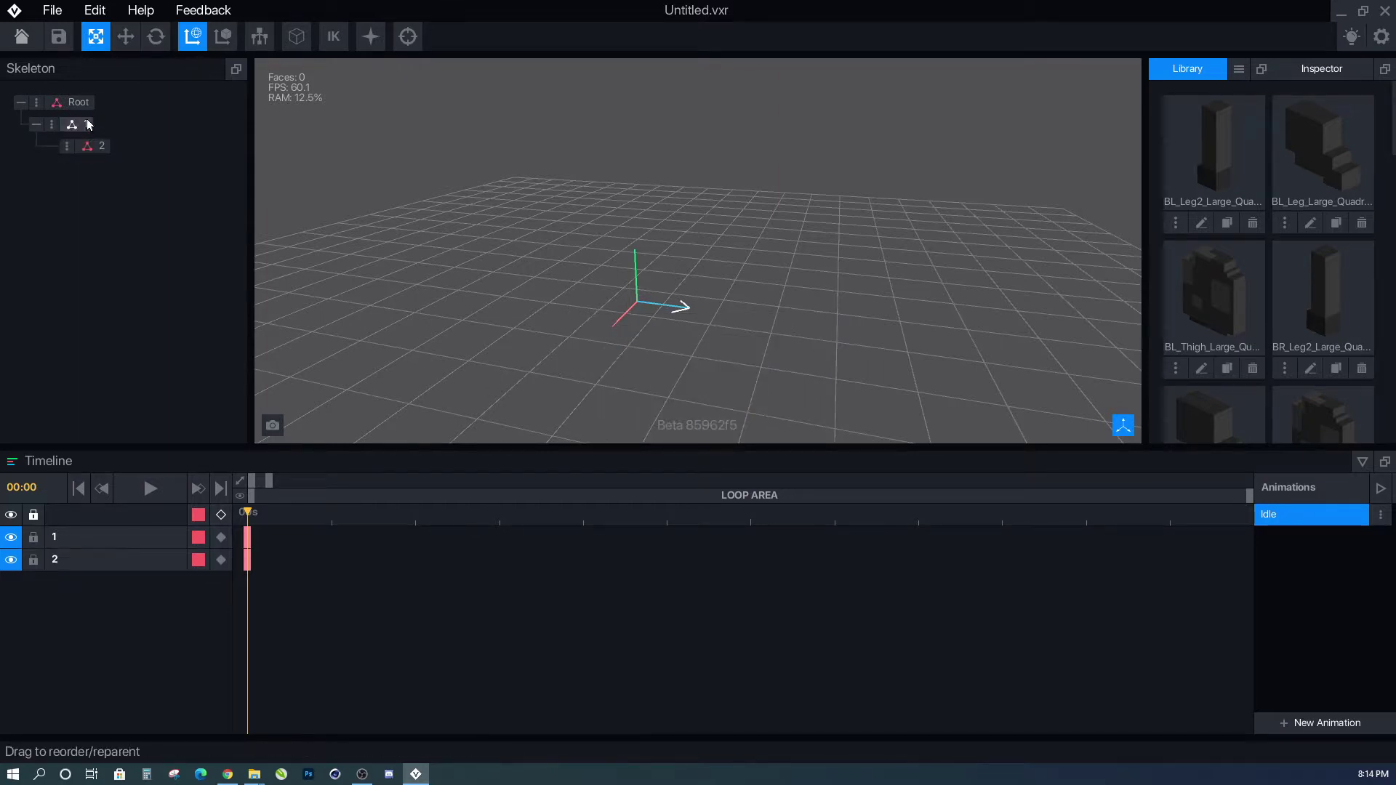
click(67, 145)
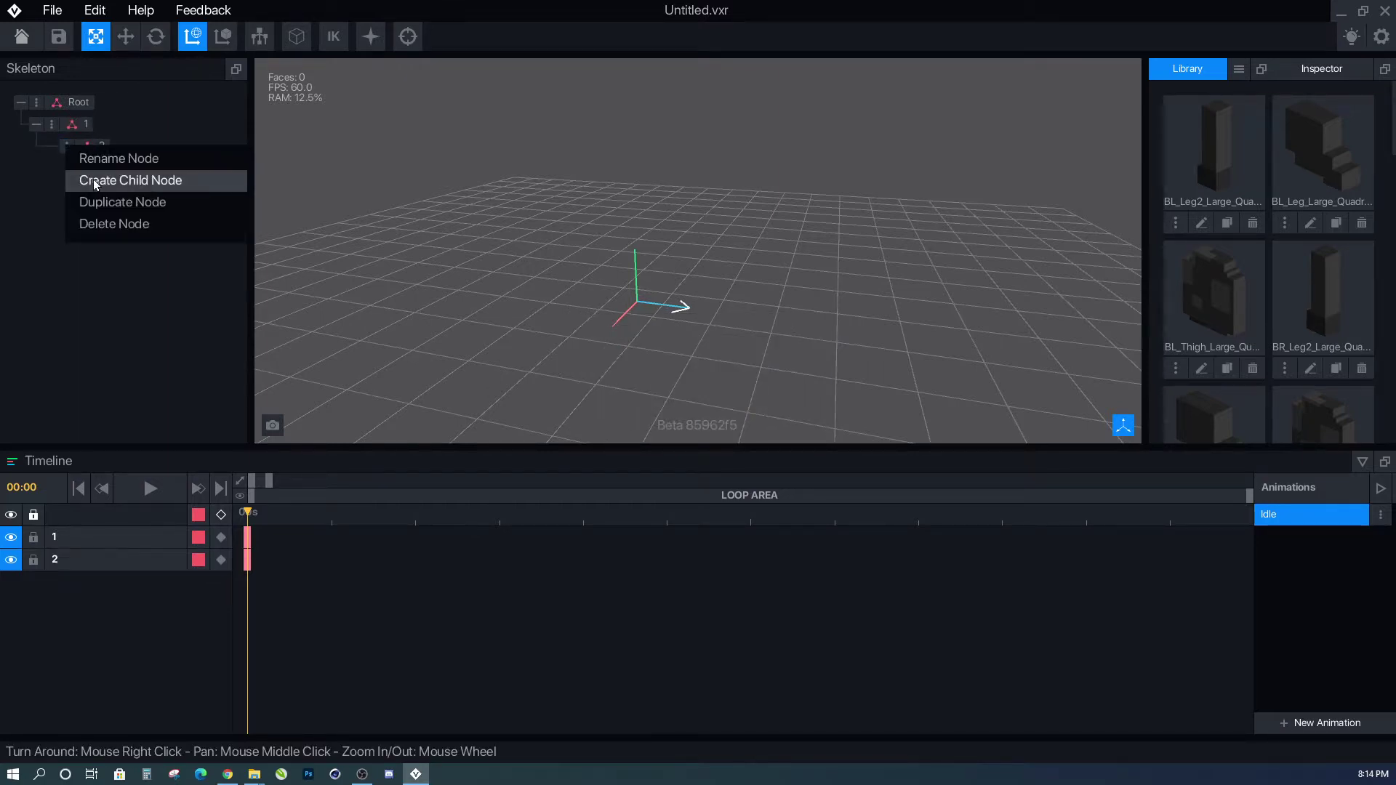
click(94, 182)
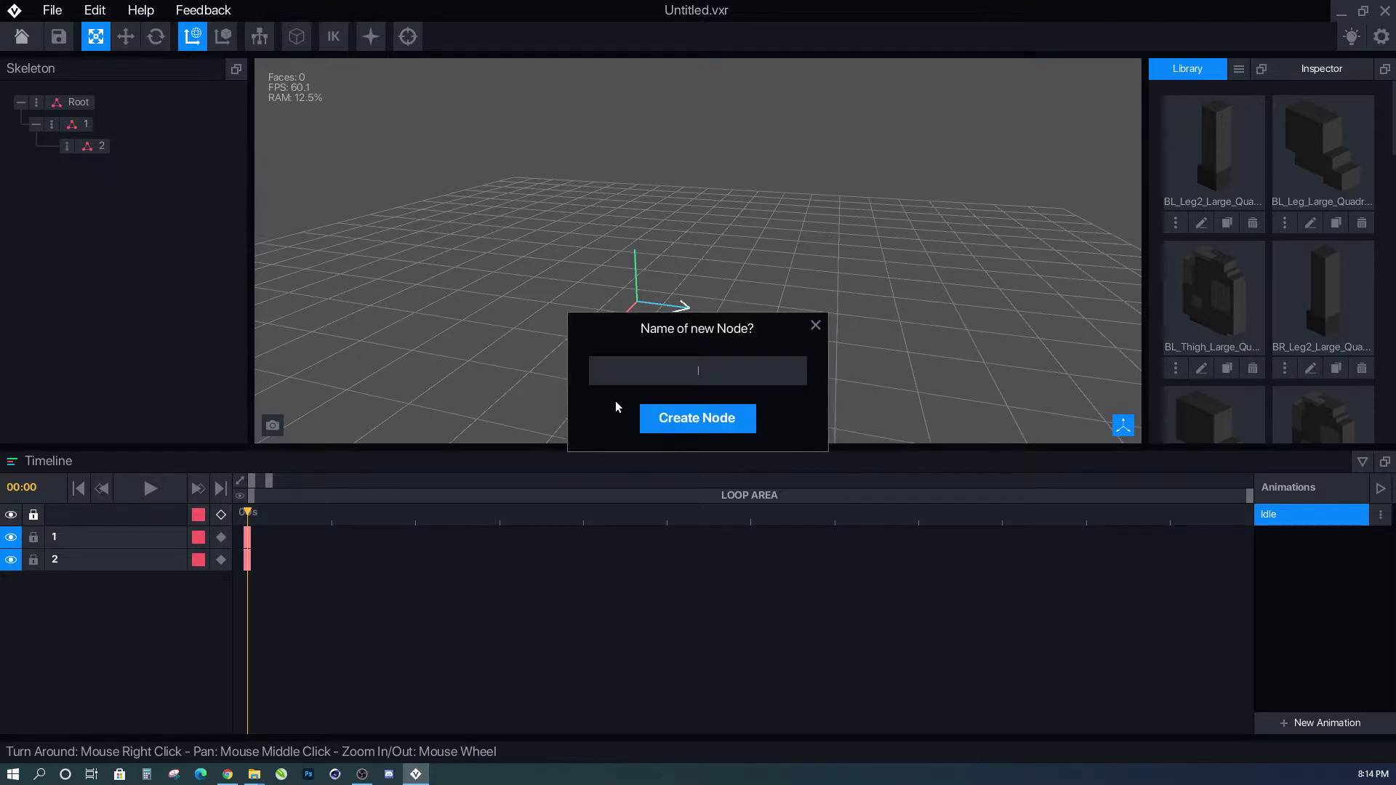
click(673, 416)
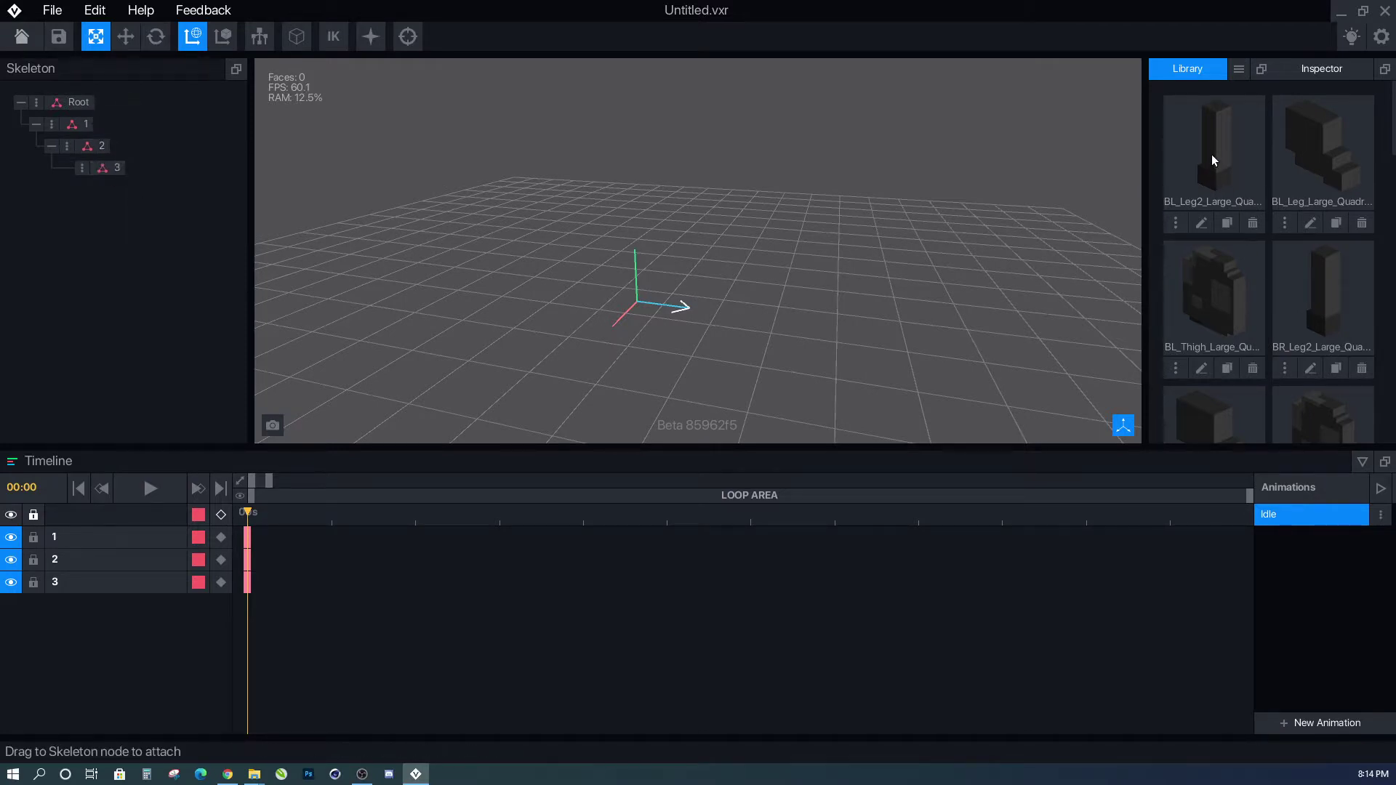
Attach the BL_Leg2_Large_Quadruped library part to node 3.
drag(1219, 160, 110, 168)
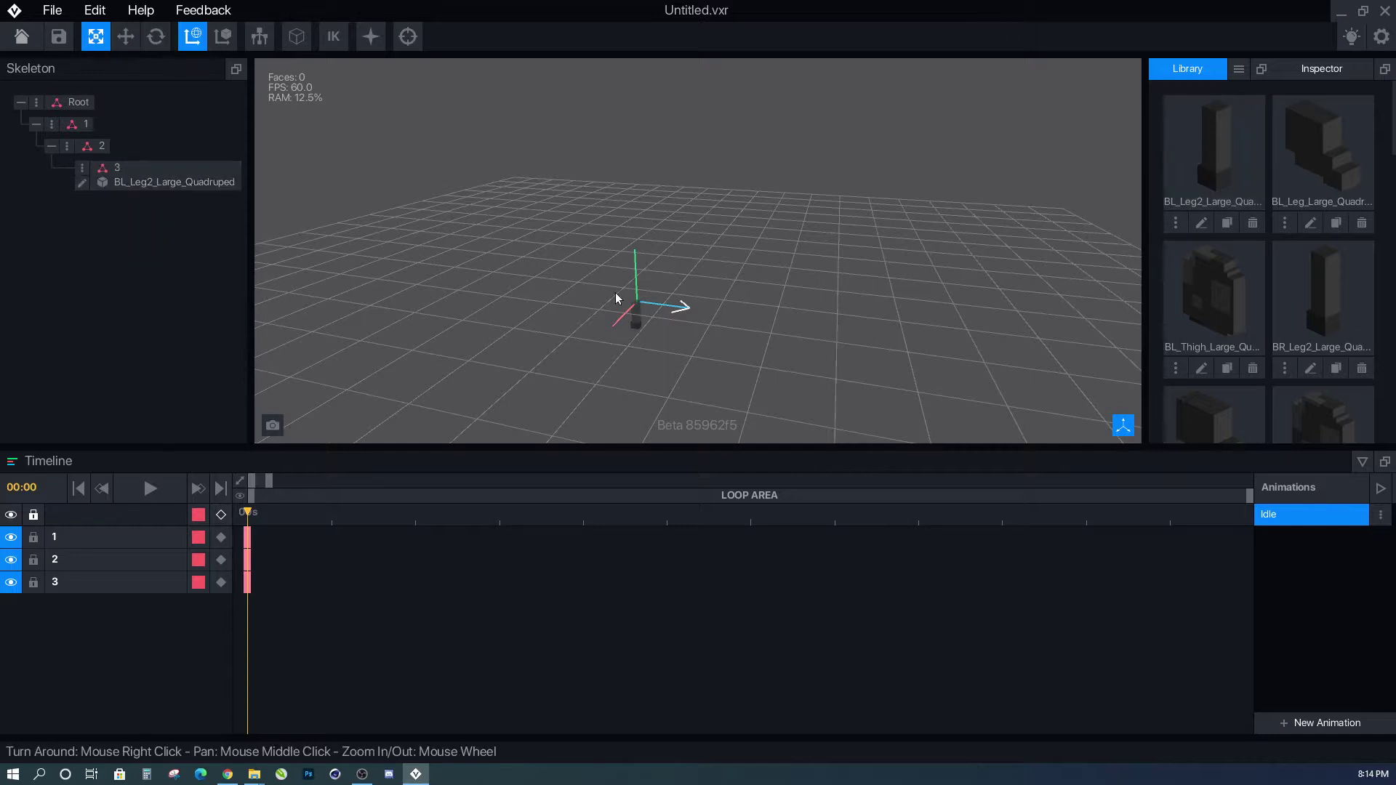
right_drag(647, 309, 641, 308)
Select nodes 2 and 1 in turn, move the timeline playhead to 00:01, and clear the node selection.
click(63, 545)
click(67, 560)
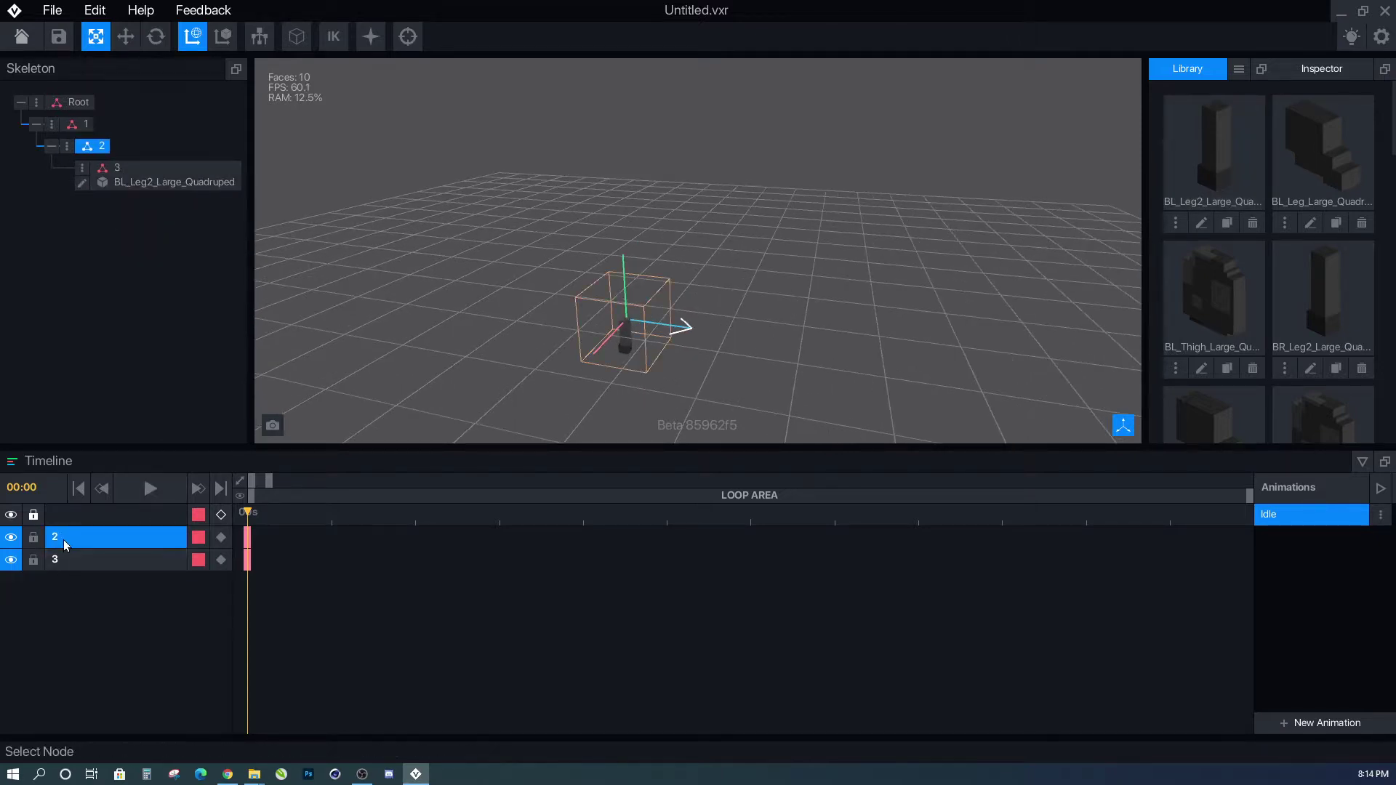
click(77, 561)
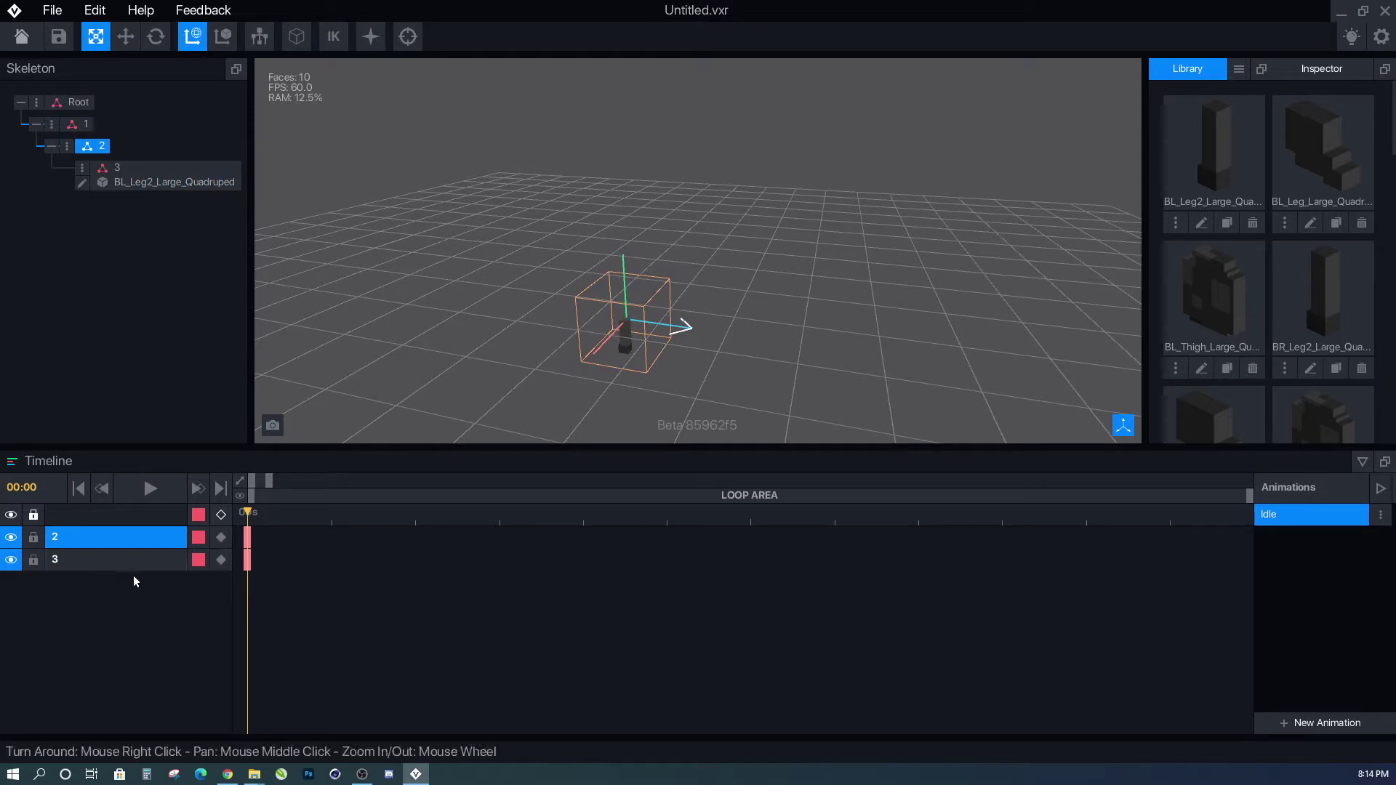
click(79, 124)
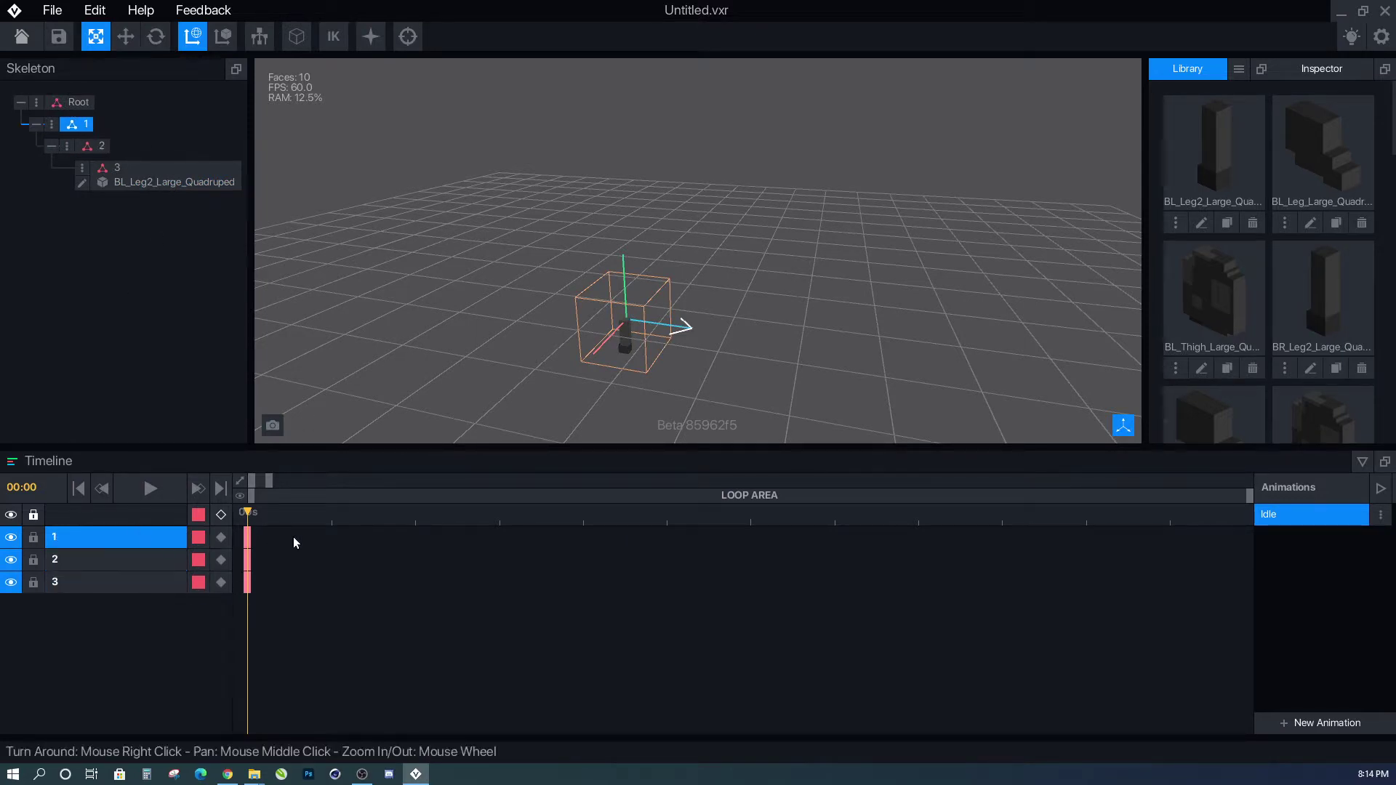
click(331, 514)
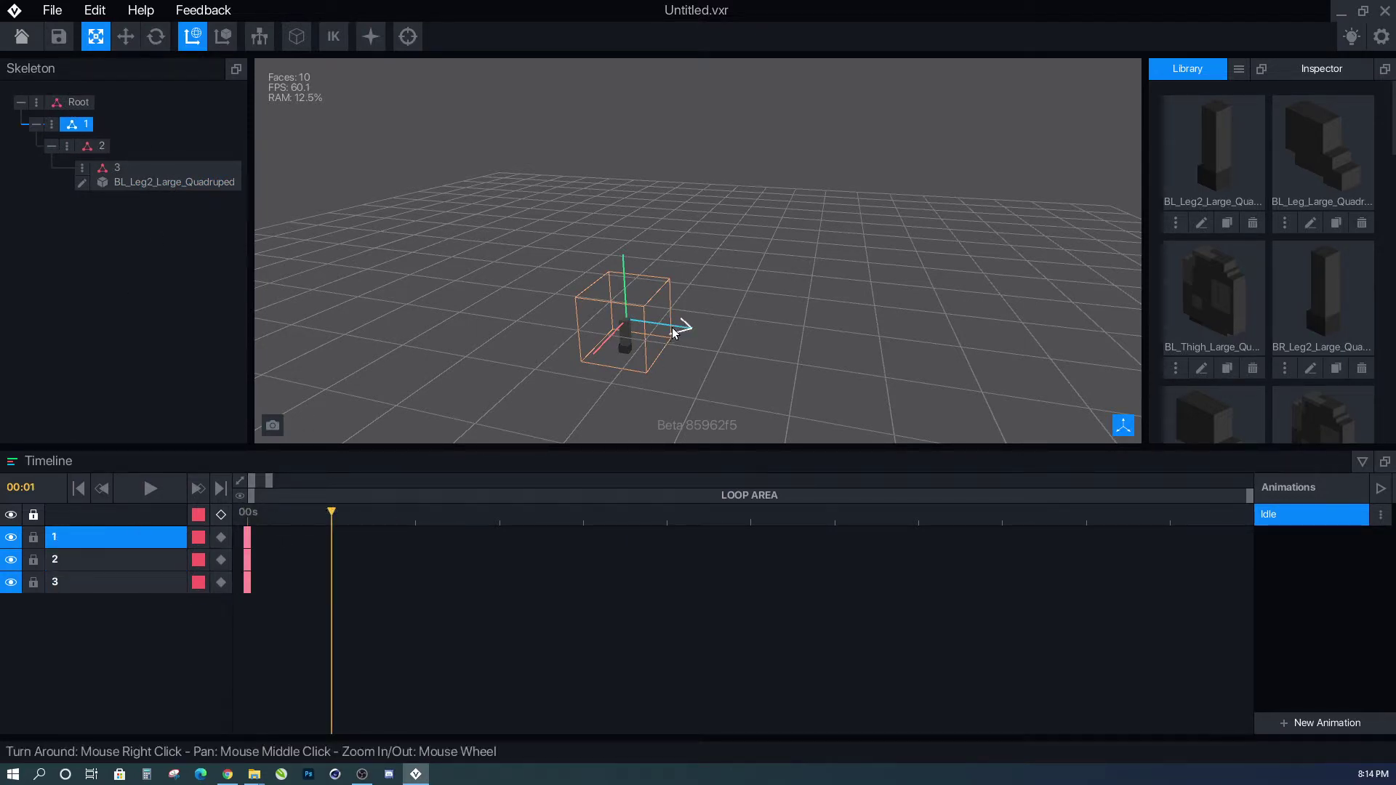
click(732, 327)
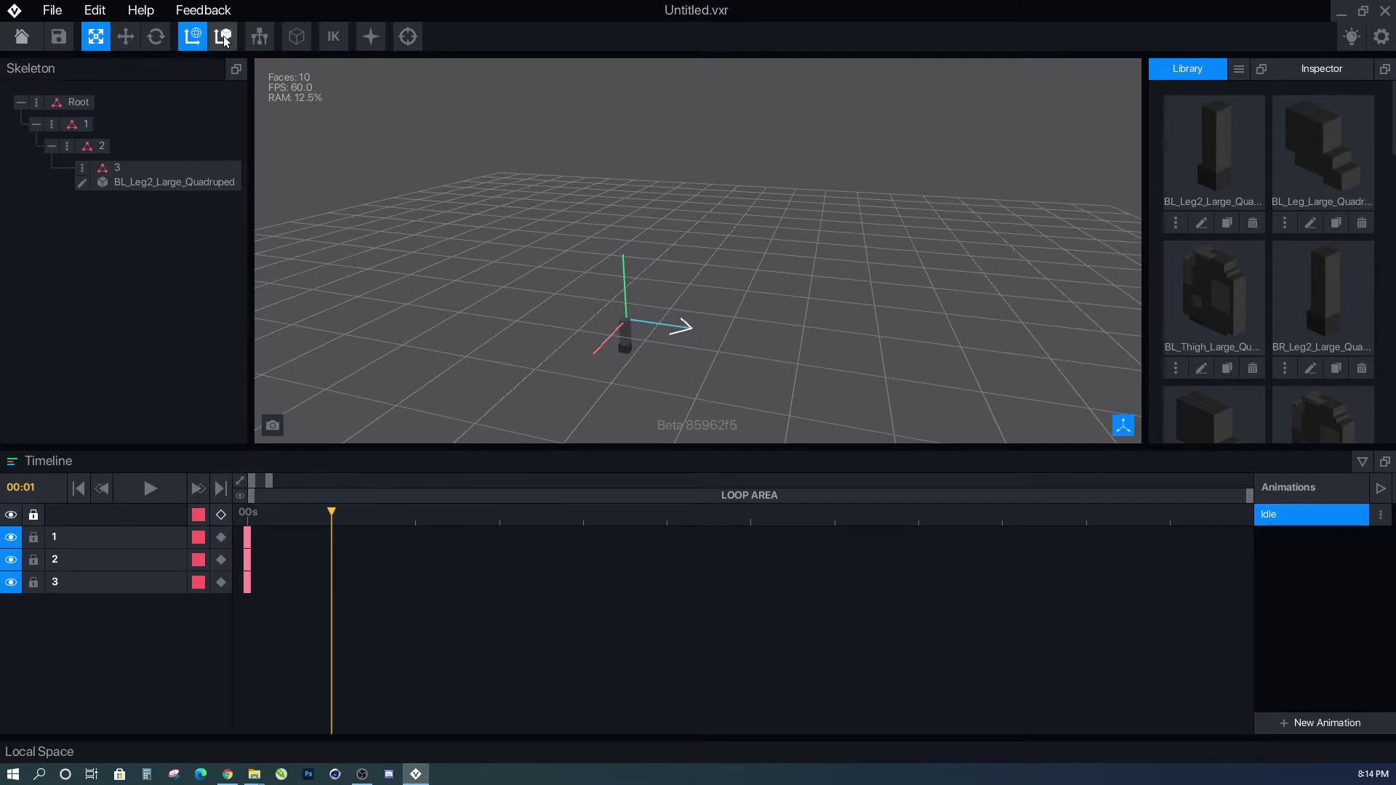
Show the rig in the viewport and attach the BL_Leg_Large_Quadruped library part to node 2.
click(263, 42)
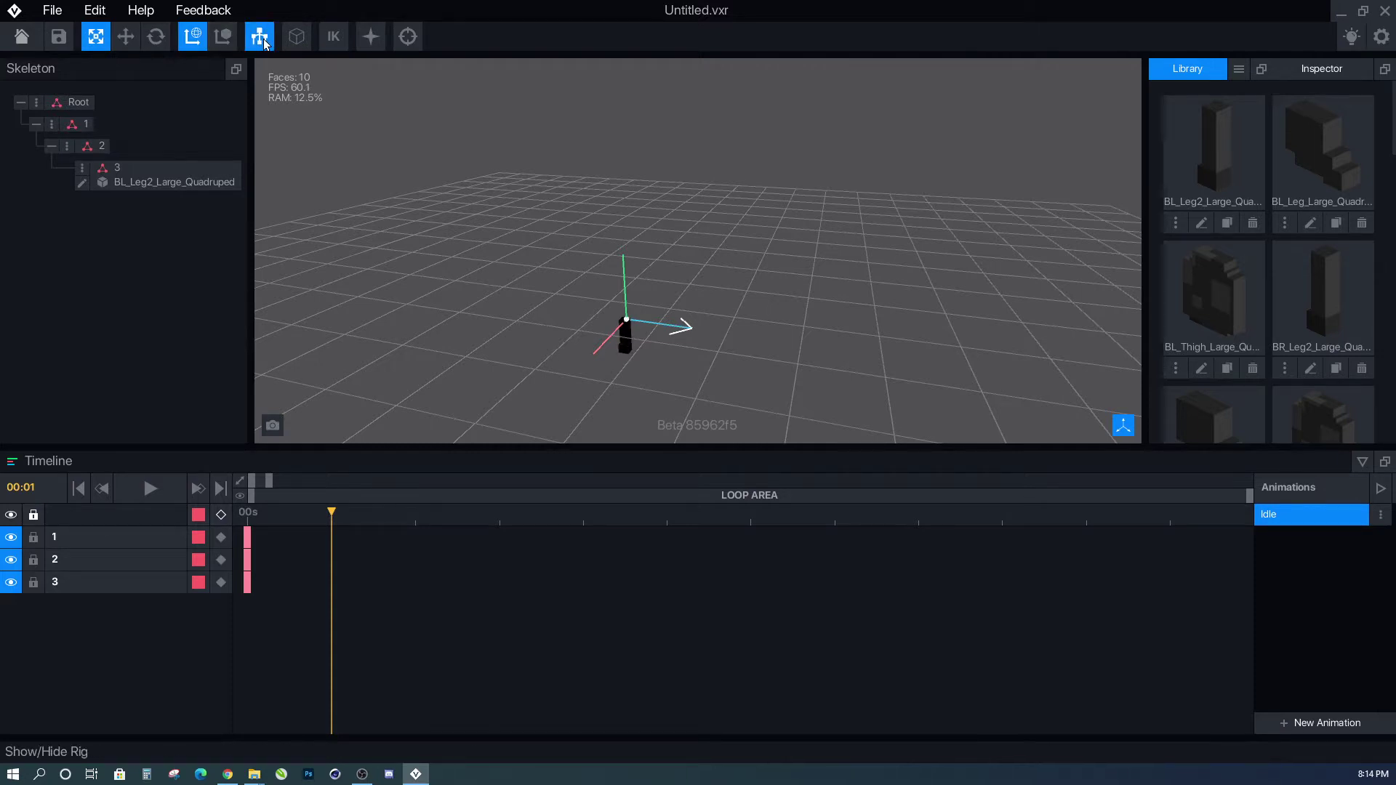
drag(1318, 146, 96, 151)
scroll(633, 343, up, 5)
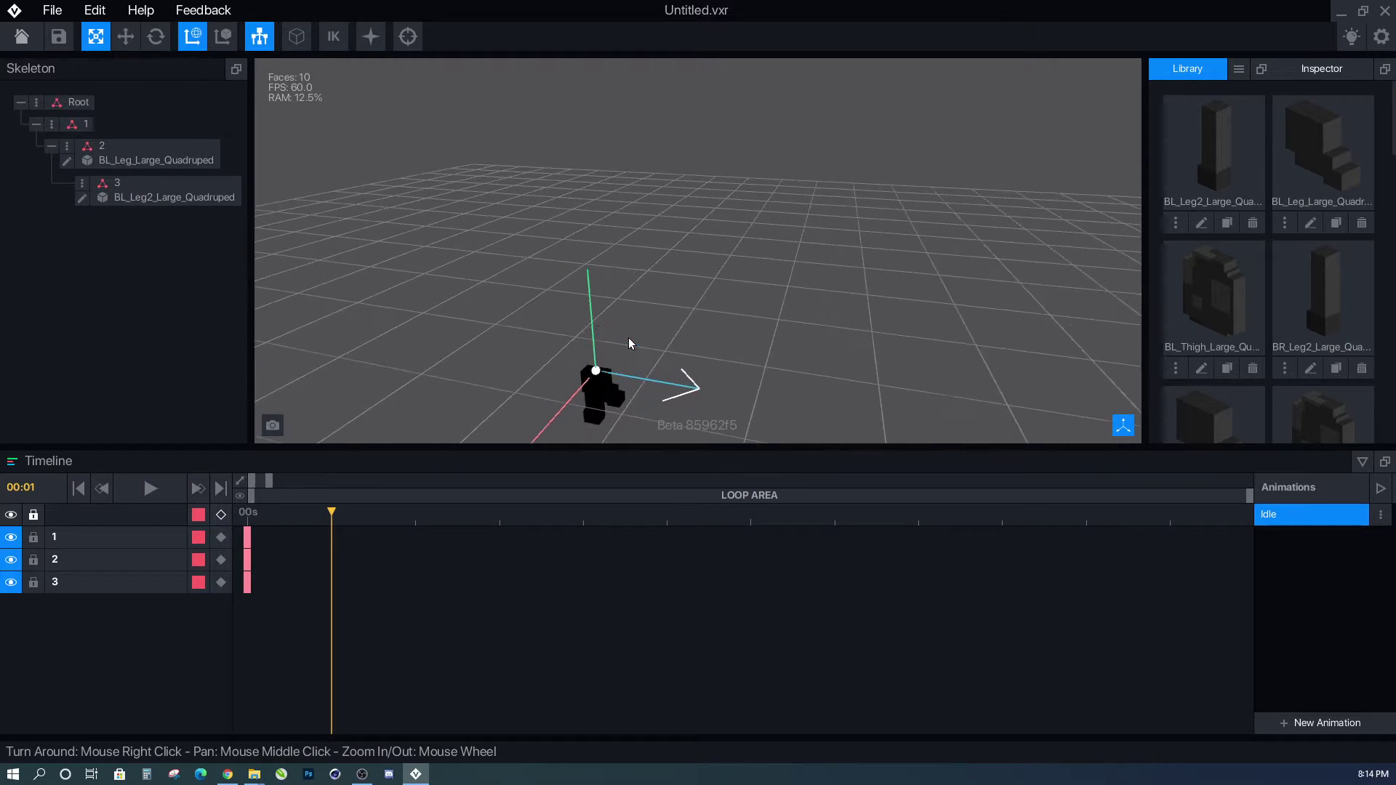
Turn the node bounding boxes and IK on and off again to preview them, and reset the view.
click(296, 40)
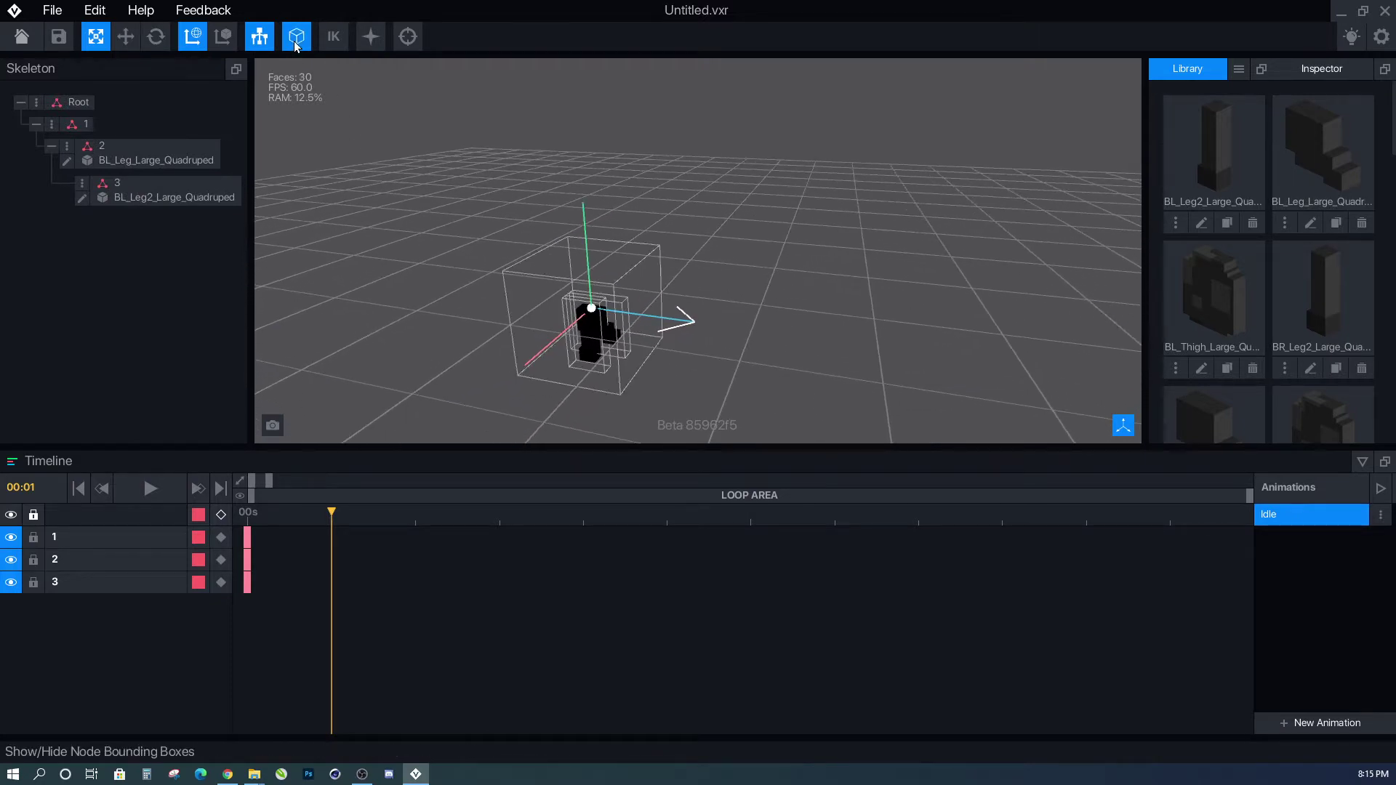
click(296, 40)
click(334, 43)
click(334, 45)
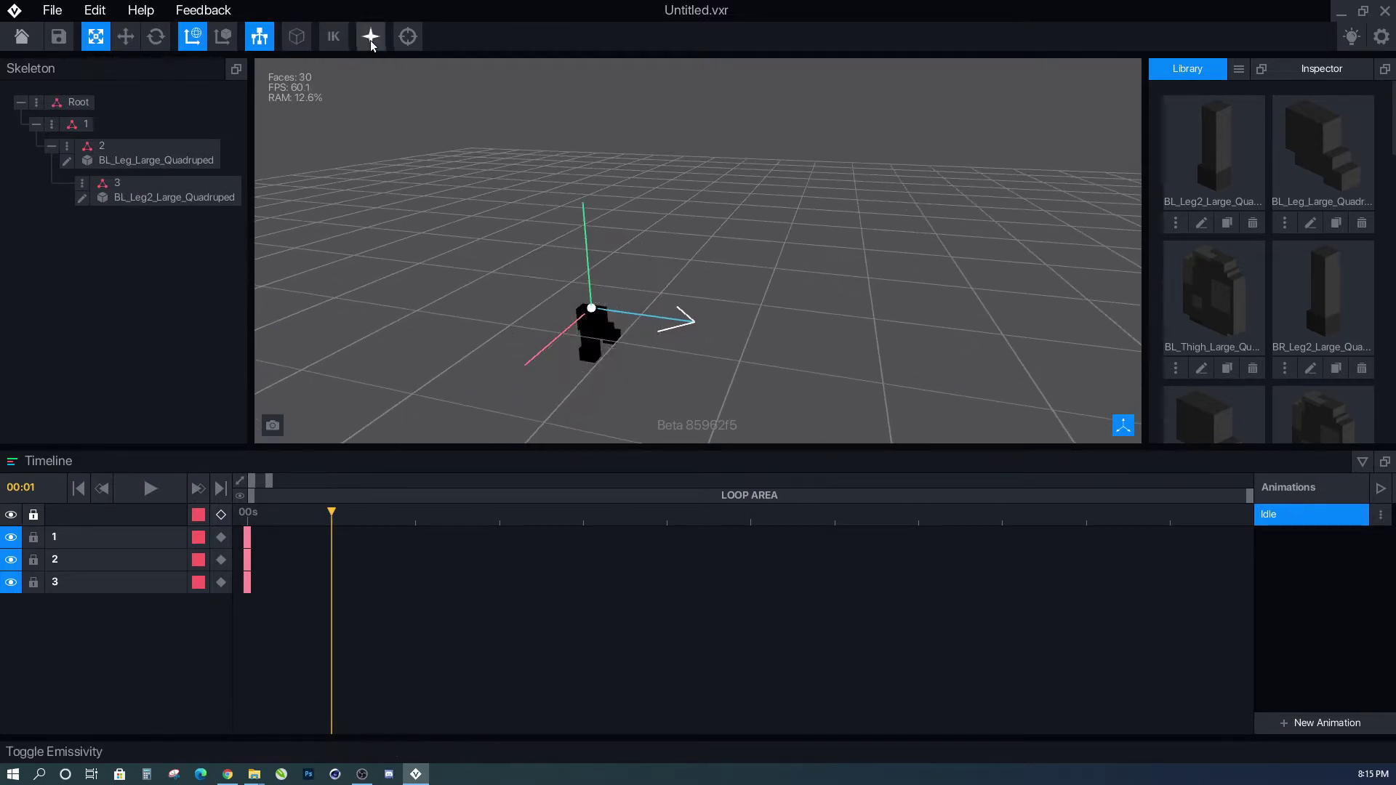
click(417, 45)
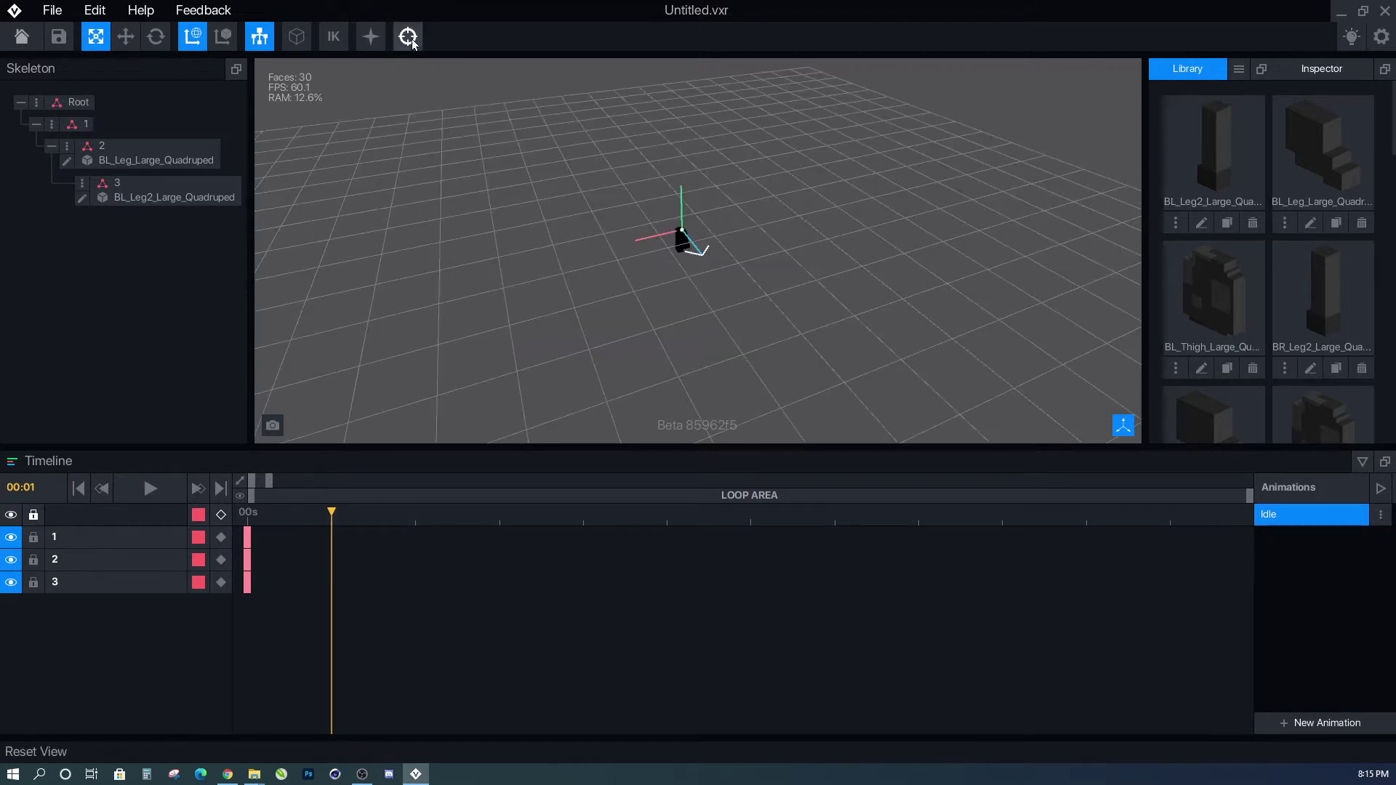
scroll(720, 237, up, 8)
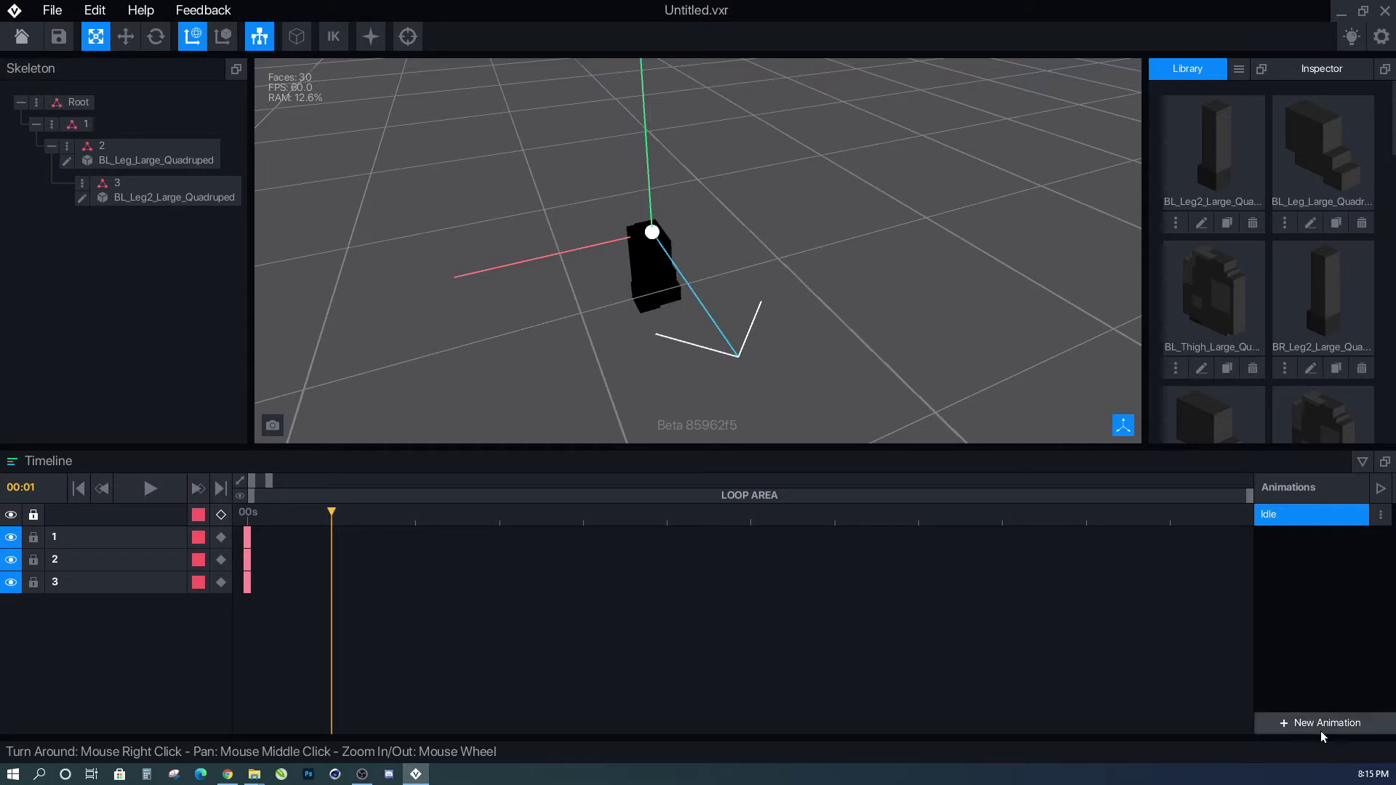
Examine the library parts, the library's VXM and VOX import options, and the Inspector's transform and inverse kinematics settings.
scroll(1256, 186, down, 1)
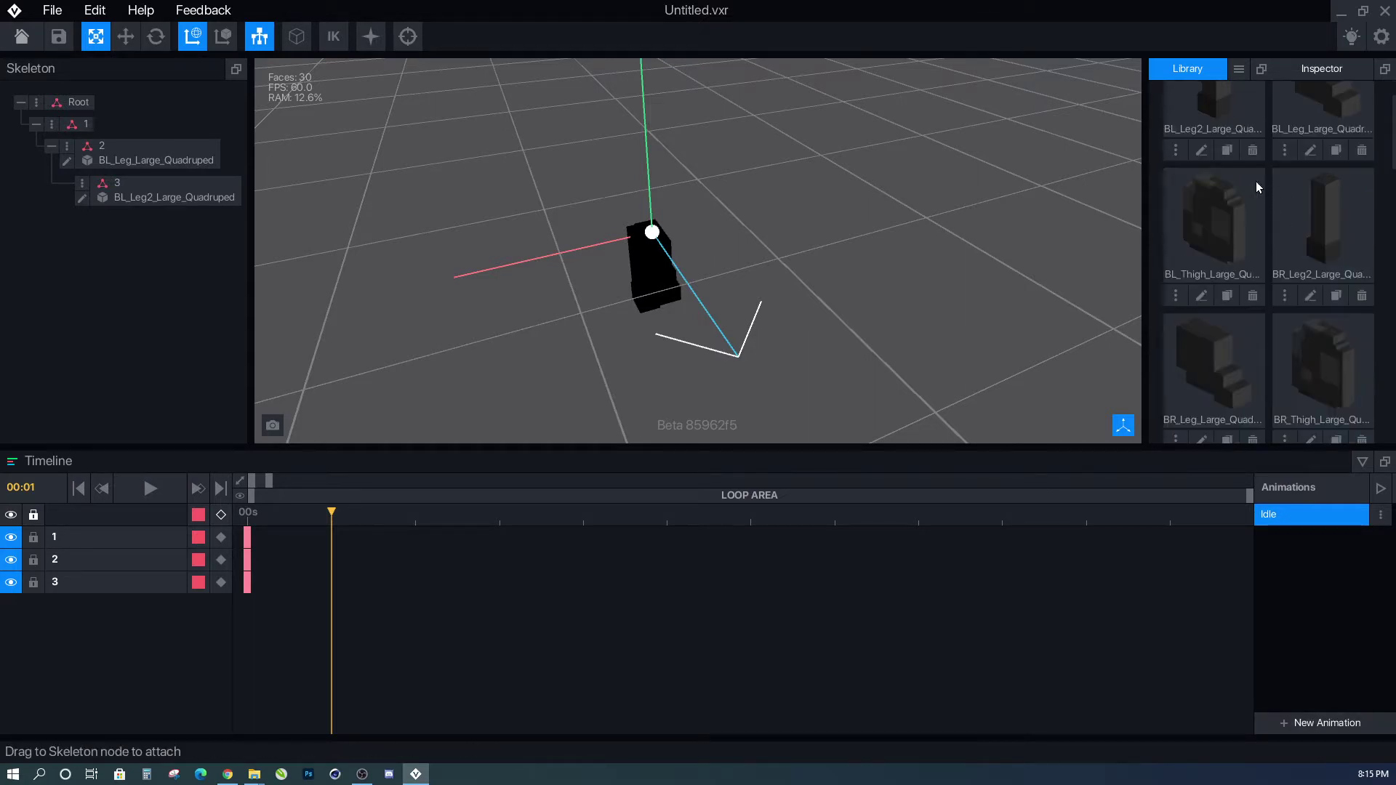
scroll(1258, 174, up, 1)
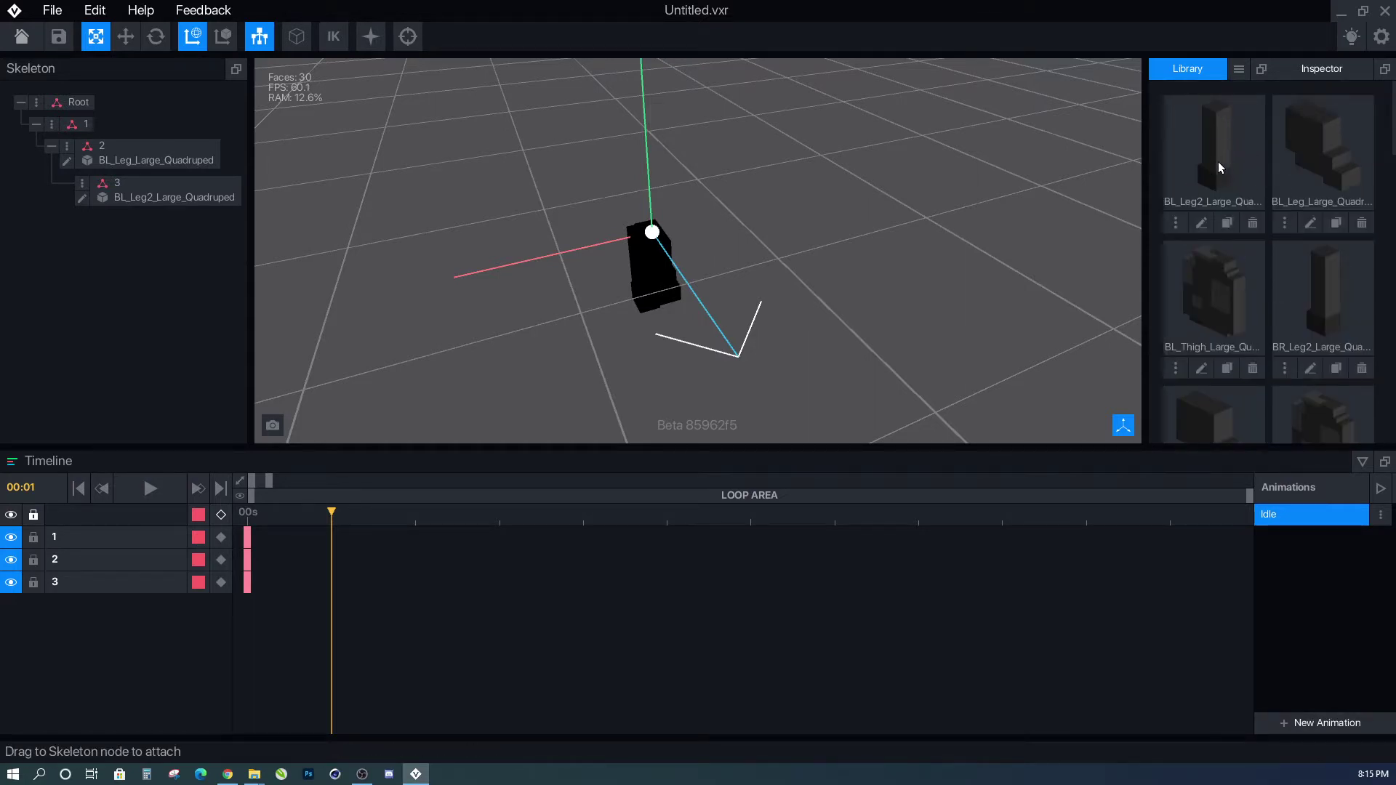
click(1239, 70)
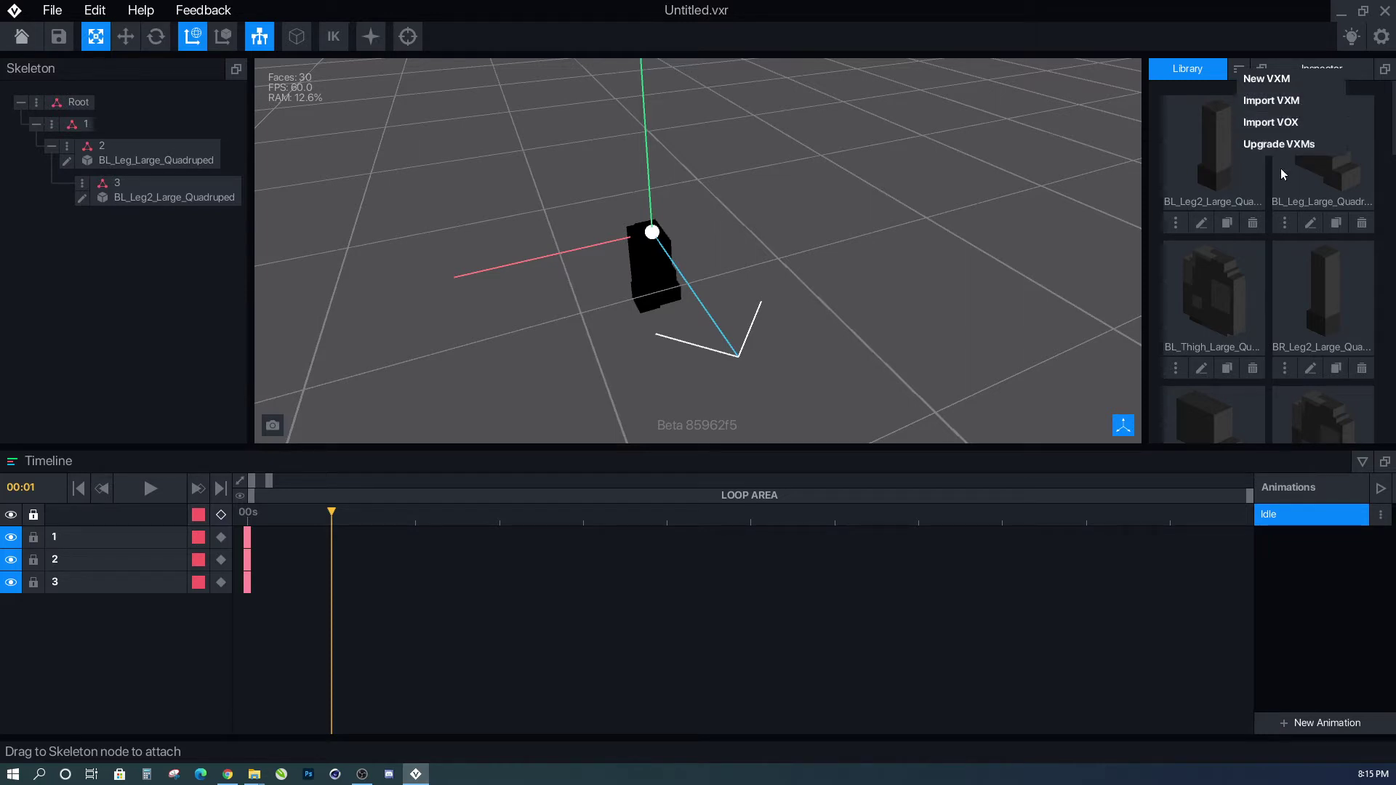
click(1325, 71)
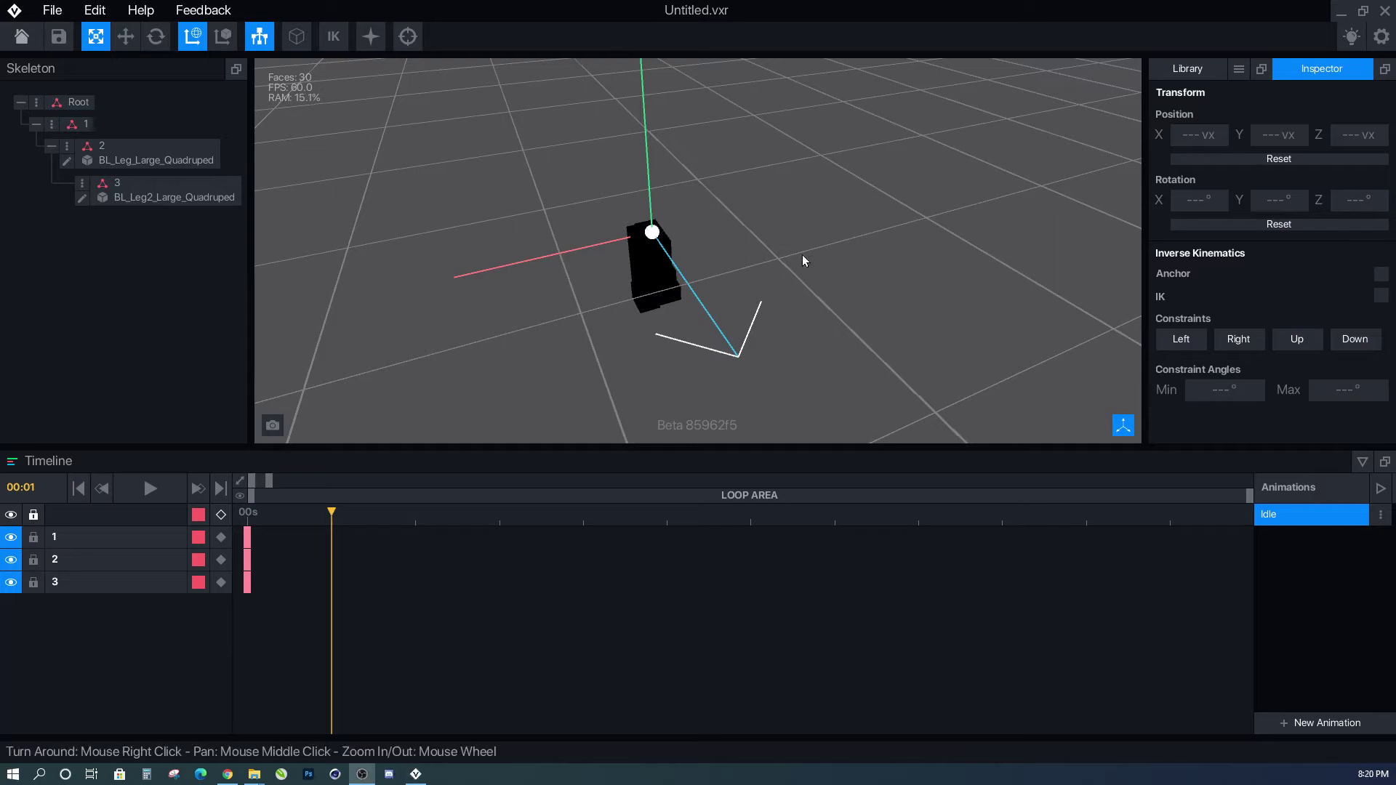
Close the Untitled rig without saving its changes and return to the start screen.
scroll(531, 283, down, 2)
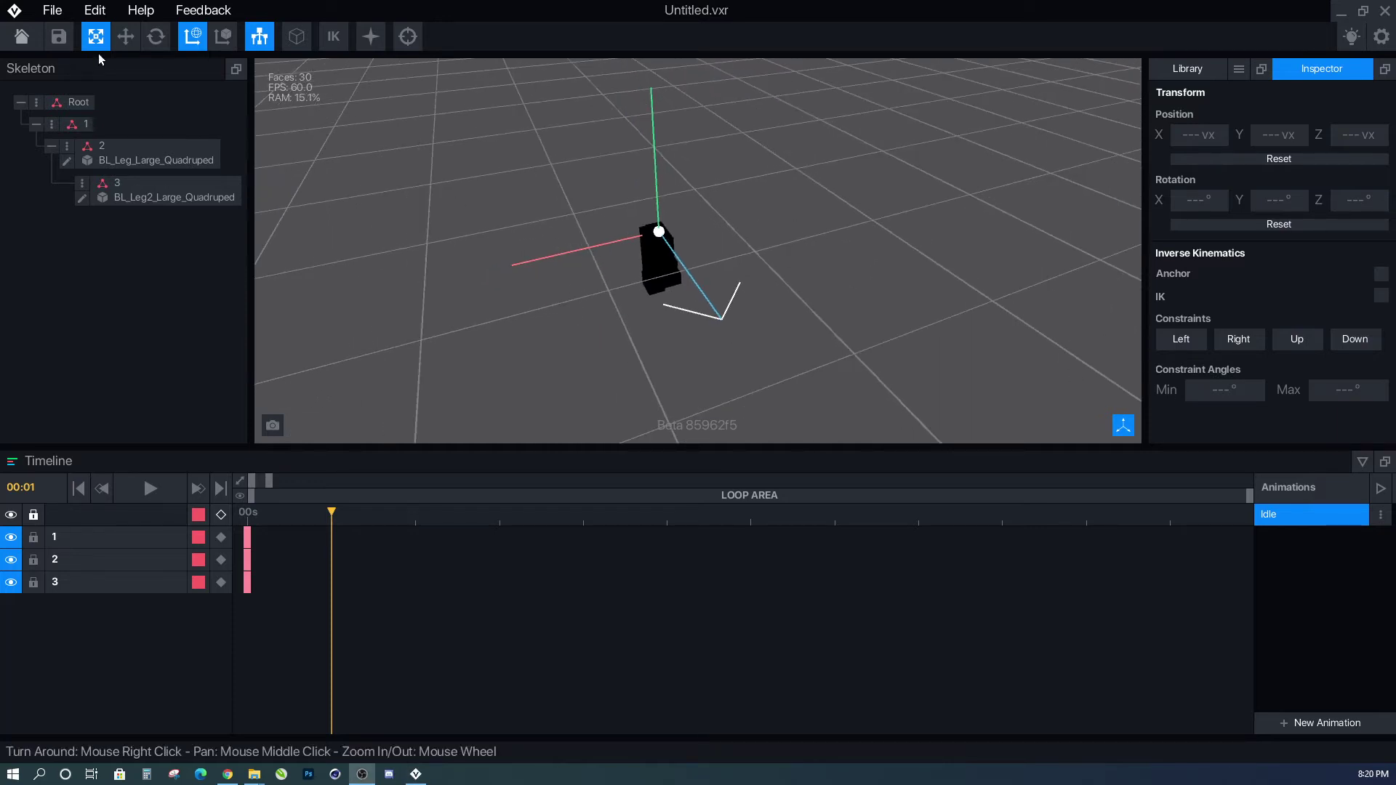
click(22, 36)
click(721, 276)
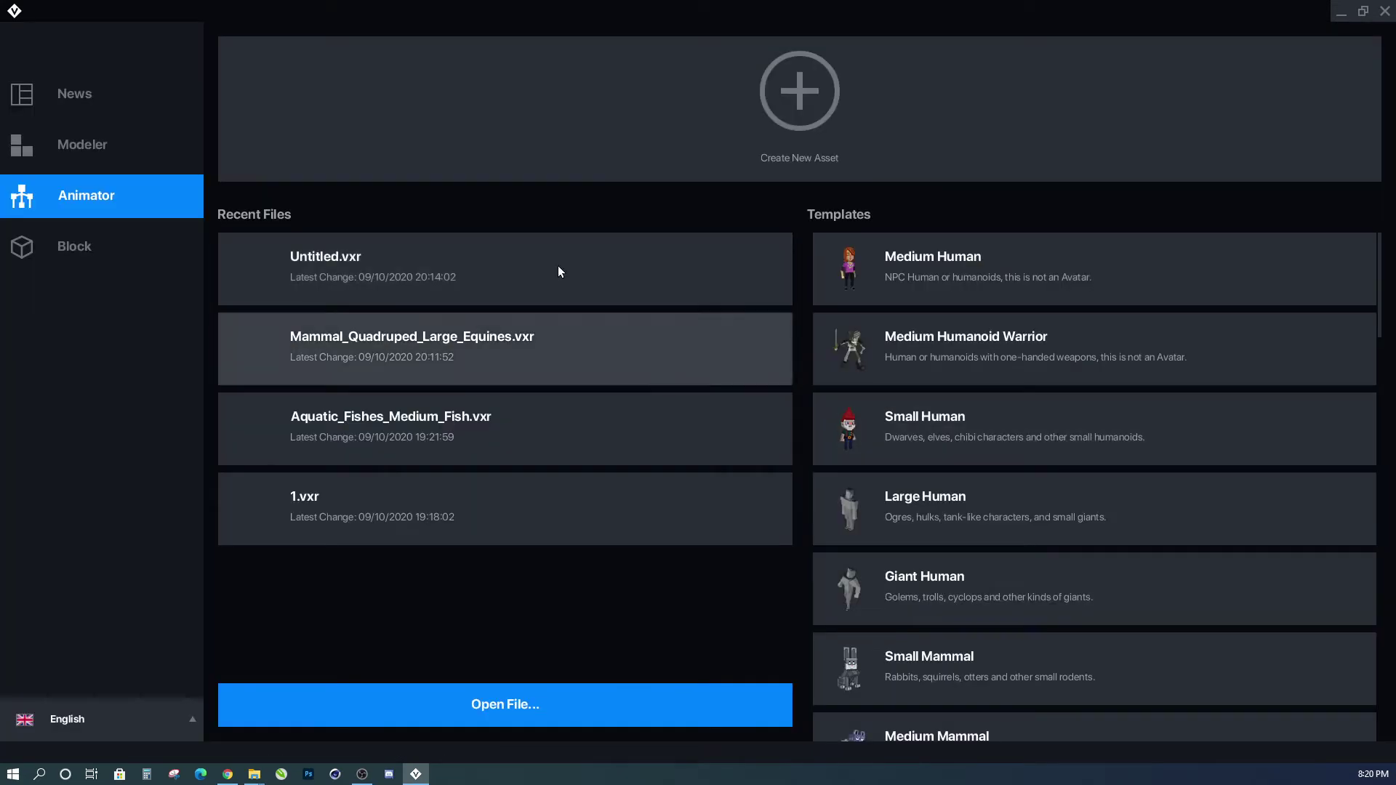
Create a new Modeler asset named 11 and save it in VoxEdit's Untitled folder.
click(80, 148)
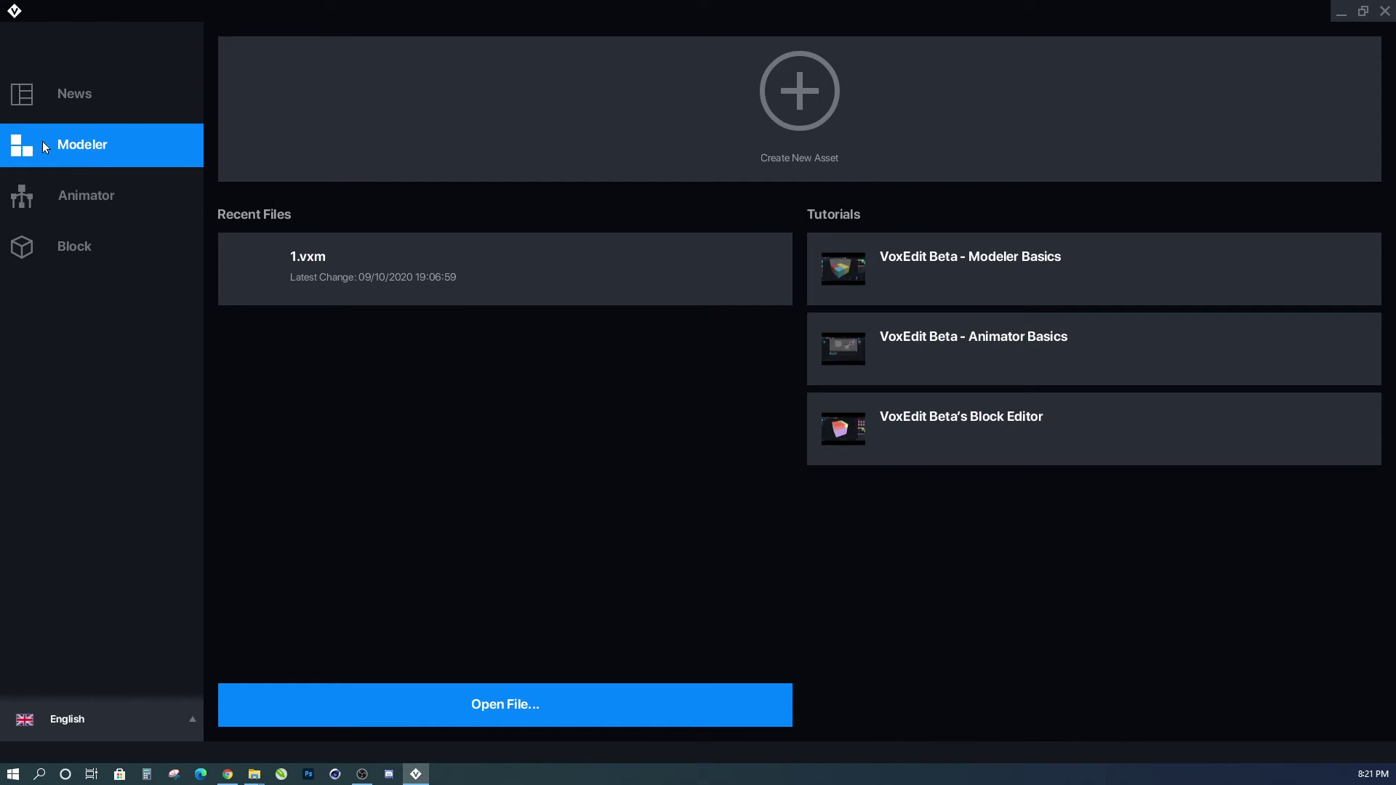
click(795, 85)
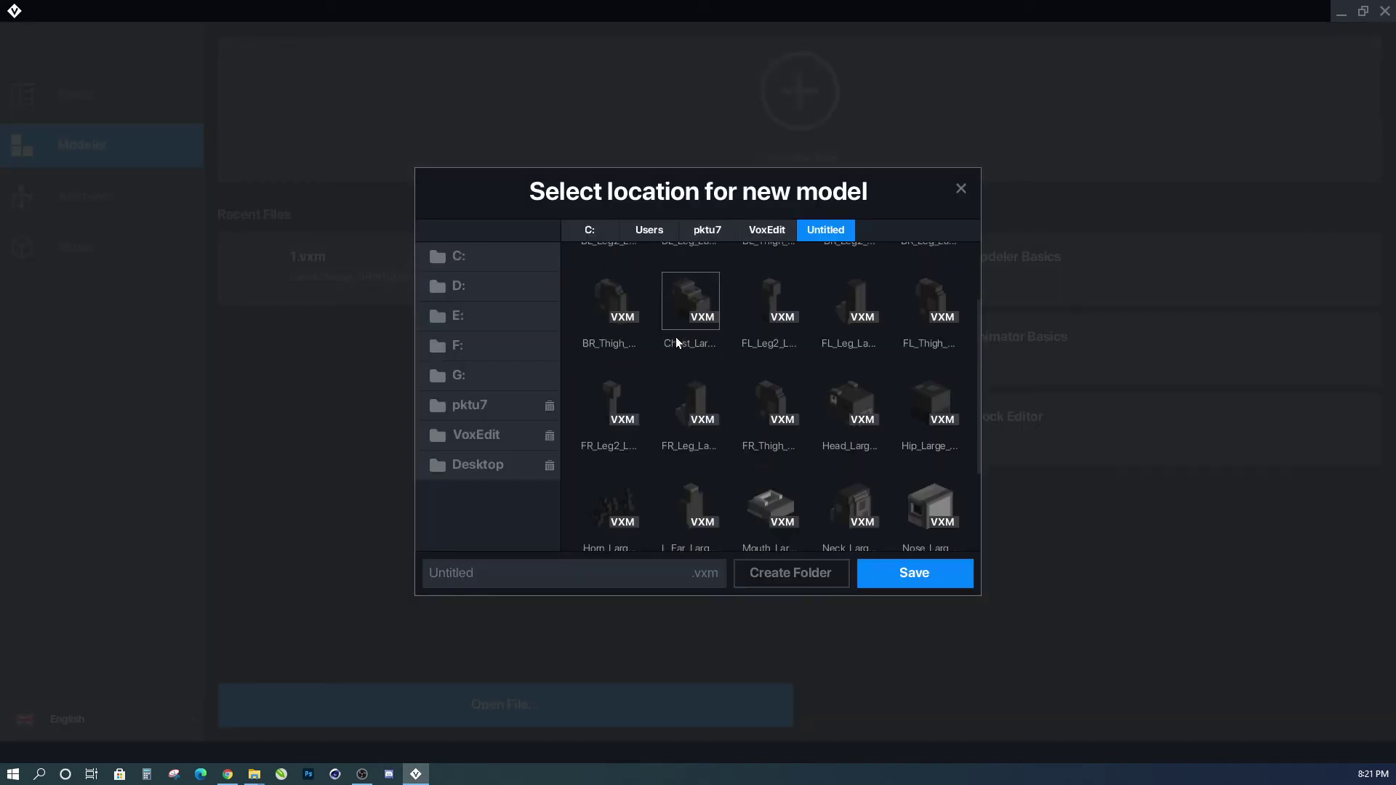
click(503, 576)
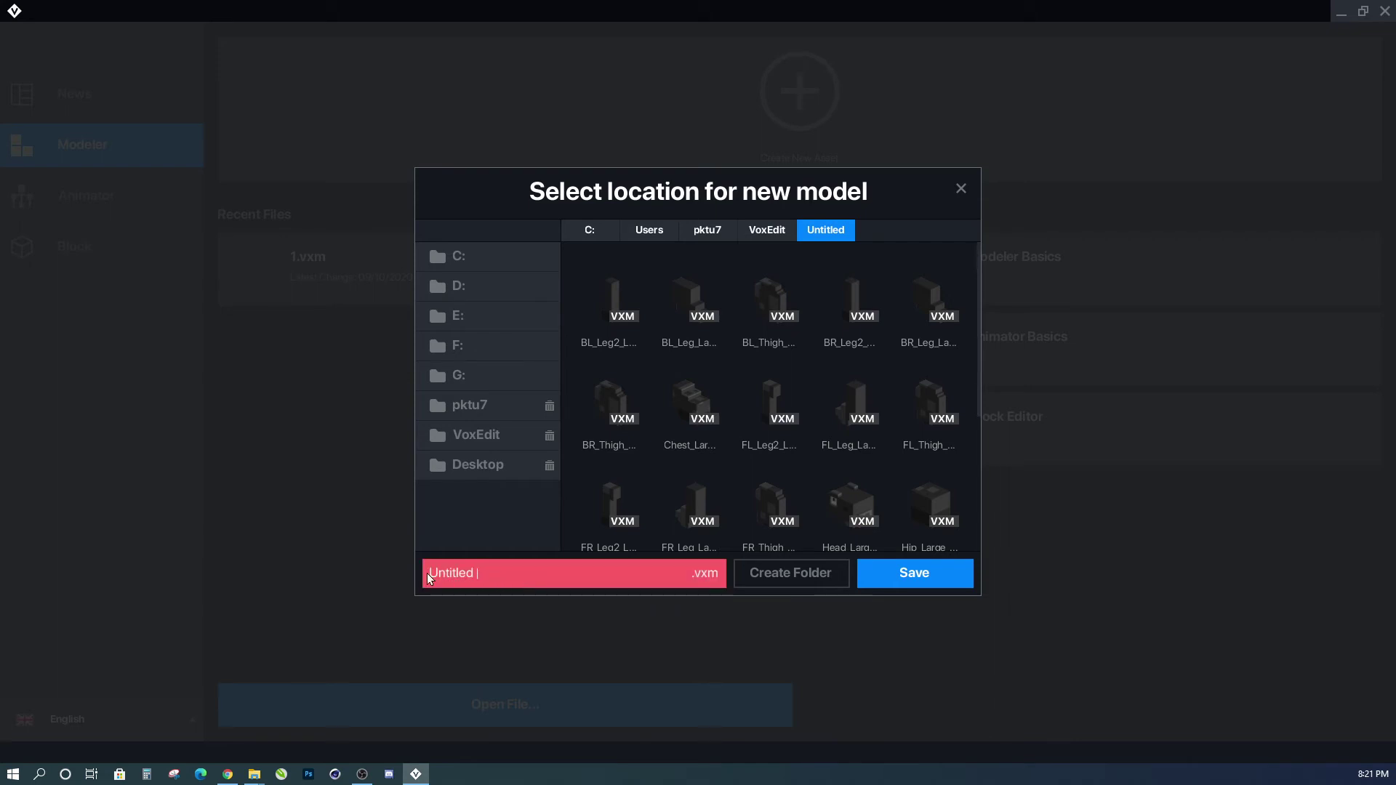
text(11)
click(936, 582)
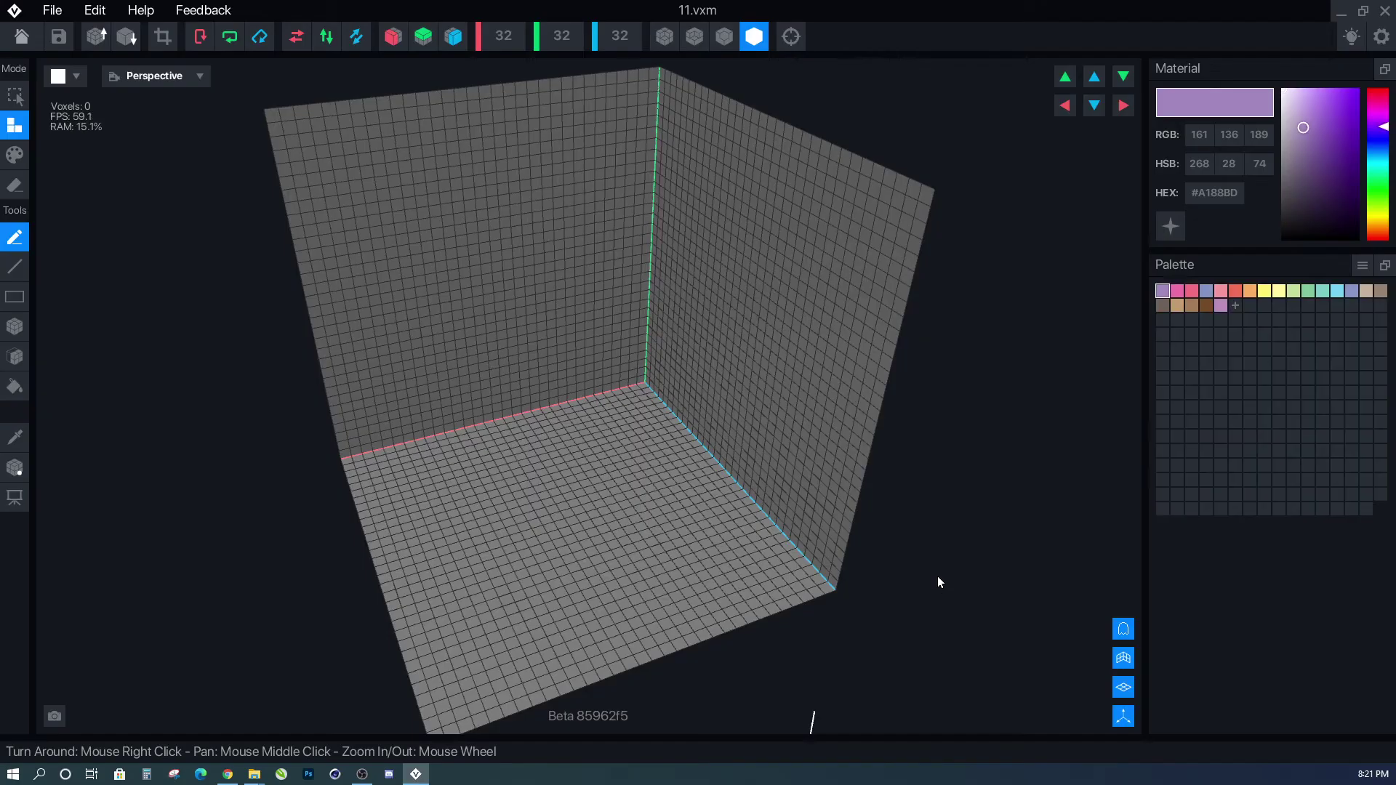
right_drag(574, 429, 539, 520)
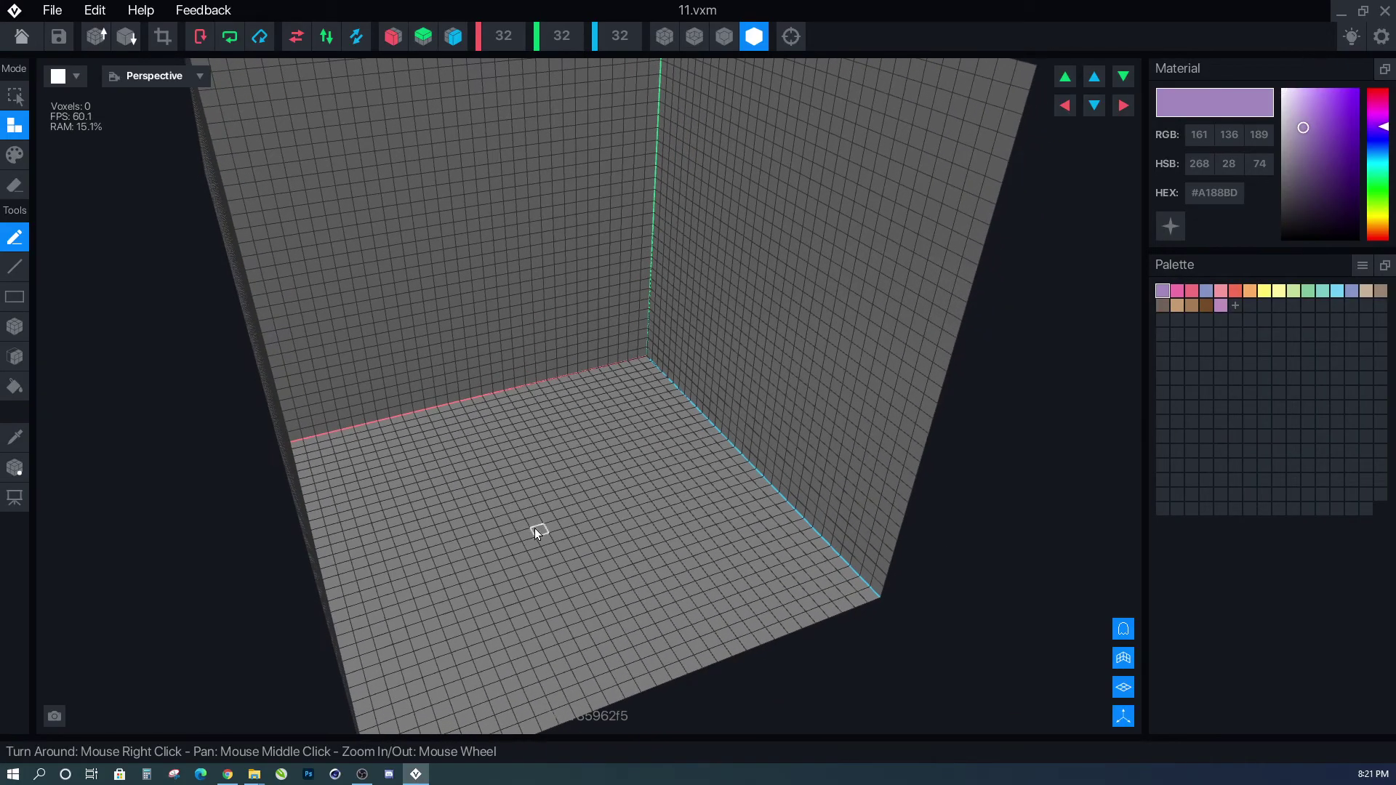
scroll(534, 528, up, 3)
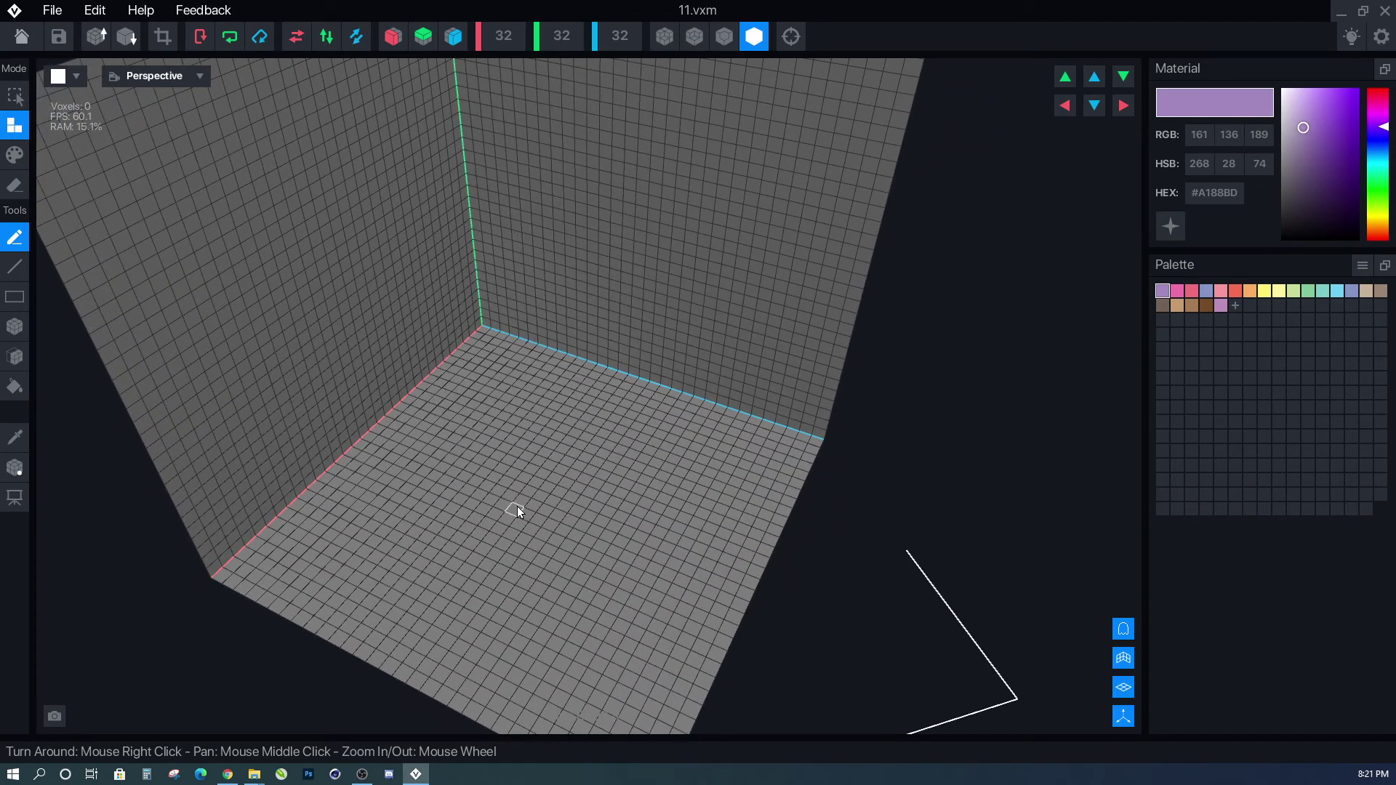
scroll(500, 496, up, 3)
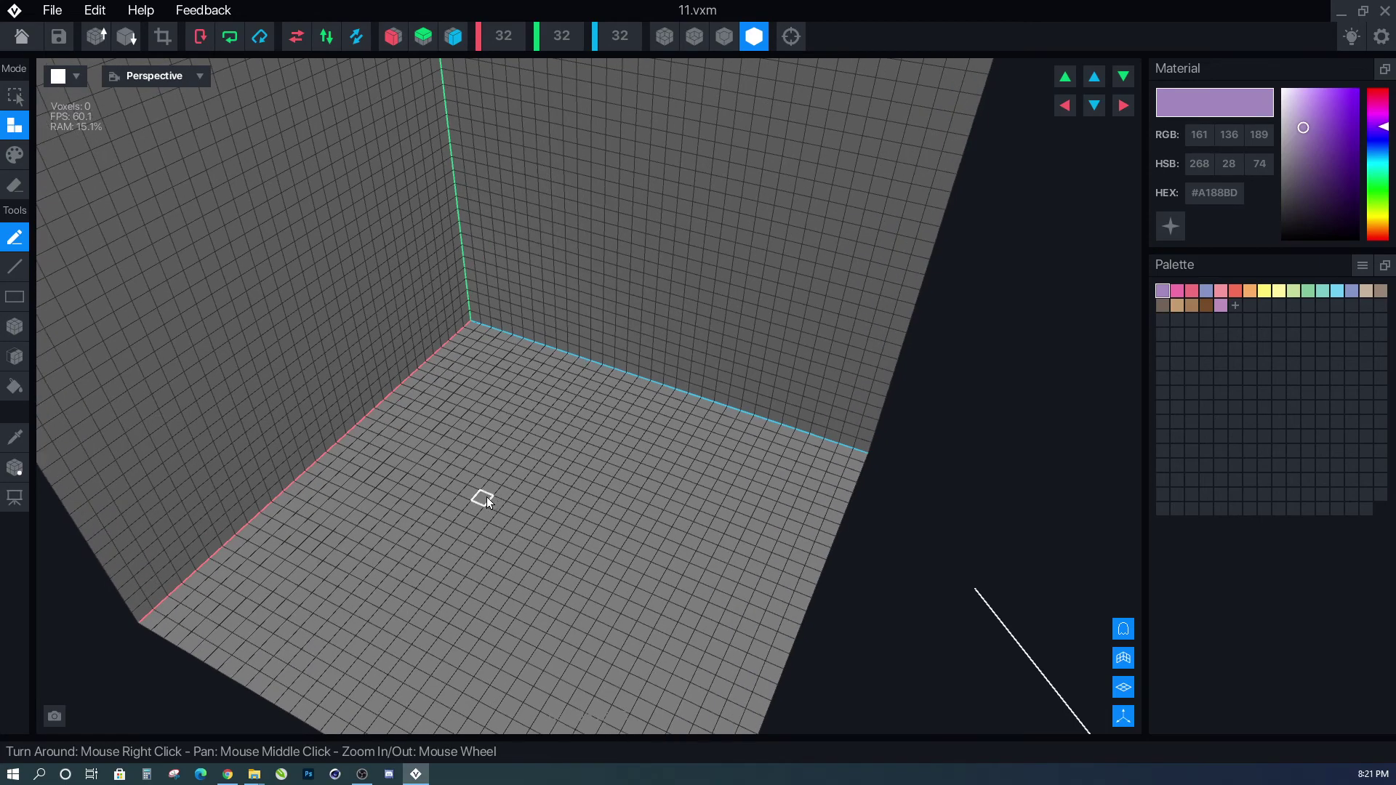
scroll(496, 498, up, 3)
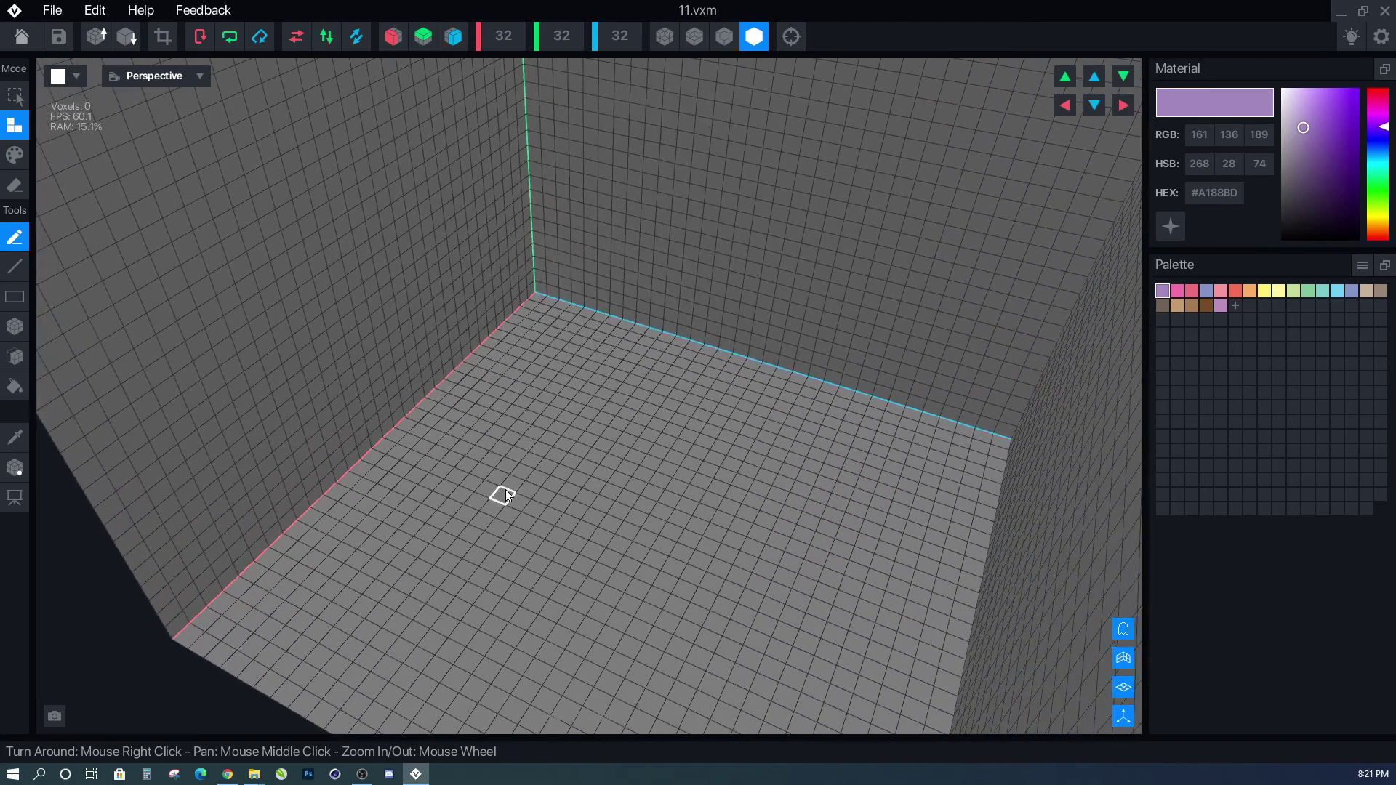
right_drag(508, 488, 40, 99)
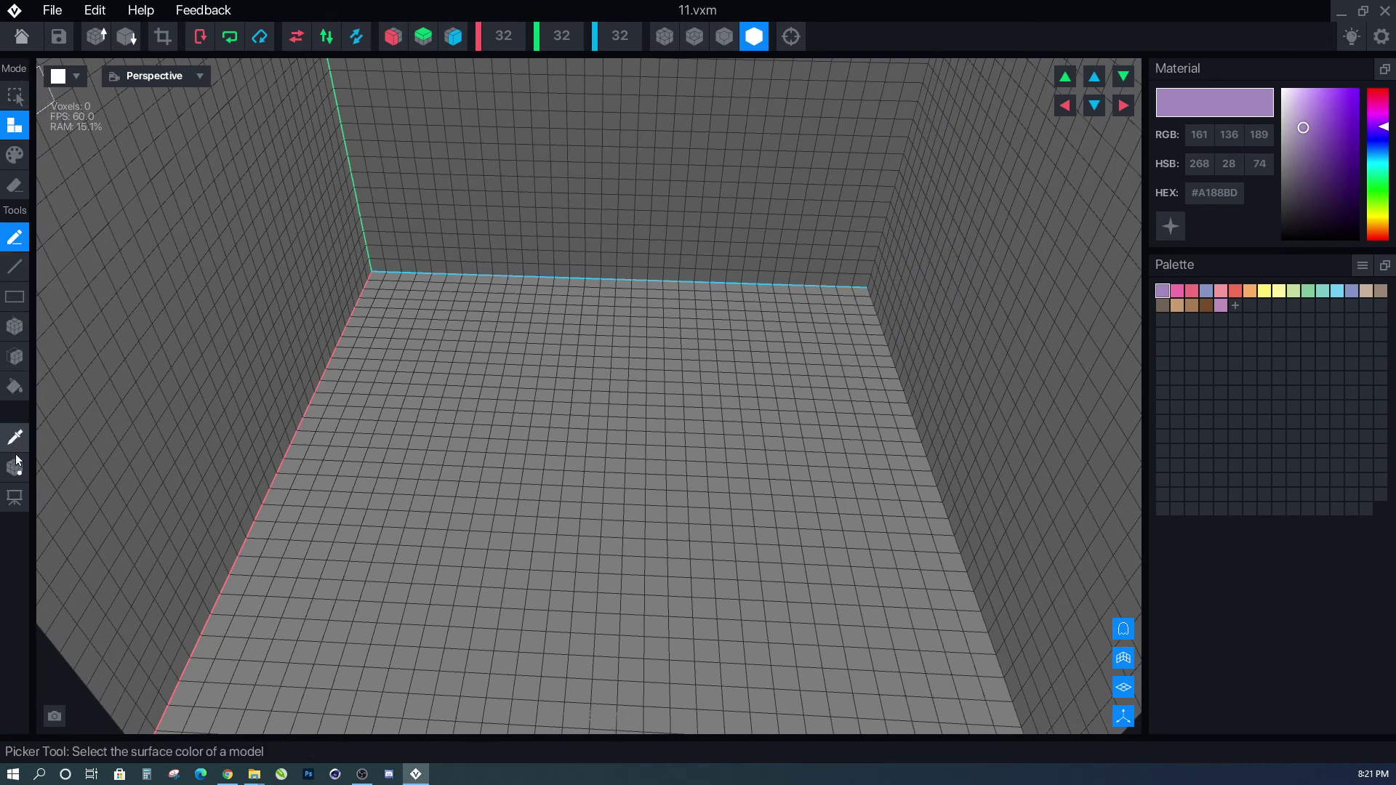